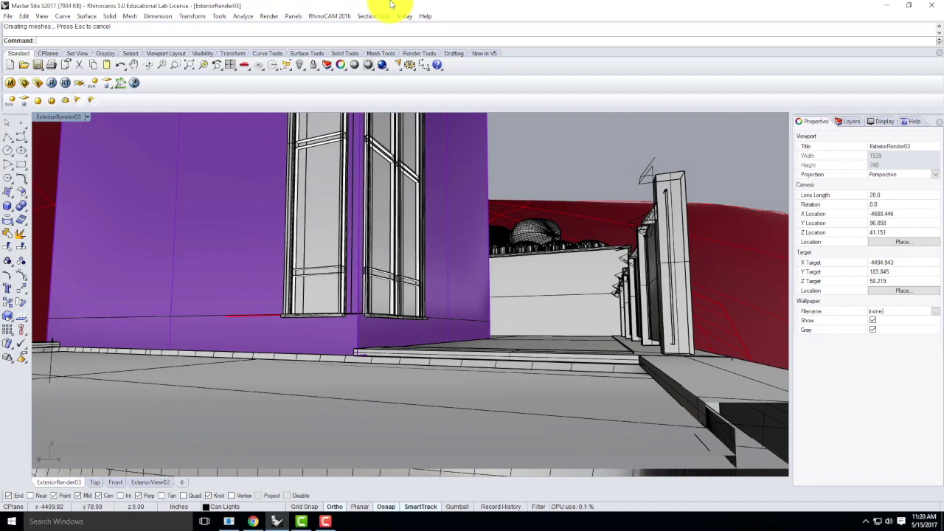
Save a copy of the model in the Ex220 folder under the file name Section01_S2017.
click(12, 15)
click(46, 95)
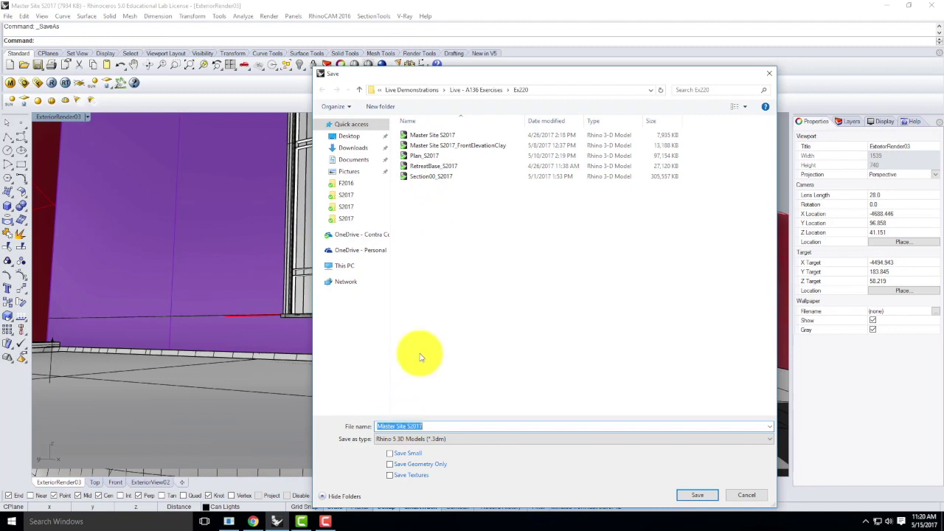
click(428, 178)
click(399, 425)
click(400, 426)
key(BackSpace)
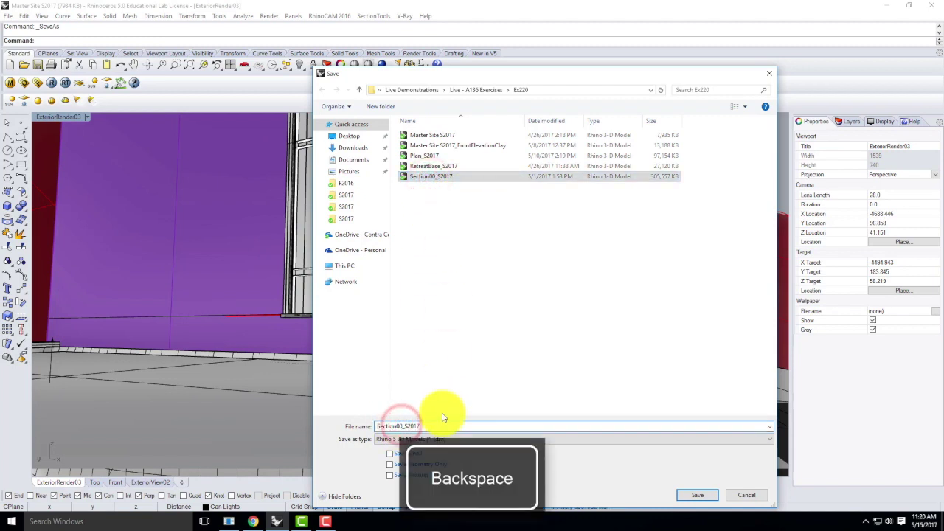
text(1)
click(702, 497)
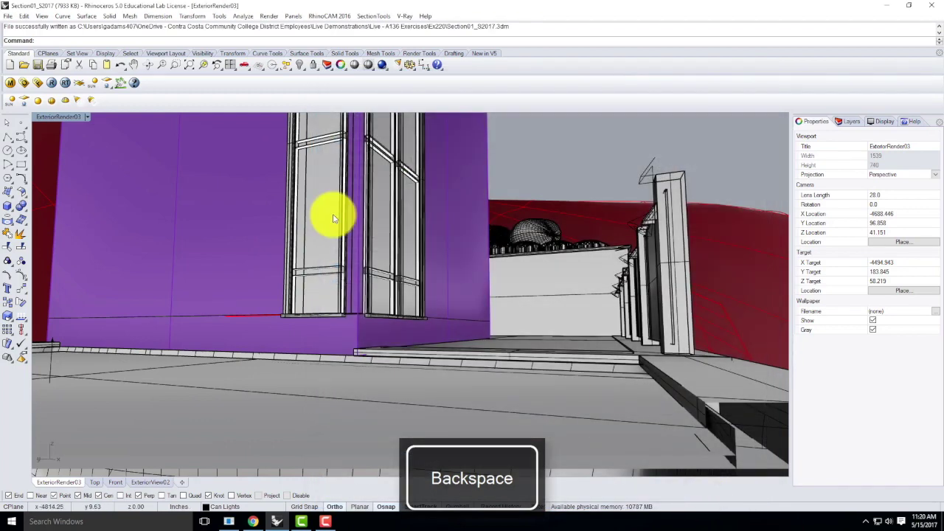
Switch from the single perspective view to the four-viewport layout and frame the house in the Top view.
double_click(57, 117)
scroll(363, 249, down, 6)
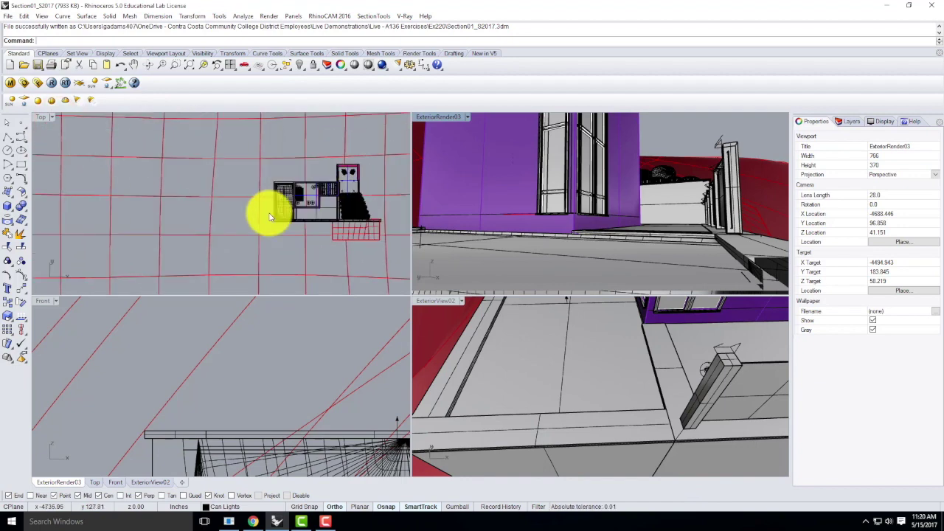
scroll(295, 168, down, 5)
scroll(301, 172, down, 5)
scroll(300, 181, up, 10)
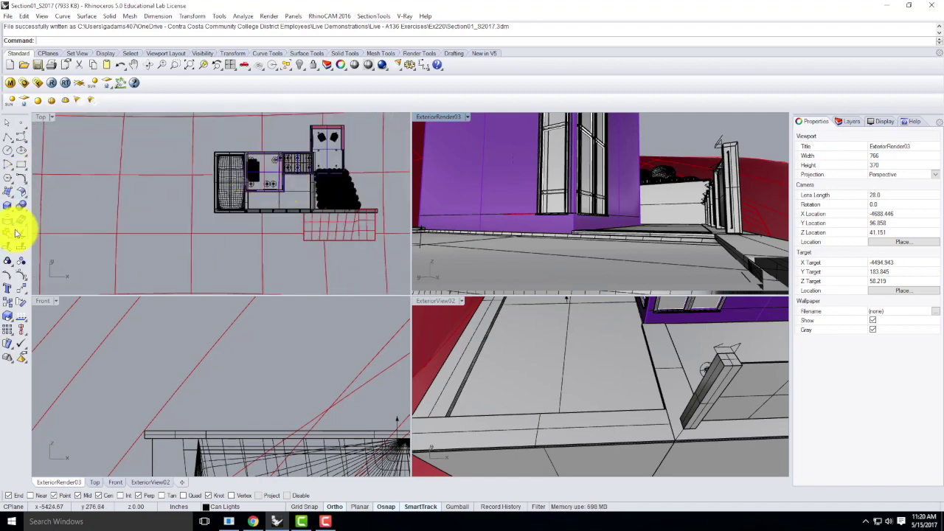
Draw a large vertical plane surface in the ExteriorRender03 view, long enough to span the whole ocean disc.
click(6, 190)
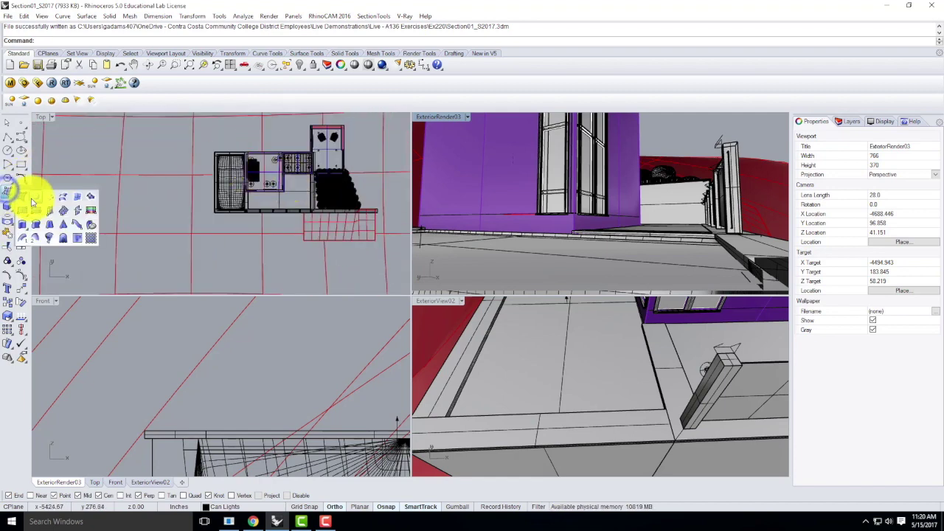
click(50, 214)
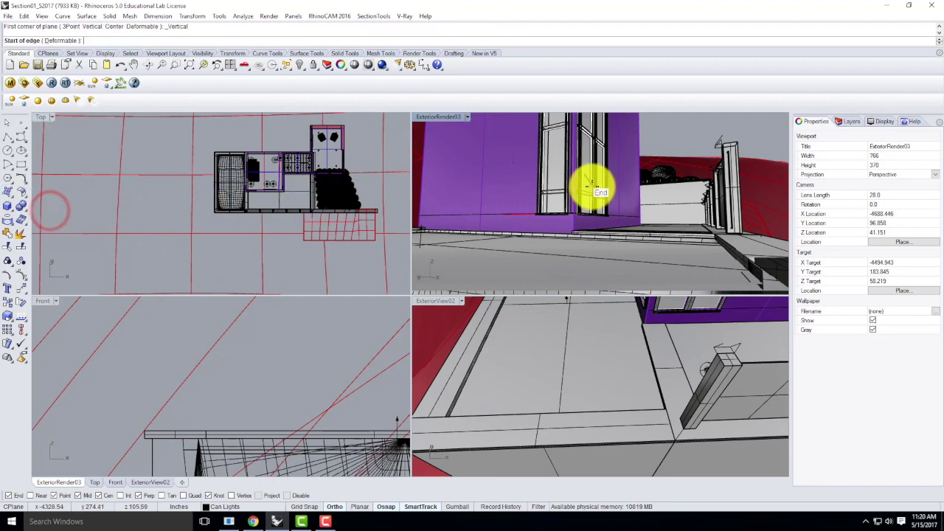
scroll(591, 195, down, 8)
scroll(573, 228, down, 4)
right_drag(626, 172, 623, 246)
scroll(624, 243, down, 8)
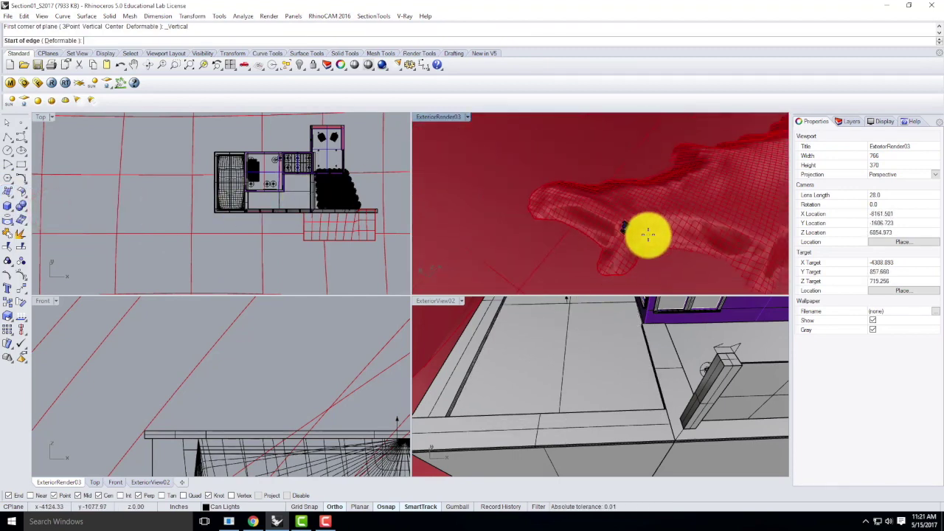
scroll(619, 233, down, 6)
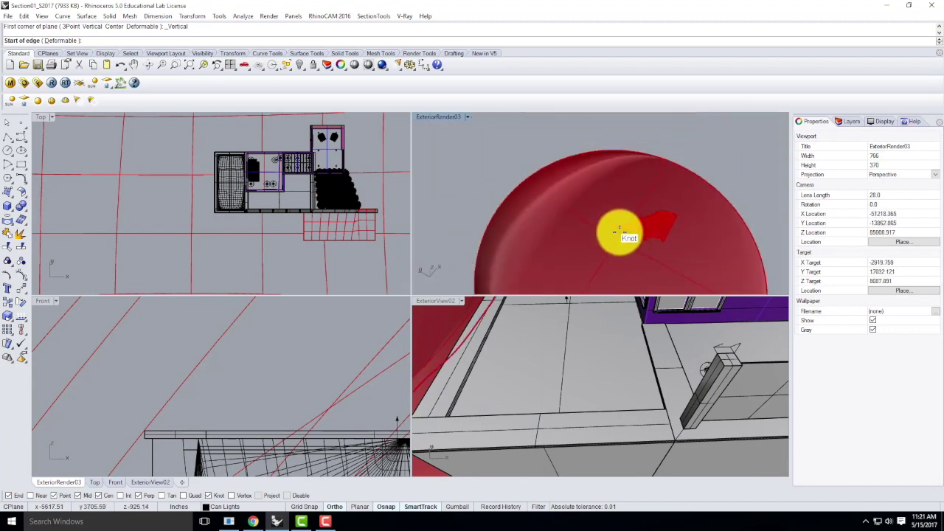
click(523, 197)
scroll(632, 185, down, 3)
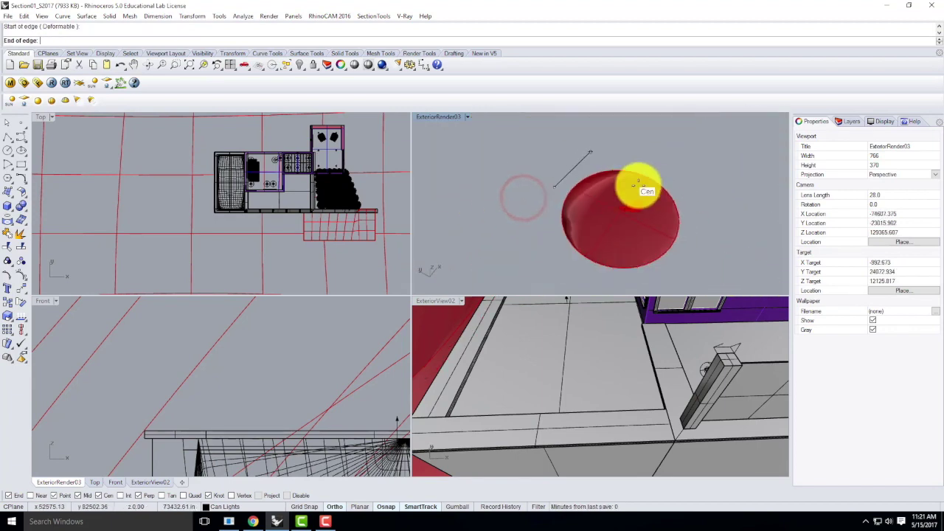
click(714, 261)
click(712, 194)
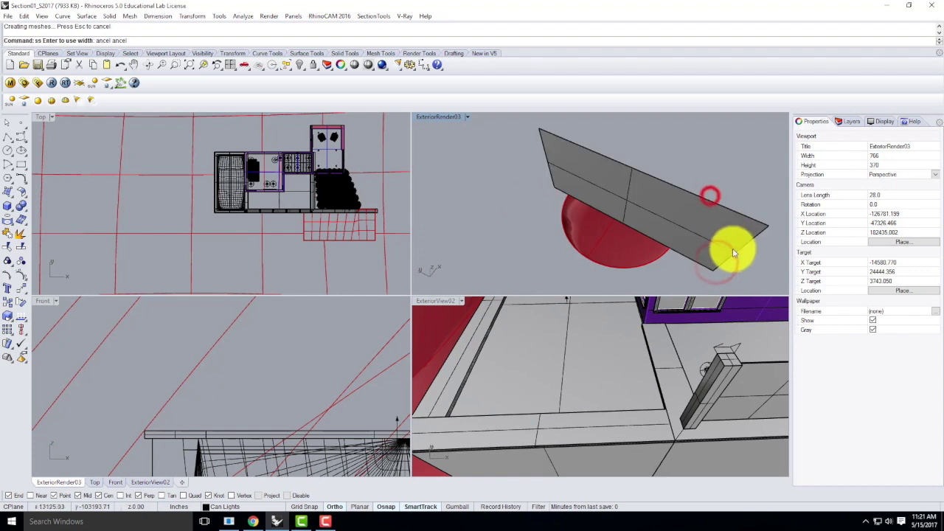
Lower the vertical plane by half its height, moving it from its upper corner to the midpoint of its side edge.
click(715, 234)
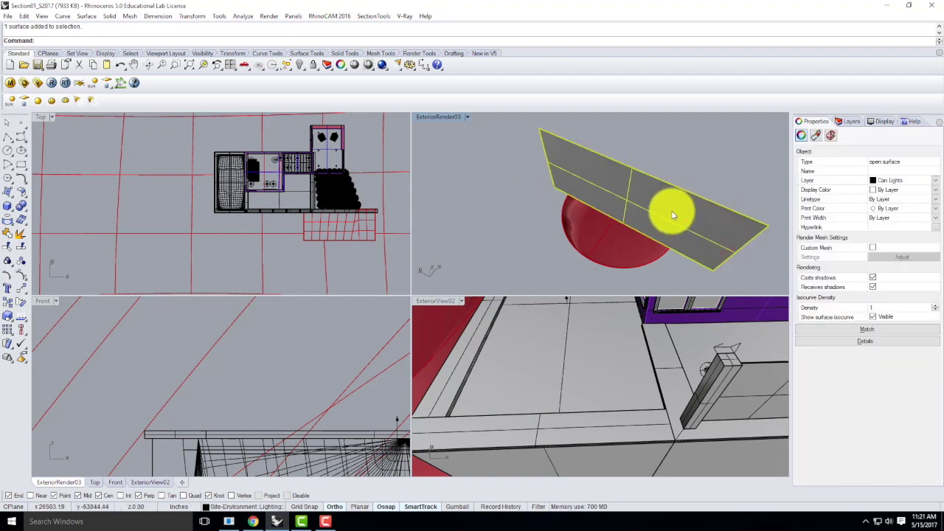
text(Mov)
key(Return)
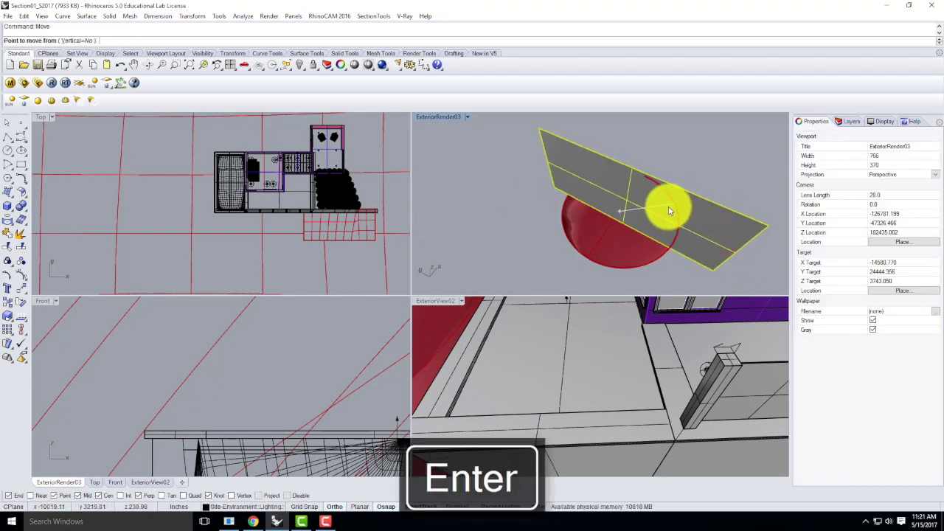
click(770, 224)
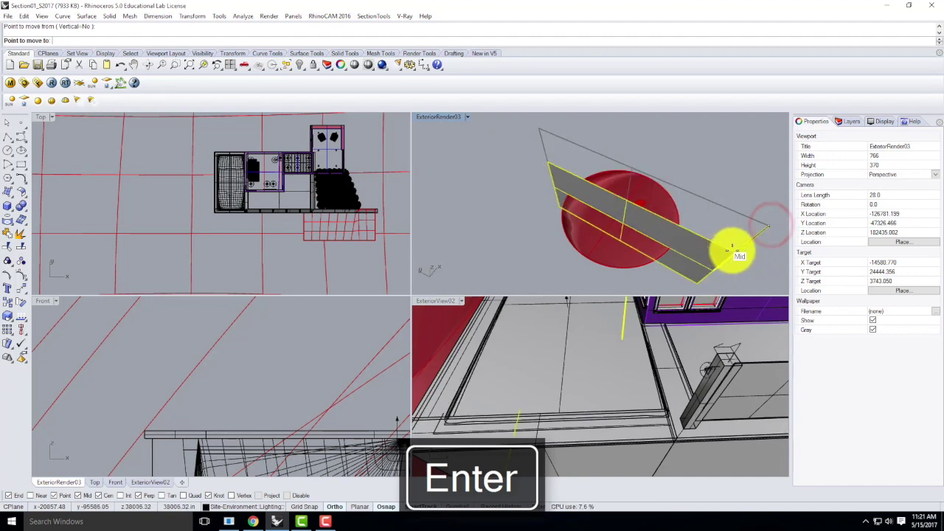
click(733, 252)
drag(733, 249, 317, 232)
Move the vertical plane horizontally in the Top view until it lies just outside the terrain's tip nearest the house.
scroll(168, 197, down, 3)
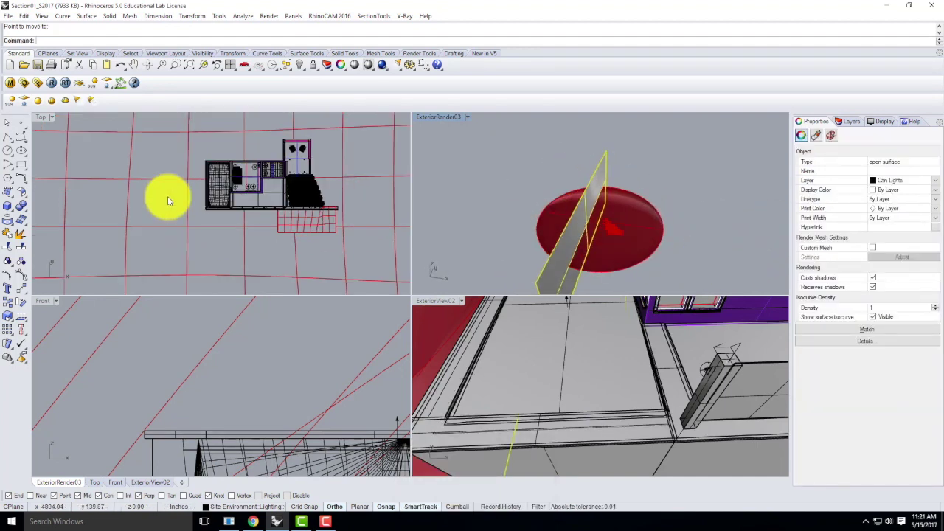
scroll(211, 205, down, 8)
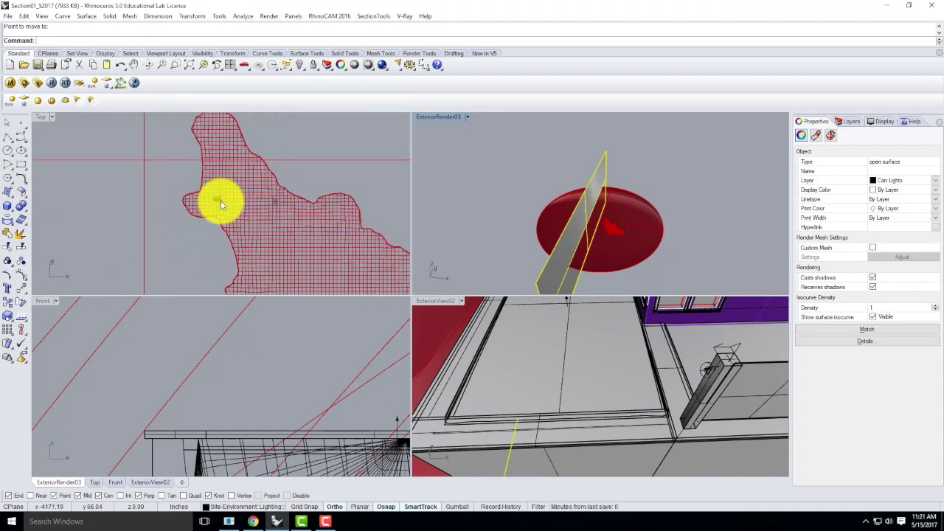
key(Return)
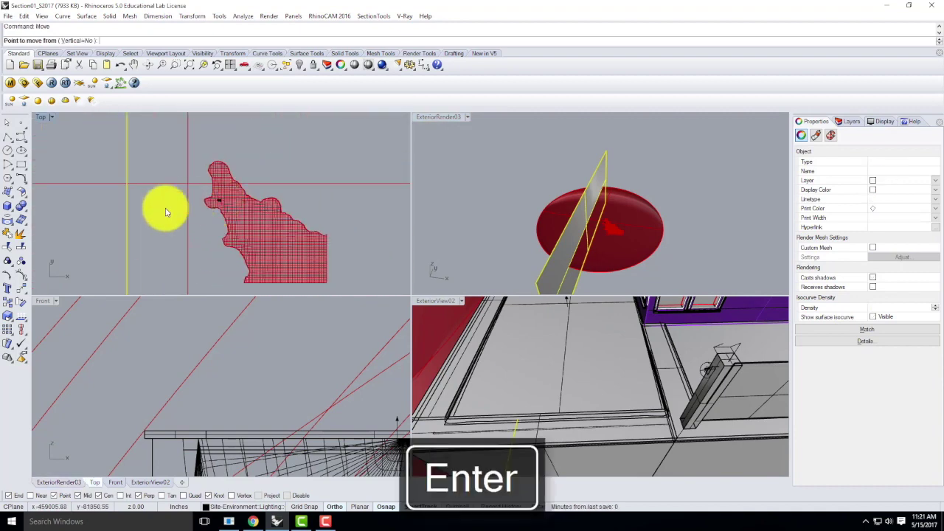
click(107, 225)
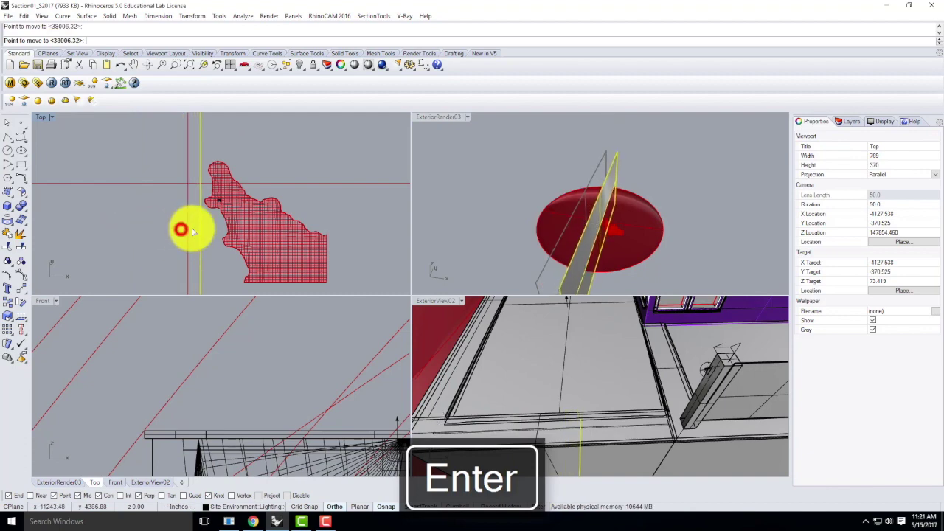
click(179, 226)
scroll(188, 206, up, 5)
Shift the vertical plane in the Top view across the terrain tip, closer to the house, in two moves.
key(Return)
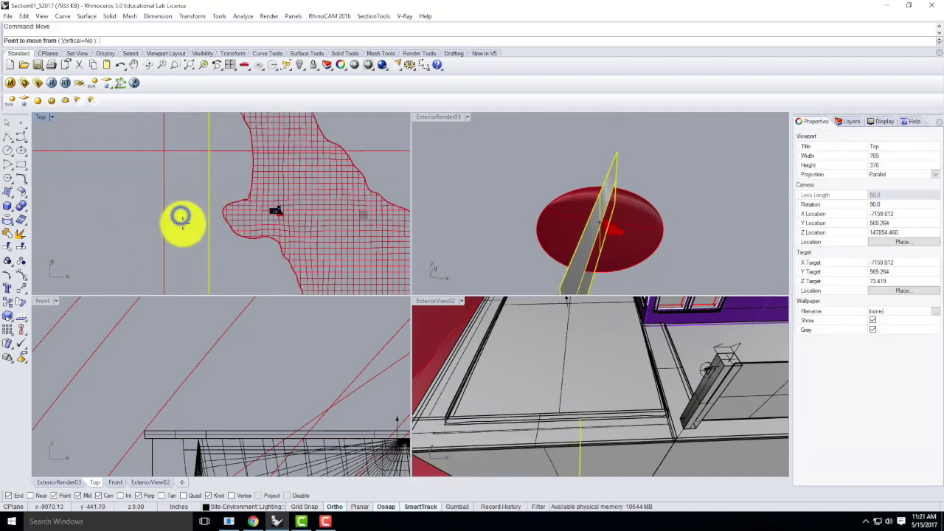
click(182, 222)
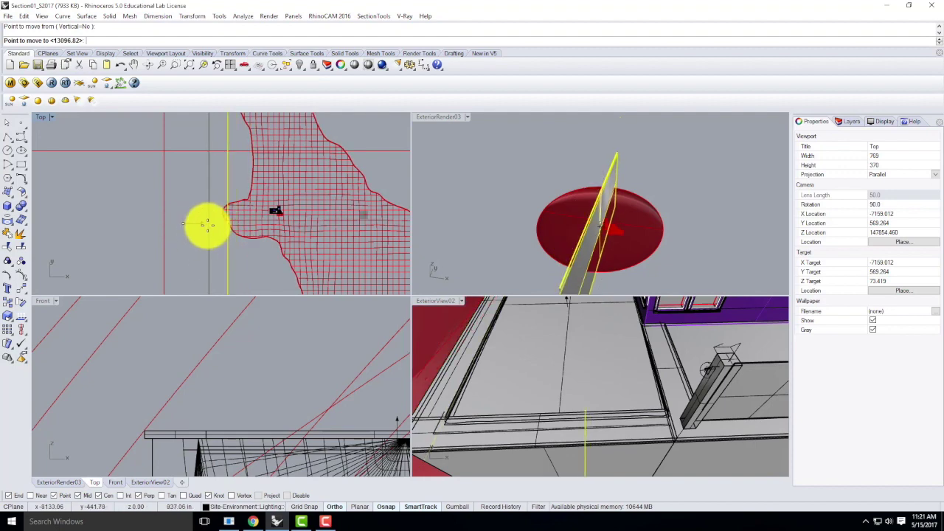
click(208, 225)
scroll(258, 231, up, 1)
scroll(258, 231, up, 3)
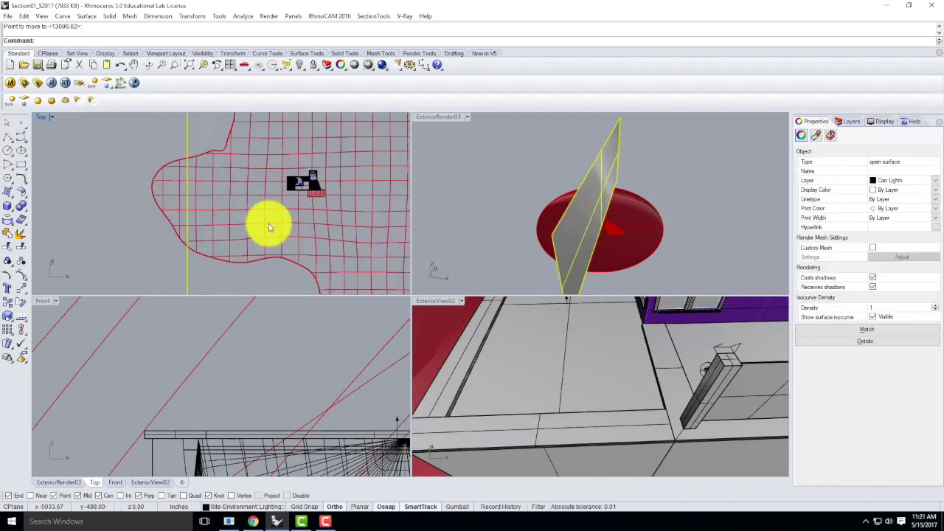
key(Return)
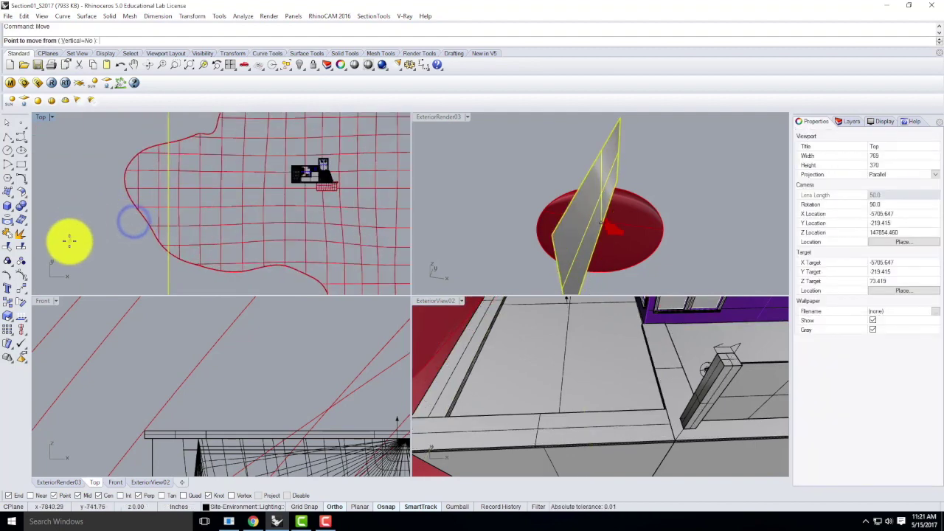
click(91, 138)
click(148, 138)
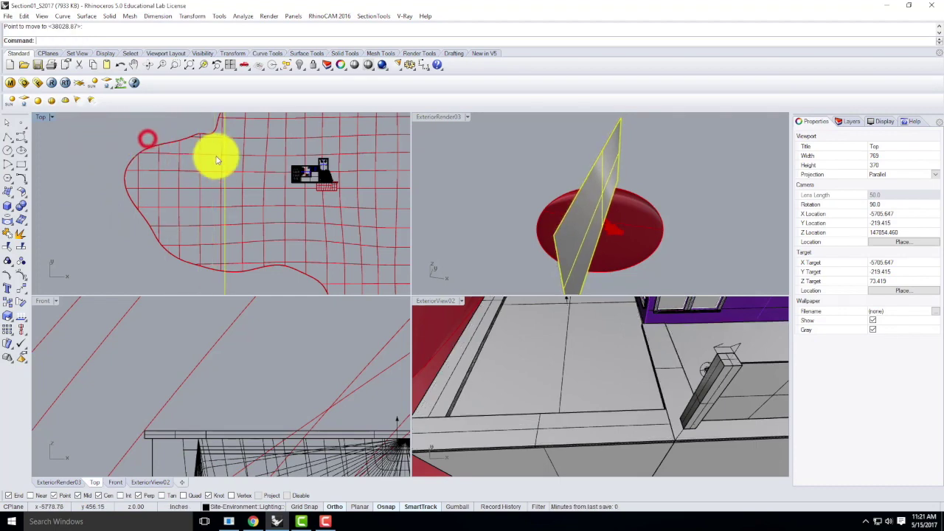
Move the vertical plane about 1135 inches in the Top view so it cuts through the rooms of the house.
scroll(229, 184, up, 3)
key(Return)
click(230, 219)
scroll(225, 219, down, 3)
scroll(362, 219, up, 3)
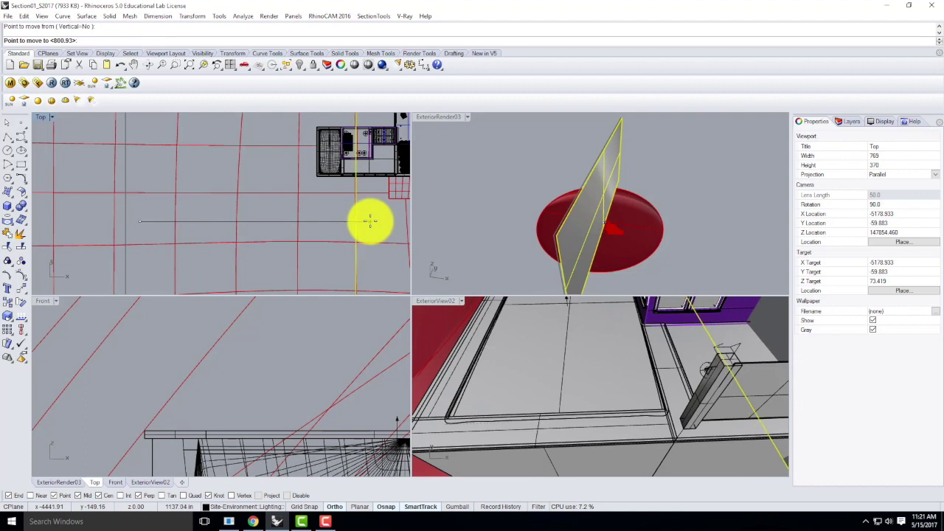
click(370, 221)
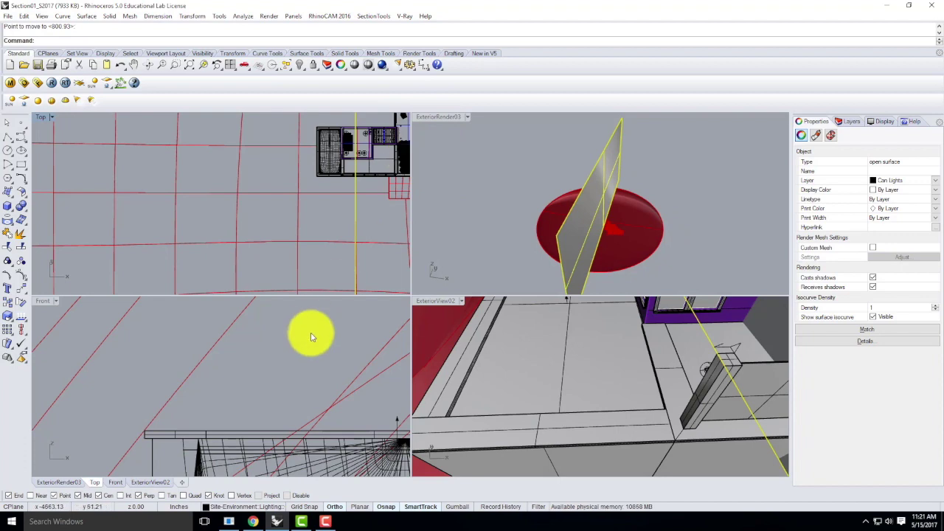
Lower the cutting plane straight down in the Front view so it extends below the terrain's base, and deselect it.
scroll(268, 327, down, 10)
scroll(317, 374, down, 6)
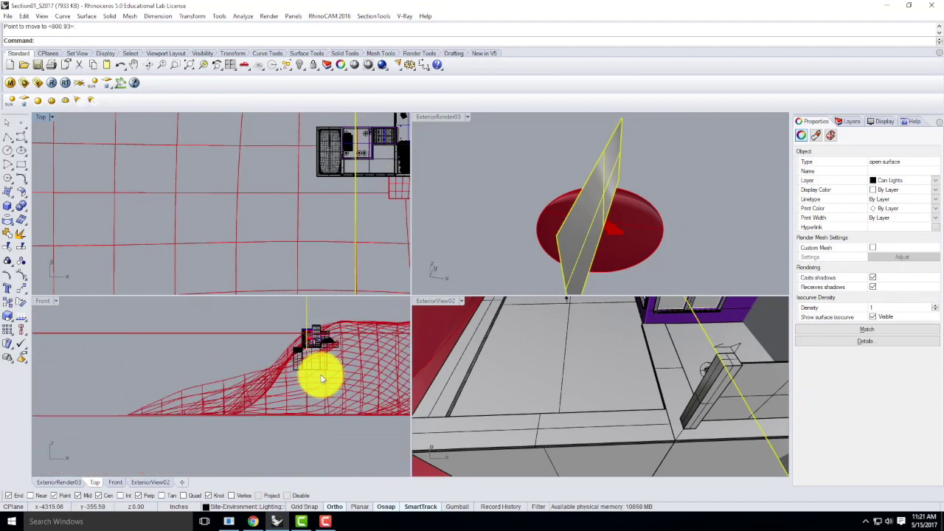
key(Return)
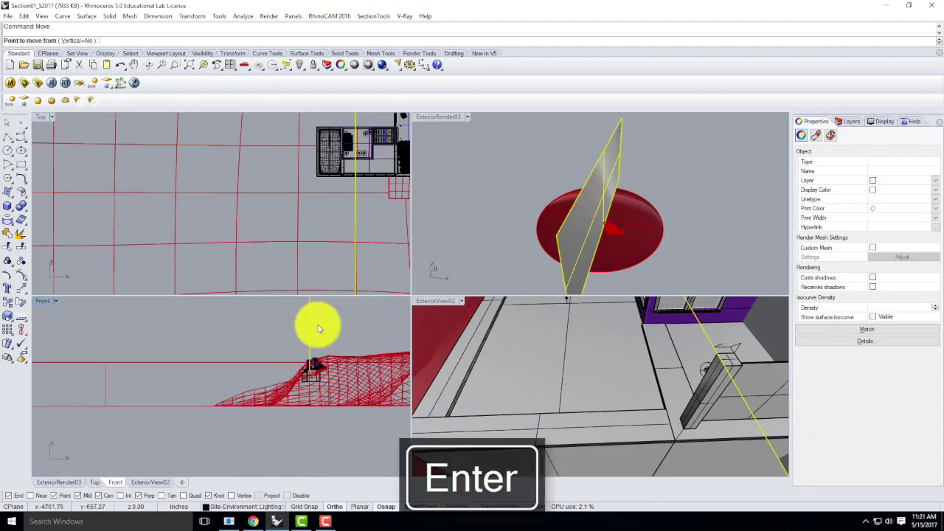
click(266, 315)
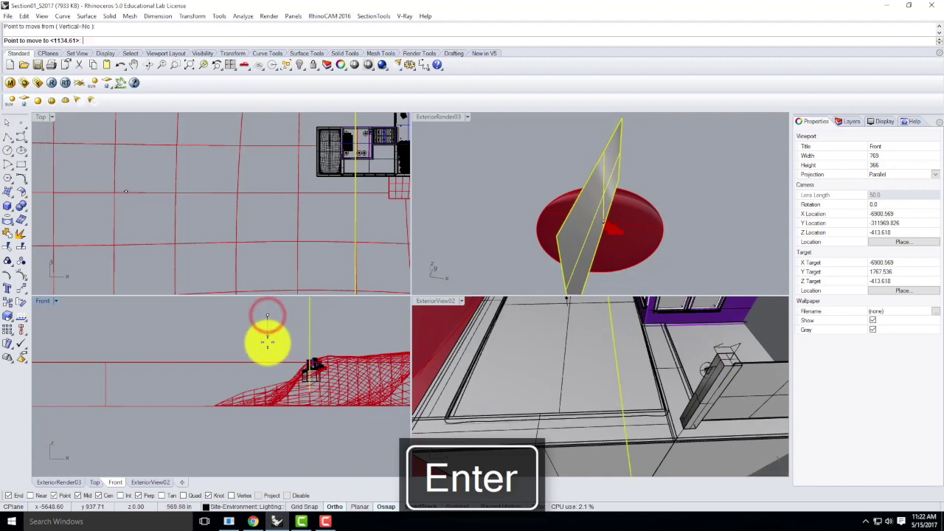
click(273, 316)
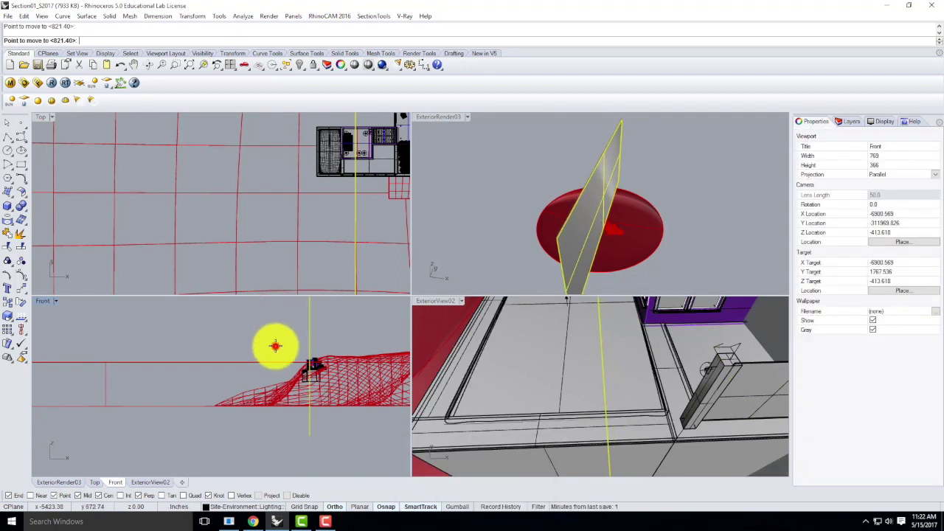
click(274, 346)
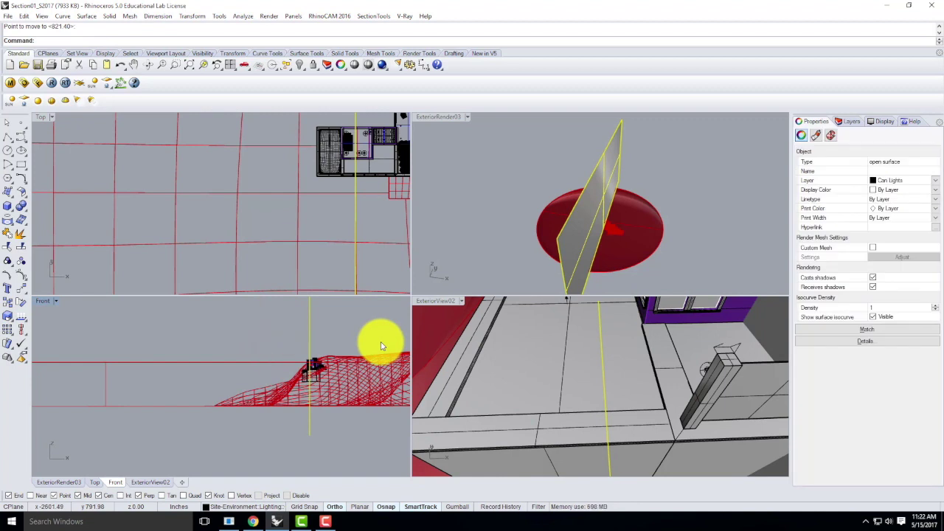
key(Escape)
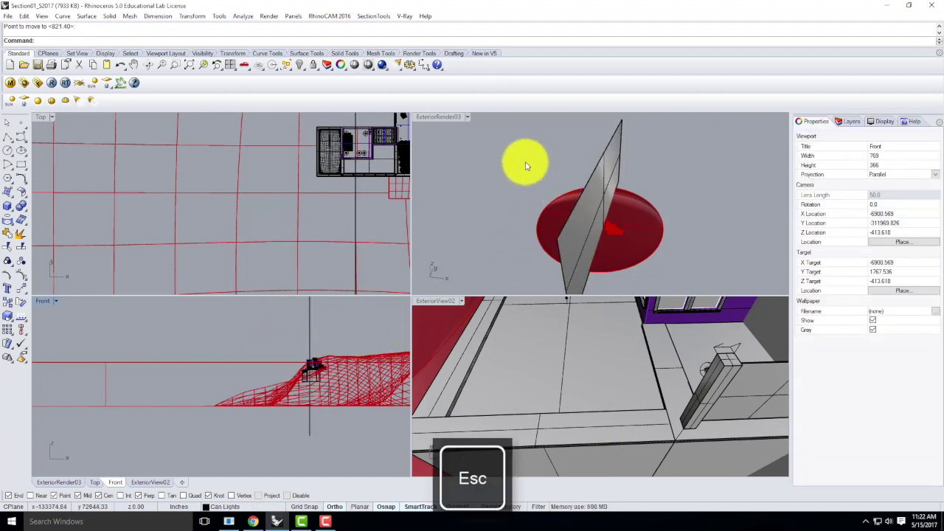
Turn off the Ocean layer to hide the large disc around the terrain.
right_drag(513, 160, 588, 204)
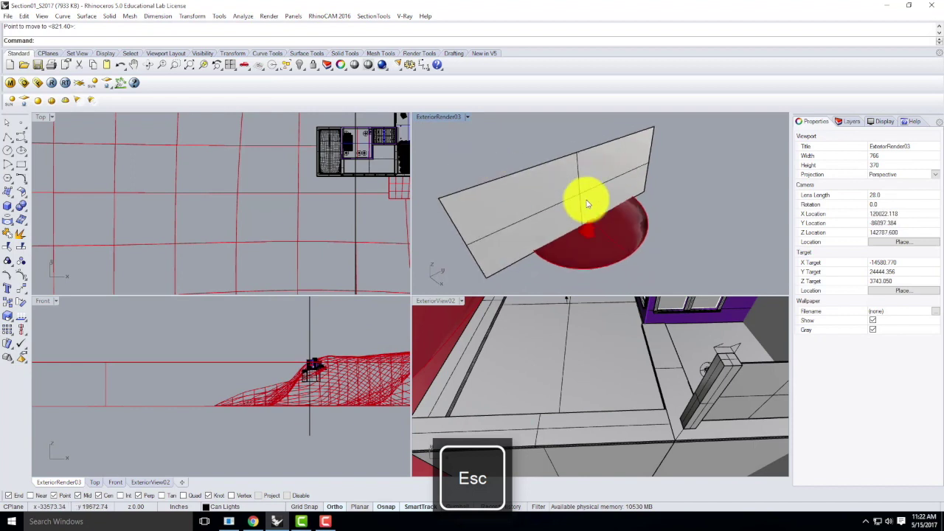
click(847, 122)
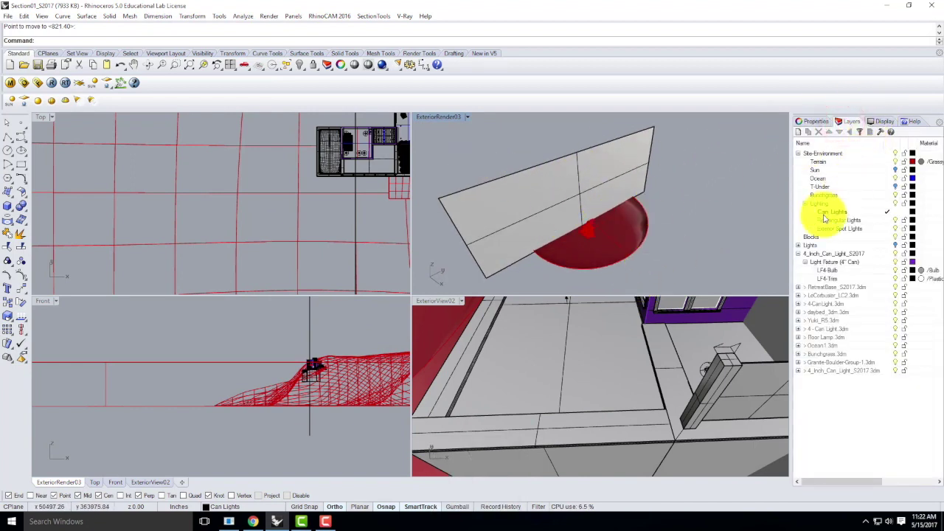
click(894, 180)
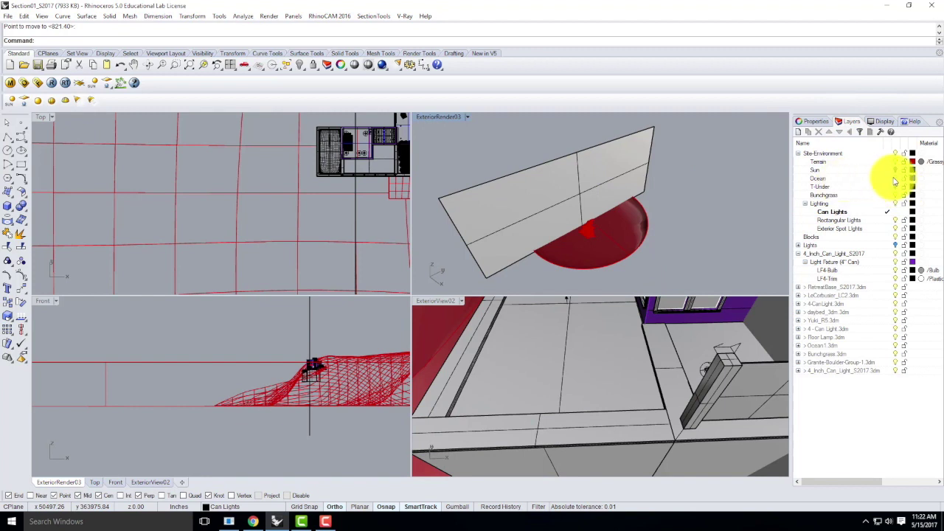
click(894, 178)
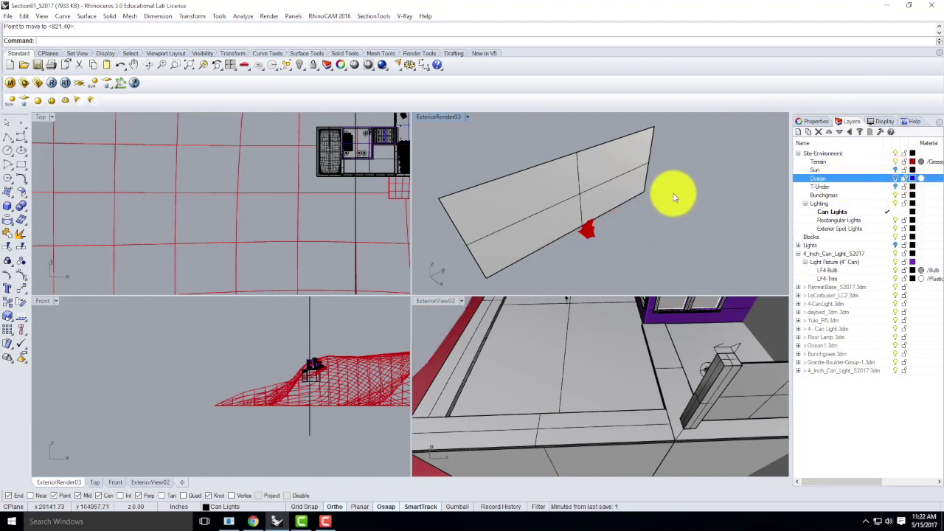
Scale the cutting plane down vertically with Scale1D from its lower corner so it becomes a low strip, and deselect it.
scroll(596, 217, up, 4)
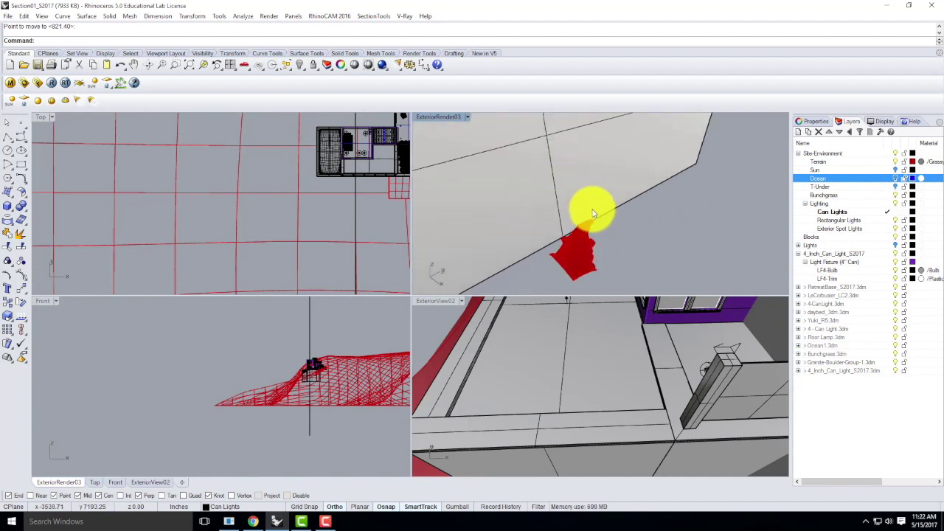
scroll(579, 185, down, 2)
right_drag(578, 189, 636, 186)
click(668, 159)
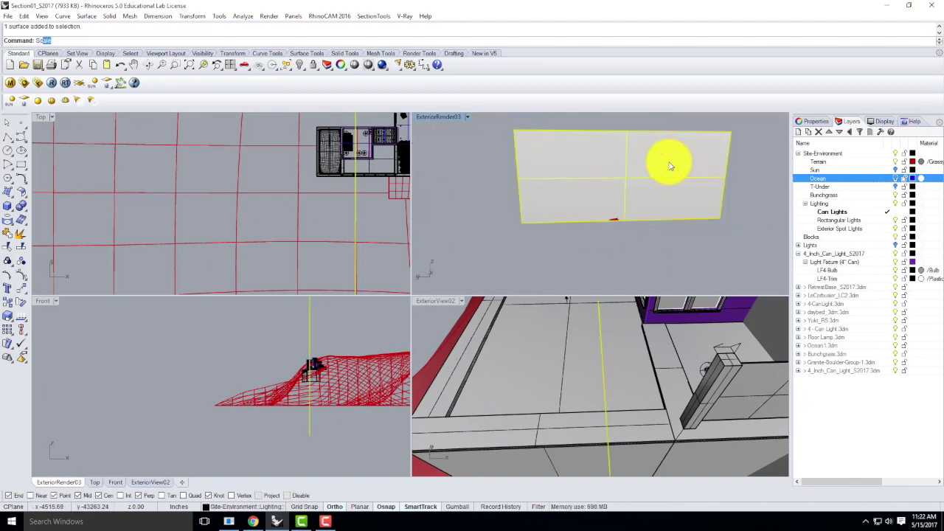
text(1D)
key(Return)
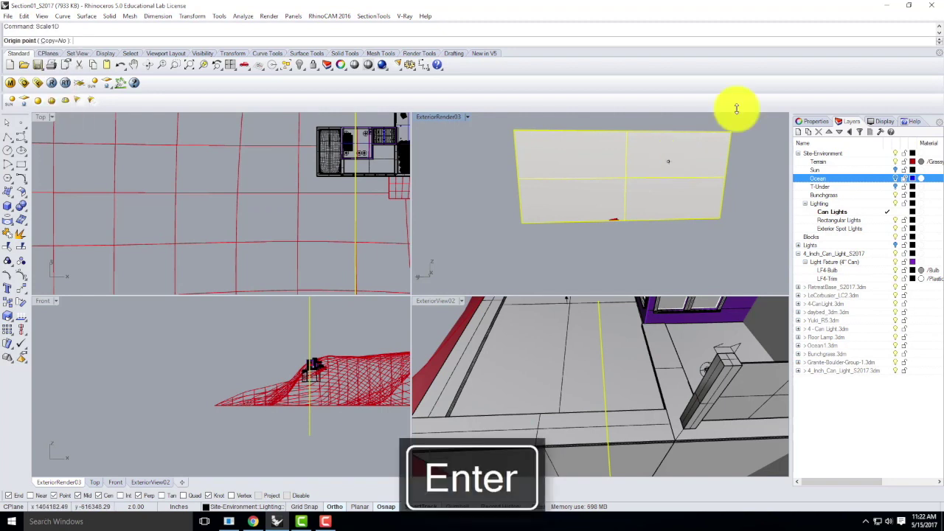
click(722, 219)
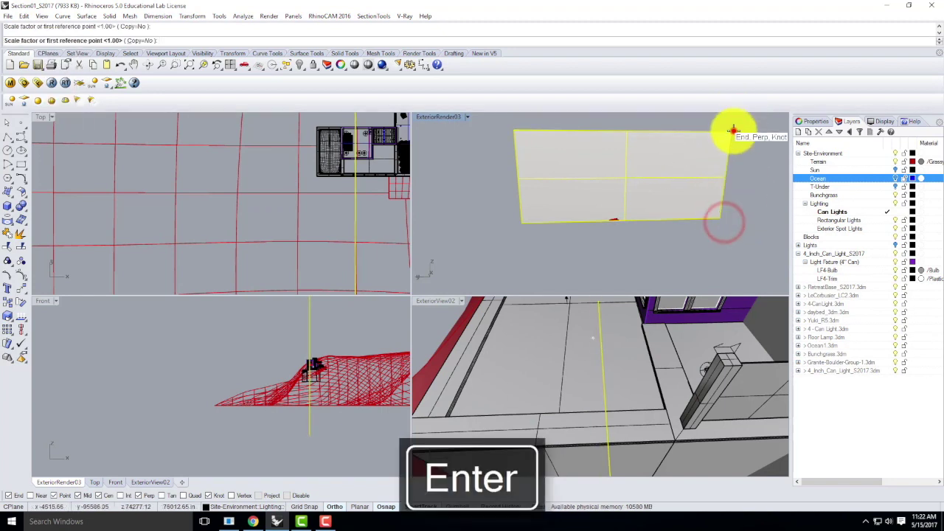
click(733, 131)
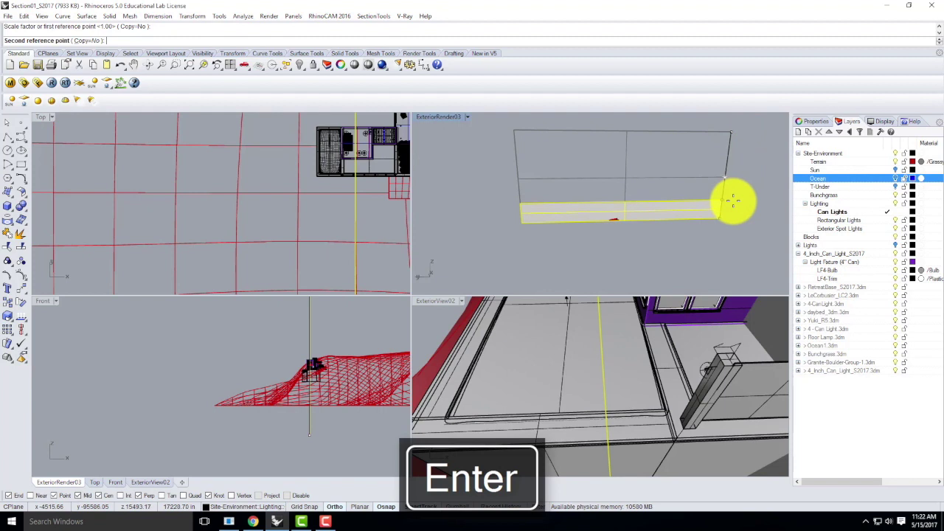
click(734, 207)
key(Escape)
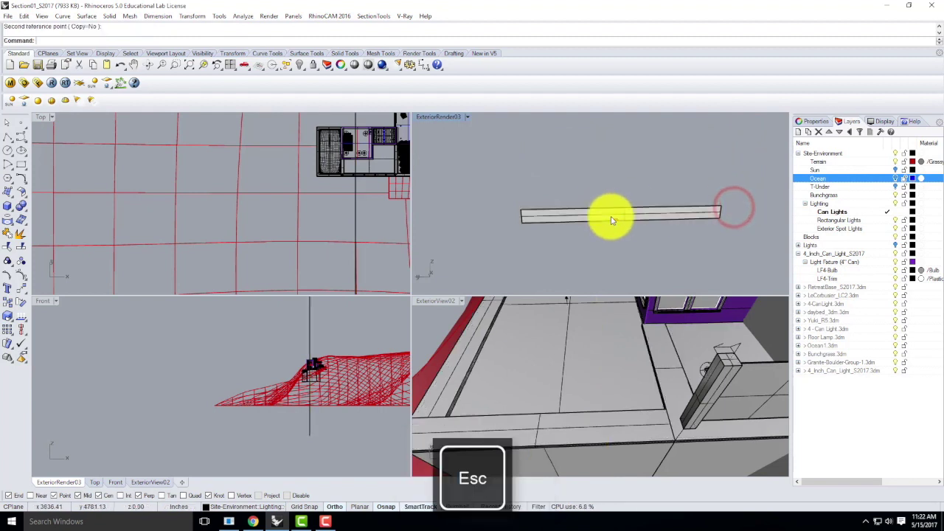
Start creating a SectionTools section using all visible objects as the objects to section.
scroll(612, 219, up, 5)
right_drag(659, 221, 613, 242)
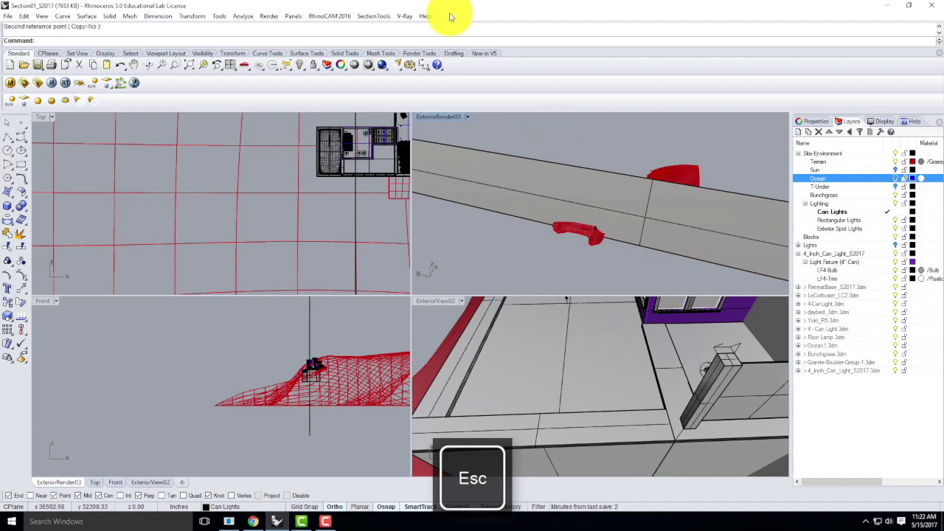
click(369, 16)
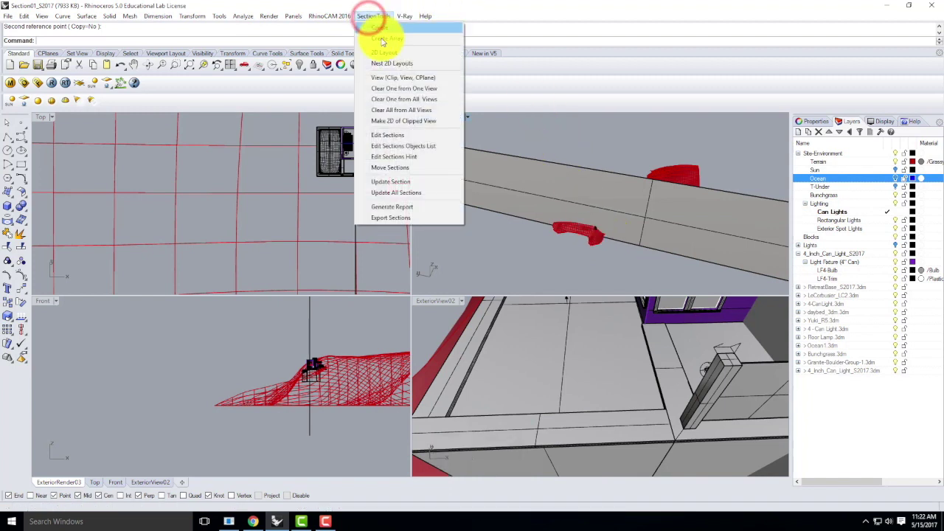
click(374, 27)
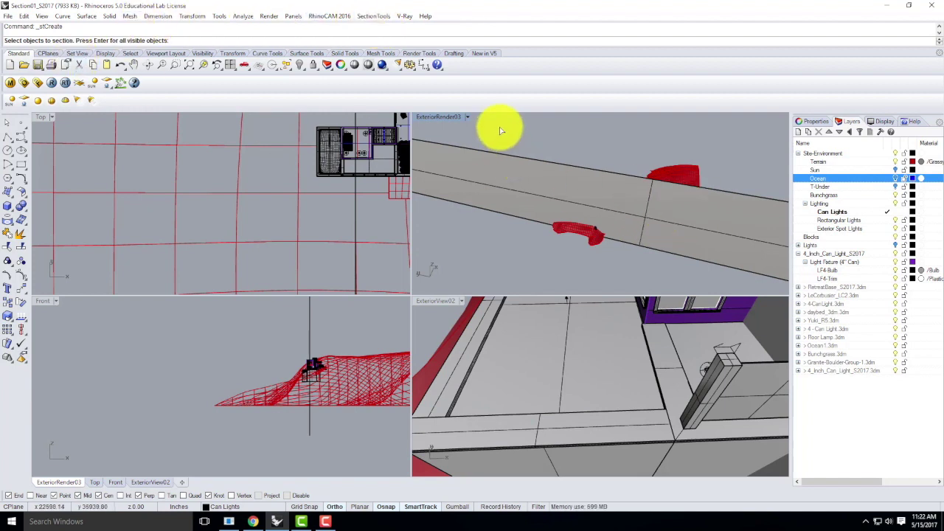
key(Return)
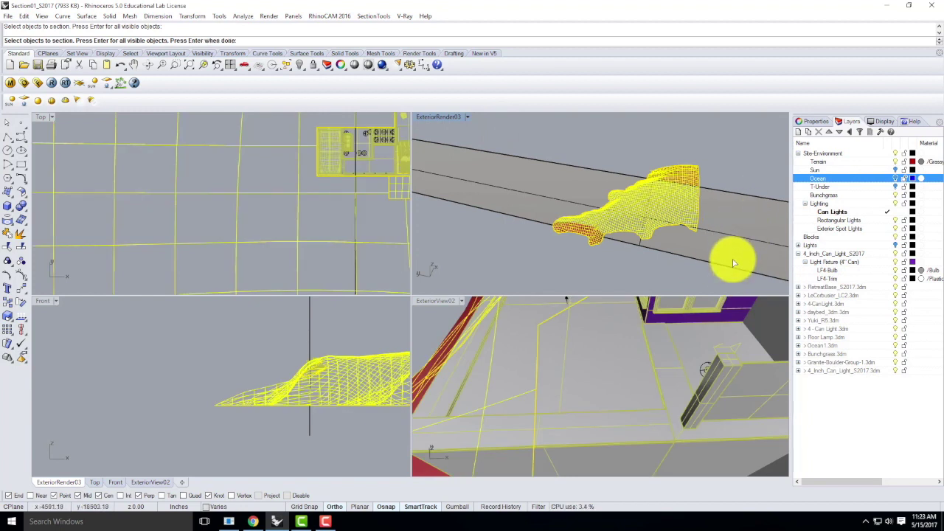
key(Return)
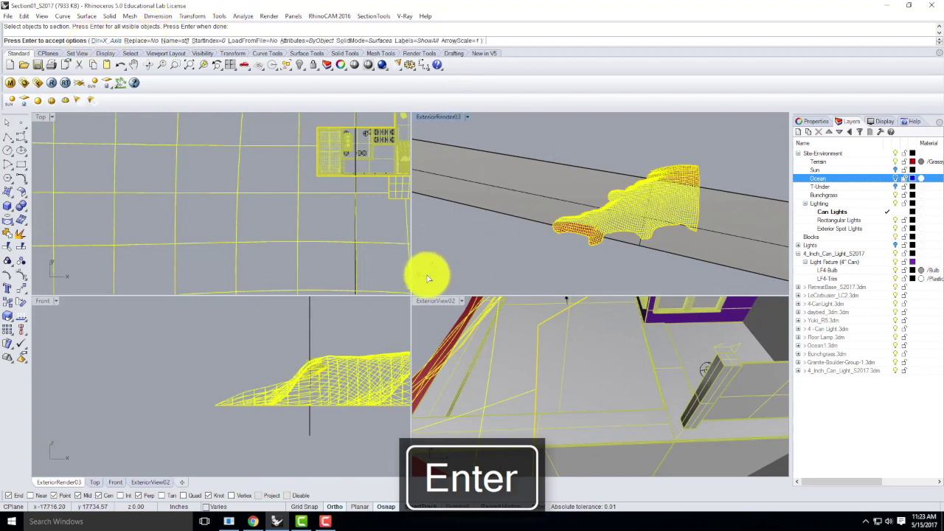
Set the section's direction to Y_Axis and its start index to 1, and accept the options.
click(110, 42)
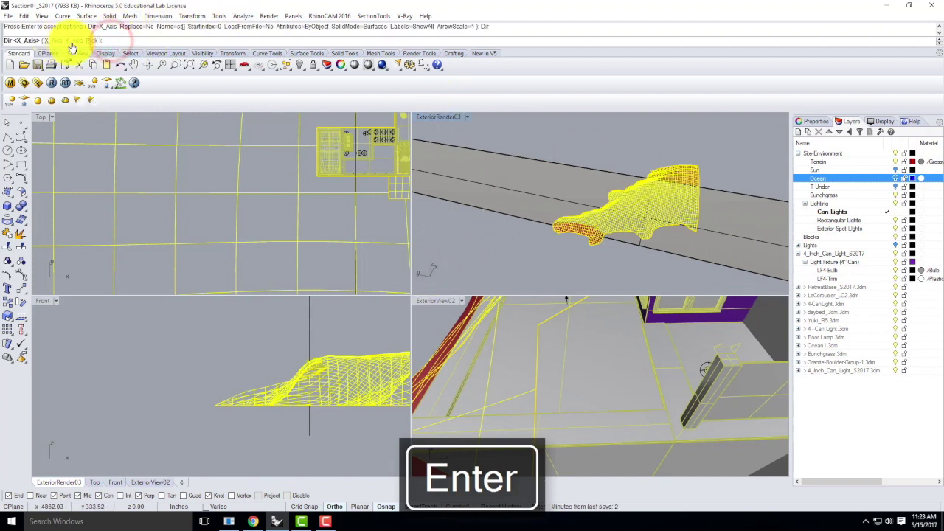
click(72, 40)
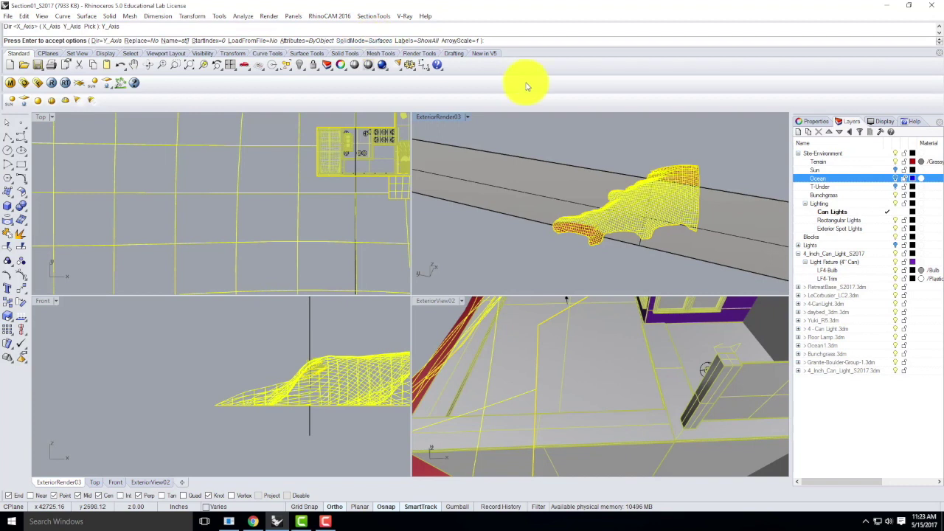
click(211, 41)
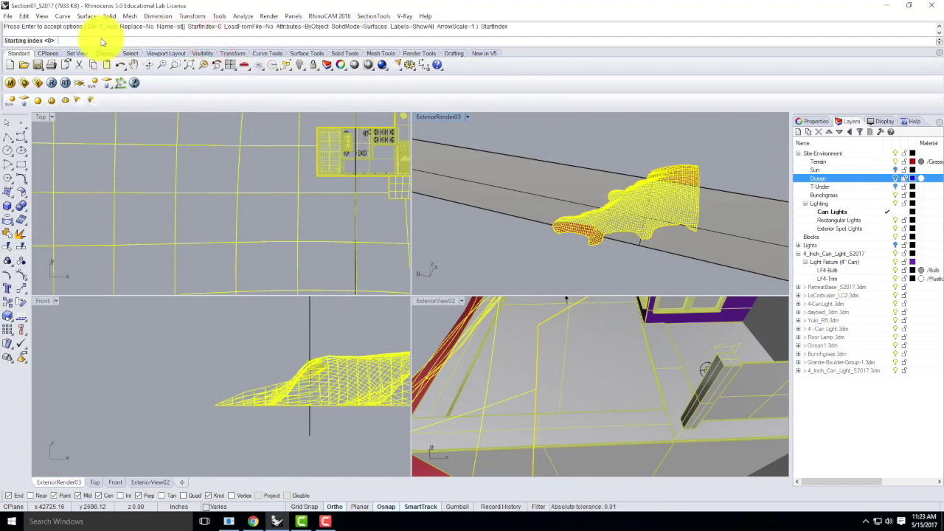
key(Return)
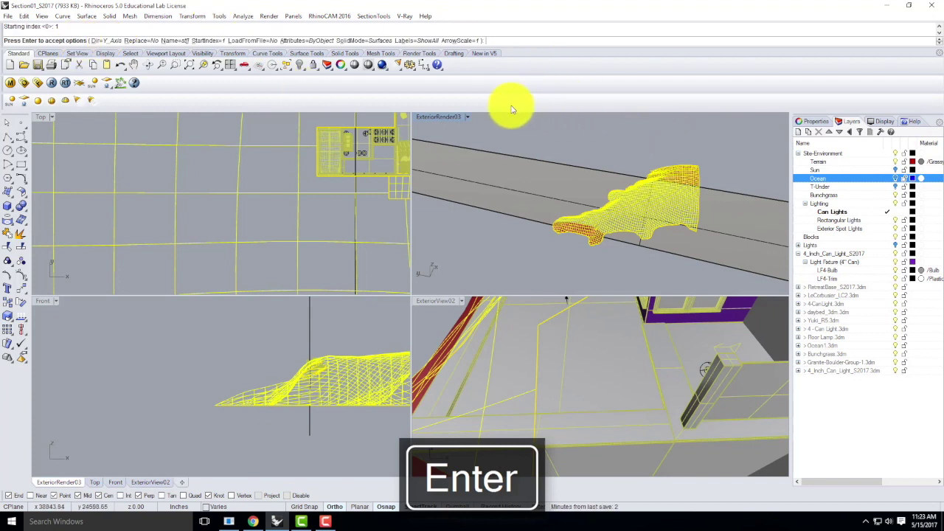
key(Return)
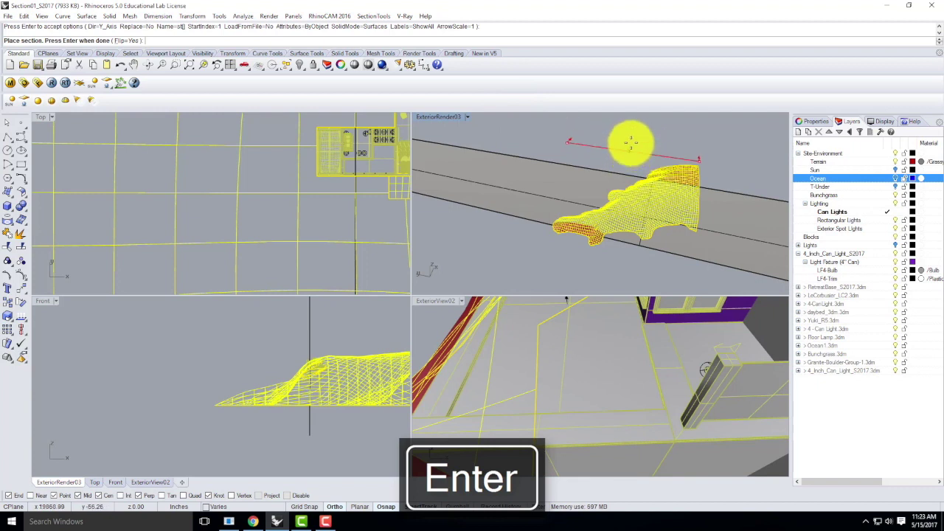
Place the section at the midpoint of the cutting plane's upper edge, finish the command, and hide the plane.
right_drag(681, 152, 629, 155)
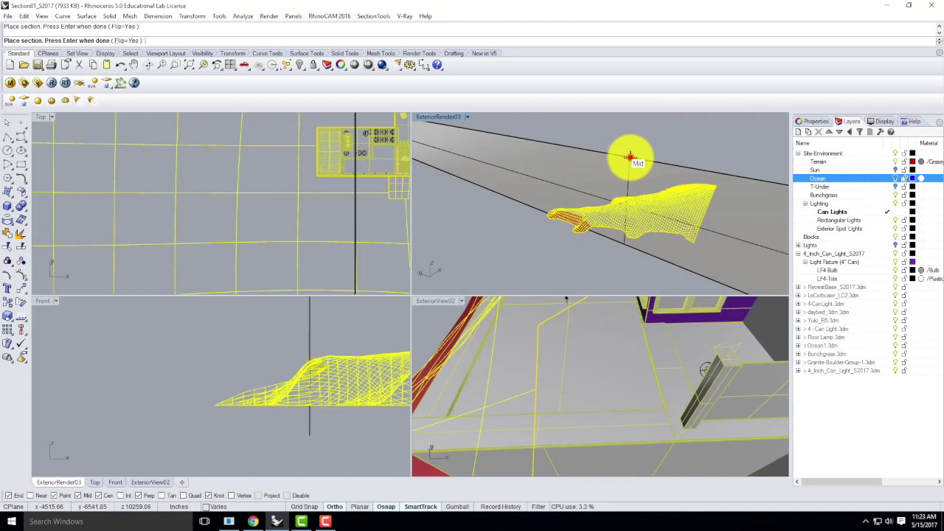
click(629, 156)
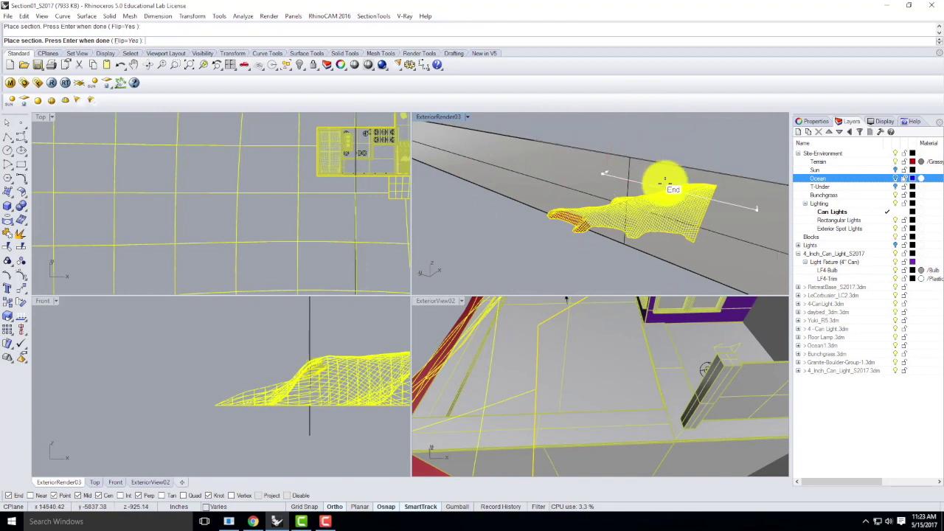
key(Return)
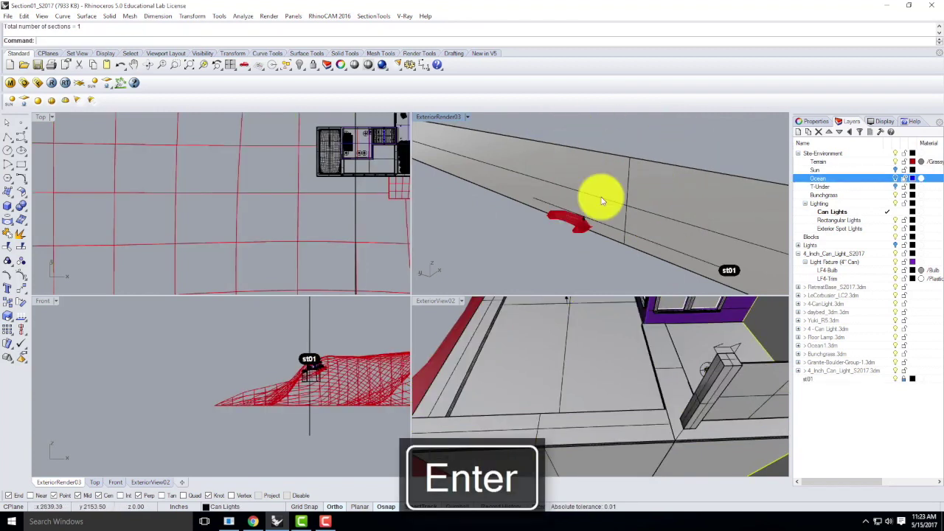
click(567, 152)
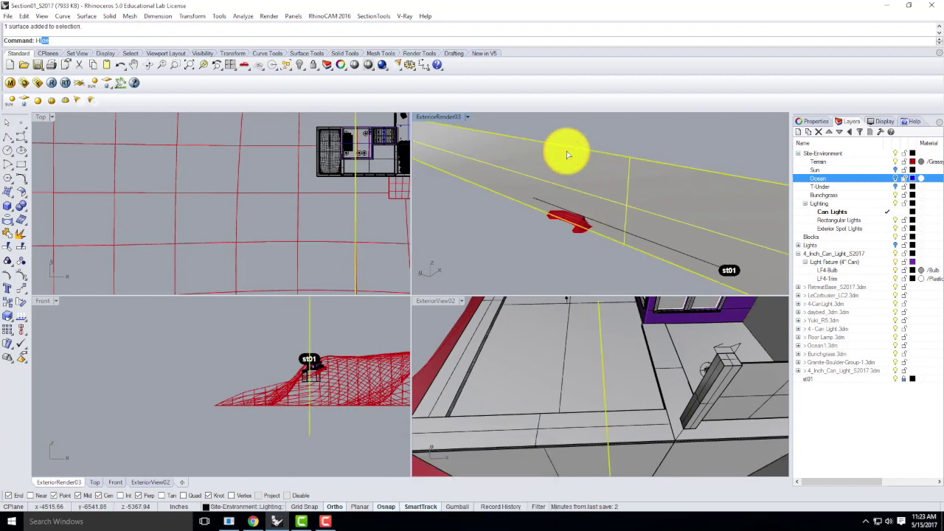
key(Return)
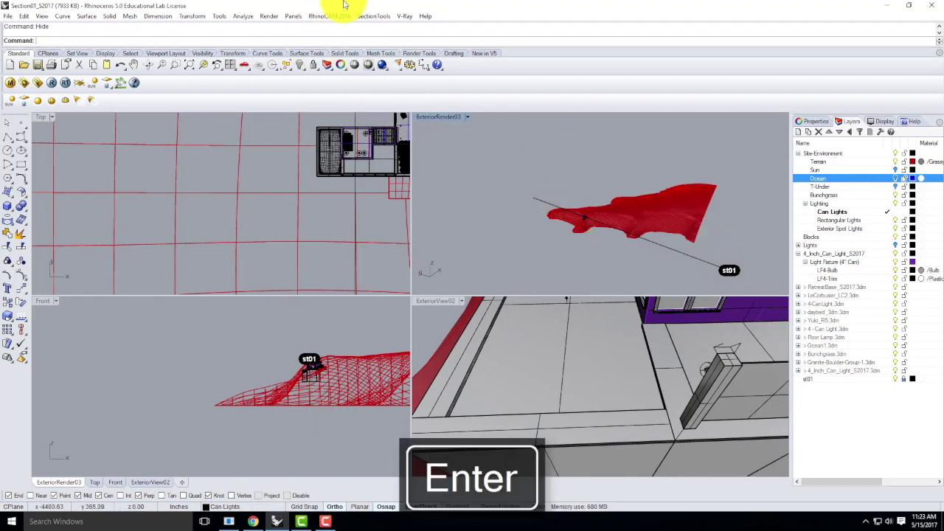
Enable the clipped view of section st01 in the ExteriorRender03 viewport, with SetView and SetCPlane left at No.
click(372, 16)
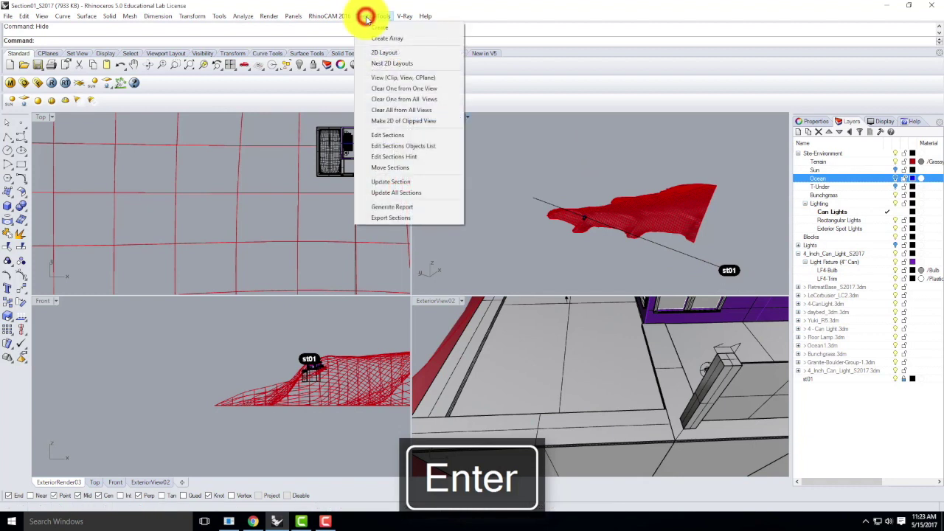
click(391, 76)
click(57, 40)
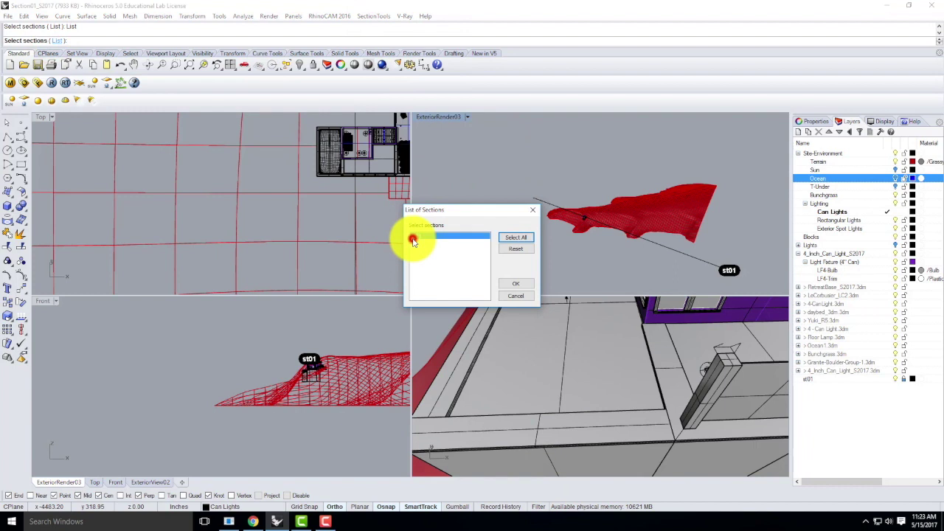
click(516, 286)
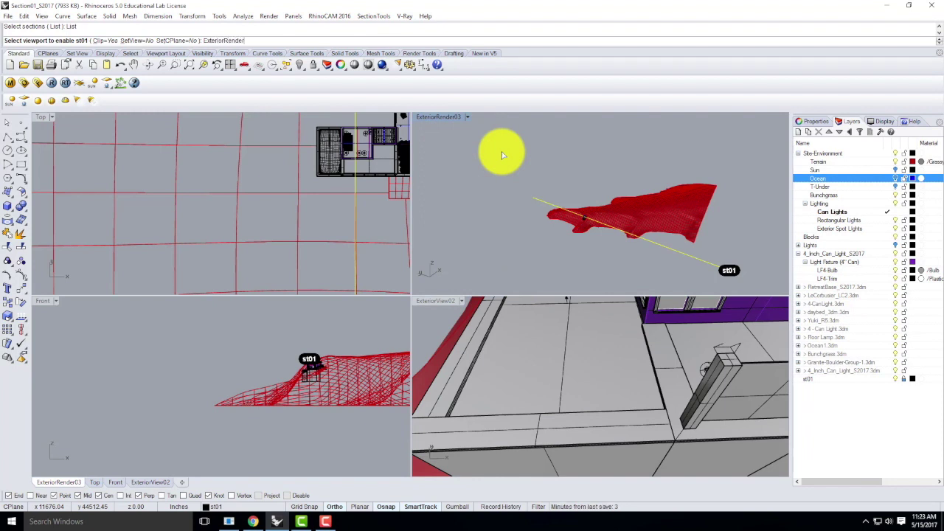
key(Return)
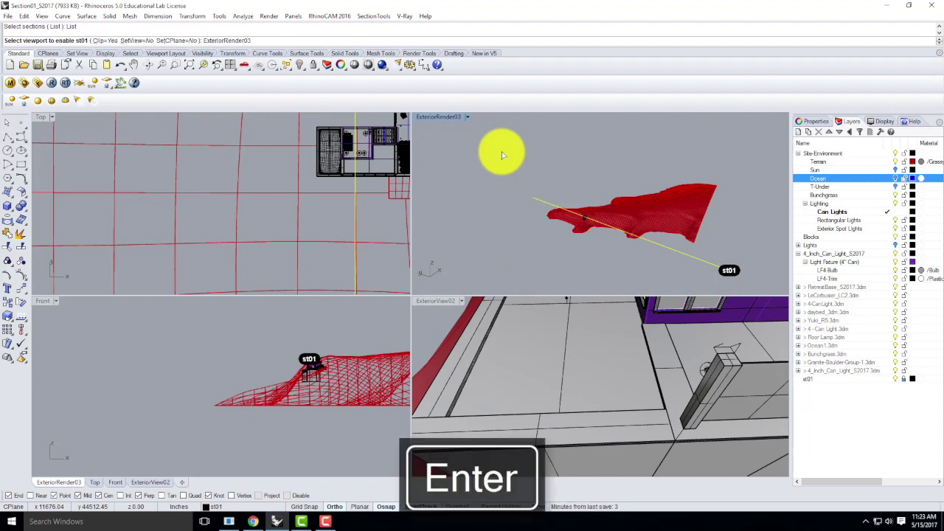
Zoom to a spot light inside the house, maximize the ExteriorRender03 viewport, and examine the clipped rooms and terrain.
scroll(586, 221, up, 5)
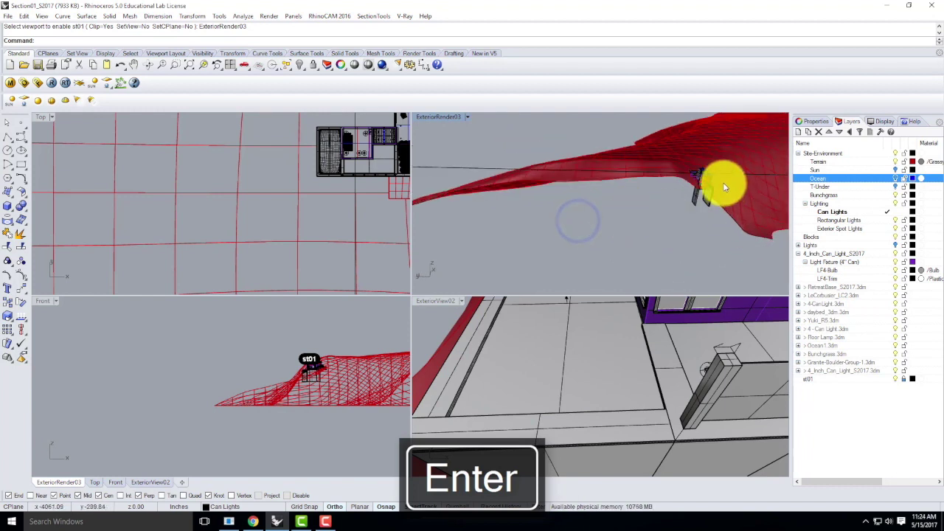
scroll(720, 182, up, 5)
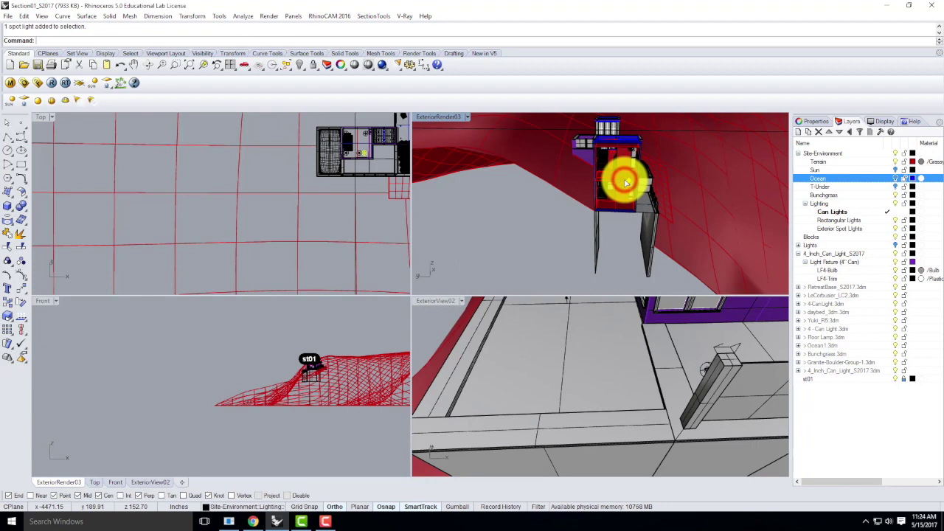
text(z)
key(Return)
text(s)
key(Return)
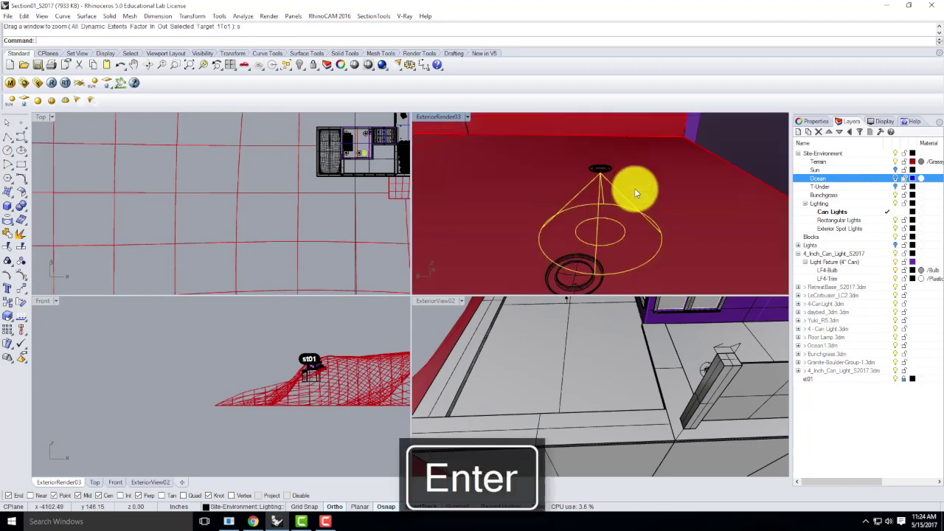
double_click(448, 121)
scroll(480, 143, down, 5)
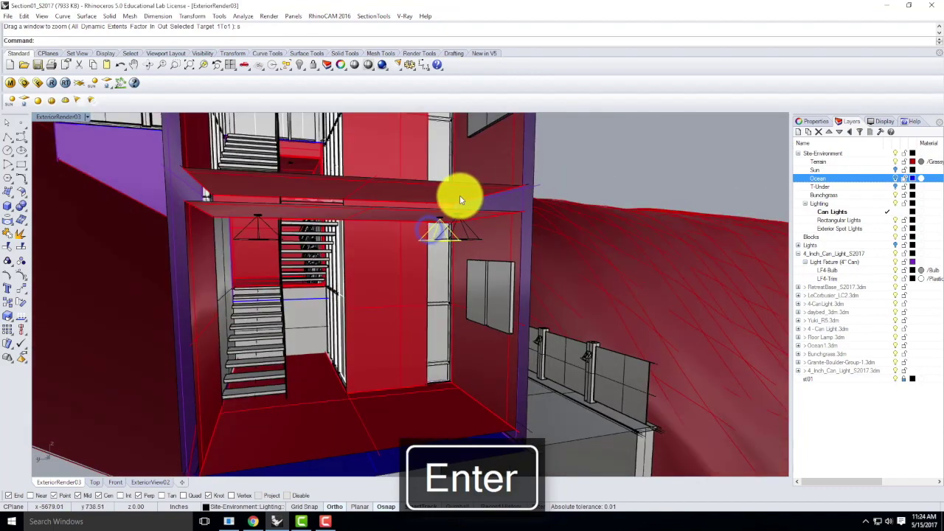
scroll(461, 200, down, 6)
right_drag(441, 219, 411, 223)
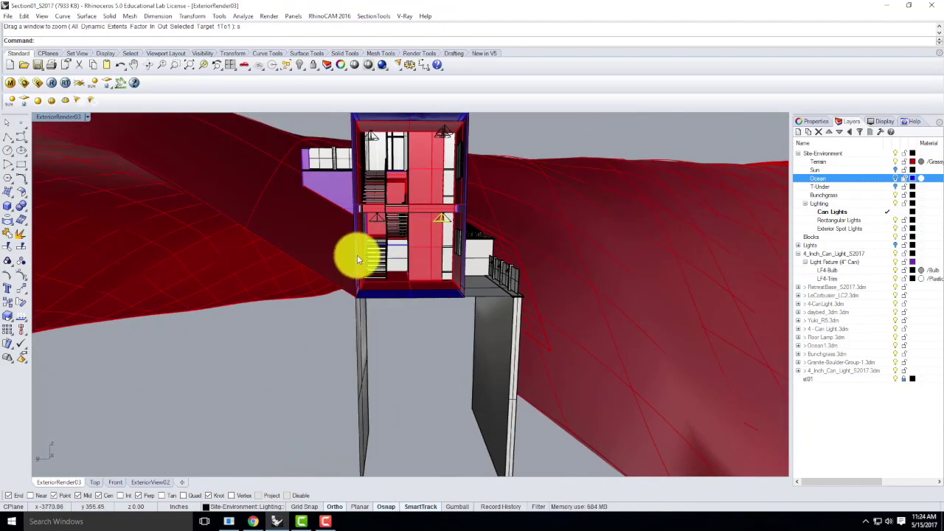
Add a layer named Section01, move it out of Site-Environment to the top level, and nest the st01 layer under it.
click(797, 132)
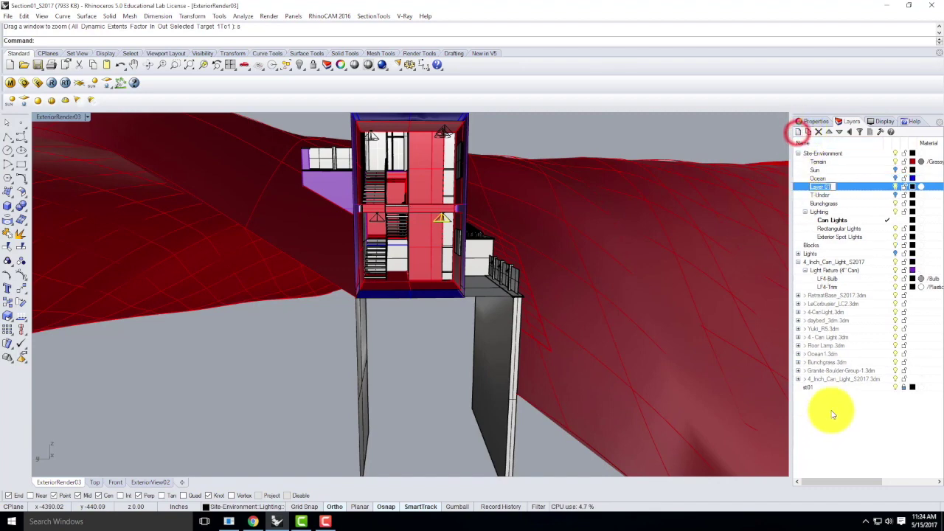
click(848, 187)
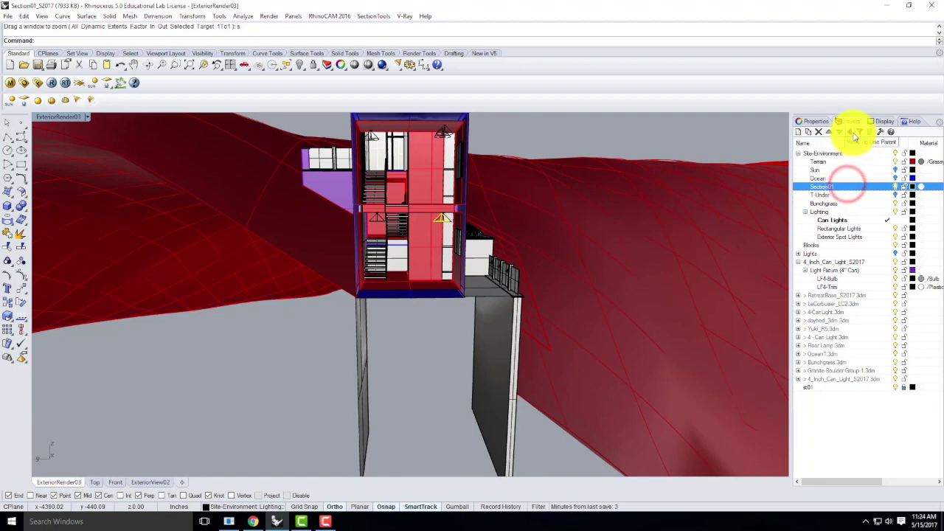
click(850, 132)
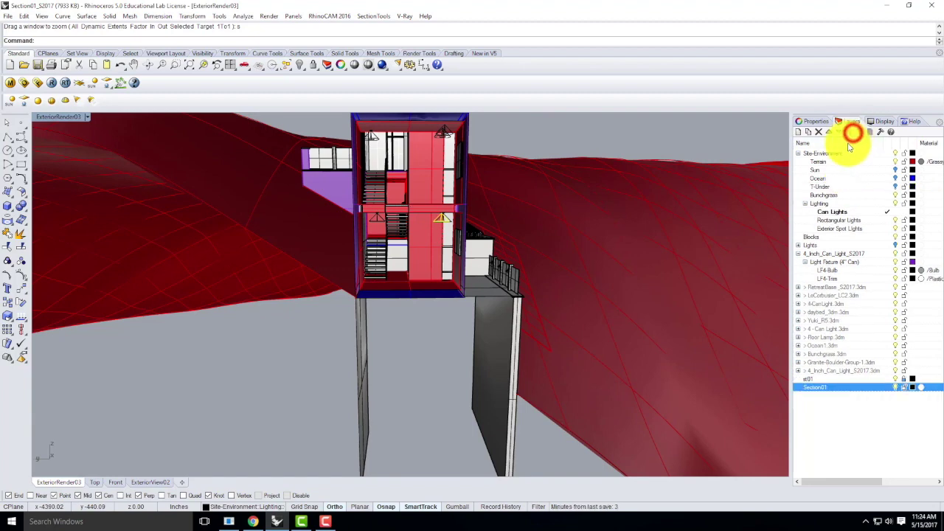
click(814, 381)
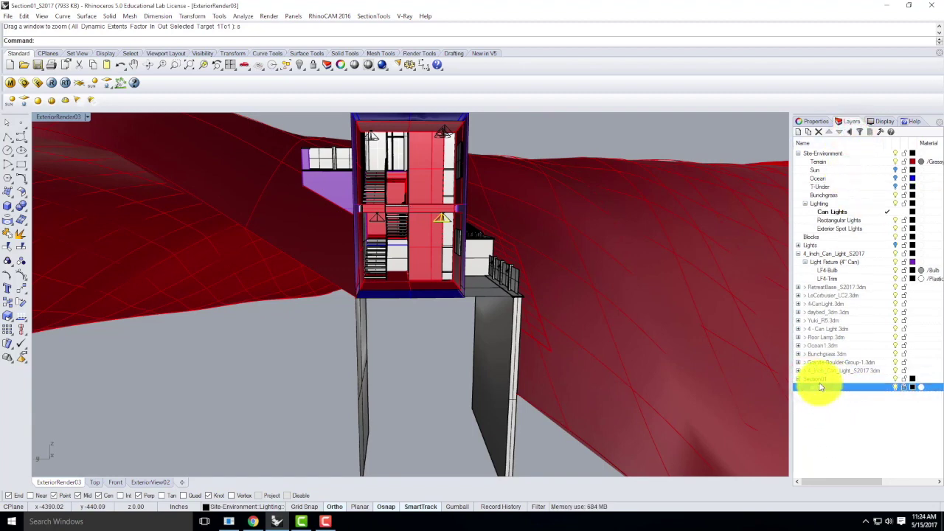
click(819, 381)
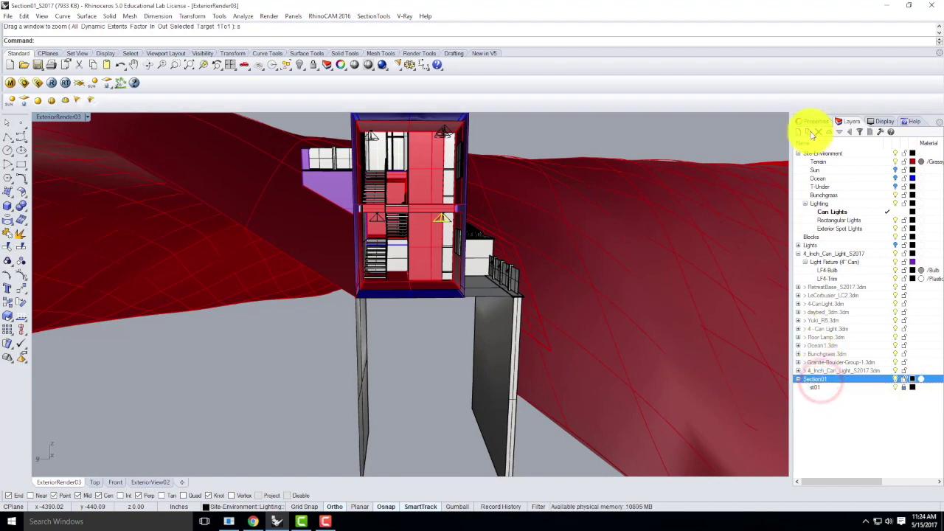
Add a sublayer named Wall Fill under Section01 and make it the current layer.
click(809, 132)
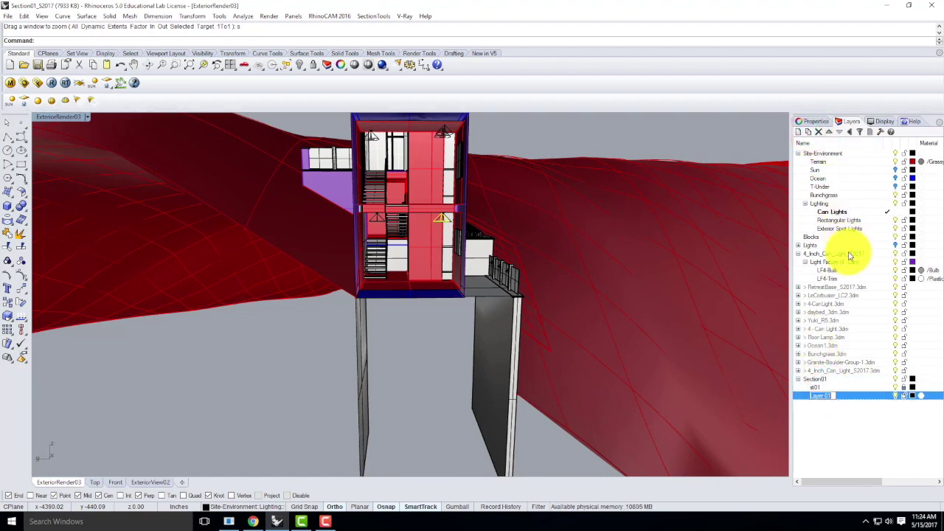
text(Wall Fil)
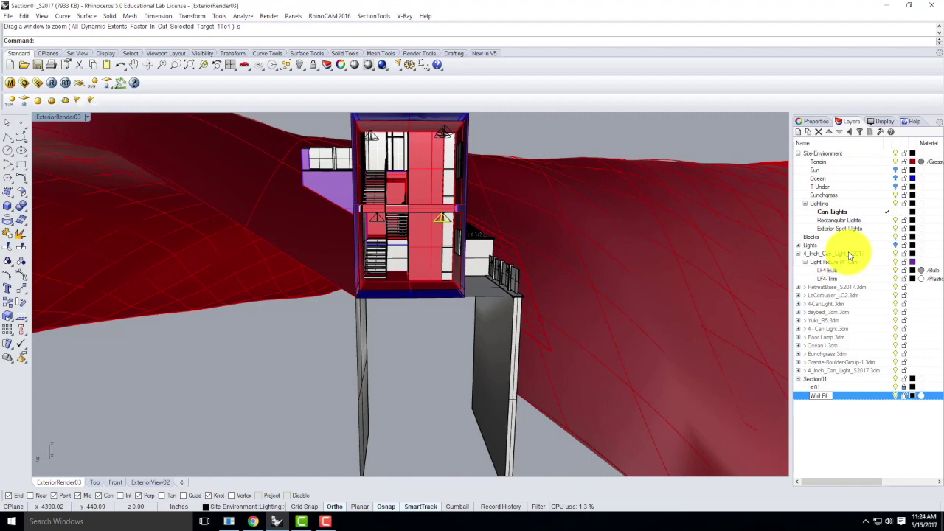
text(l)
double_click(815, 395)
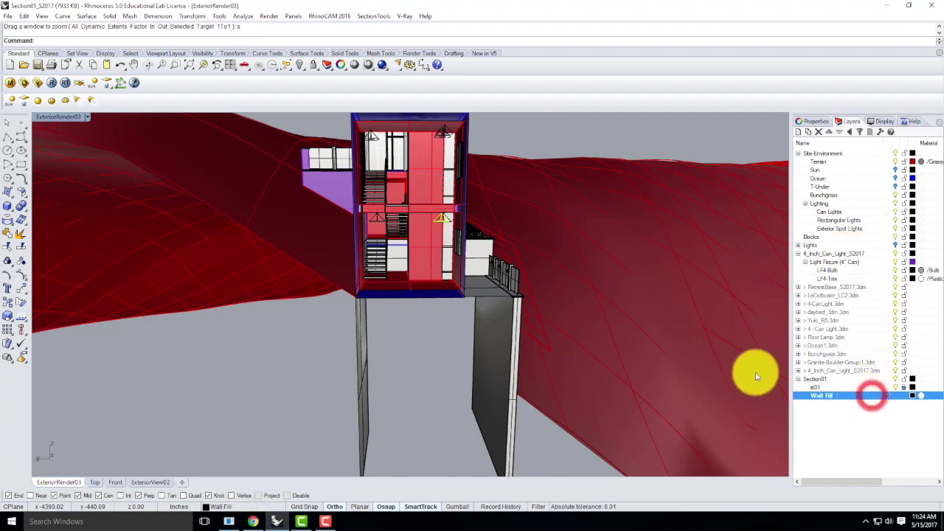
click(9, 190)
click(39, 214)
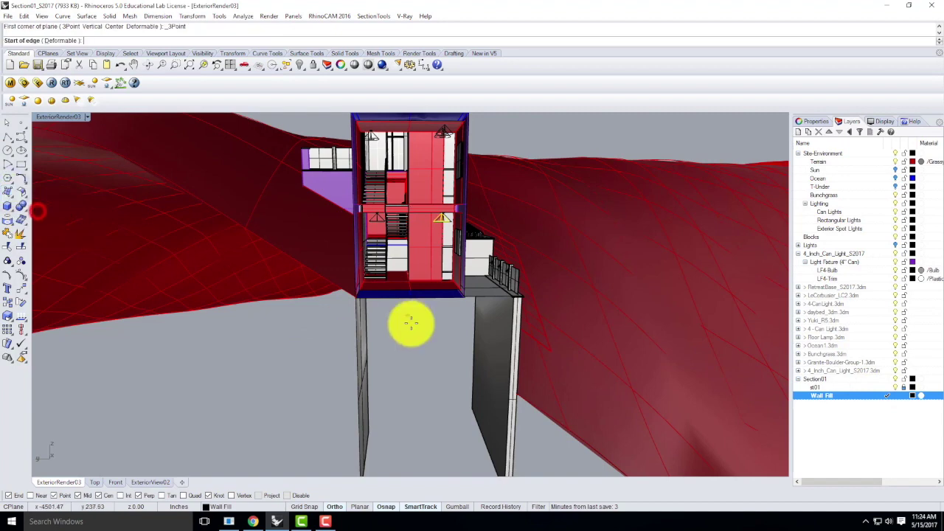
click(356, 303)
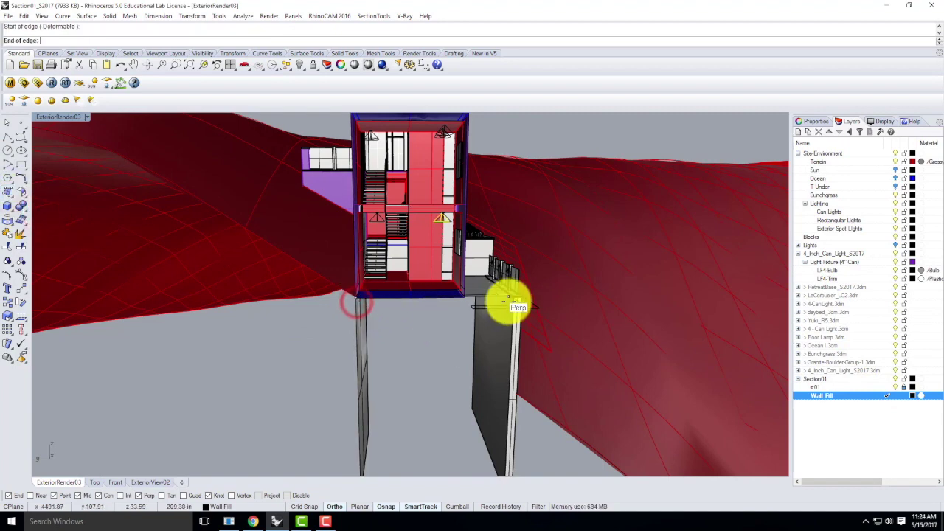
scroll(520, 308, up, 5)
scroll(526, 305, up, 5)
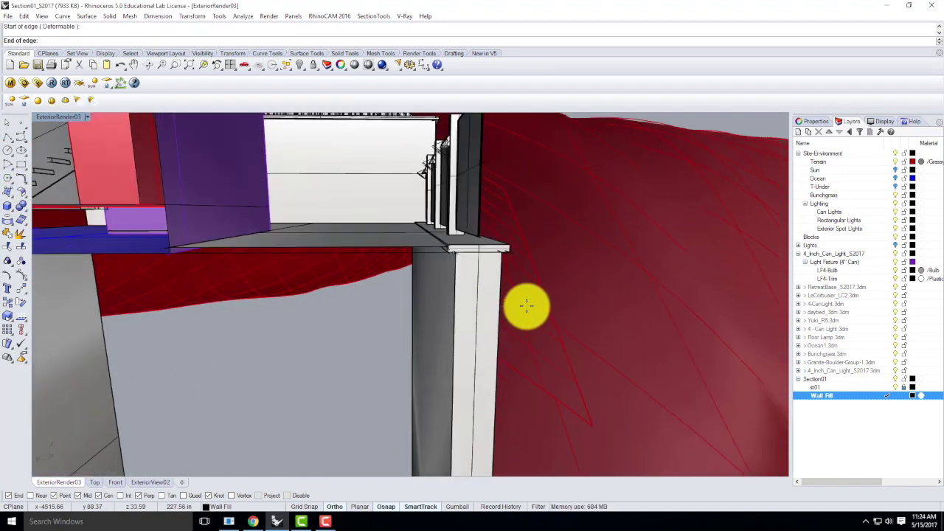
right_drag(402, 214, 367, 204)
click(337, 214)
key(Escape)
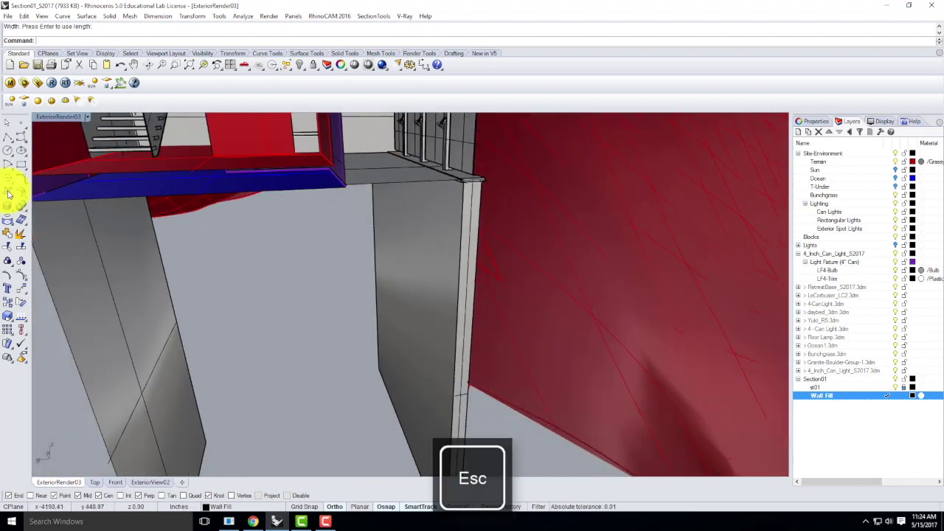
Draw a vertical plane closing the foundation opening under the house, from the floor's underside corners down to the foundation wall's base.
drag(13, 196, 48, 227)
click(50, 214)
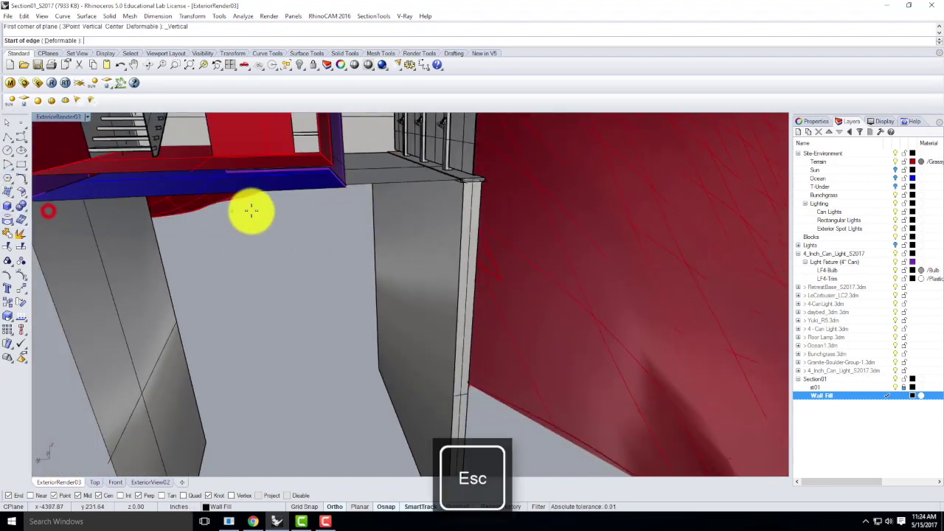
click(345, 193)
right_drag(410, 194, 222, 200)
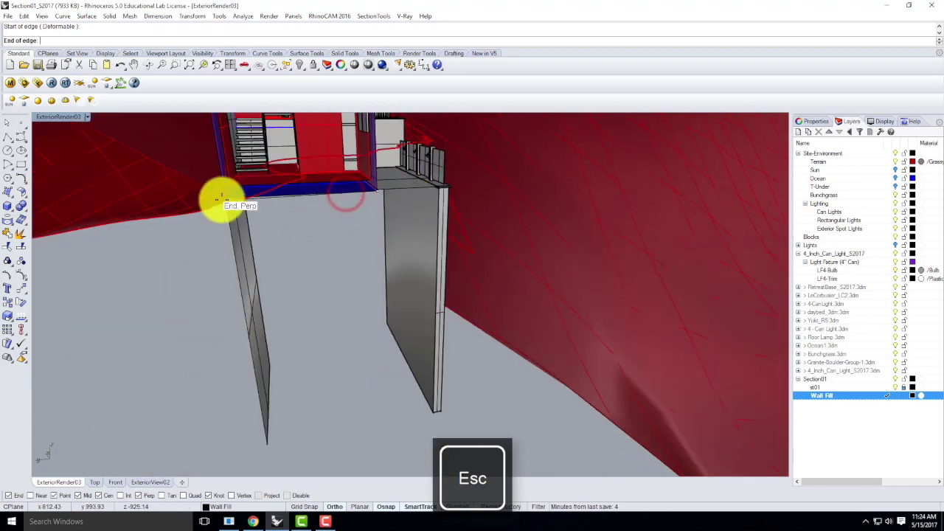
scroll(231, 200, up, 3)
click(246, 194)
scroll(245, 194, down, 5)
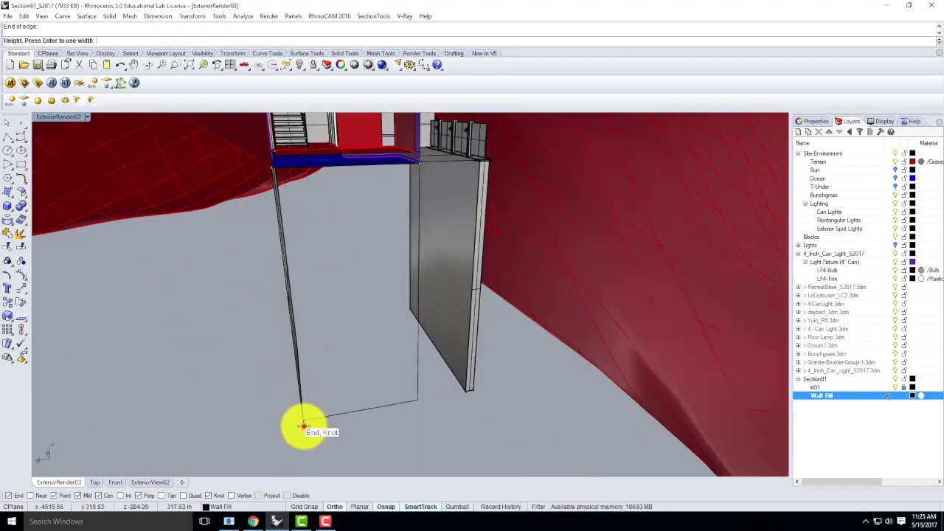
click(303, 427)
Draw a vertical plane closing the opening under the deck, between the house corner and the outer foundation wall, down to the foundation base.
scroll(438, 152, up, 5)
right_click(336, 197)
right_drag(416, 194, 407, 197)
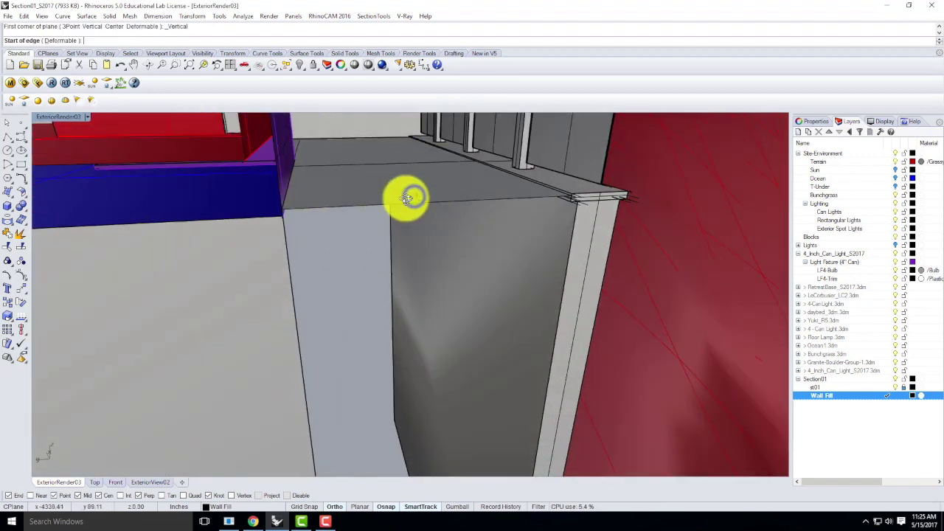
scroll(407, 197, up, 1)
right_drag(263, 200, 281, 200)
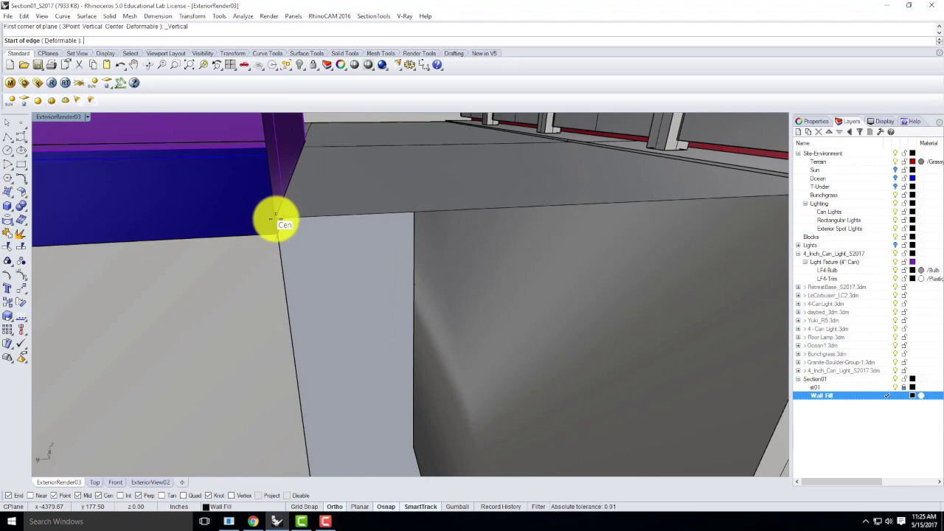
right_drag(246, 222, 320, 215)
click(438, 199)
scroll(322, 215, up, 3)
scroll(306, 192, down, 3)
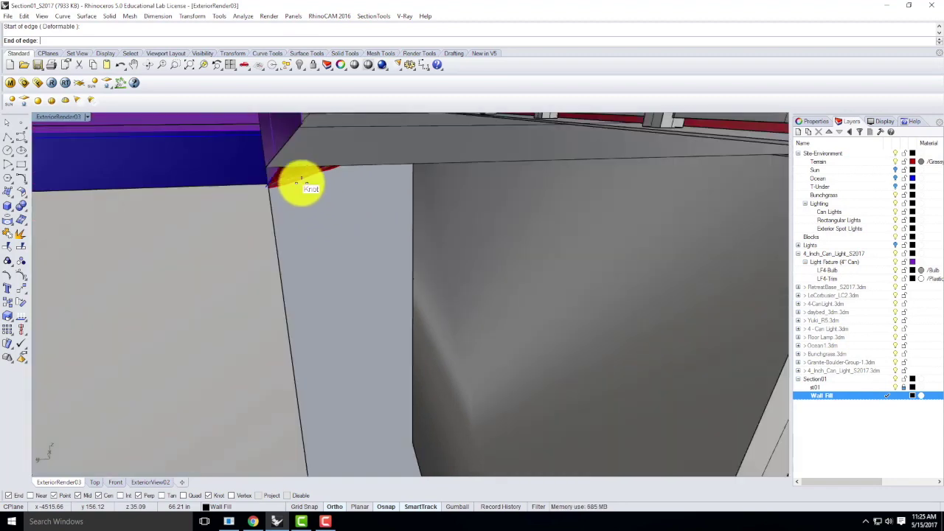
click(266, 166)
scroll(310, 169, down, 4)
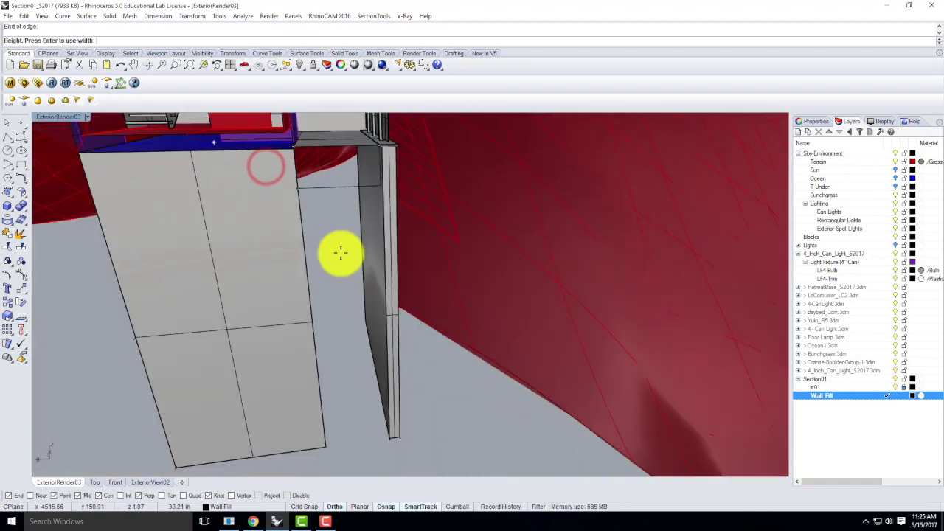
click(333, 448)
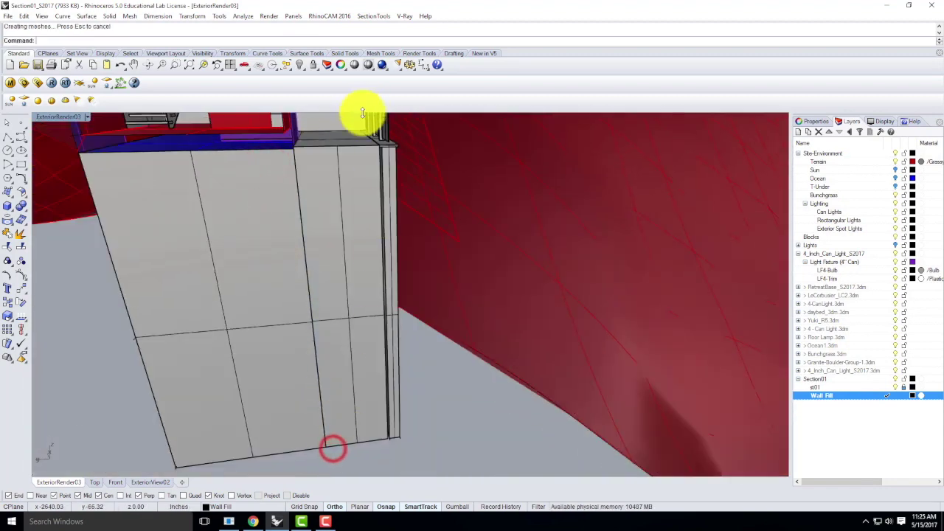
Turn off the Cen object snap and draw a vertical plane over the narrow strip at the deck's outer foundation wall, down to its base.
scroll(369, 155, up, 4)
right_click(371, 155)
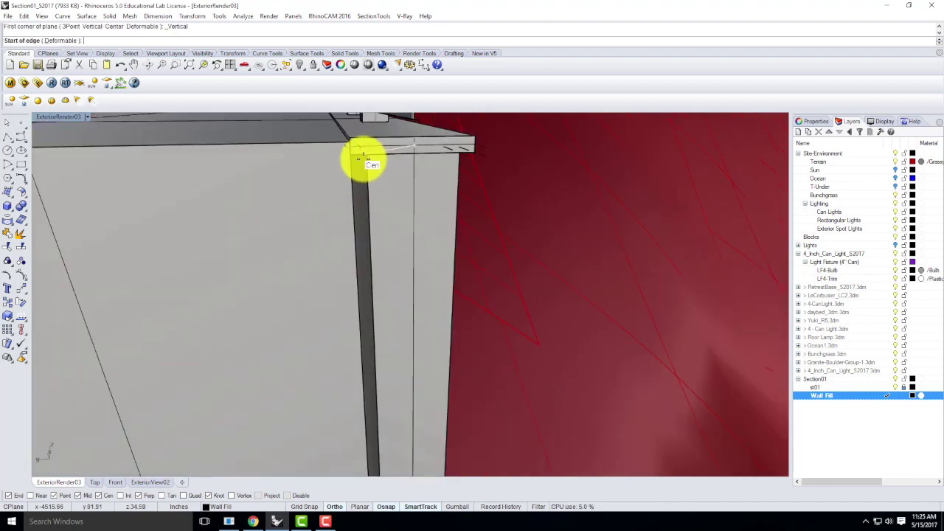
click(101, 495)
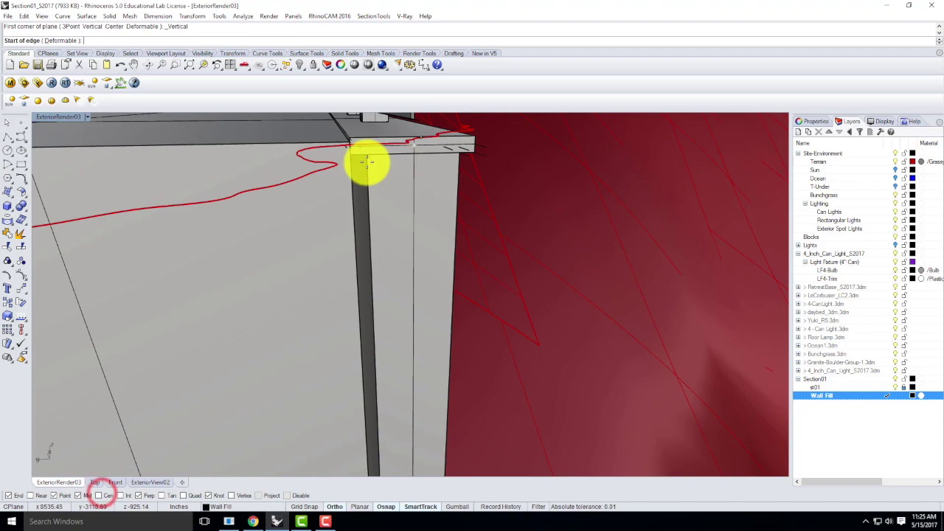
click(369, 152)
click(369, 126)
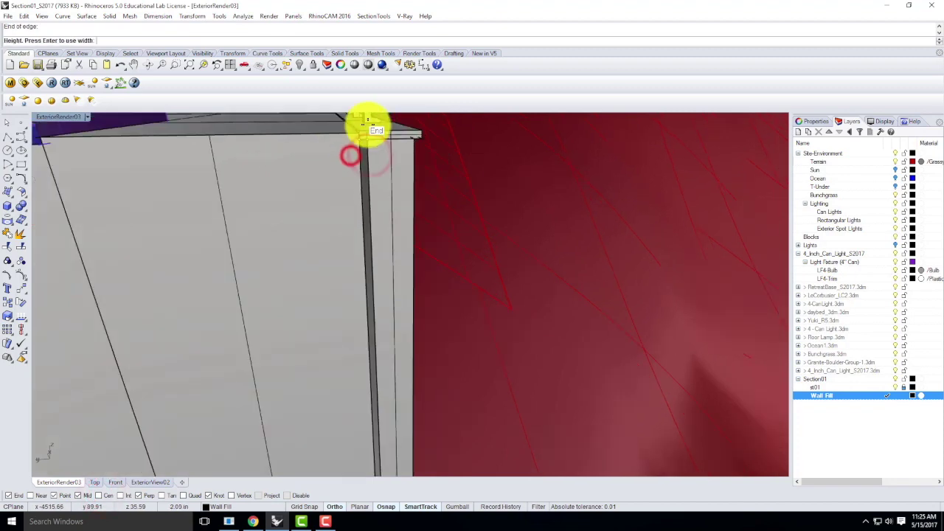
scroll(380, 324, up, 3)
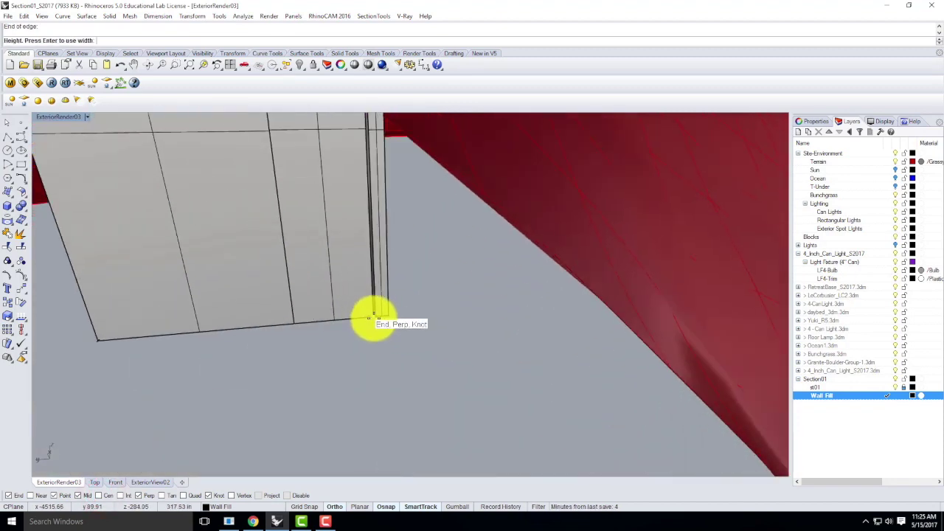
click(367, 313)
Draw a vertical plane over the cut edge of the lowest floor slab, between the house's two outer walls.
scroll(407, 321, down, 3)
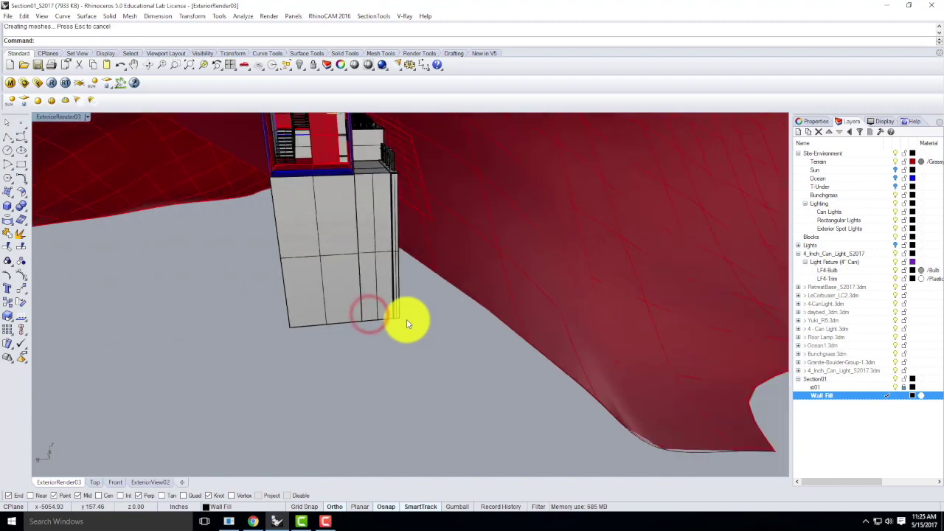
right_drag(402, 320, 375, 179)
scroll(369, 243, up, 5)
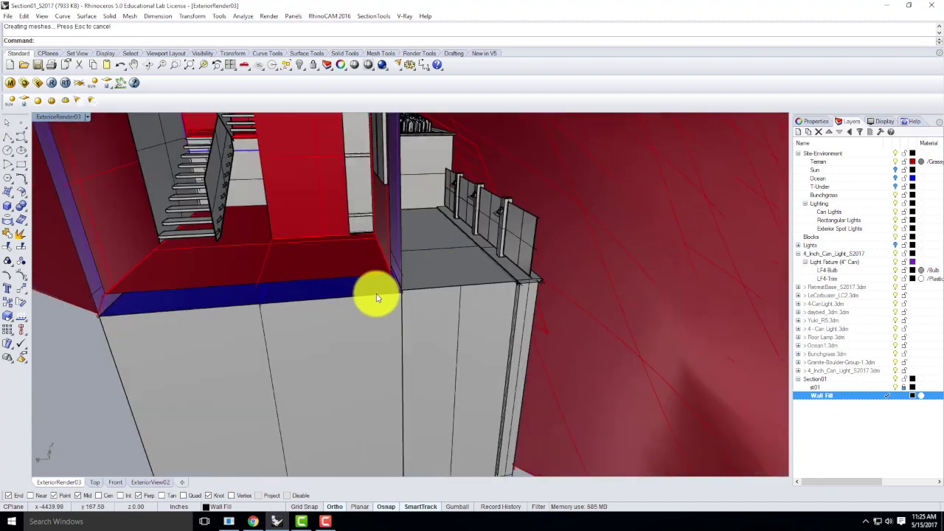
right_click(103, 293)
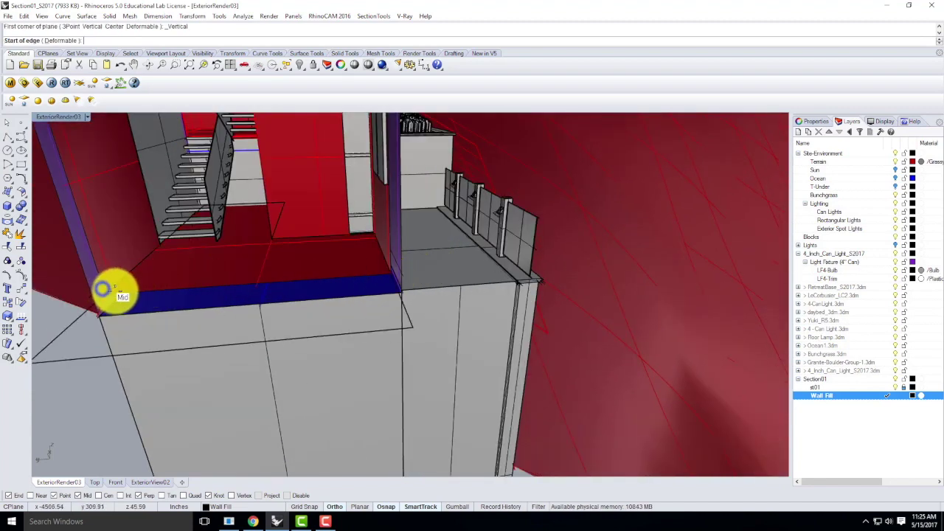
click(104, 292)
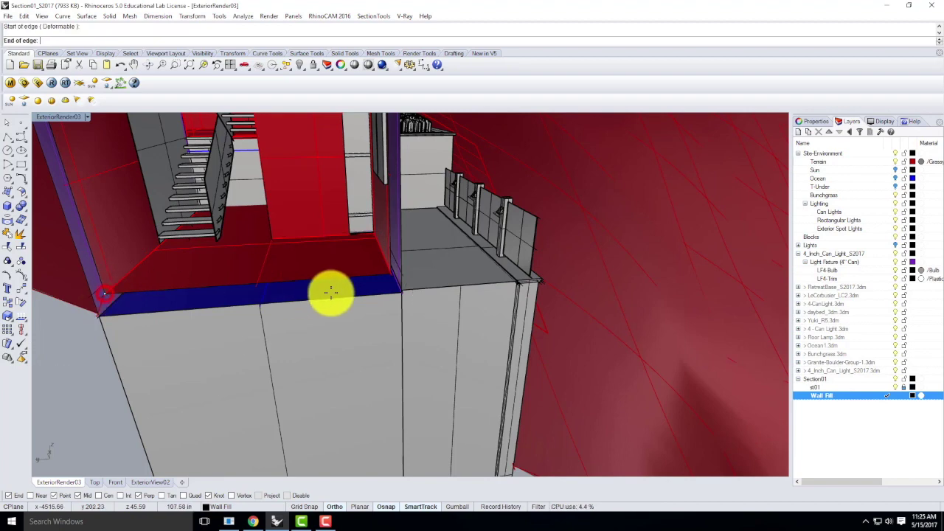
click(391, 272)
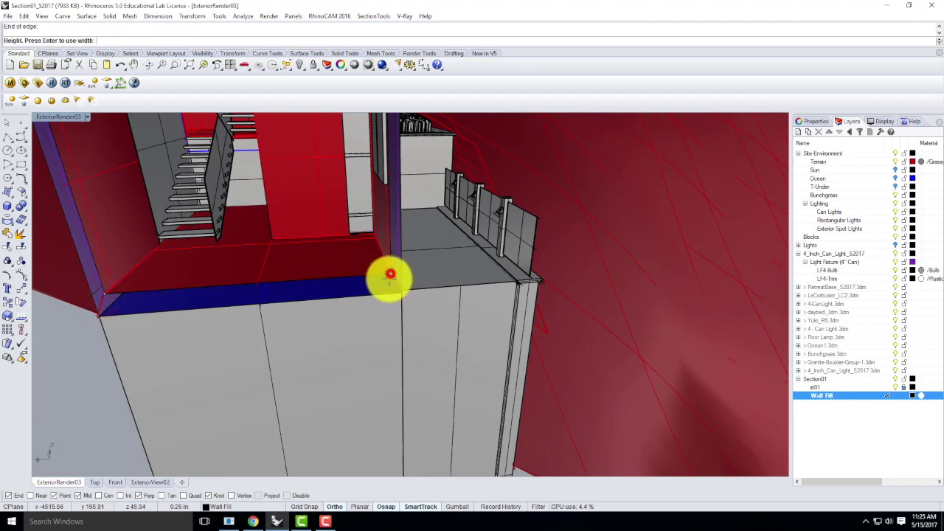
click(391, 295)
Draw a vertical plane over the cut face of the deck-side outer wall, from under the parapet cap down to the lowest floor slab.
right_drag(348, 312, 372, 139)
scroll(363, 141, up, 8)
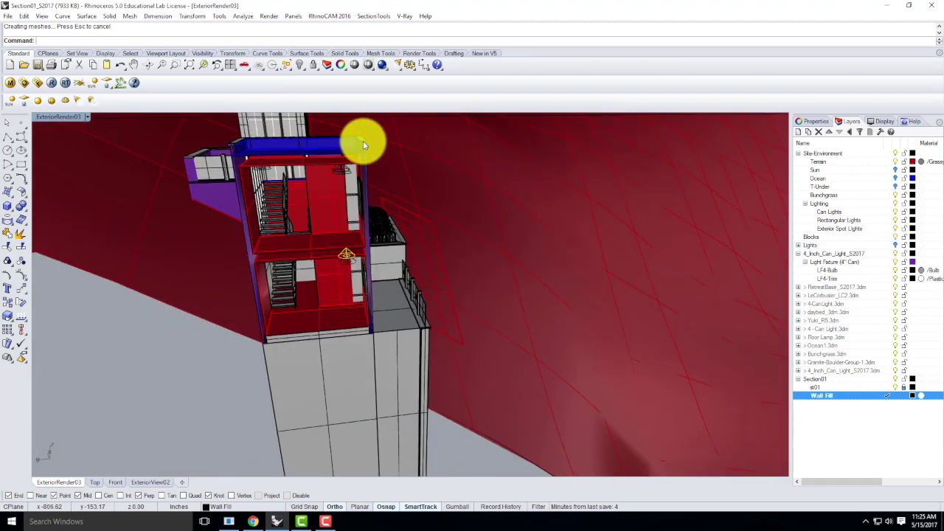
scroll(361, 157, down, 5)
key(Return)
click(347, 186)
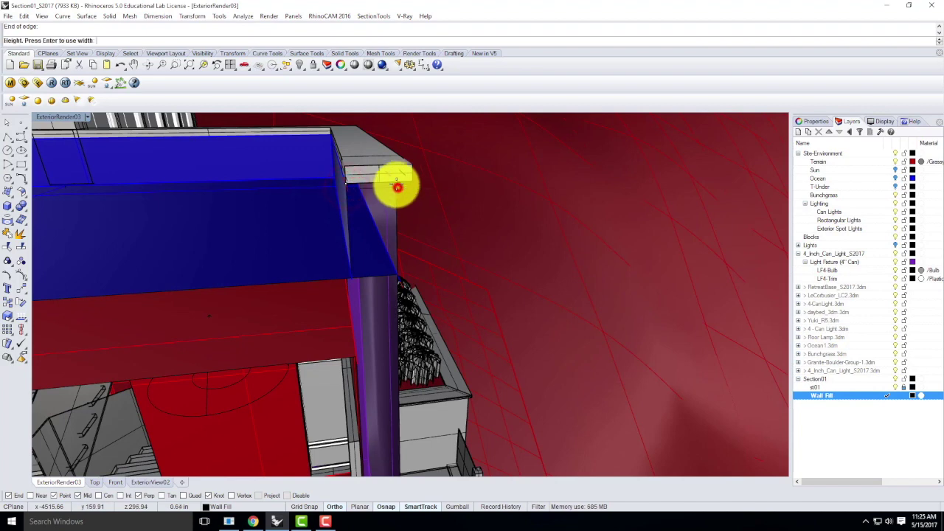
scroll(393, 162, down, 4)
right_drag(392, 156, 415, 267)
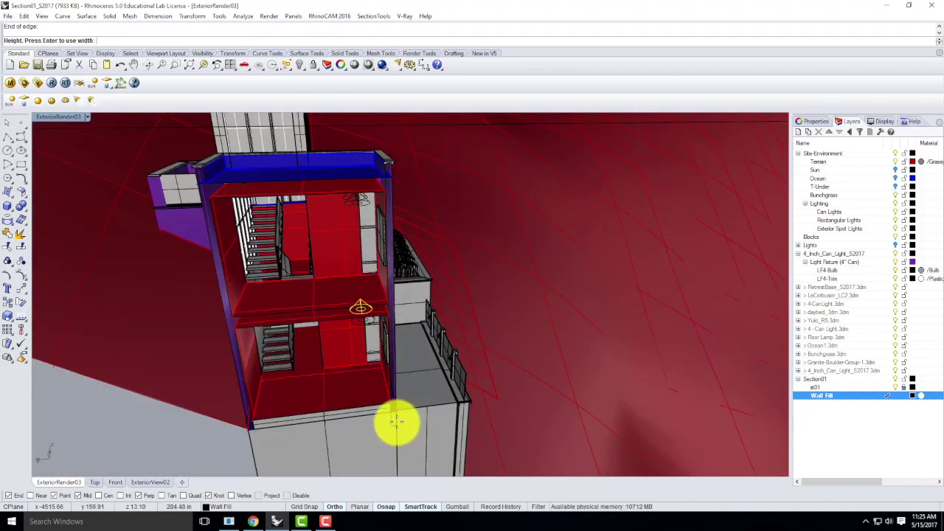
scroll(397, 422, up, 4)
click(396, 392)
Draw a vertical plane over the cut face of the balcony-side outer wall, from under the parapet cap down to the lowest floor slab.
scroll(467, 360, down, 3)
scroll(369, 253, down, 3)
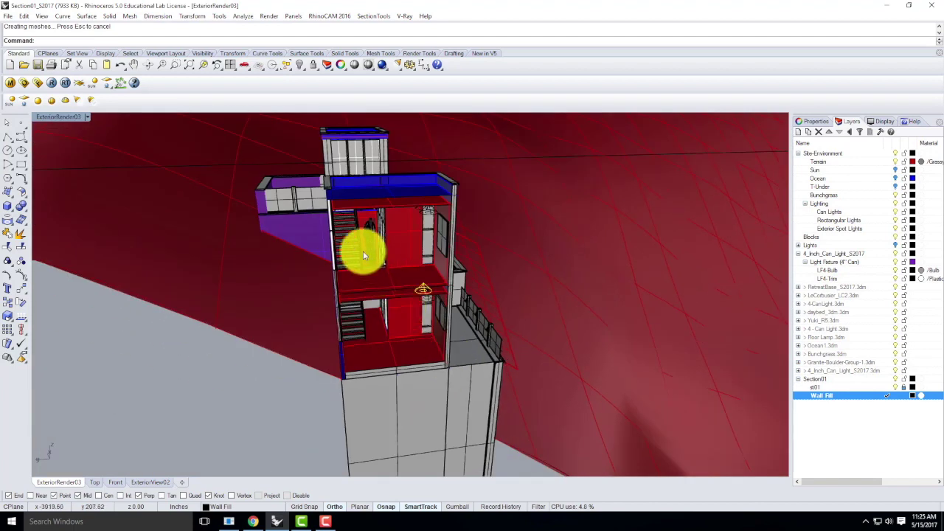
scroll(327, 172, up, 6)
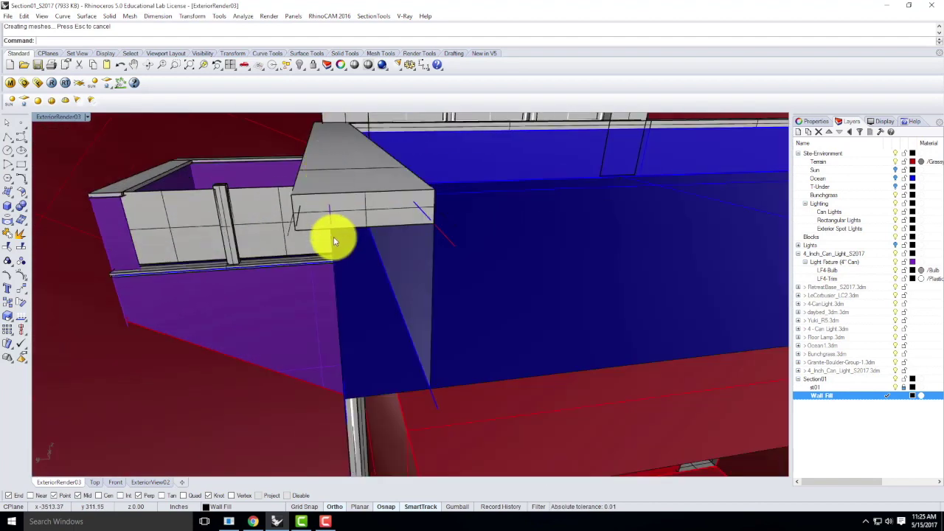
right_click(334, 237)
click(332, 229)
click(434, 231)
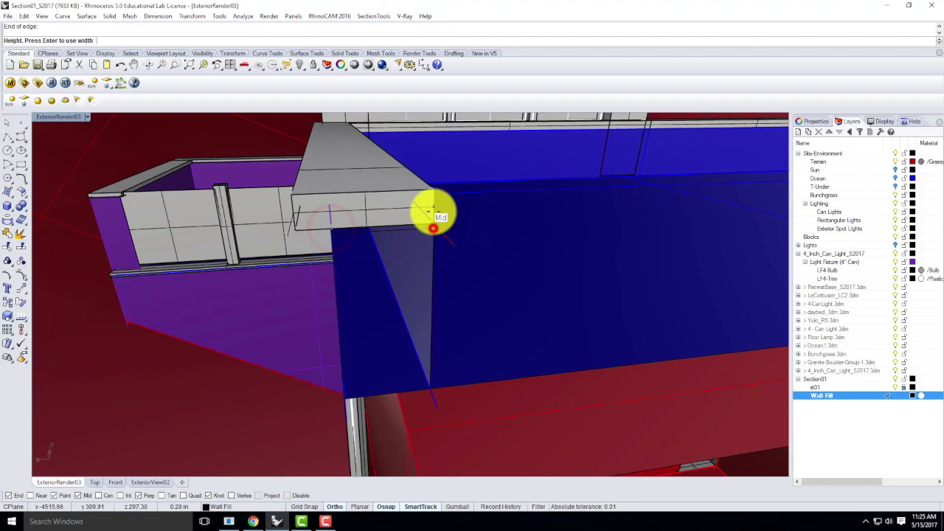
scroll(428, 206, down, 5)
scroll(423, 358, up, 5)
click(417, 354)
Draw a vertical plane over the cut edge of the floor between the two stories, spanning from one outer wall to the other.
scroll(417, 247, up, 5)
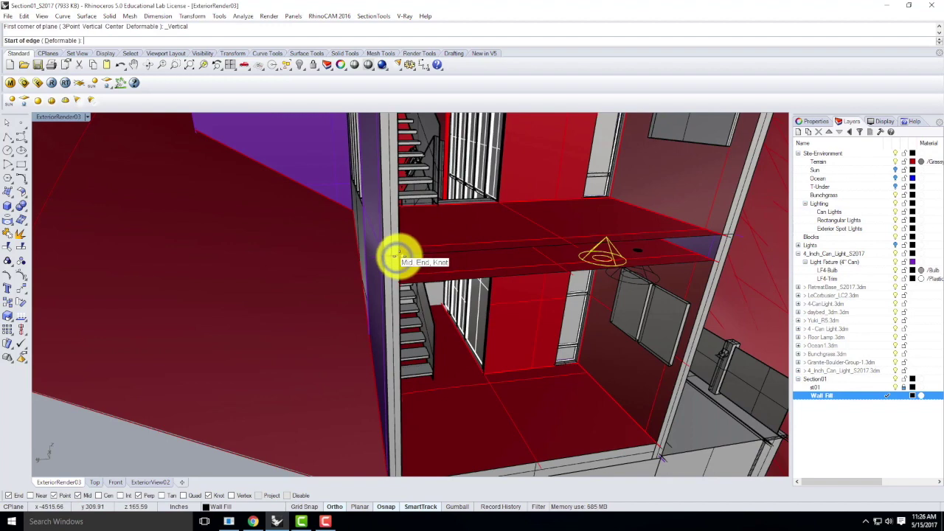
scroll(399, 254, up, 6)
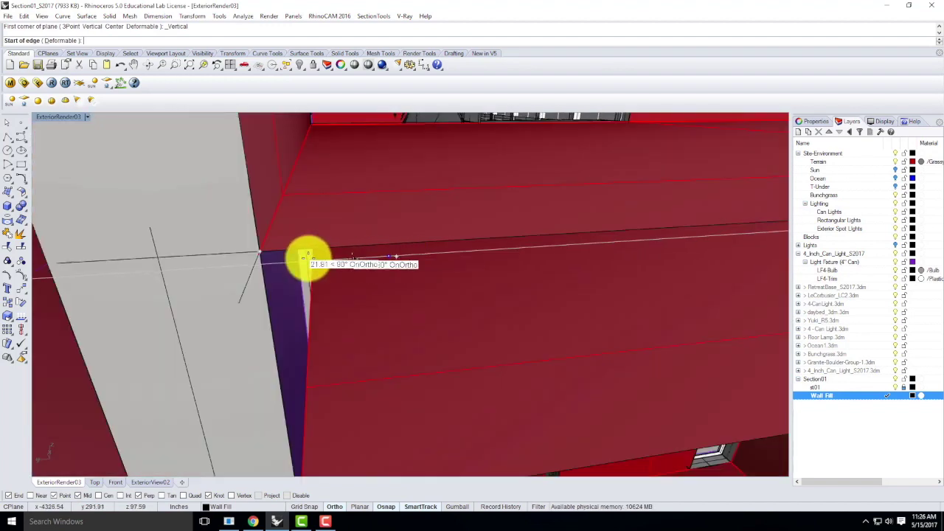
click(250, 248)
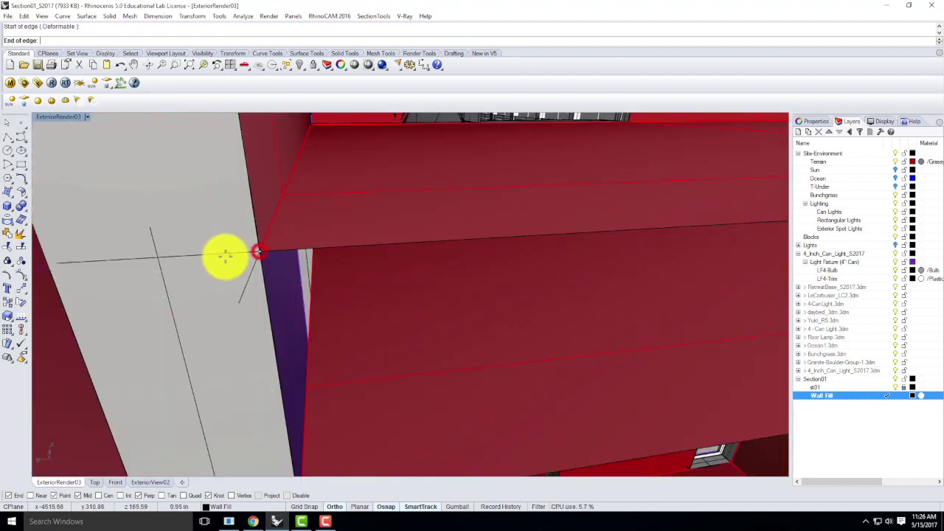
scroll(419, 267, down, 6)
scroll(457, 254, up, 4)
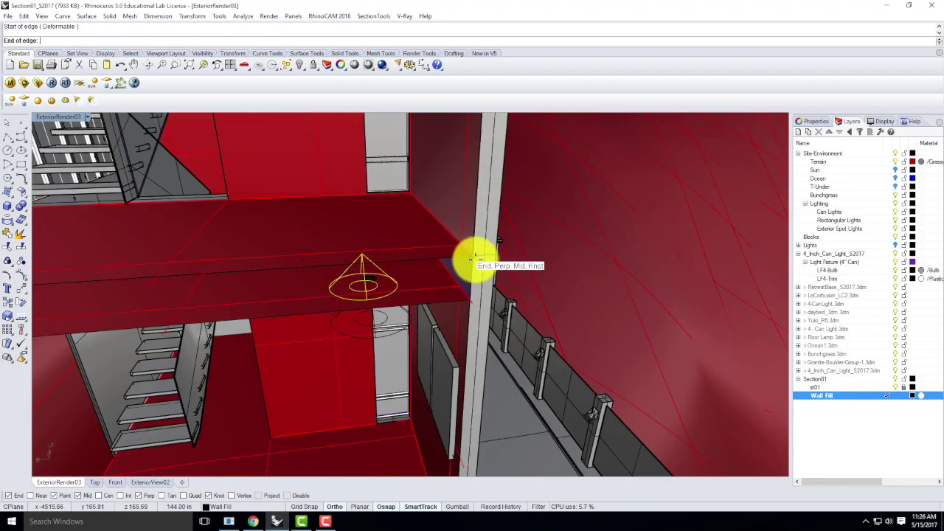
click(472, 257)
scroll(509, 327, down, 5)
scroll(511, 356, down, 3)
scroll(351, 221, up, 6)
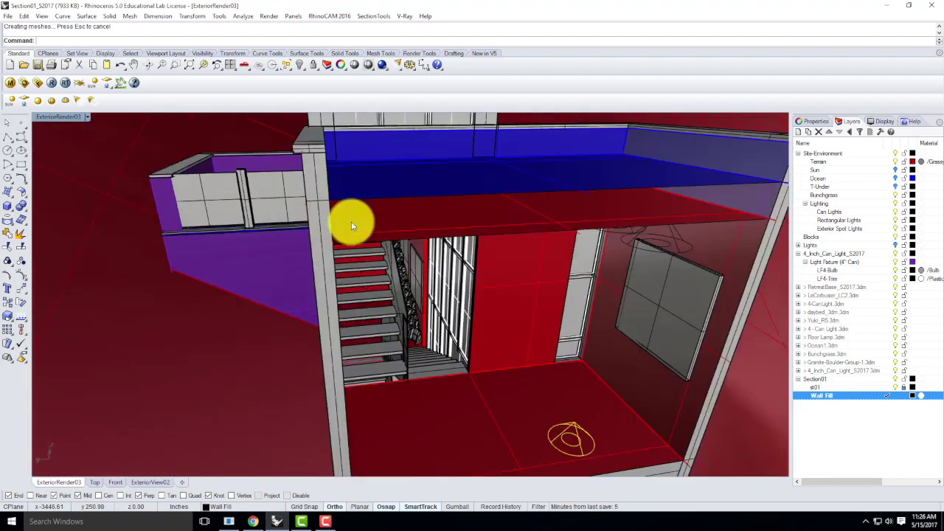
Draw a vertical plane over the cut edge of the roof slab, spanning between the house's two outer walls.
click(335, 200)
right_drag(284, 204, 561, 196)
click(575, 189)
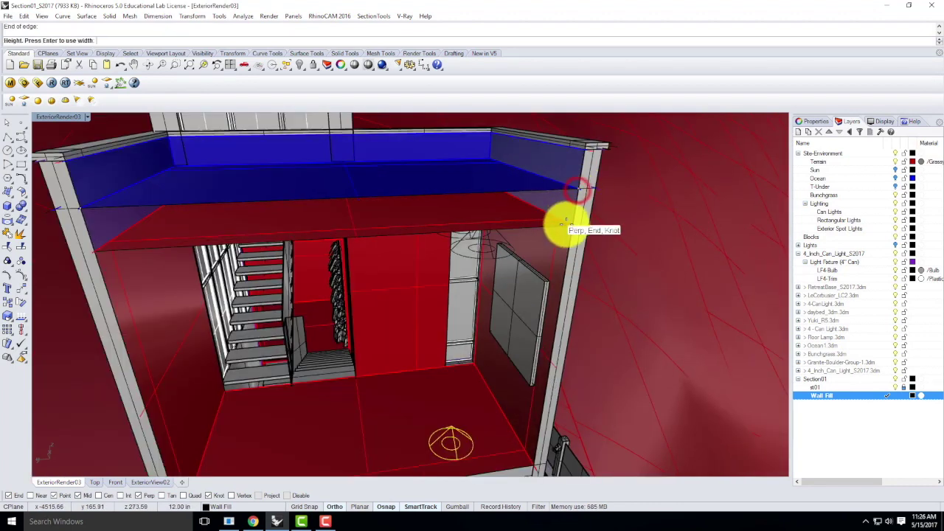
click(568, 224)
right_drag(538, 173, 489, 179)
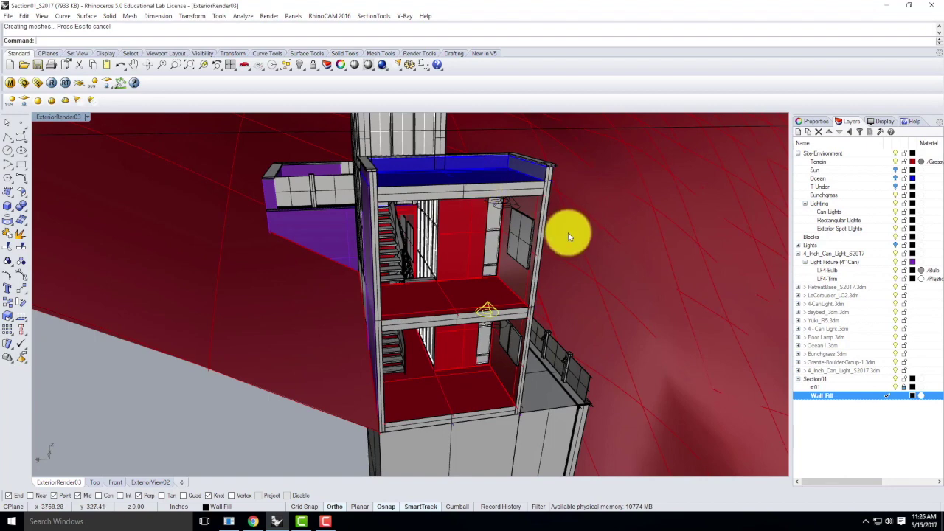
right_drag(568, 233, 542, 213)
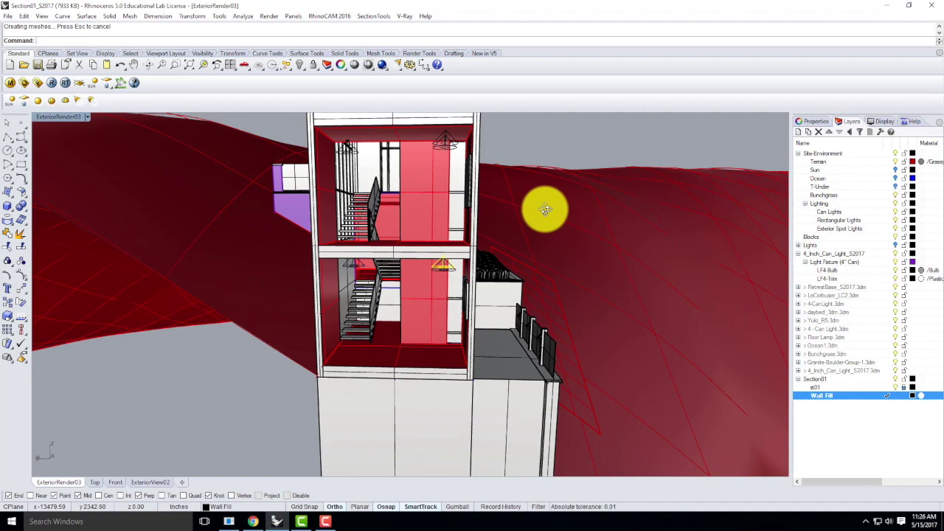
Try the Right world view for looking straight at the section cut.
click(87, 117)
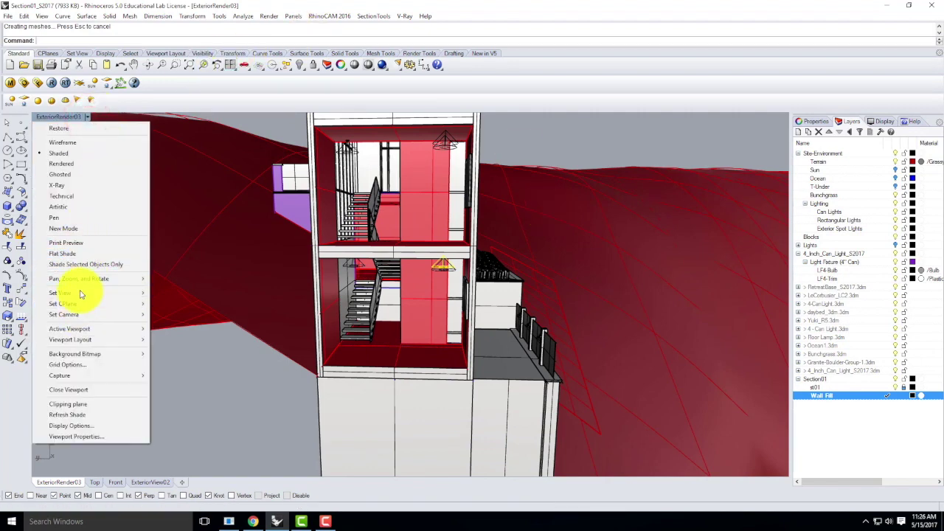
mouse_move(76, 293)
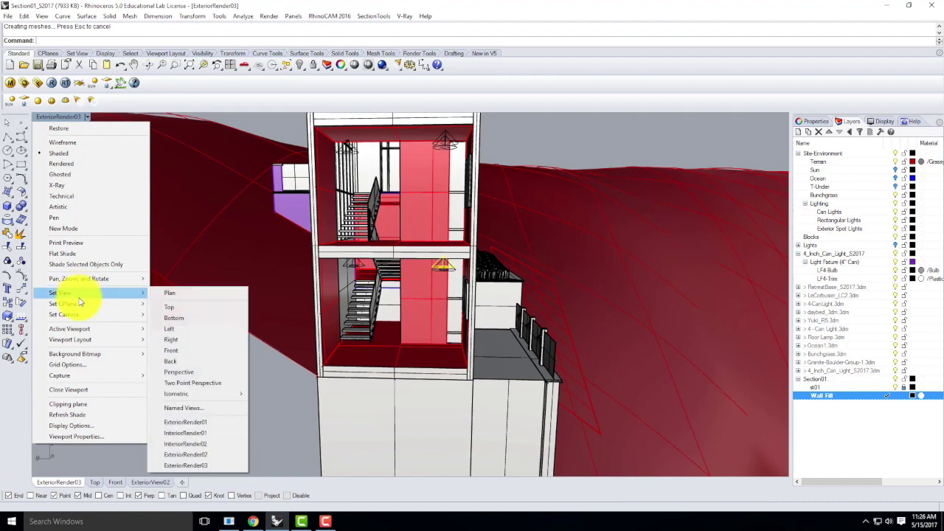
click(176, 341)
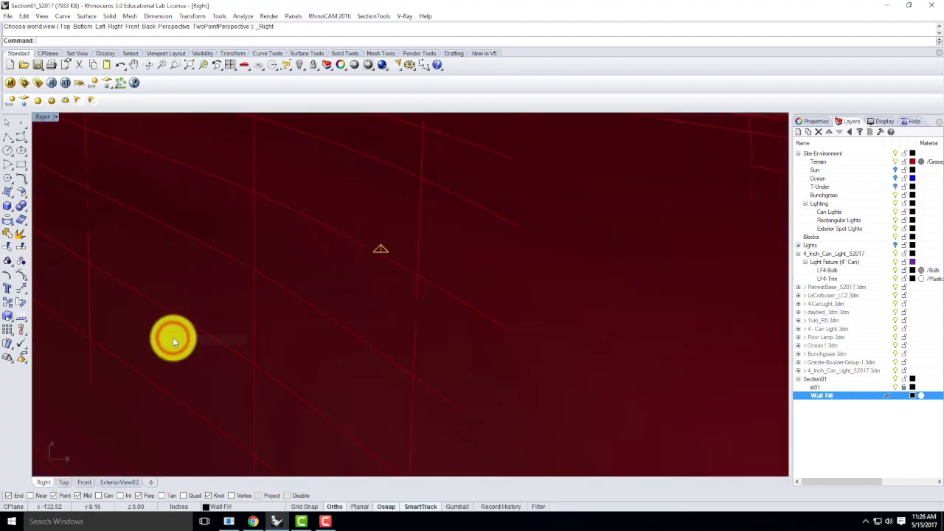
scroll(393, 322, down, 3)
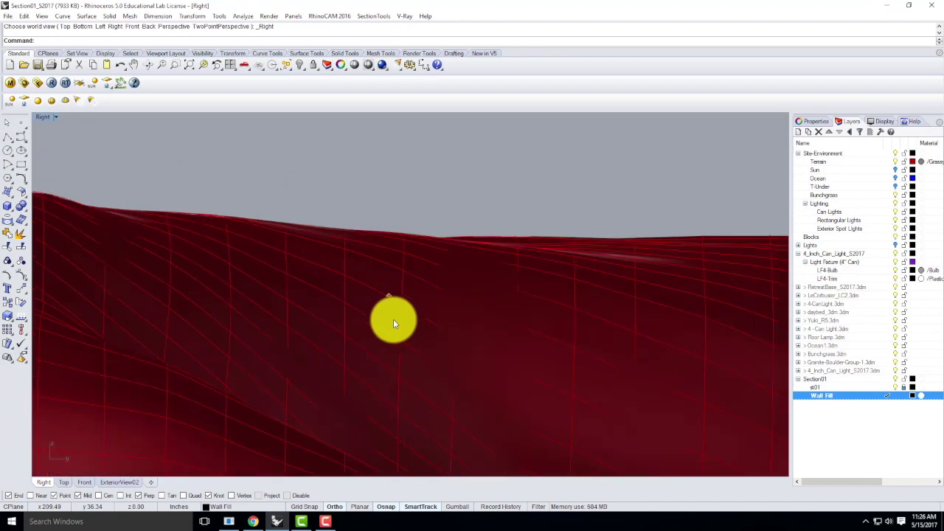
scroll(380, 299, up, 2)
Set the viewport to the Left world view and frame the cut house with the surrounding terrain.
click(57, 118)
mouse_move(101, 293)
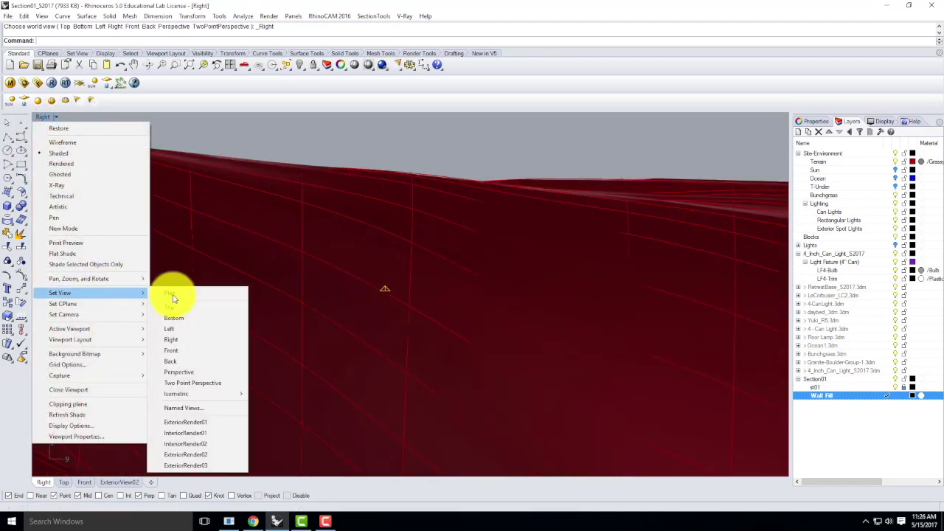
click(183, 328)
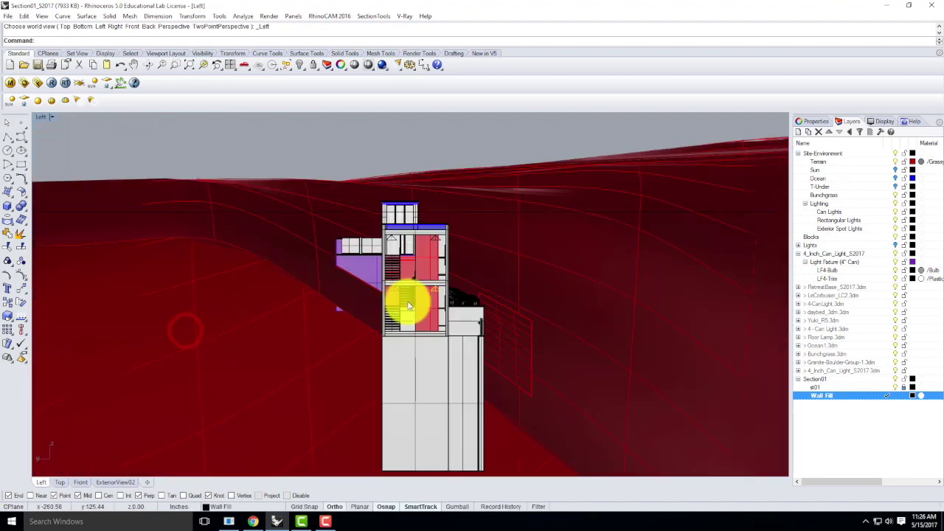
scroll(402, 179, down, 1)
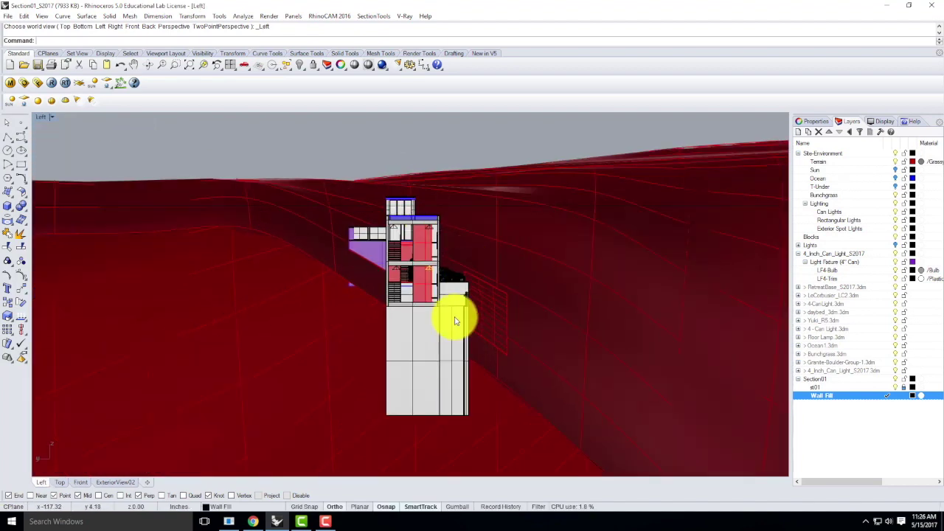
scroll(454, 320, up, 2)
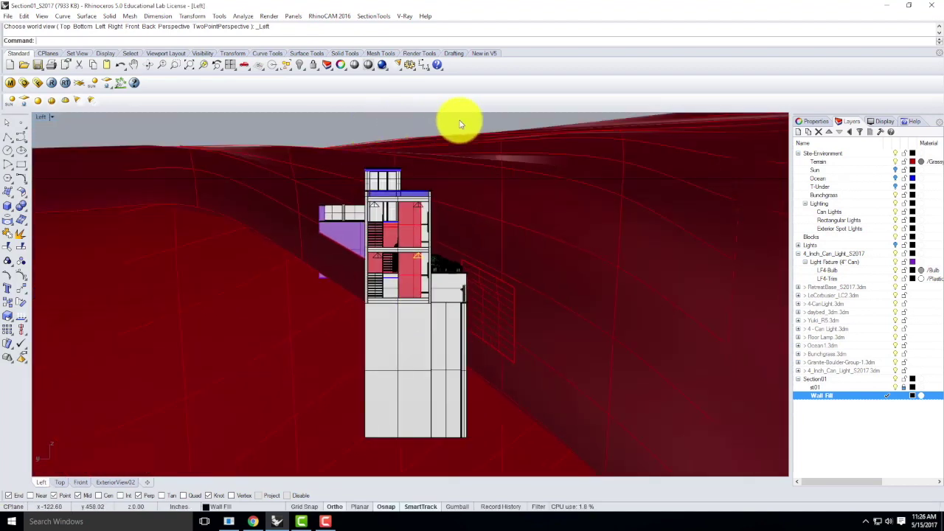
scroll(325, 334, down, 1)
scroll(391, 268, up, 1)
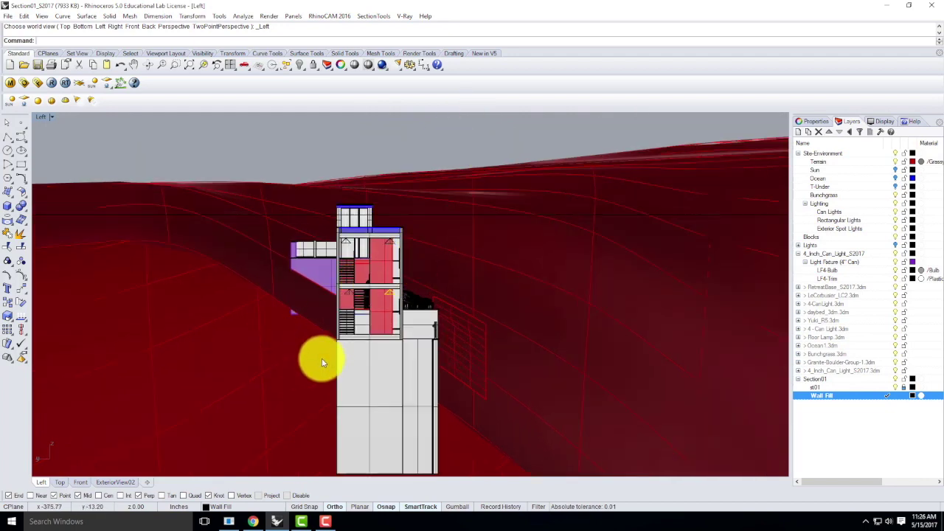
scroll(316, 347, up, 1)
scroll(320, 300, down, 1)
scroll(219, 202, up, 1)
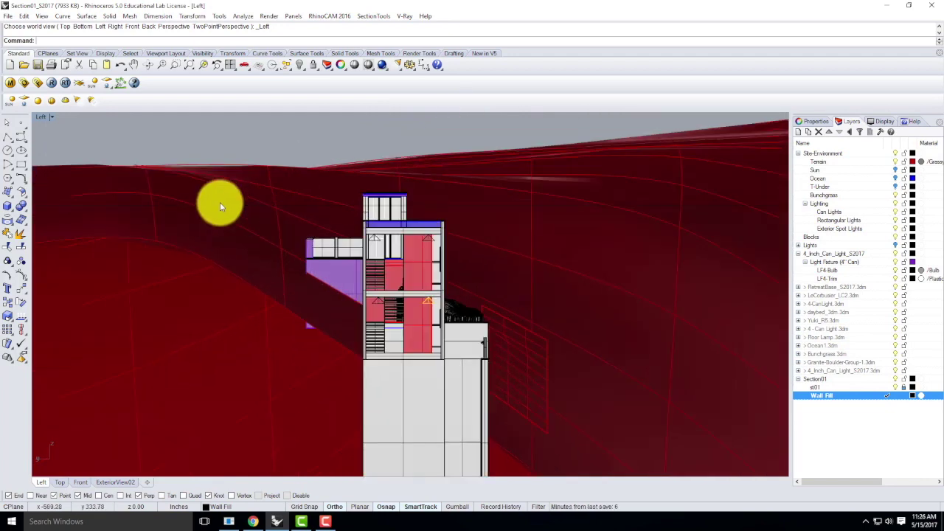
scroll(220, 202, up, 1)
scroll(284, 197, down, 1)
scroll(401, 301, up, 1)
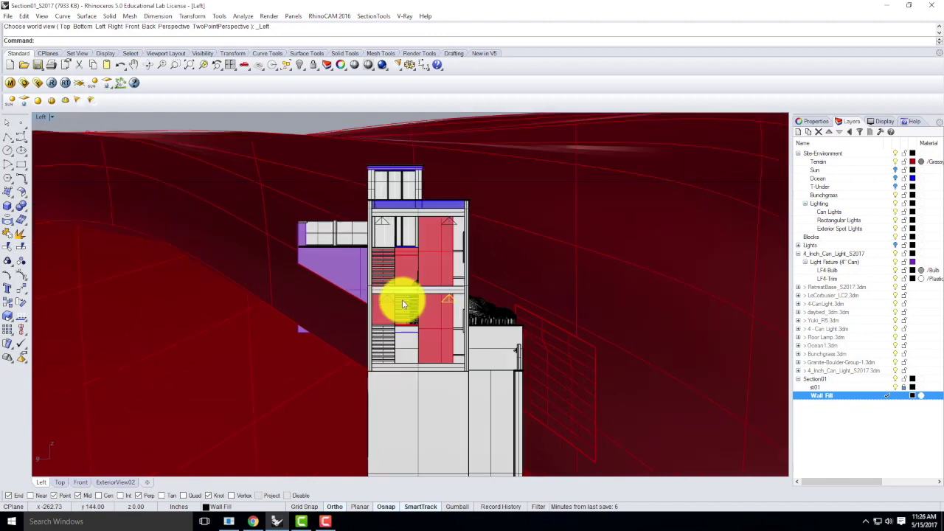
scroll(457, 195, up, 1)
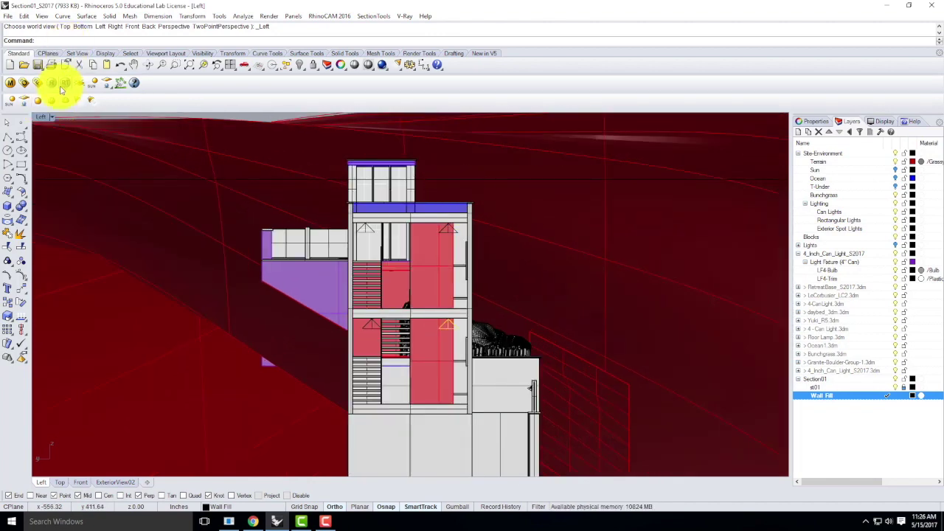
Save the current viewport as a named view called Section01 and close the named views list.
click(51, 116)
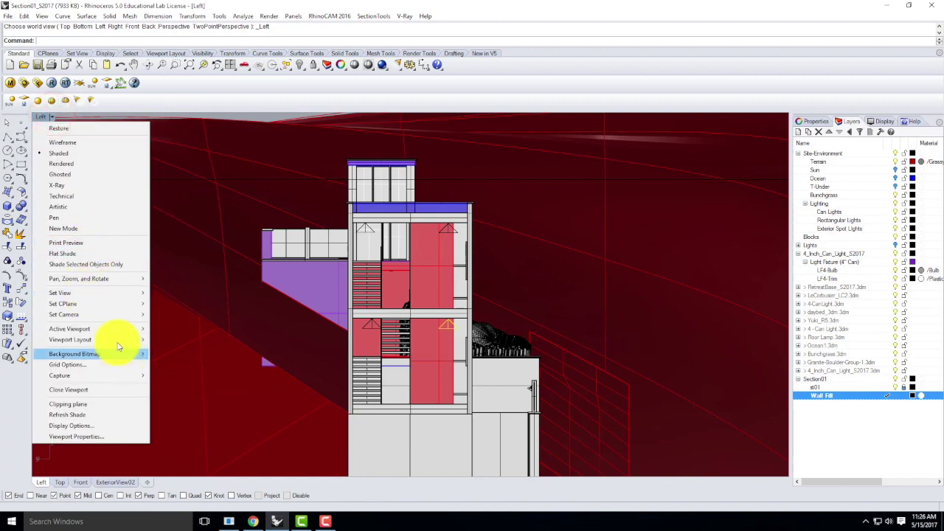
mouse_move(106, 293)
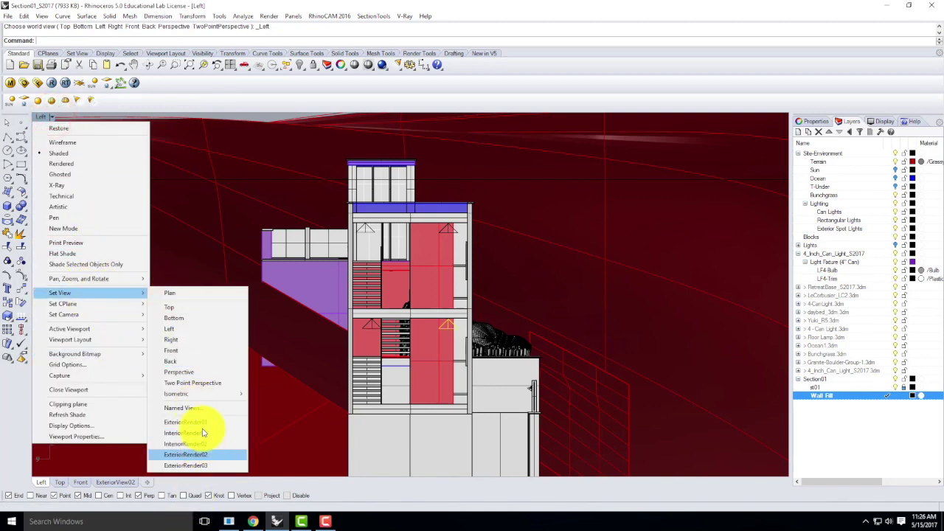
click(193, 415)
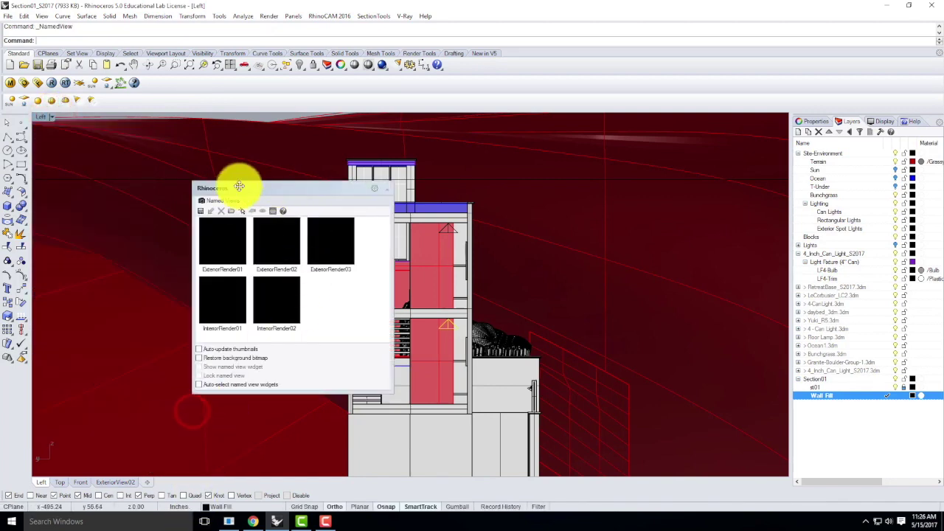
text(Sec)
key(BackSpace)
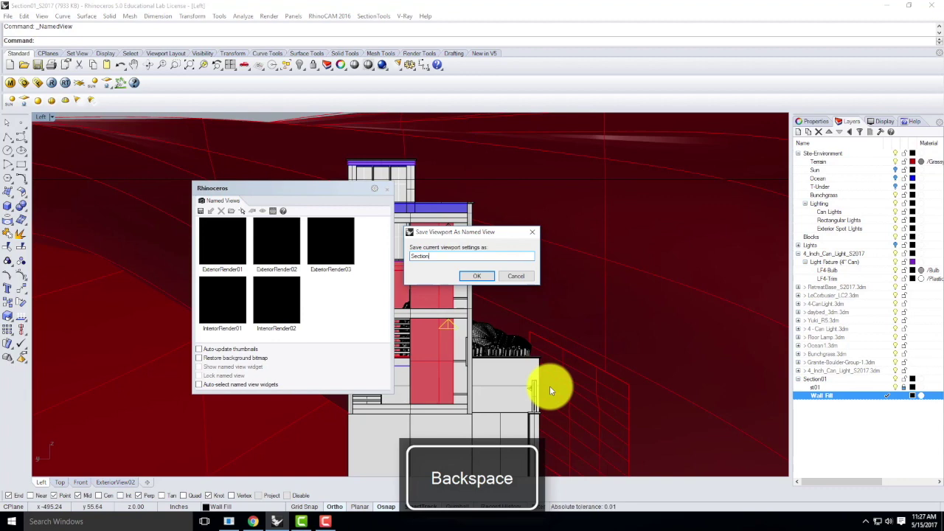
key(Return)
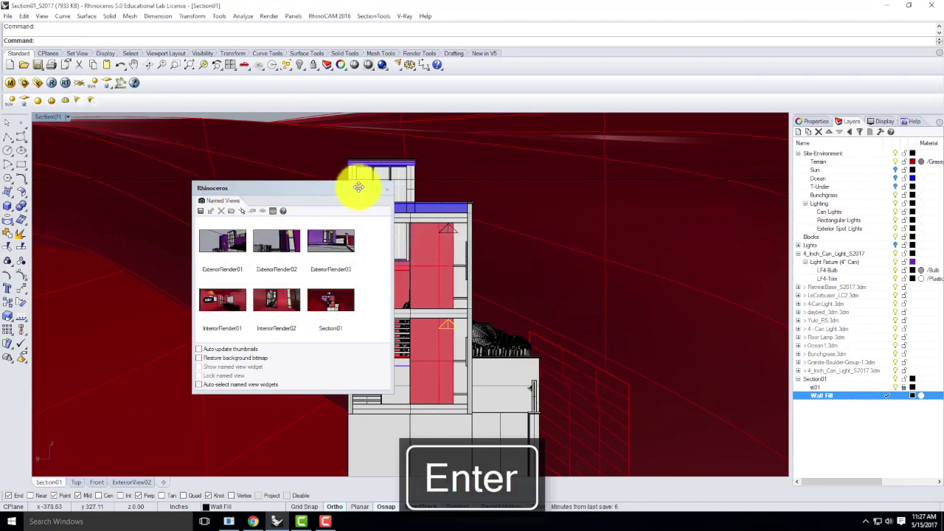
click(388, 190)
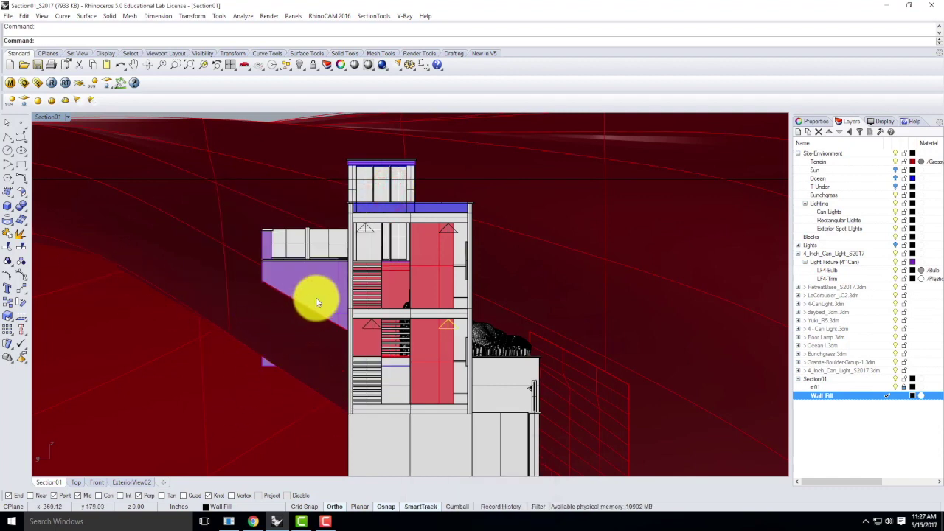
Return to the four-viewport layout and maximize ExteriorView02, turned toward the end of the house.
double_click(44, 119)
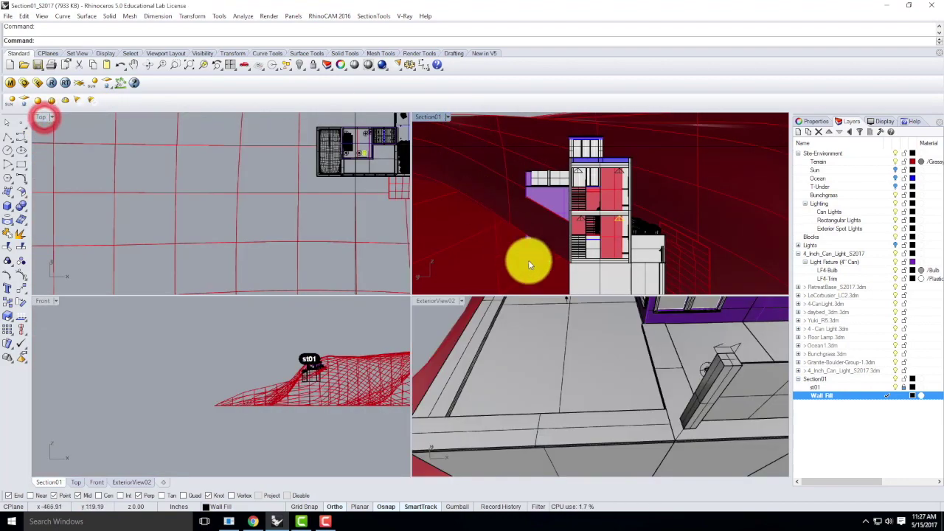
double_click(437, 295)
right_drag(525, 361, 516, 345)
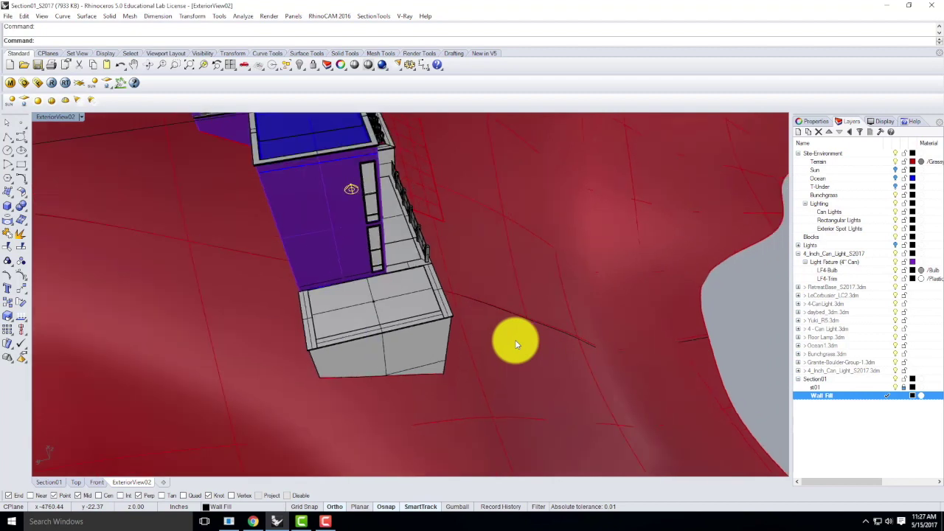
Run stViewSections and enable section st01 in the ExteriorView02 viewport with clipping on.
key(BackSpace)
key(BackSpace)
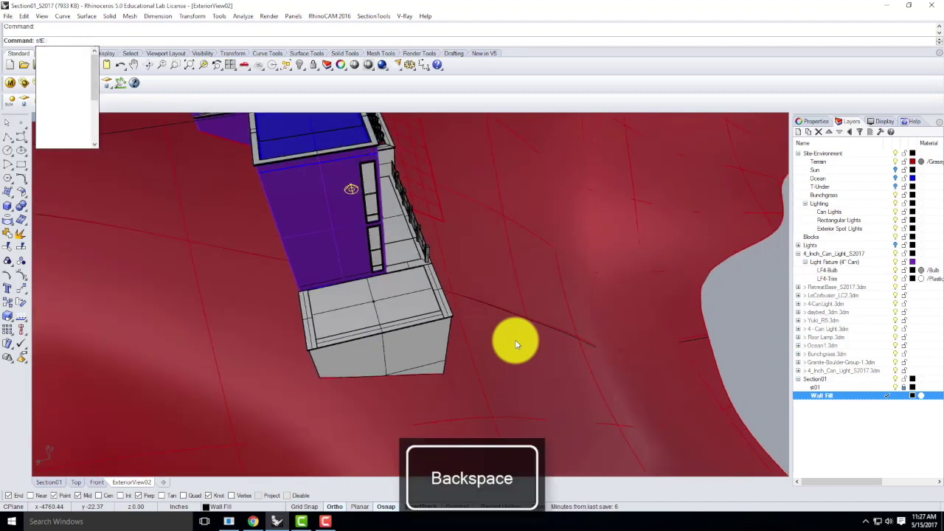
text(ViewSections)
key(Return)
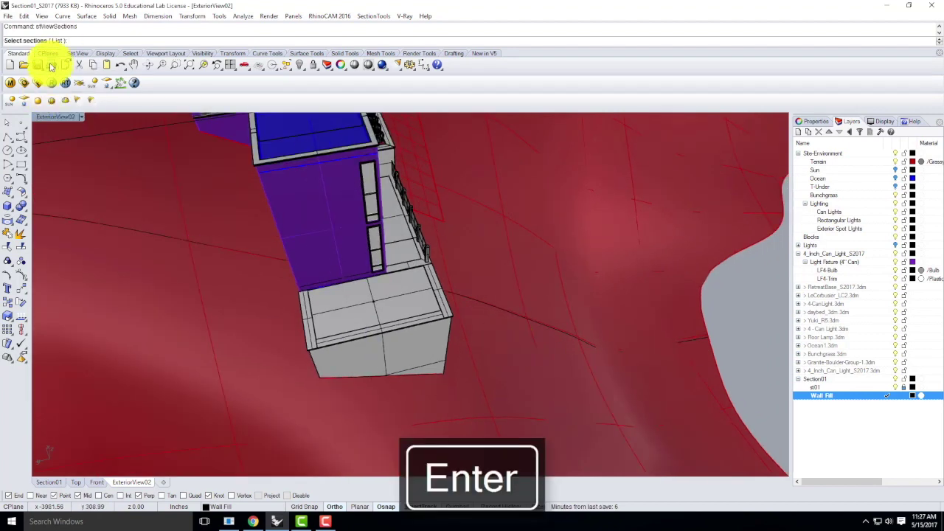
click(57, 40)
click(423, 235)
click(515, 284)
text(Ex)
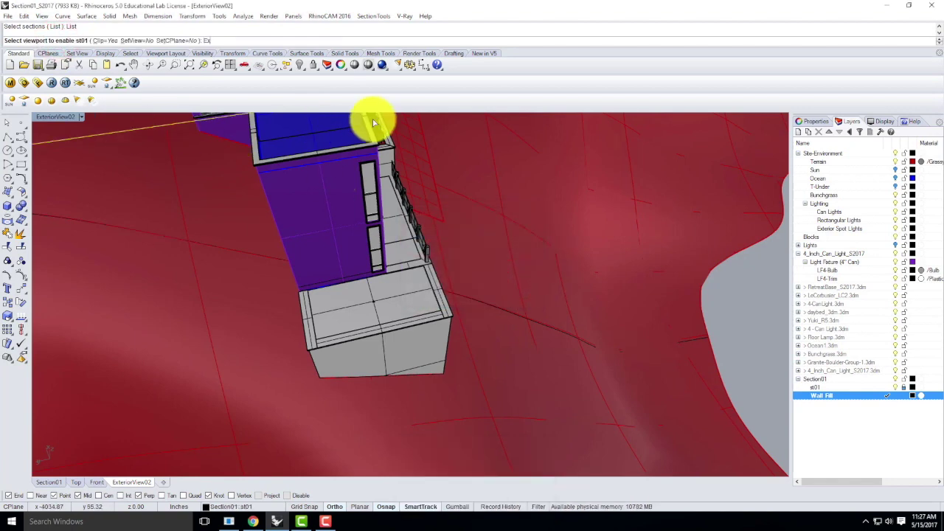
text(terior)
key(BackSpace)
key(BackSpace)
key(BackSpace)
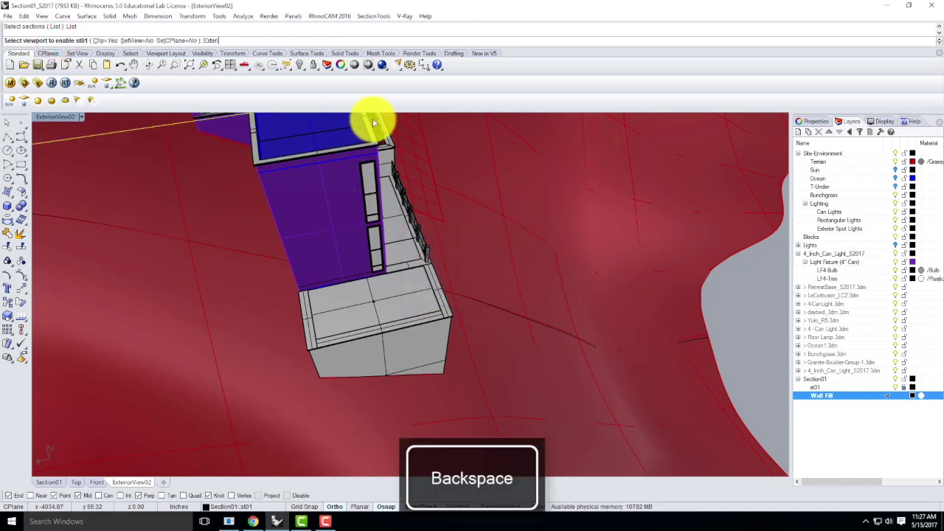
text(iorView02)
key(Return)
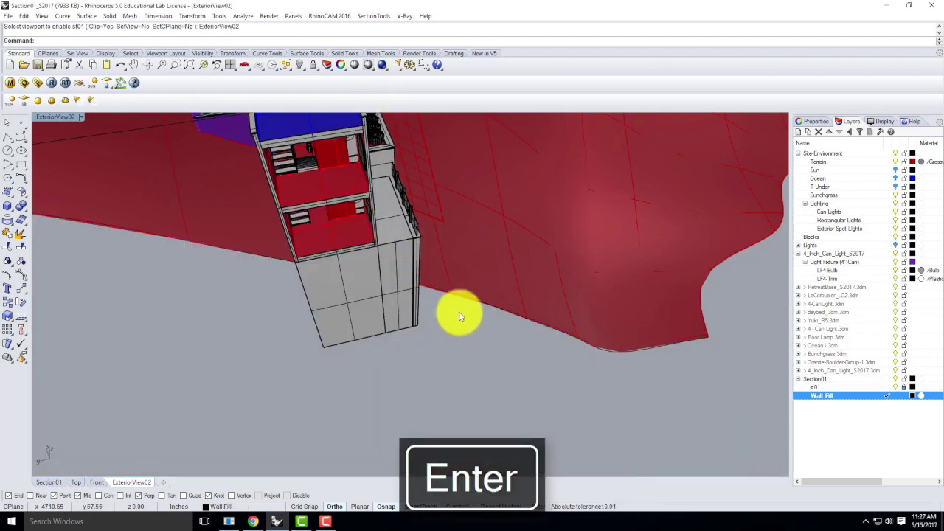
Try to duplicate the terrain's cut edges beside the house foundation with DupEdge.
click(254, 256)
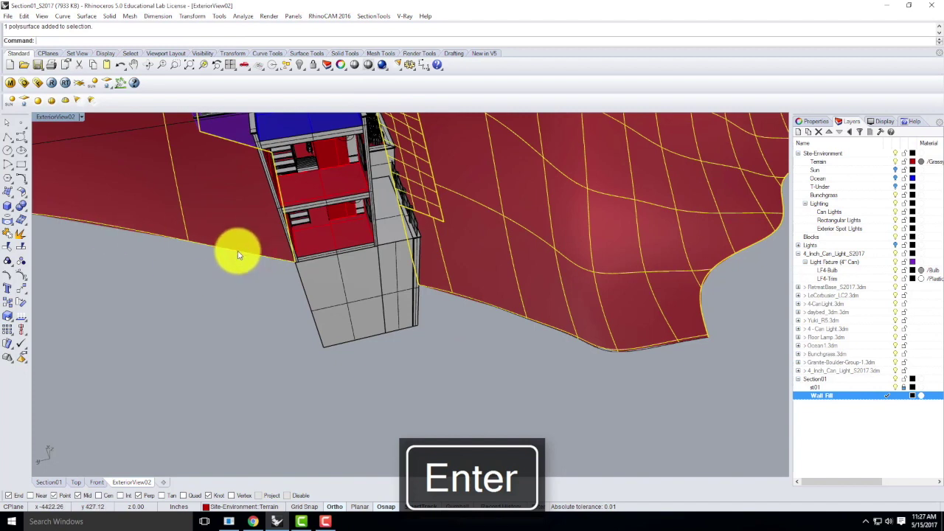
key(Escape)
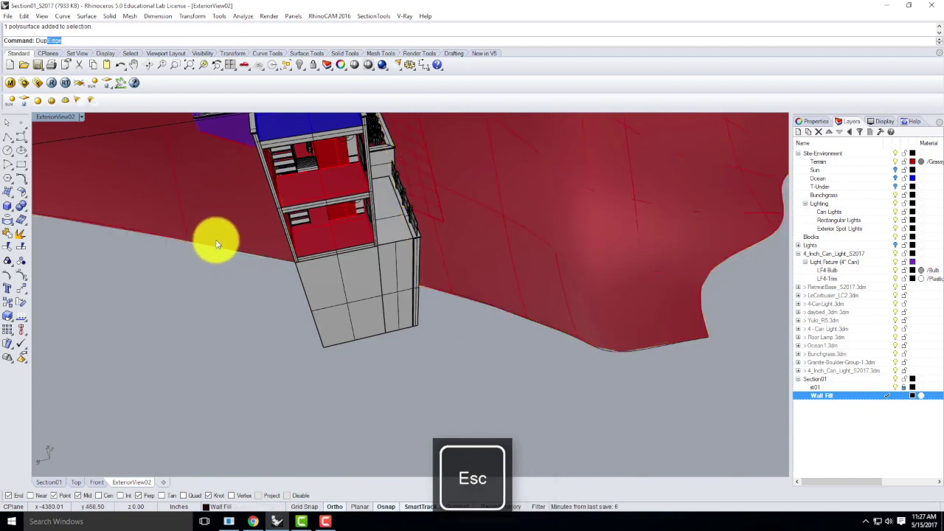
text(Dup)
key(Return)
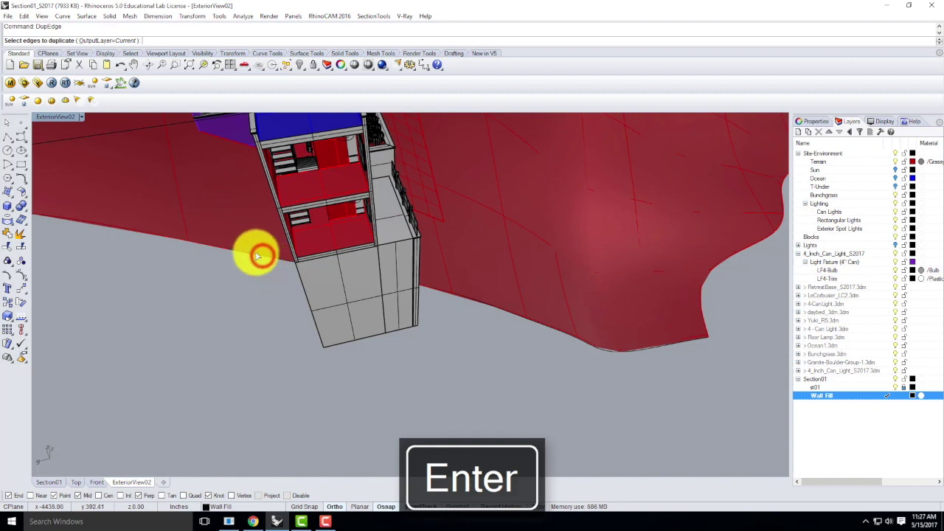
click(242, 263)
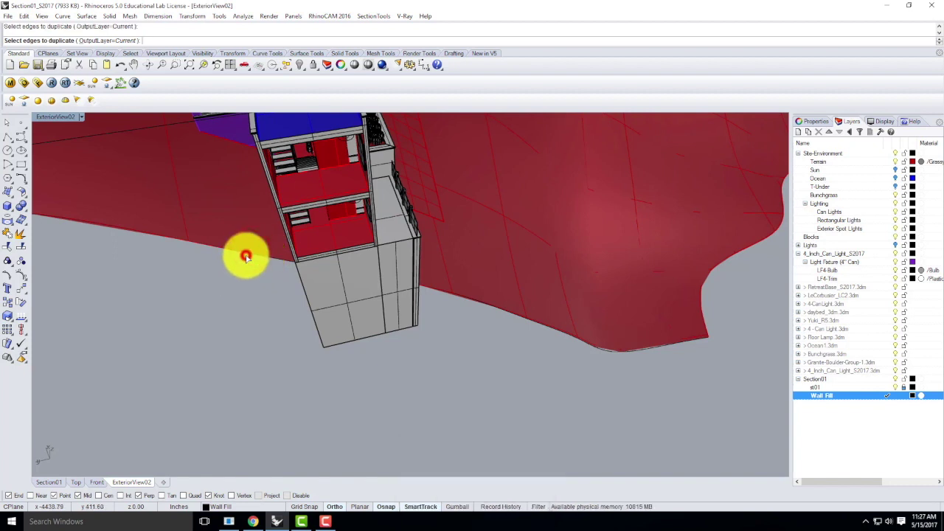
key(Return)
click(251, 255)
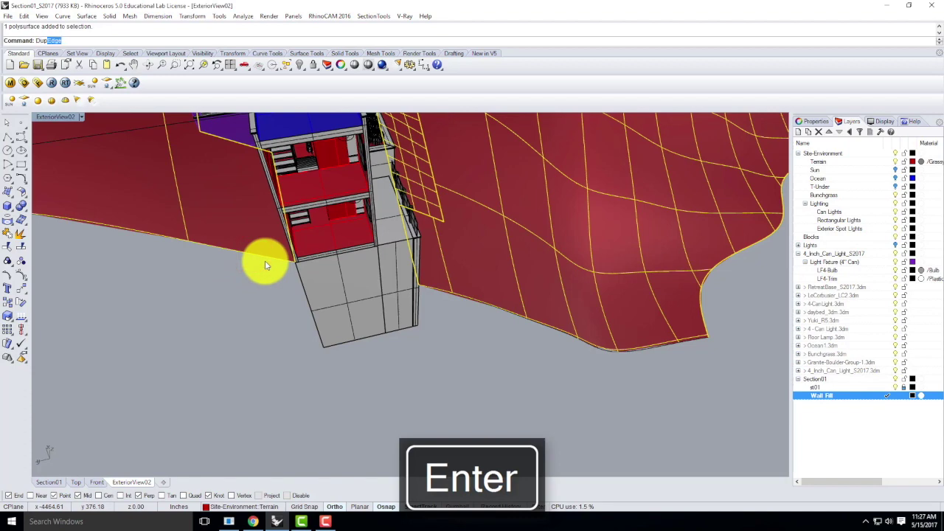
key(Return)
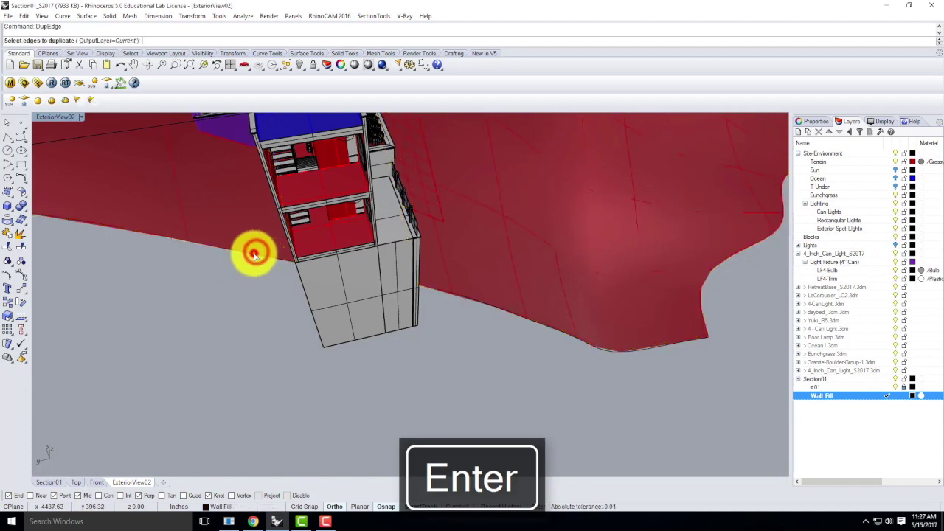
right_drag(248, 253, 457, 376)
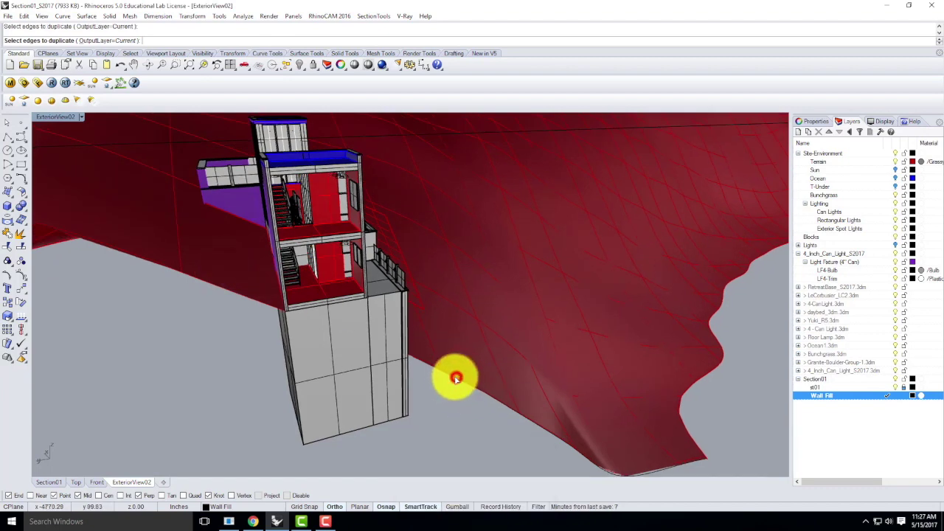
key(Escape)
Unlock the st01 layer and retry DupEdge on the clipped terrain edges on both sides of the house.
click(901, 387)
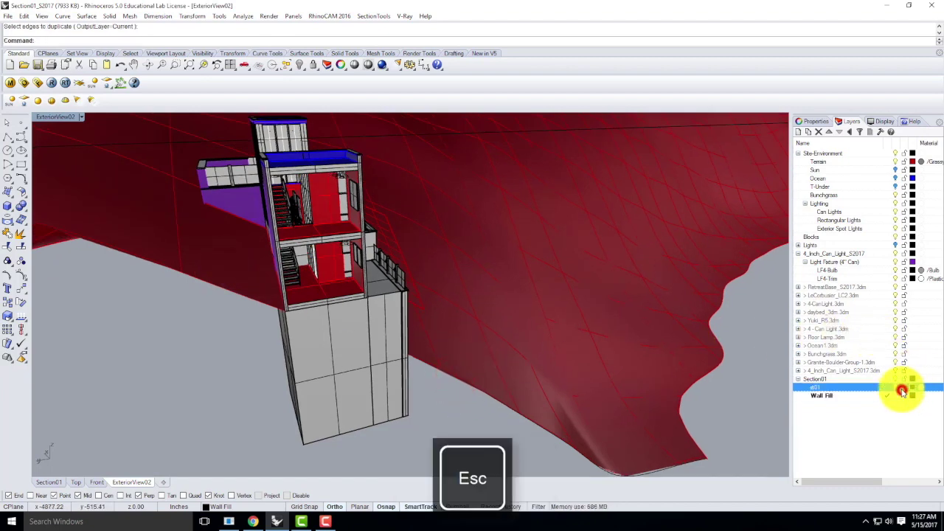
click(476, 415)
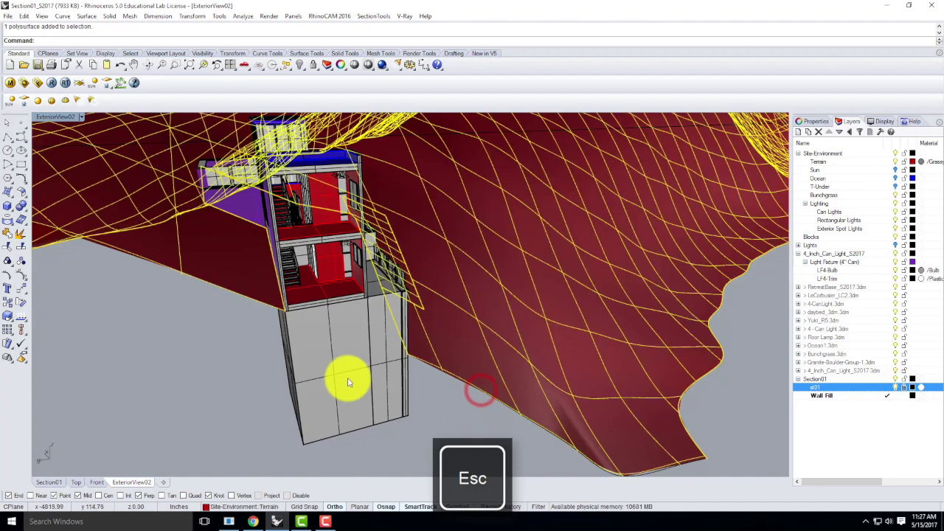
key(Escape)
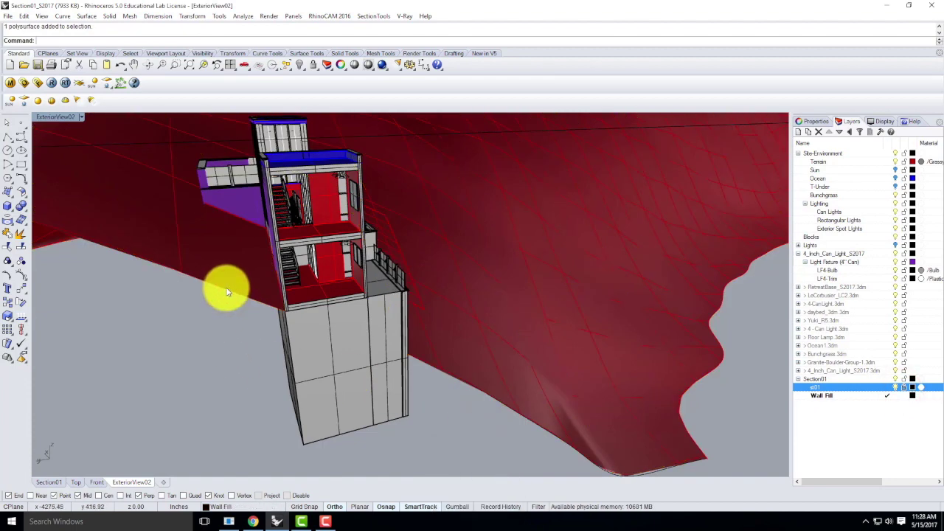
click(227, 292)
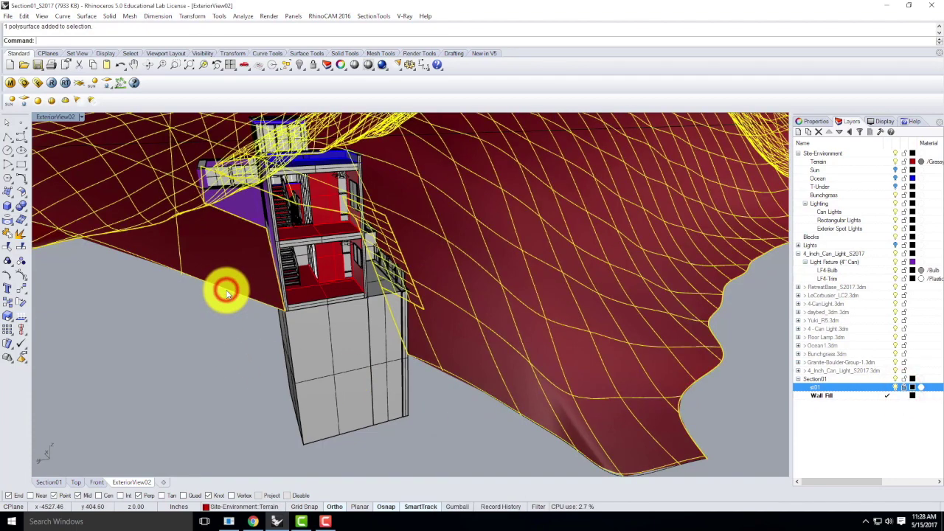
text(DupEdge)
key(Return)
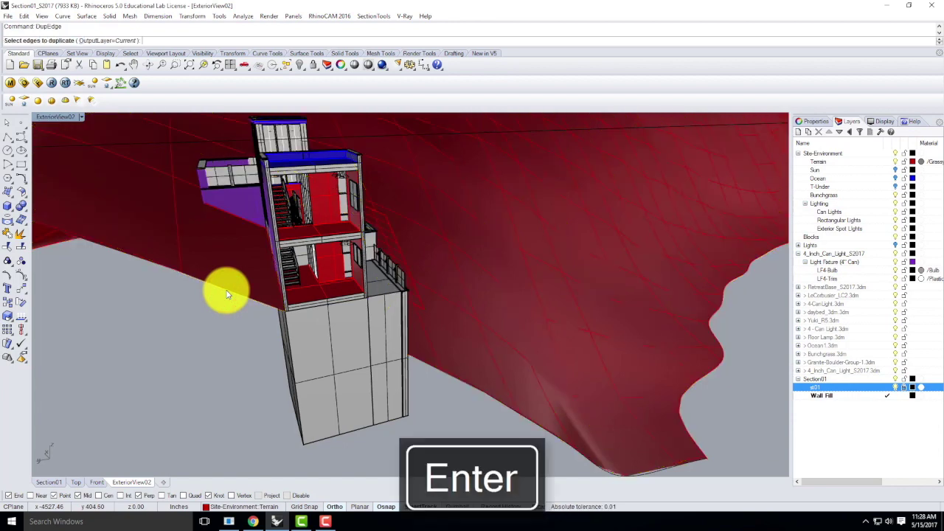
click(223, 287)
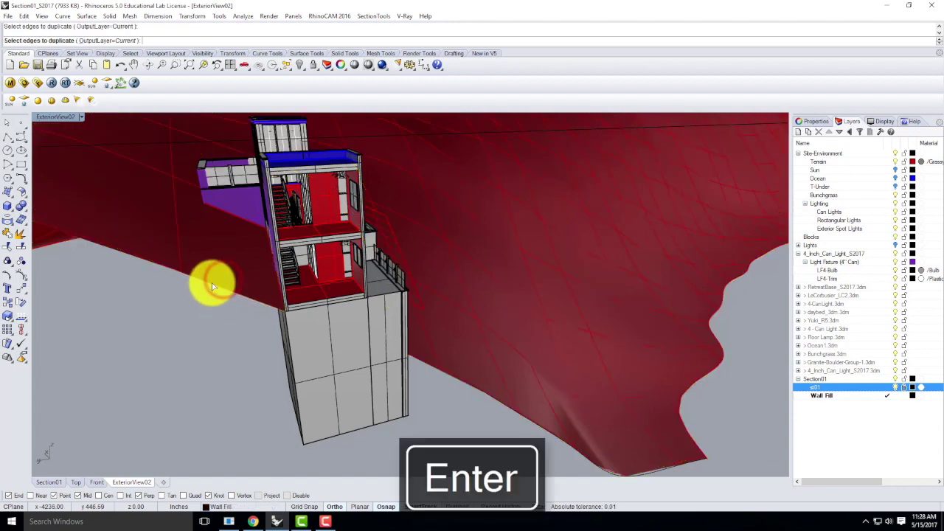
right_drag(212, 284, 412, 354)
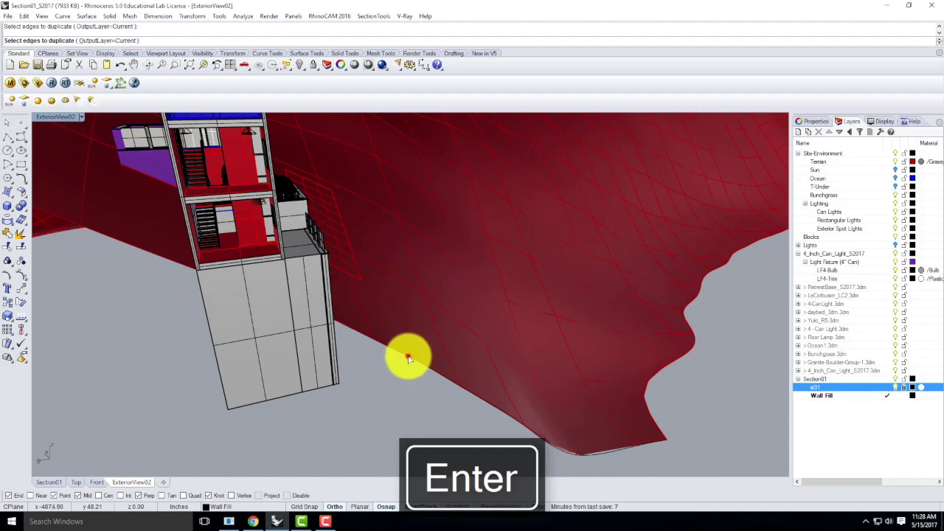
mouse_move(491, 386)
right_down()
mouse_move(460, 320)
mouse_move(427, 295)
mouse_move(441, 320)
mouse_move(415, 363)
mouse_move(530, 413)
mouse_move(514, 394)
right_up()
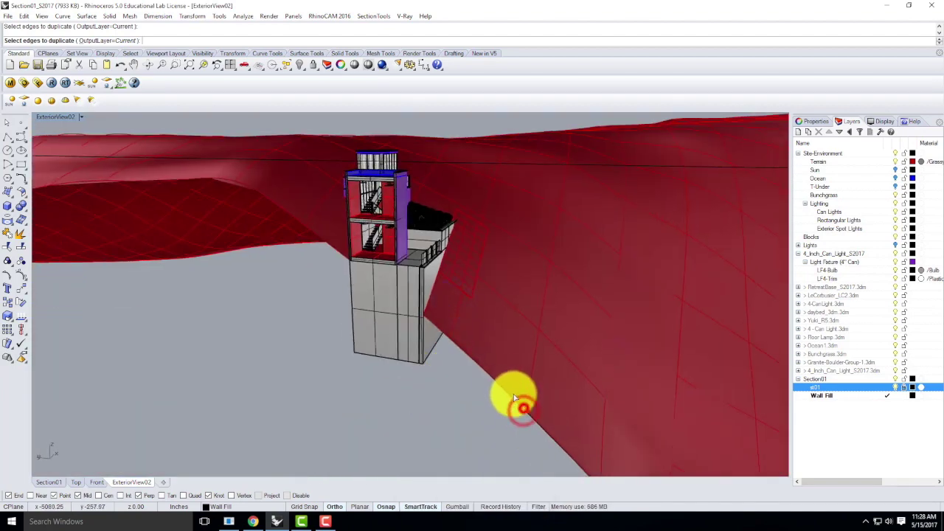
key(Escape)
Return to the four-viewport layout, maximize the Section01 viewport and restore the named view Section01 in it.
right_drag(306, 316, 328, 317)
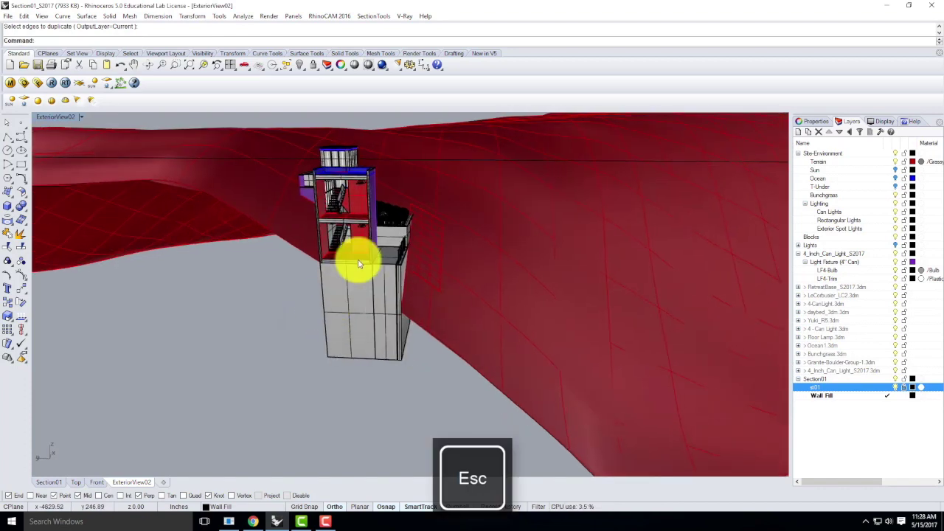
click(82, 121)
click(43, 116)
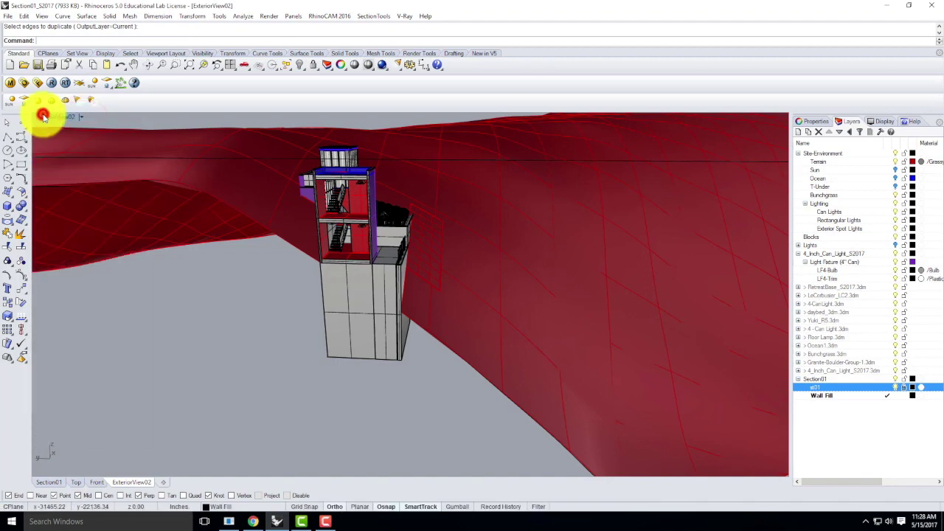
click(42, 116)
double_click(438, 116)
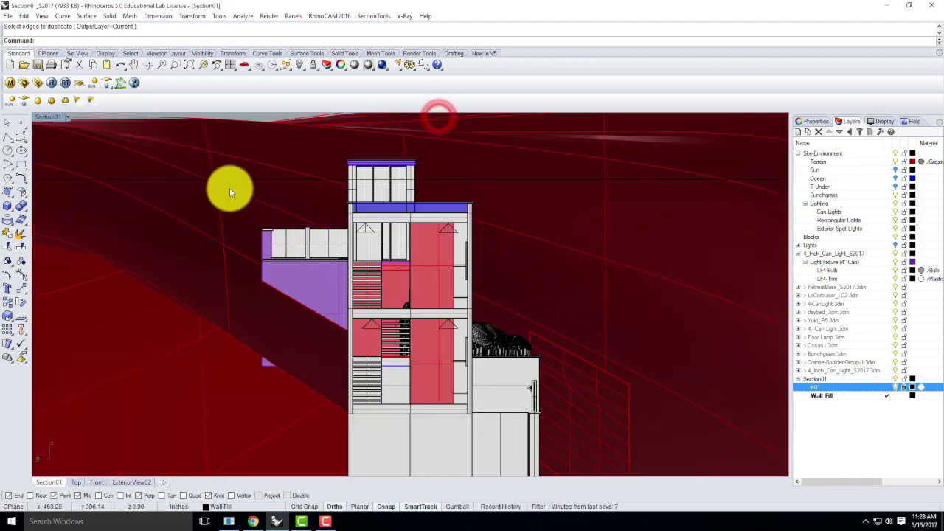
click(67, 117)
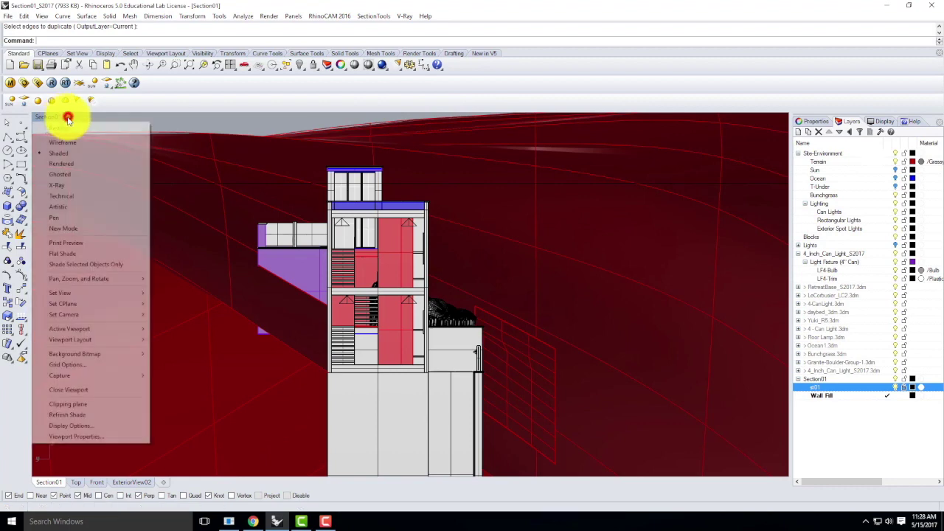
mouse_move(118, 294)
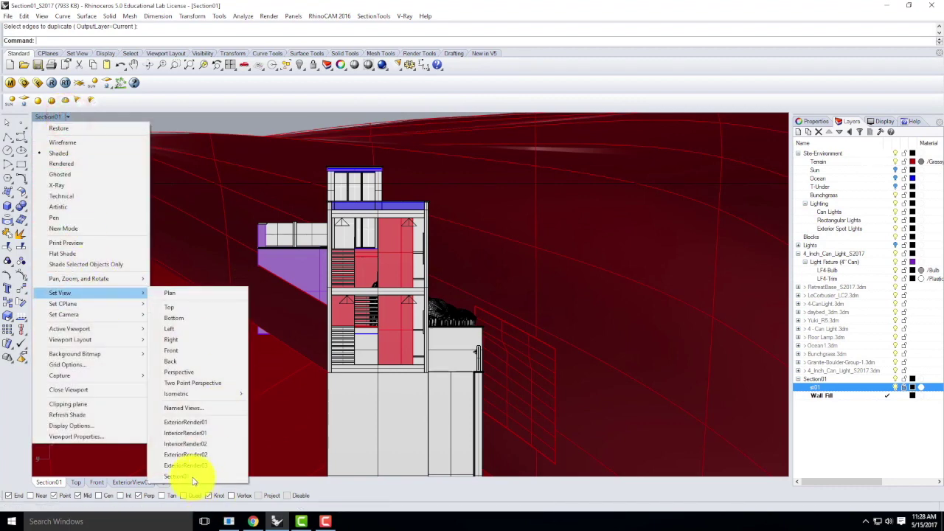
click(188, 477)
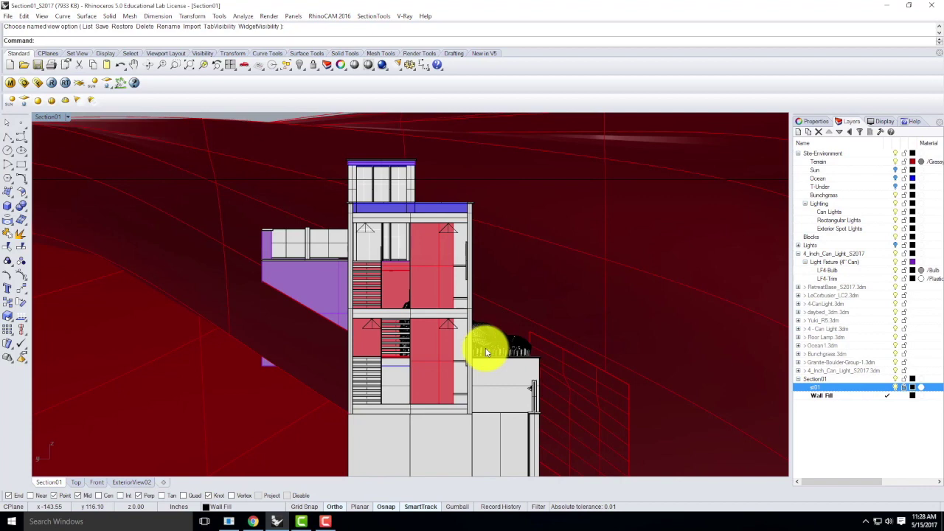
Hide the Bunchgrass layer.
click(895, 195)
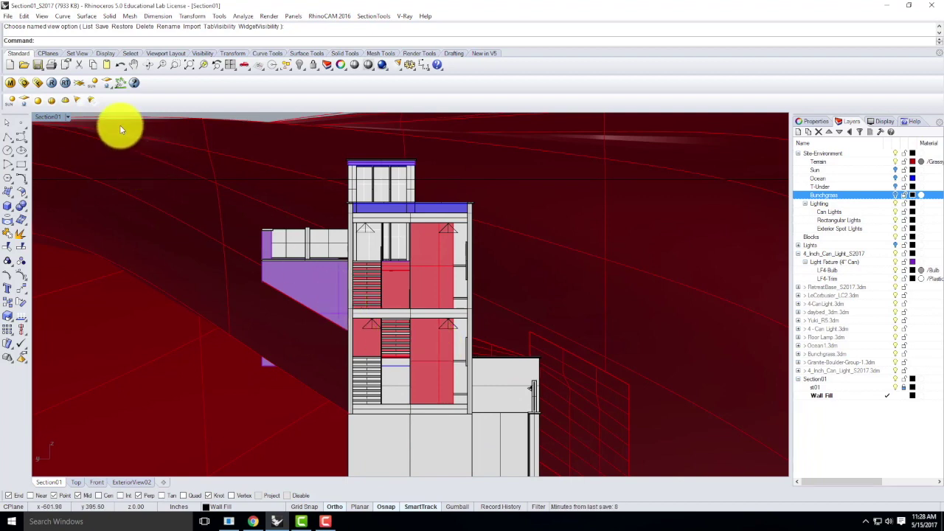
text(Named)
key(Escape)
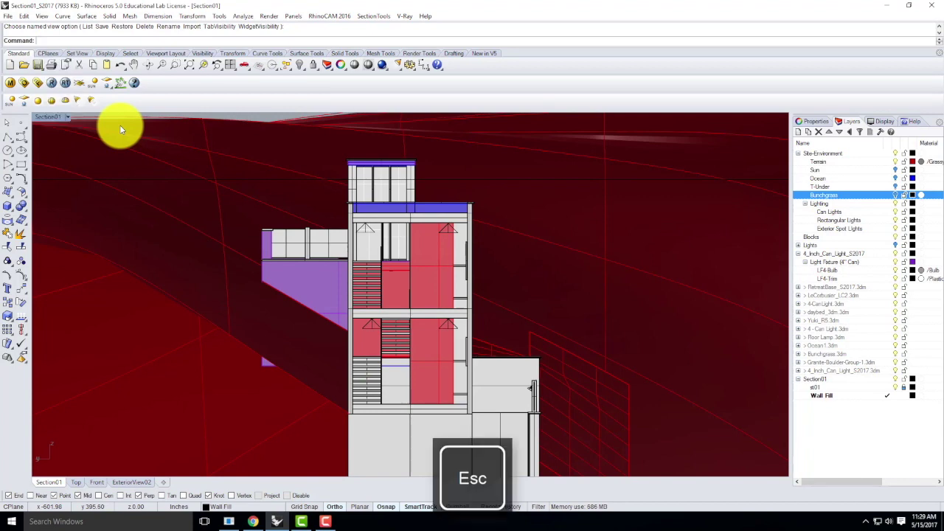
Show the camera object of the Section01 viewport.
click(66, 116)
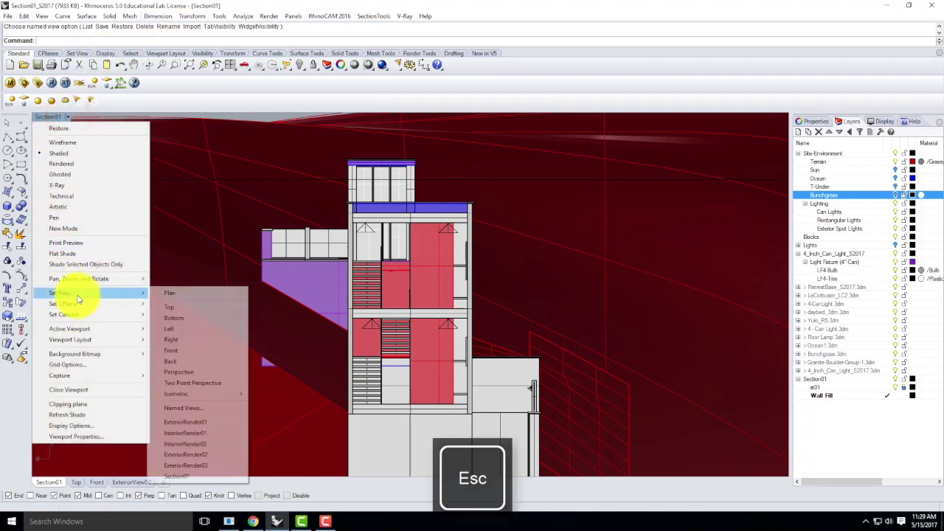
mouse_move(66, 316)
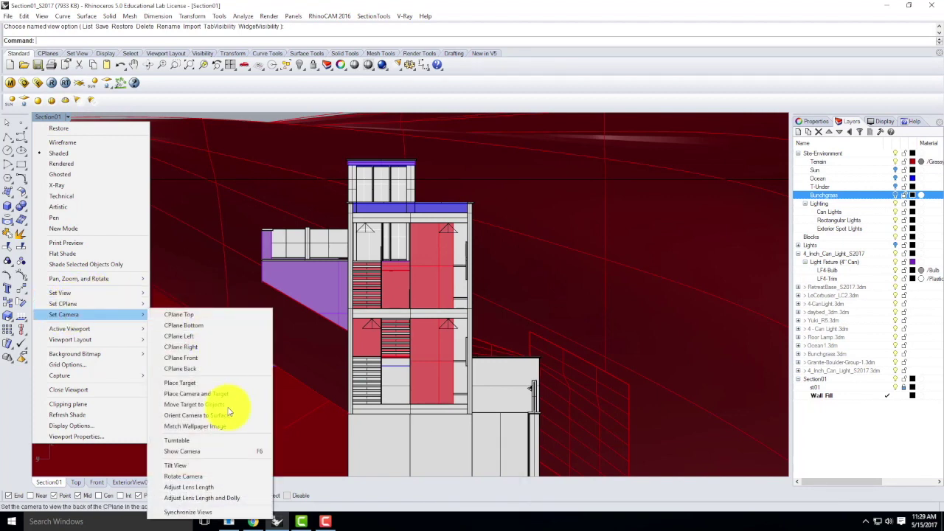
click(237, 449)
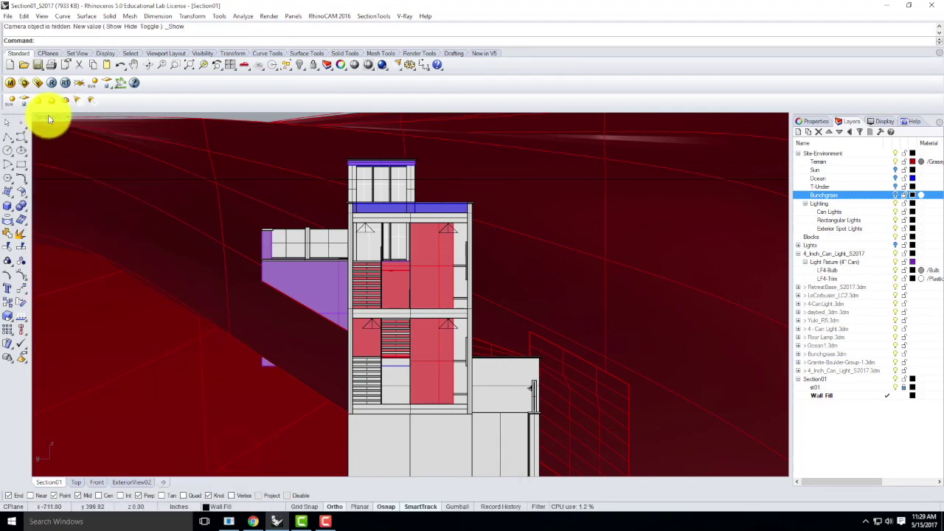
Return to the four-viewport layout, frame the section camera in ExteriorView02 and set that viewport to Wireframe display.
double_click(48, 115)
mouse_move(558, 369)
right_down()
mouse_move(722, 381)
mouse_move(626, 428)
mouse_move(590, 397)
right_up()
right_drag(696, 359, 674, 375)
click(463, 303)
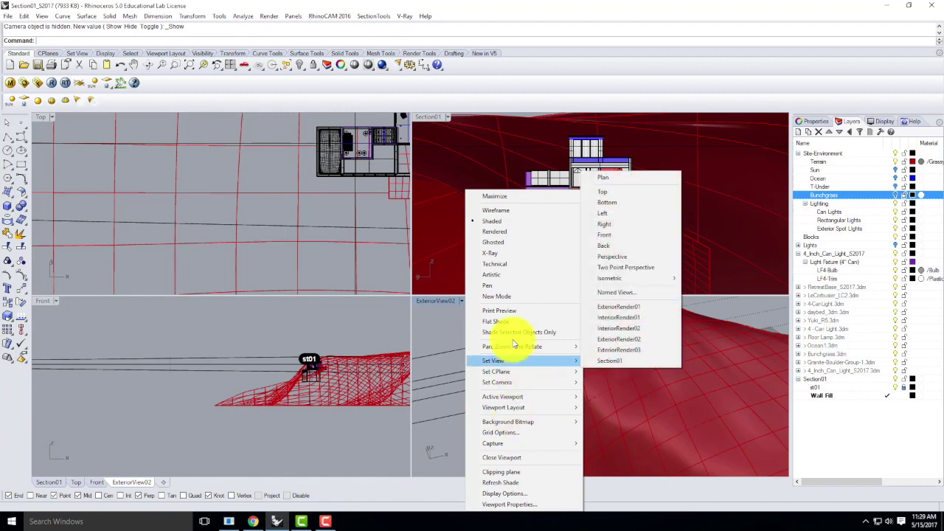
click(509, 210)
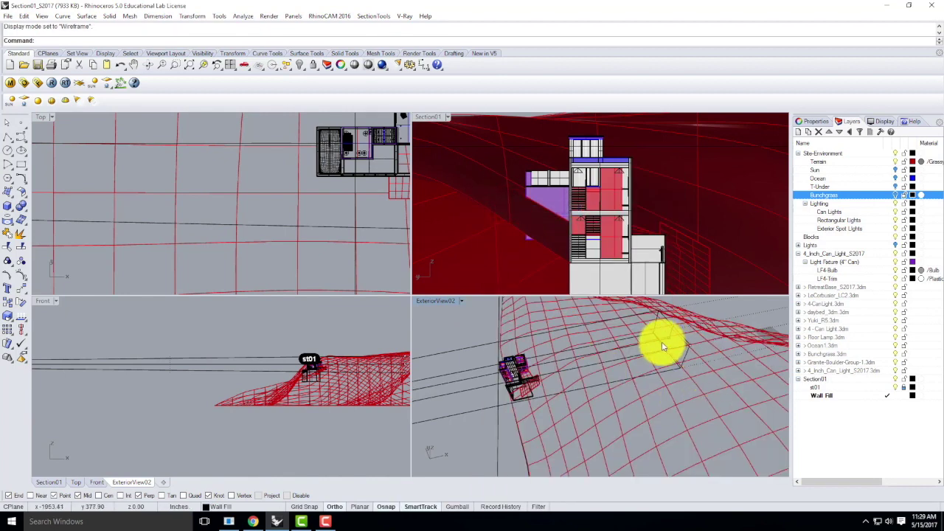
Draw a three-point rectangle on the section camera's frame, from its corner along the edge midpoint to the frame's centre.
click(22, 167)
click(62, 170)
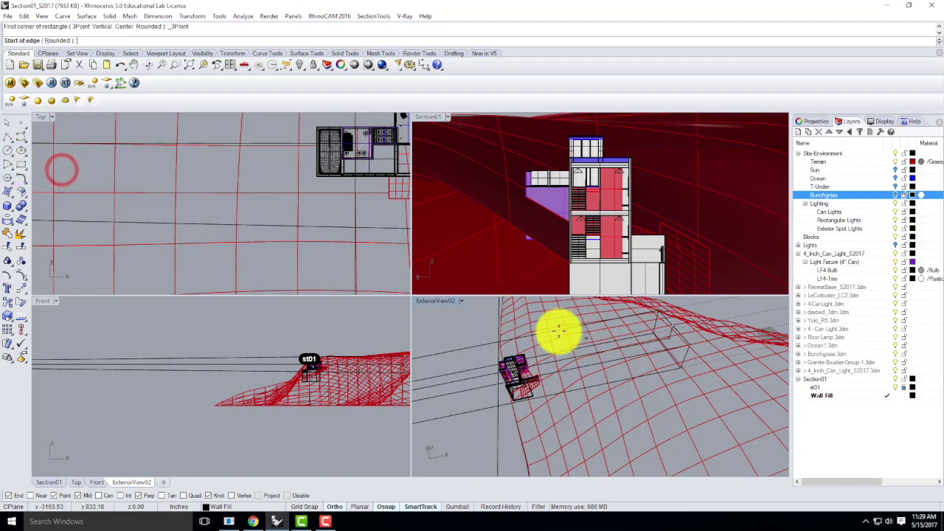
right_drag(701, 333, 691, 344)
click(687, 350)
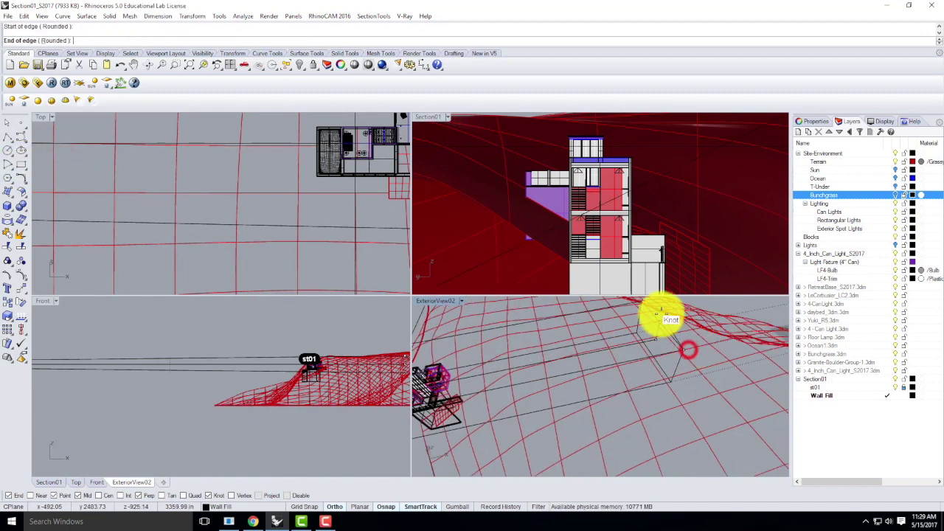
click(661, 326)
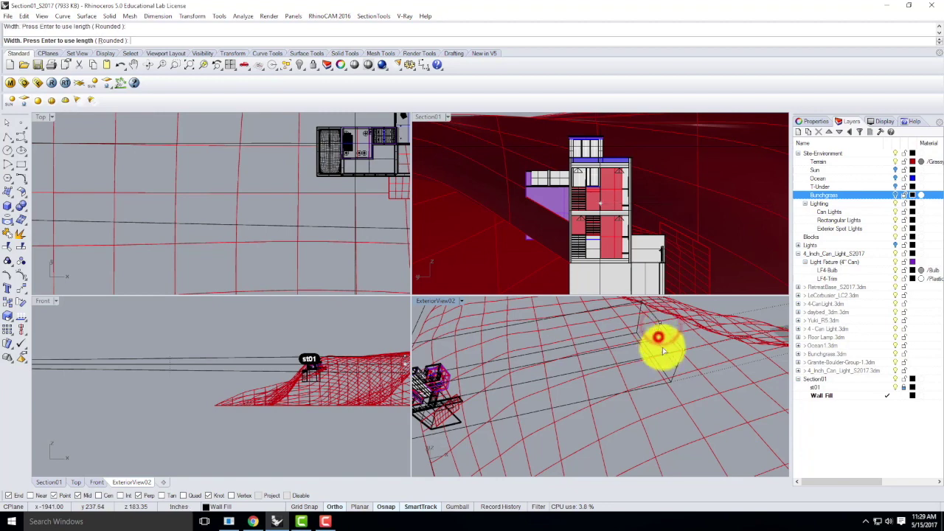
Scale the new rectangle by a factor of 2 from its corner on the camera frame so it covers the whole frame.
click(662, 348)
text(Scal)
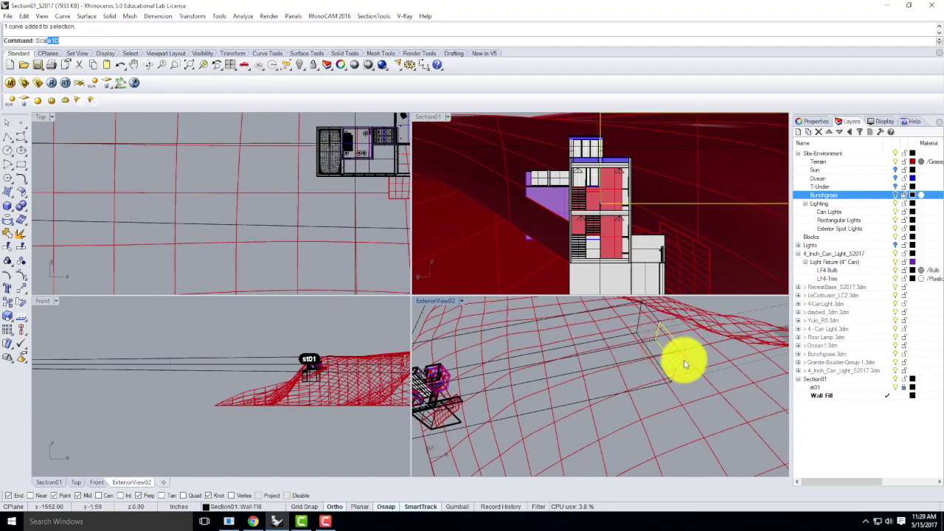
text(e)
key(Return)
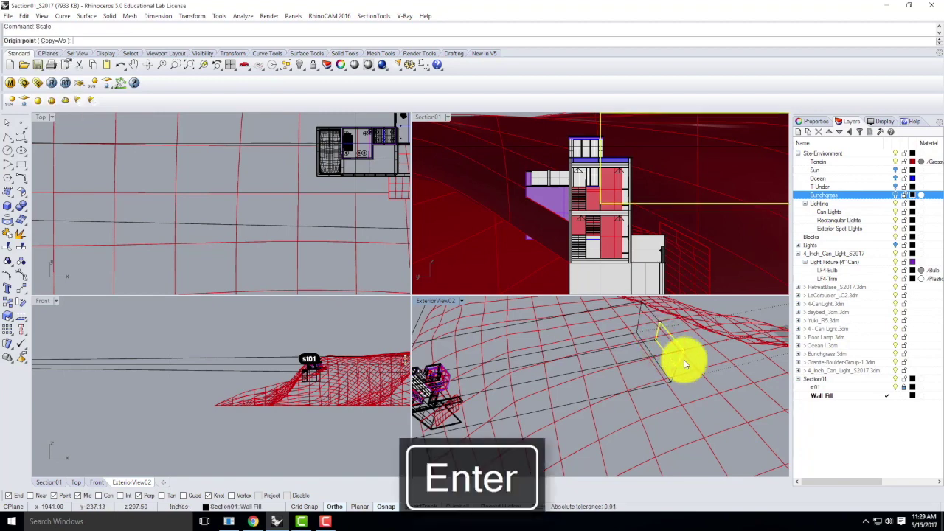
click(687, 352)
text(2)
key(Return)
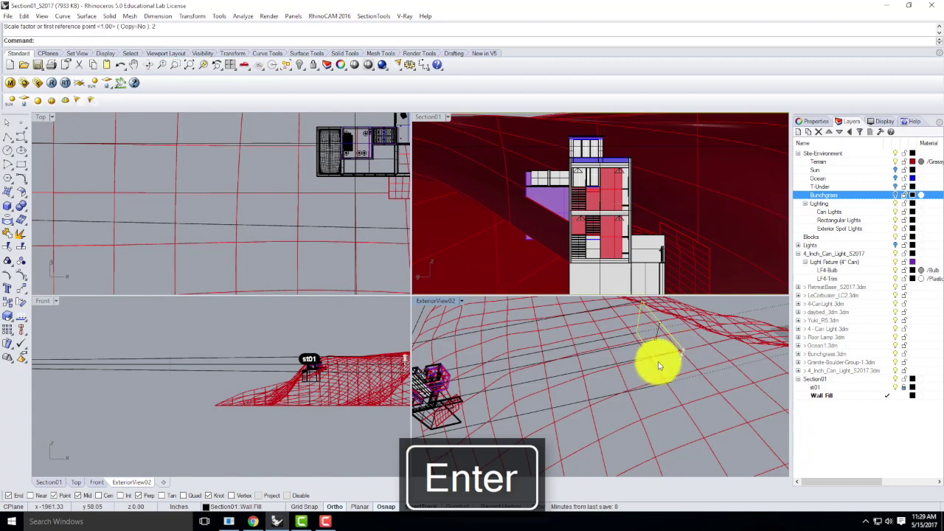
key(Left)
key(Left)
key(Left)
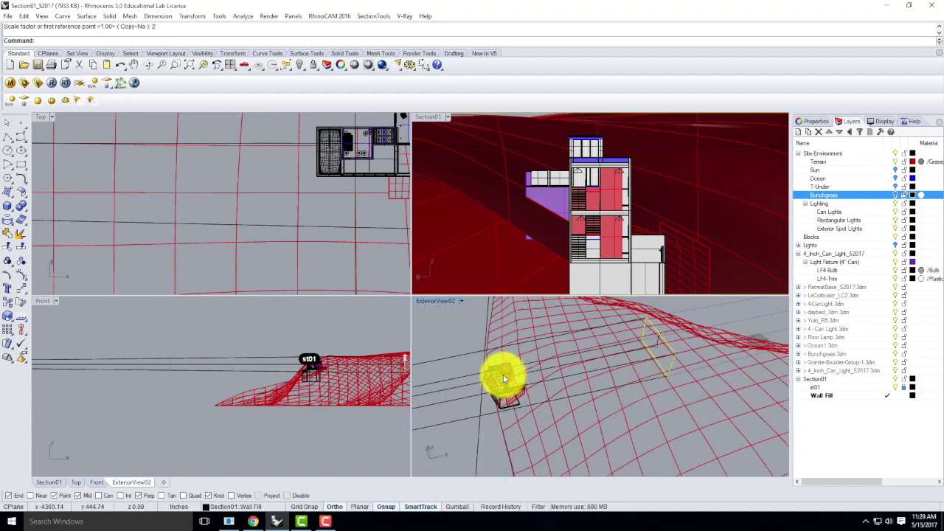
click(493, 372)
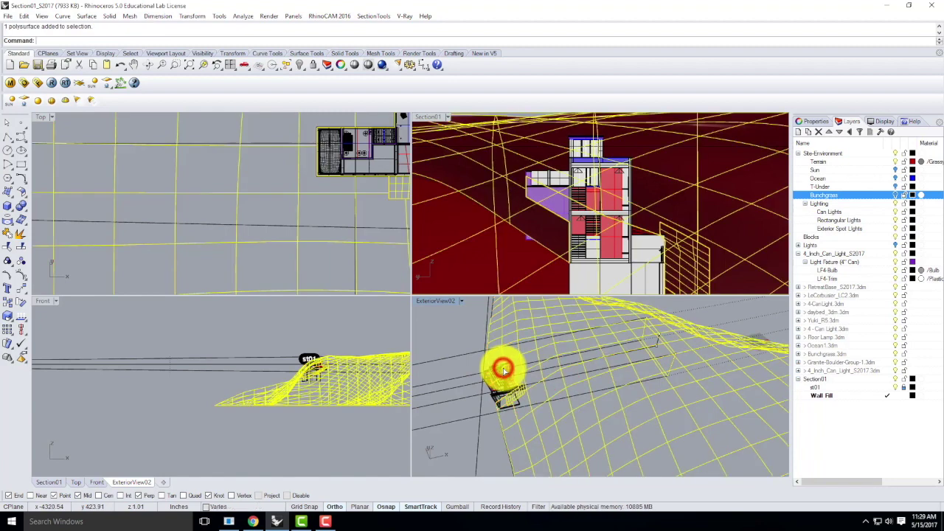
drag(485, 380, 487, 396)
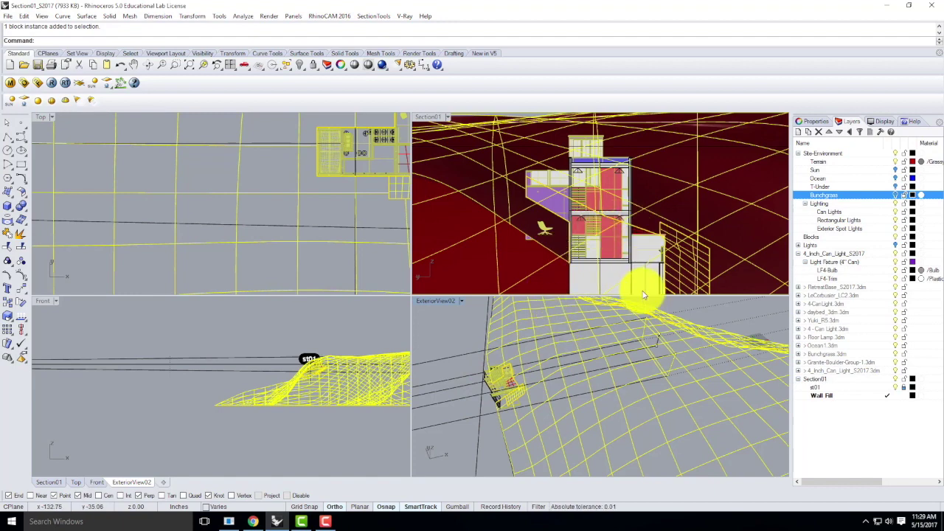
key(Escape)
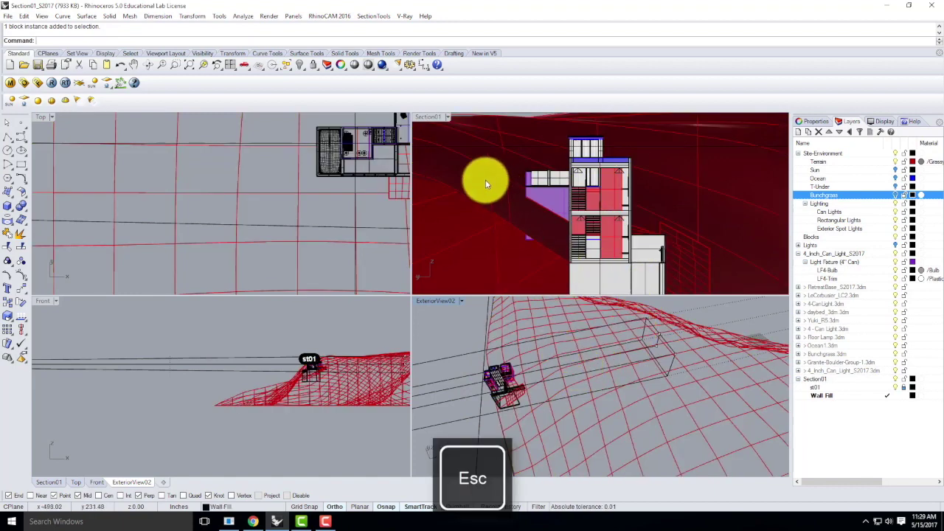
Create a sublayer named Contours under Section01 and make it the current layer.
click(816, 379)
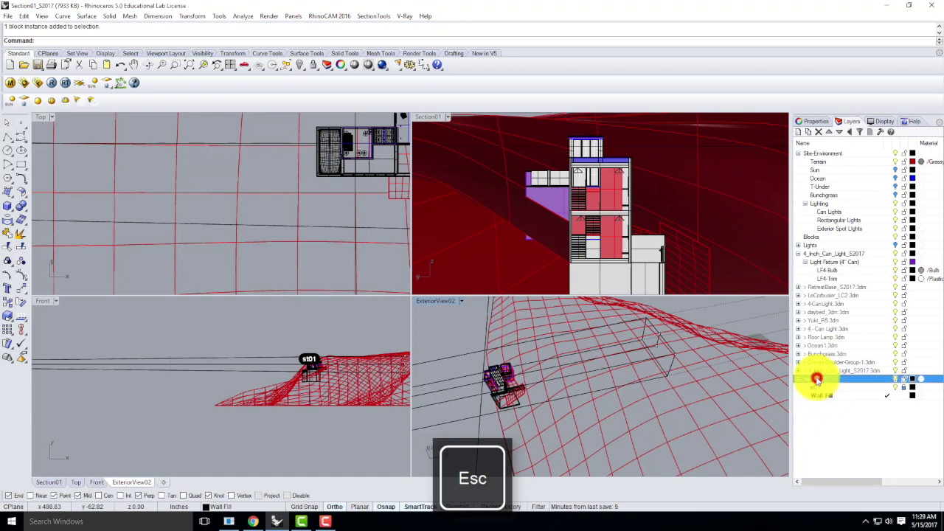
click(808, 131)
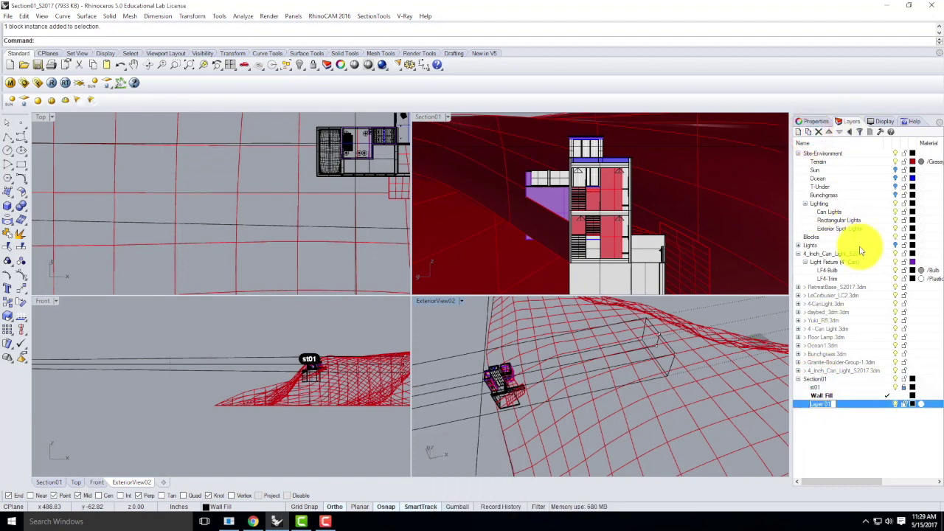
text(Contours)
key(Return)
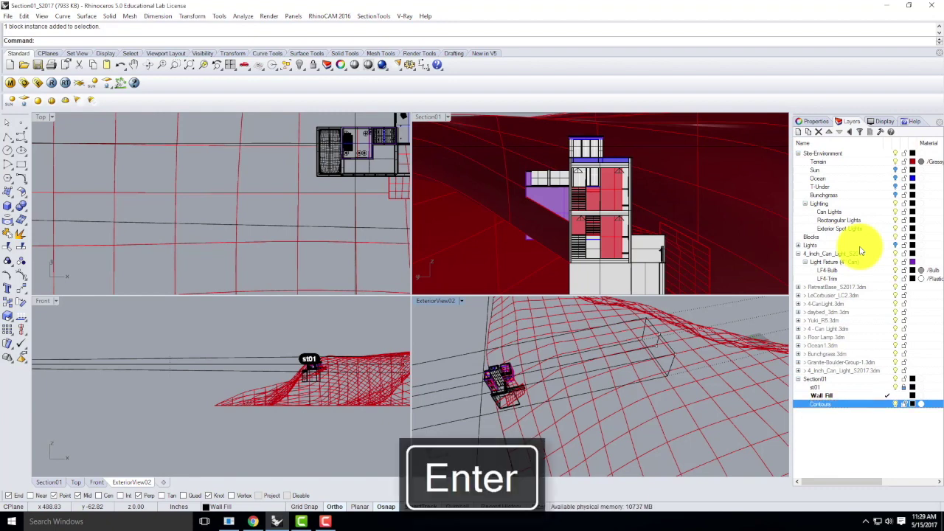
click(881, 408)
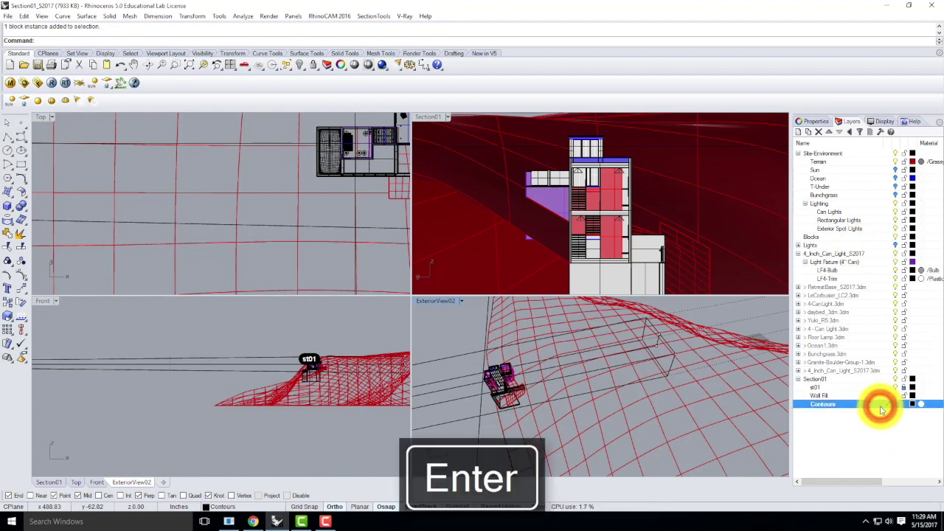
Contour the terrain at 1' spacing, starting from its lowest corner in the Front view and running vertically upward.
click(580, 432)
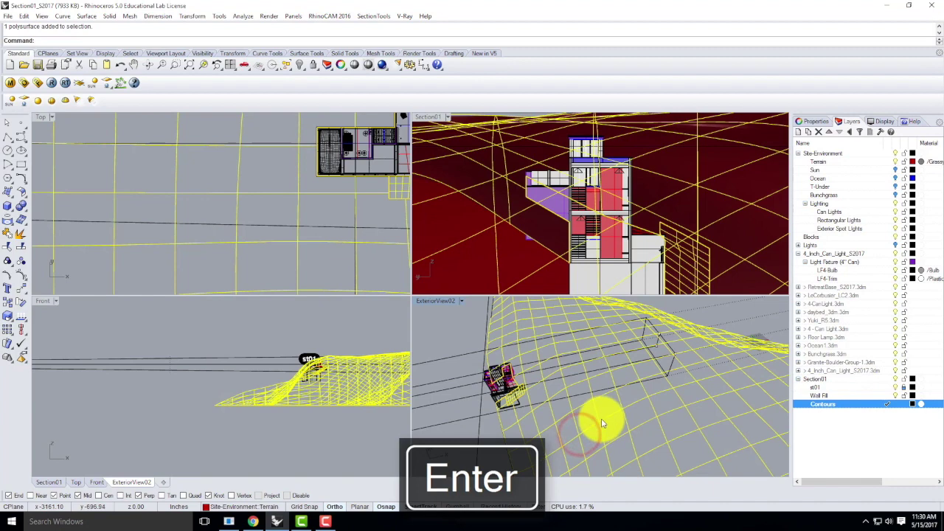
text(COn)
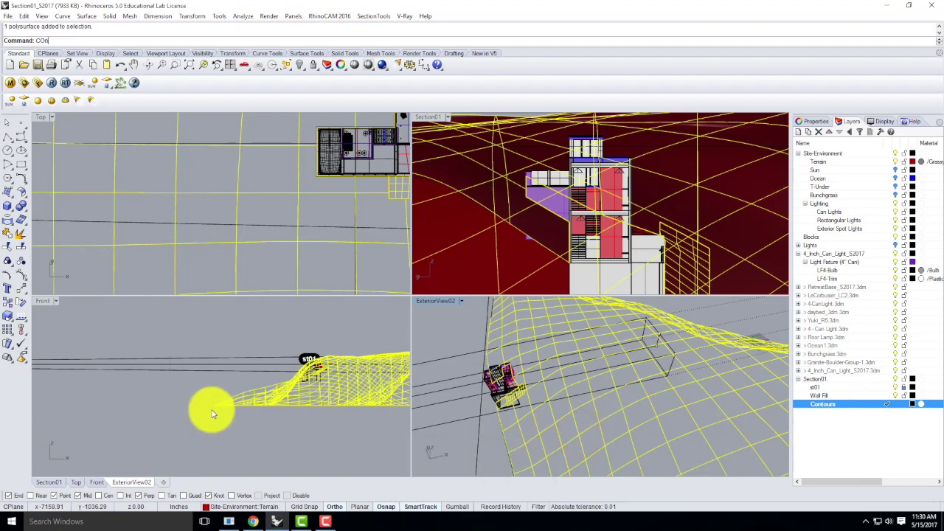
key(BackSpace)
key(BackSpace)
text(ontour)
key(Return)
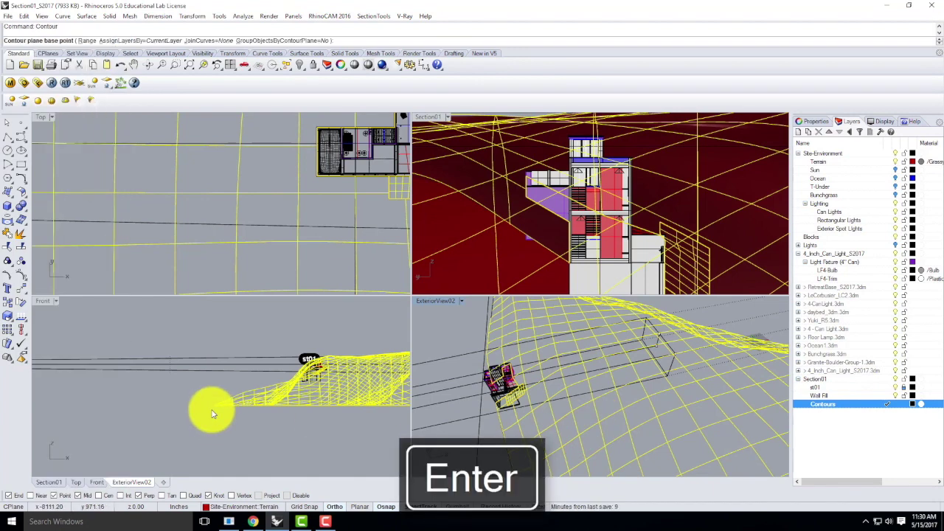
click(214, 404)
click(226, 317)
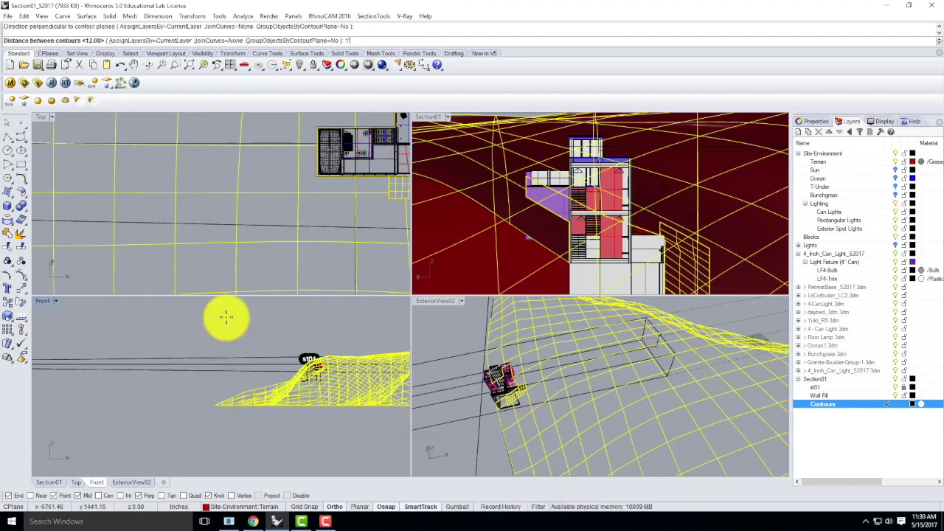
key(Return)
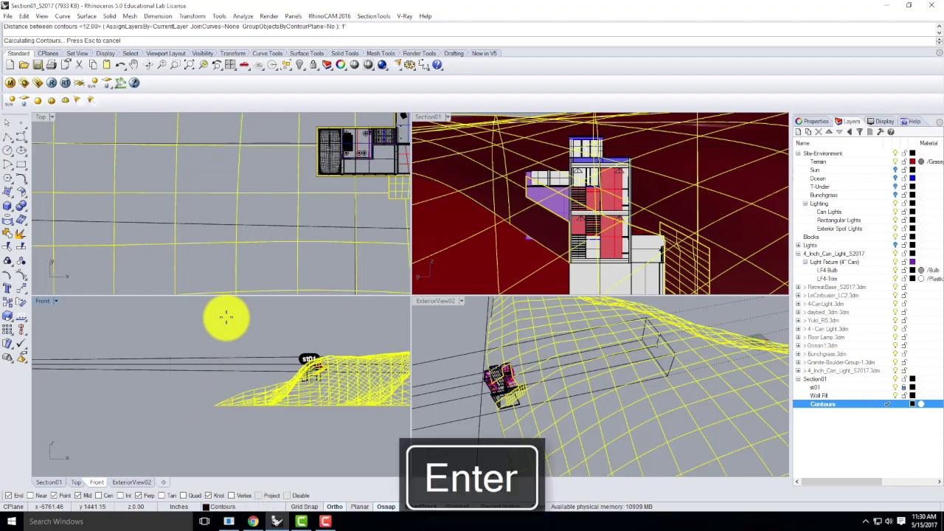
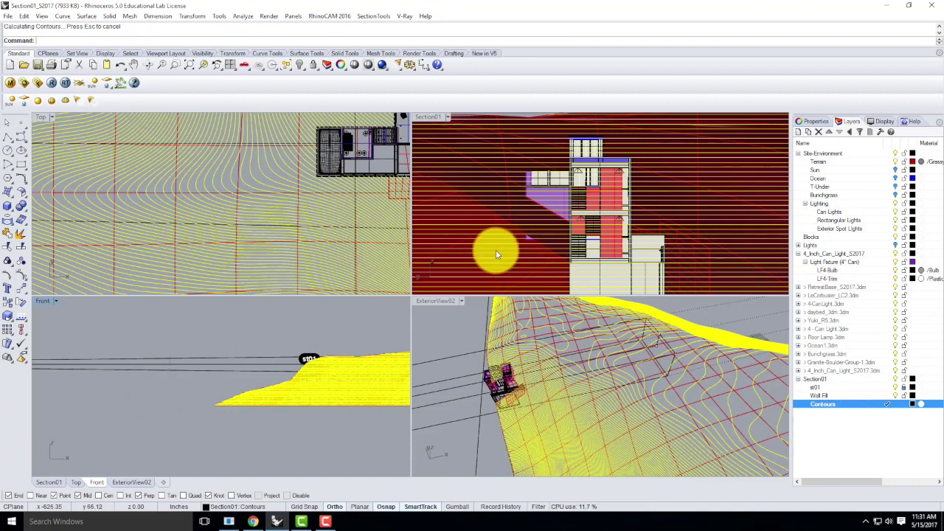
Add the camera frame rectangle and all of the house geometry to the selected terrain contours.
ctrl+click(668, 345)
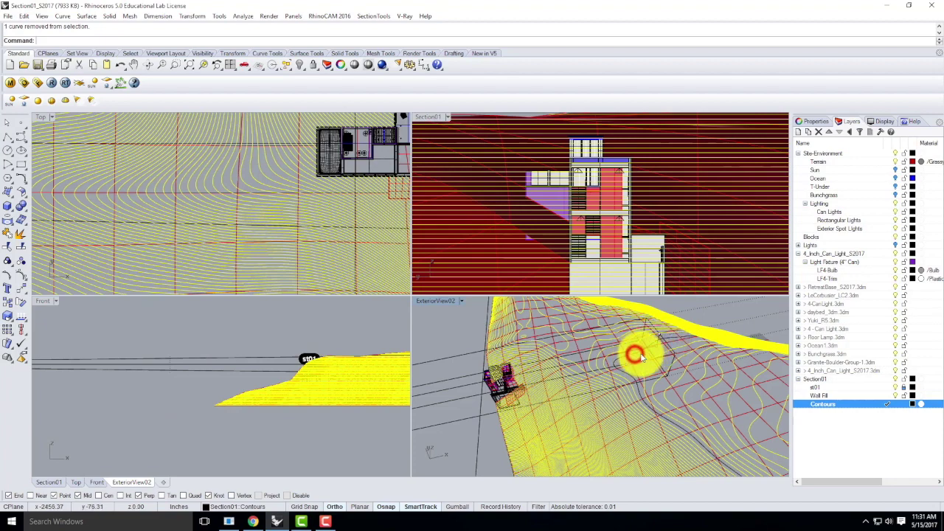
shift+click(632, 348)
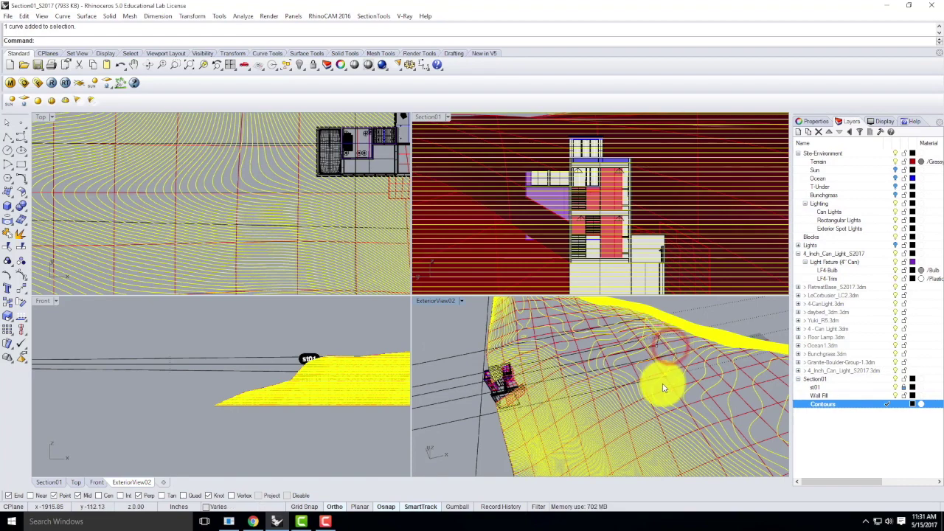
shift+click(490, 382)
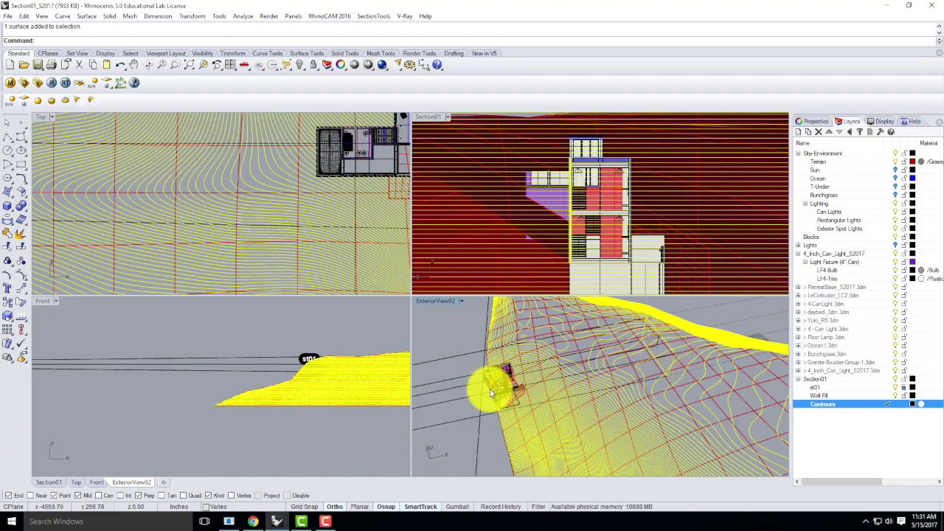
shift+click(489, 385)
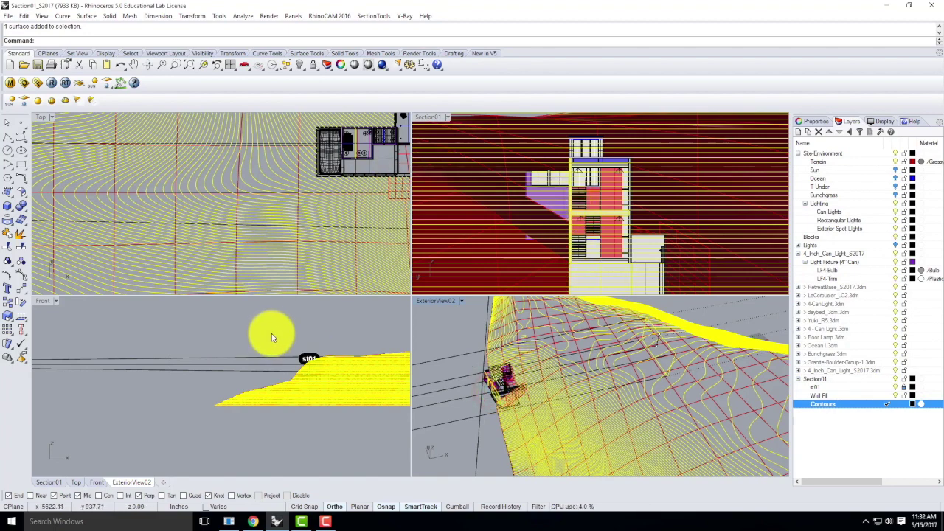
shift+drag(270, 333, 361, 430)
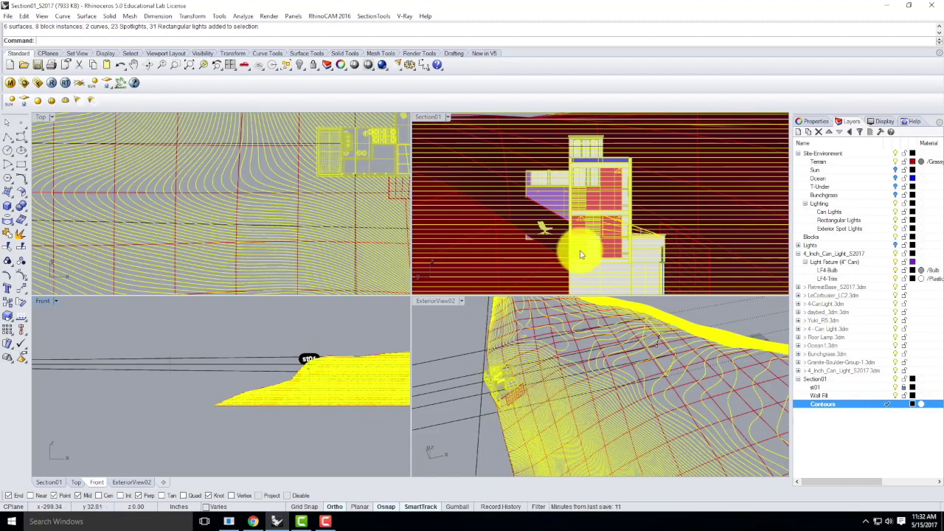
Maximize the Section01 viewport and restore the saved section view in it.
double_click(425, 118)
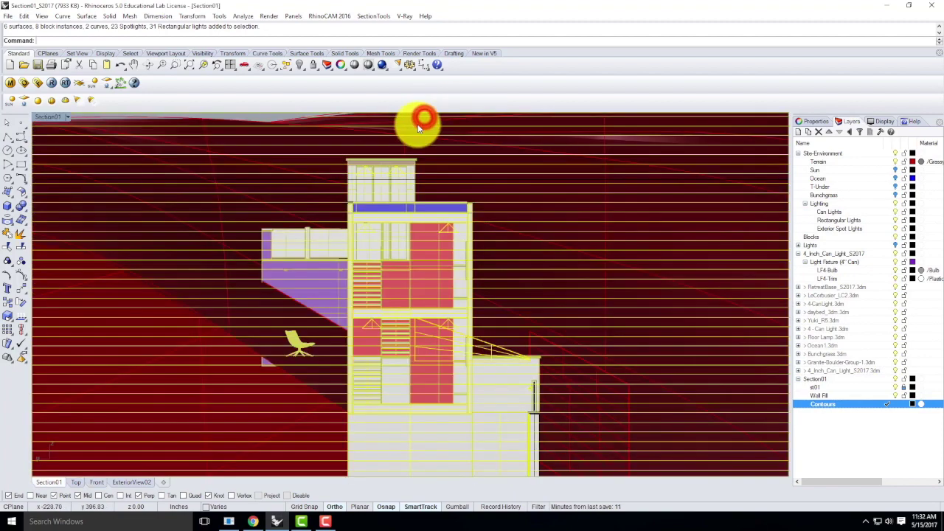
click(68, 117)
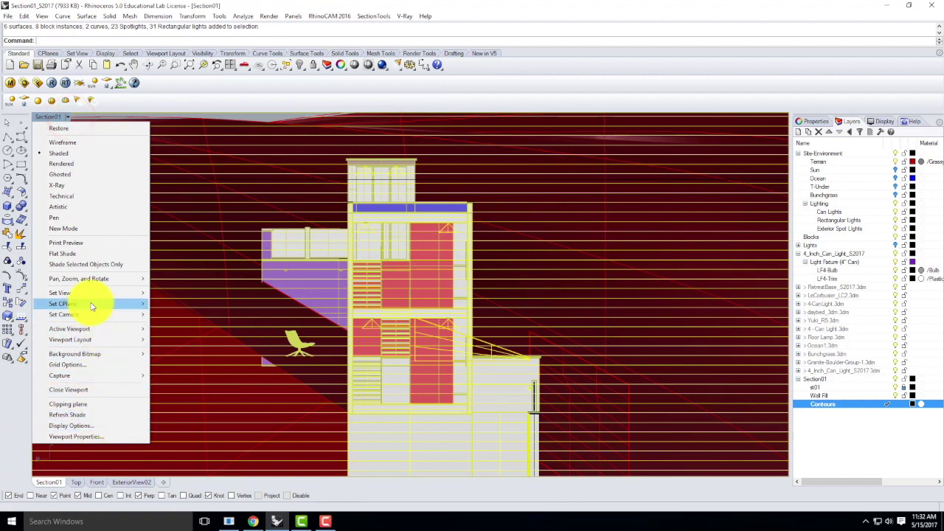
mouse_move(110, 293)
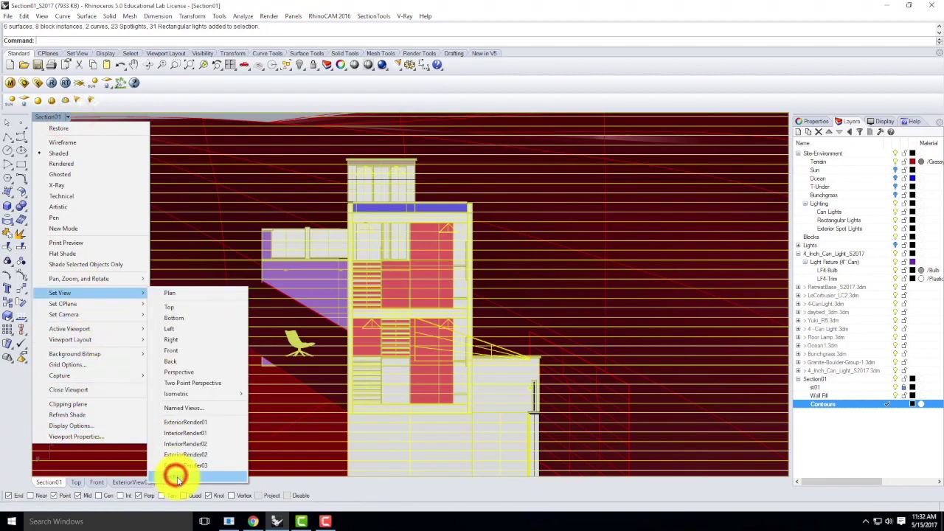
click(176, 478)
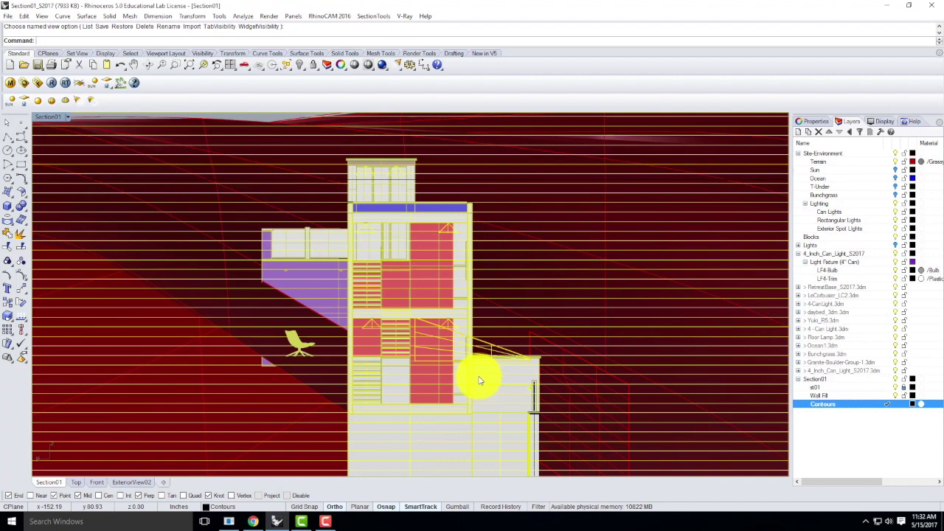
Make a 2D drawing of the selected objects from the current view with hidden lines shown, using Make2D.
key(Return)
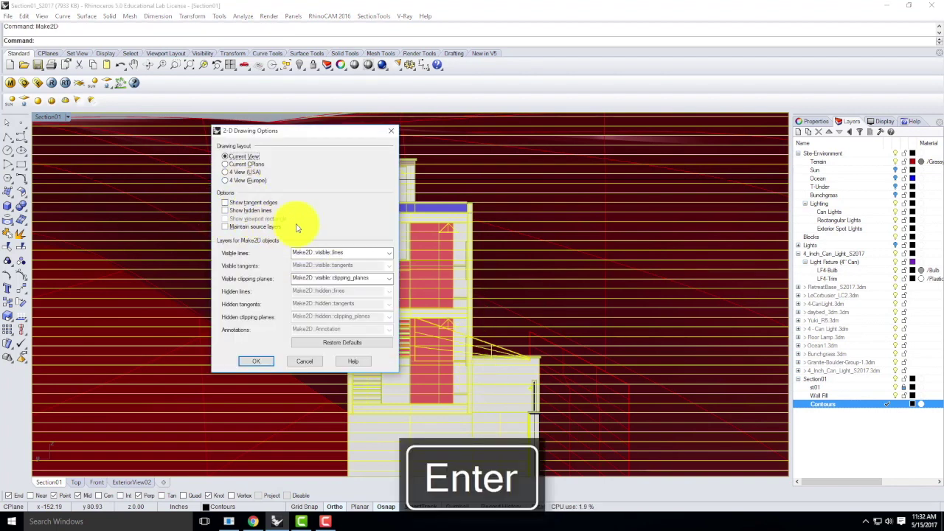
click(226, 210)
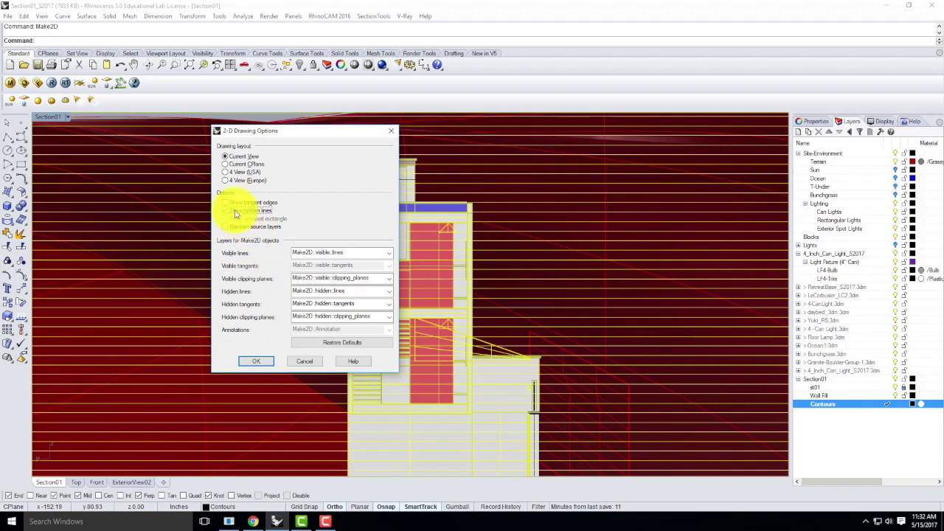
click(254, 361)
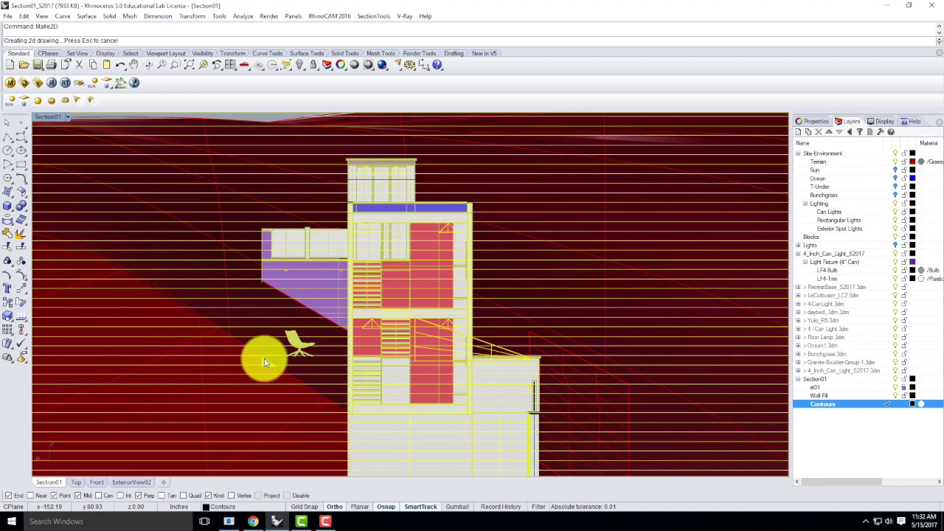
click(330, 520)
click(896, 476)
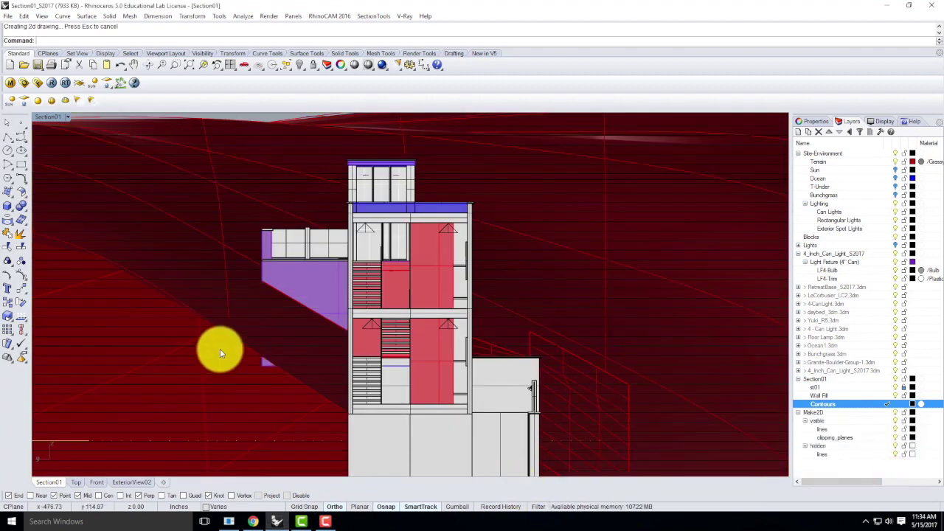
Maximize the Top viewport and zoom to the selected 2D drawing, closing in on the house and its frame.
double_click(50, 116)
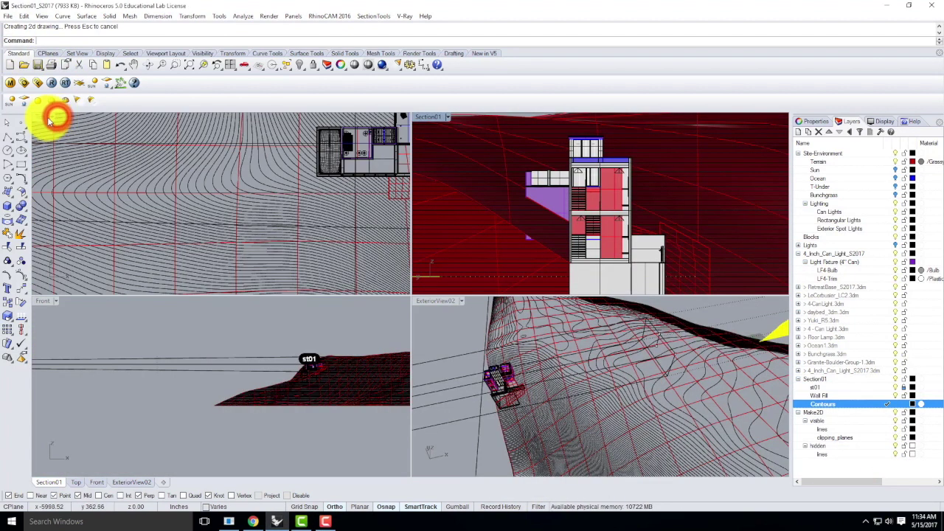
double_click(41, 117)
scroll(238, 295, down, 5)
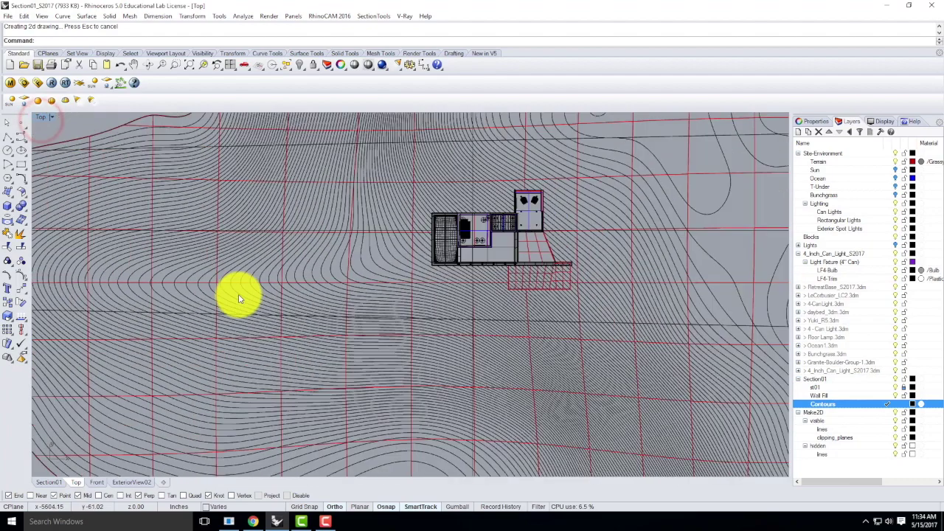
key(Return)
text(s)
key(Return)
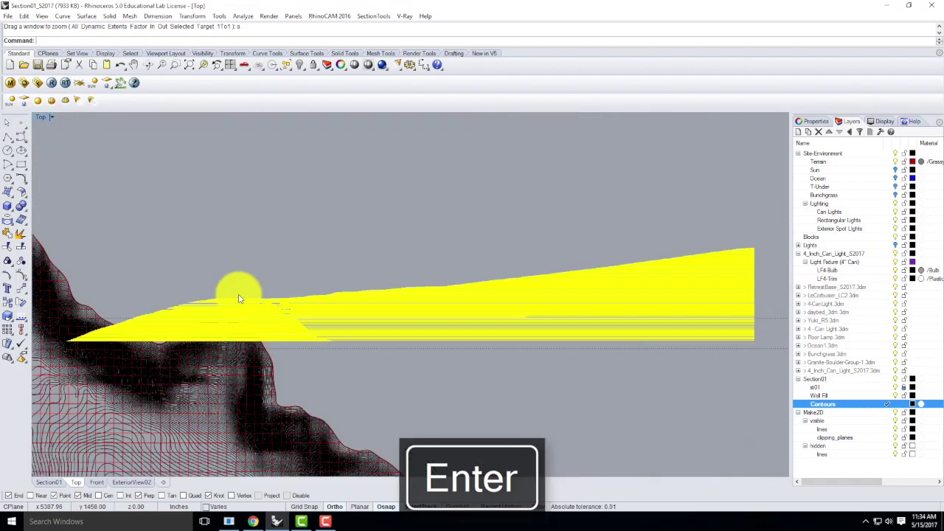
scroll(288, 303, up, 6)
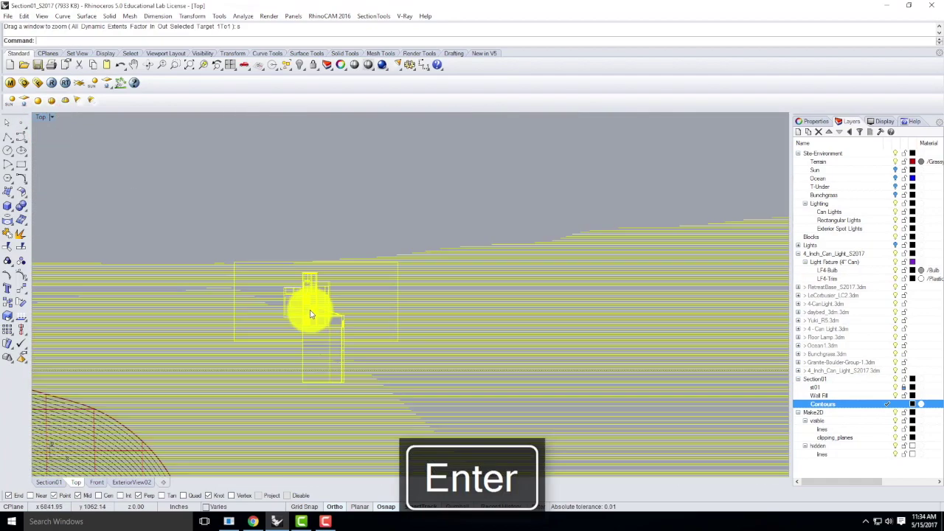
scroll(267, 277, up, 2)
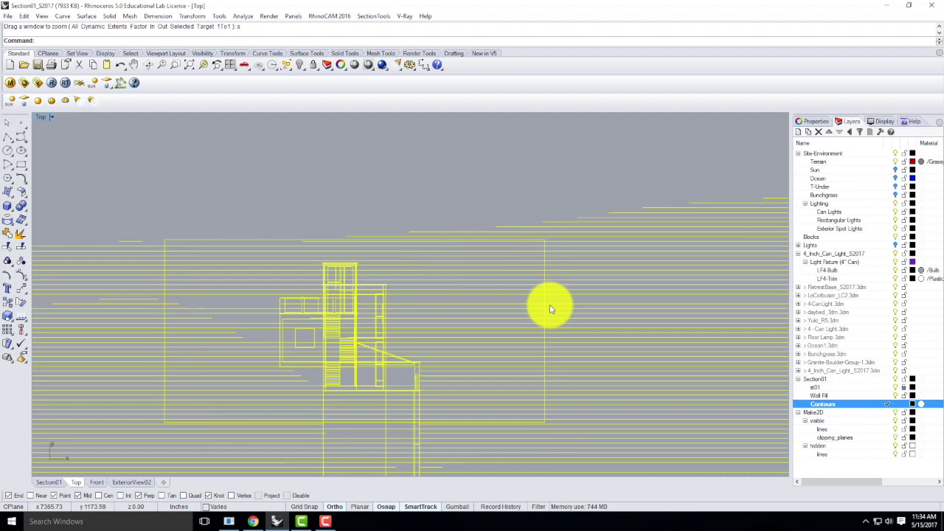
Trim the 2D drawing's contour and house lines that extend beyond the camera frame rectangle, using the selected linework as cutting edges.
key(Return)
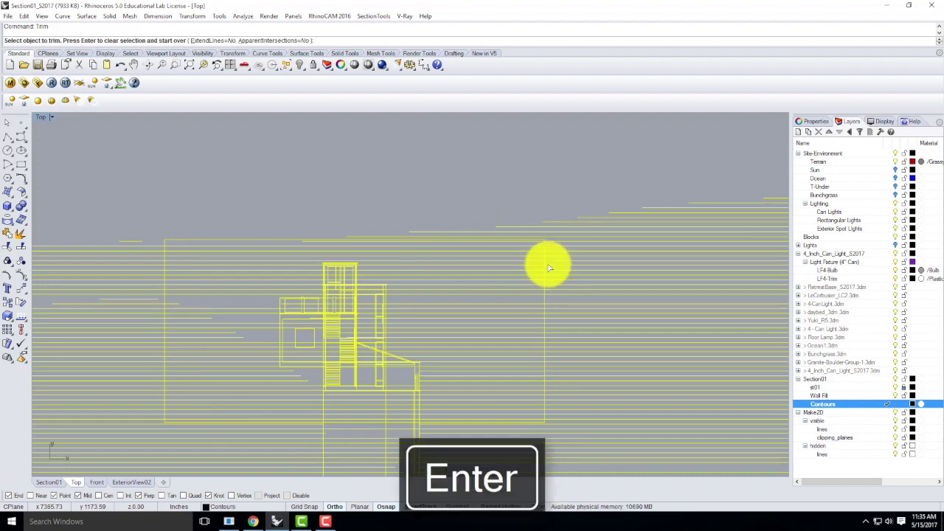
drag(578, 192, 552, 434)
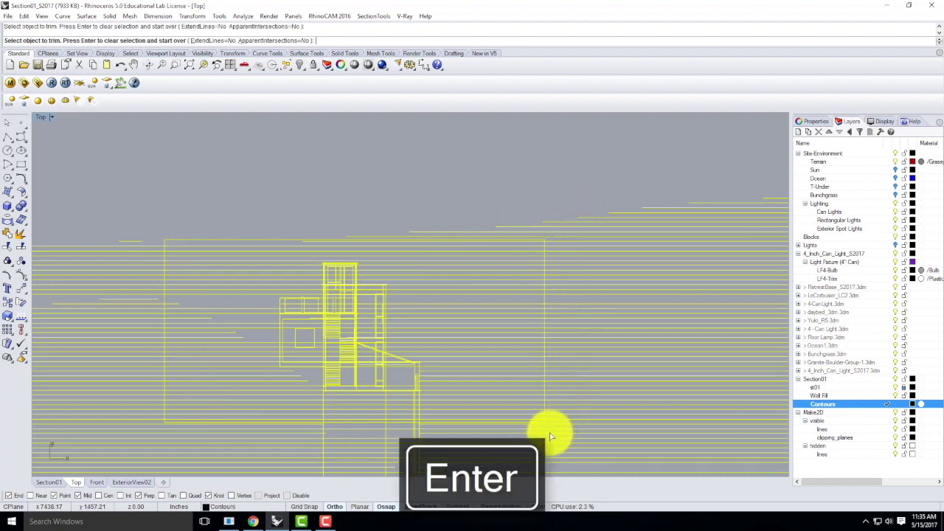
click(154, 217)
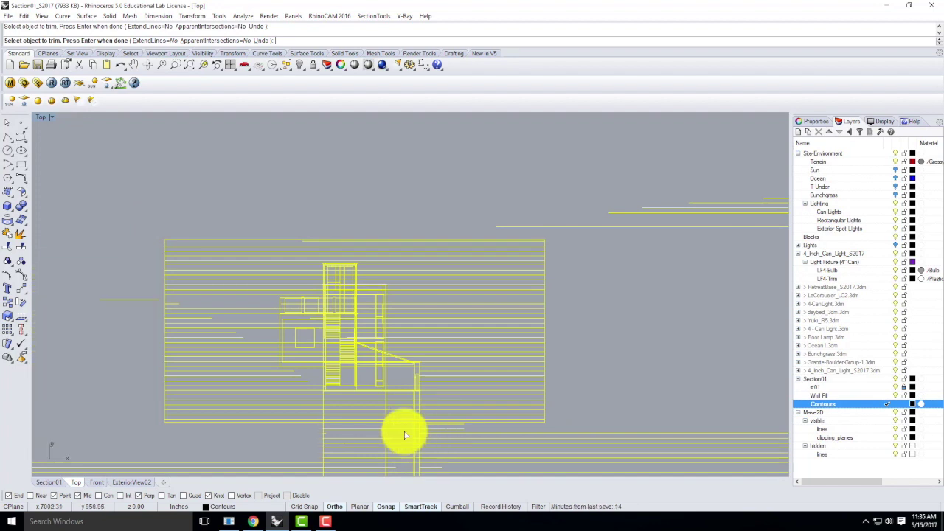
scroll(487, 433, up, 4)
click(556, 415)
drag(247, 415, 172, 404)
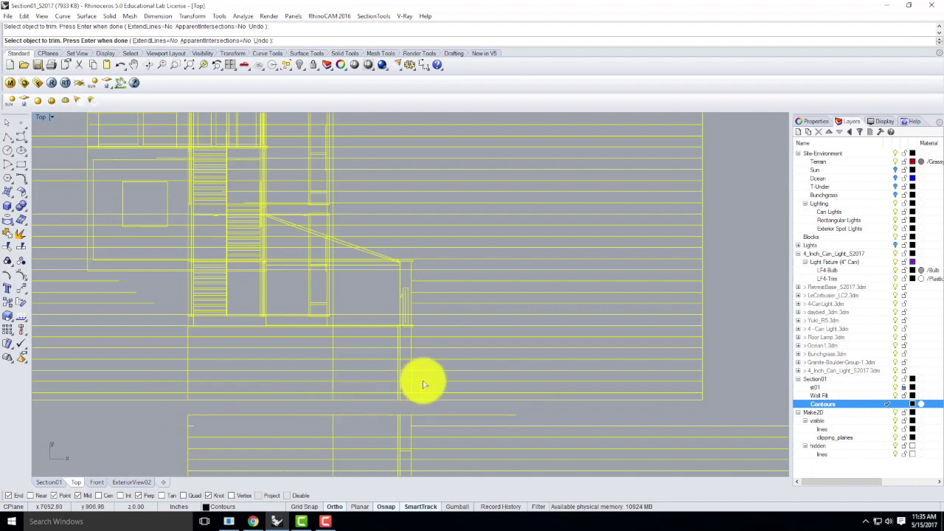
scroll(422, 383, down, 4)
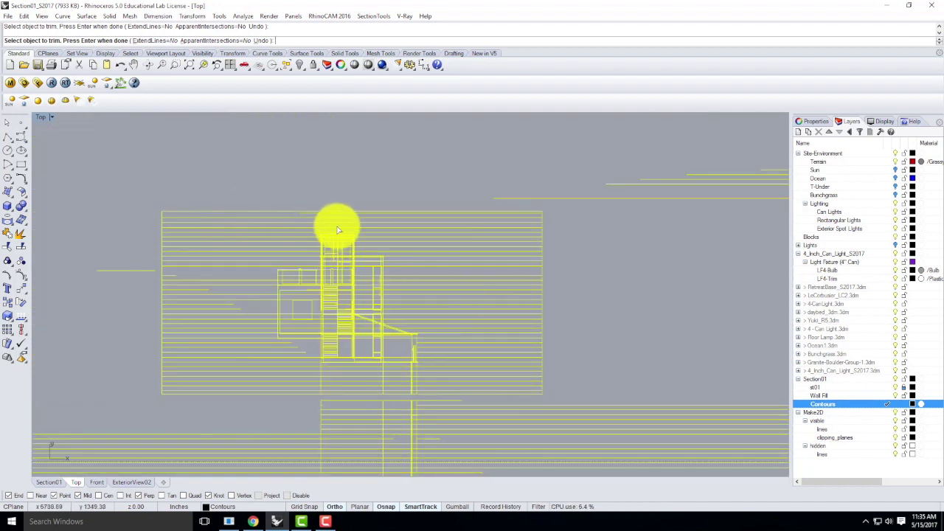
drag(157, 202, 236, 186)
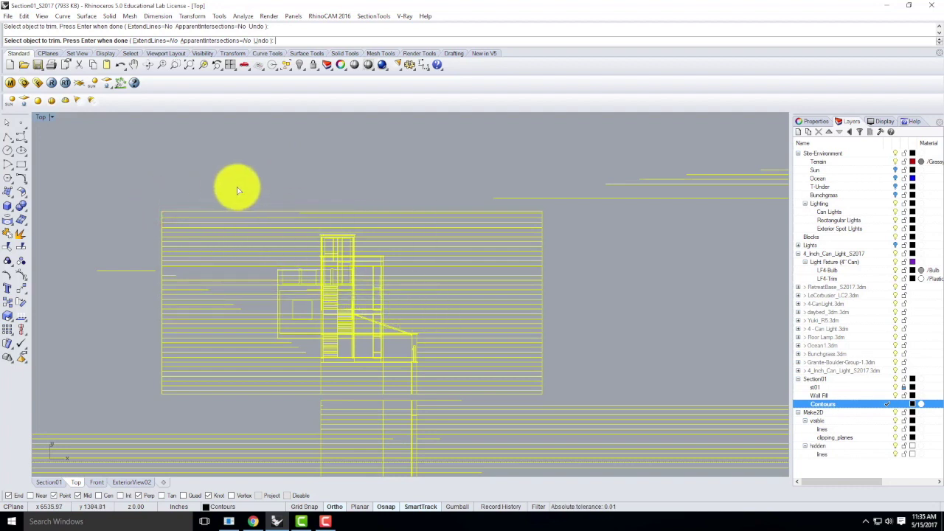
key(Return)
Remove the framed drawing from the selection and delete the leftover selected linework outside the frame.
mouse_move(152, 196)
mouse_down()
mouse_move(226, 234)
mouse_move(166, 197)
mouse_move(226, 249)
mouse_move(499, 337)
mouse_move(566, 396)
mouse_up()
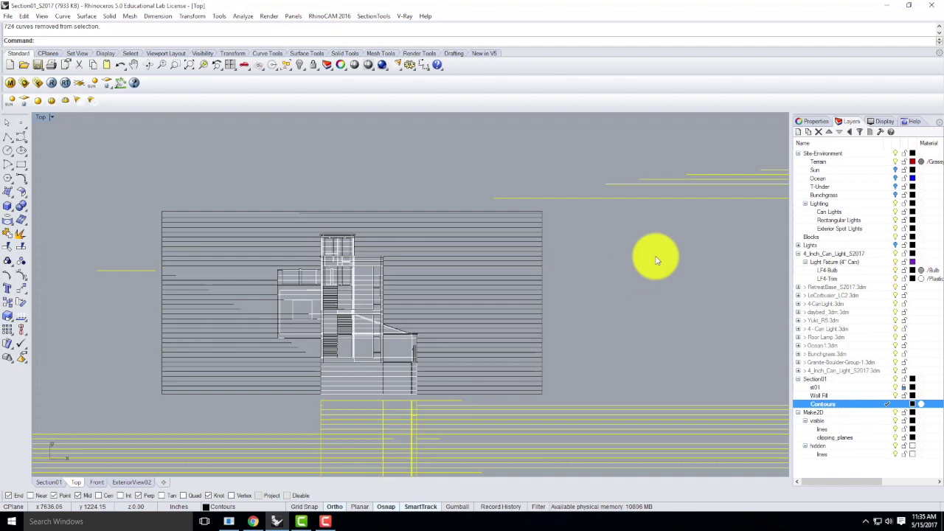
text(elete)
key(Return)
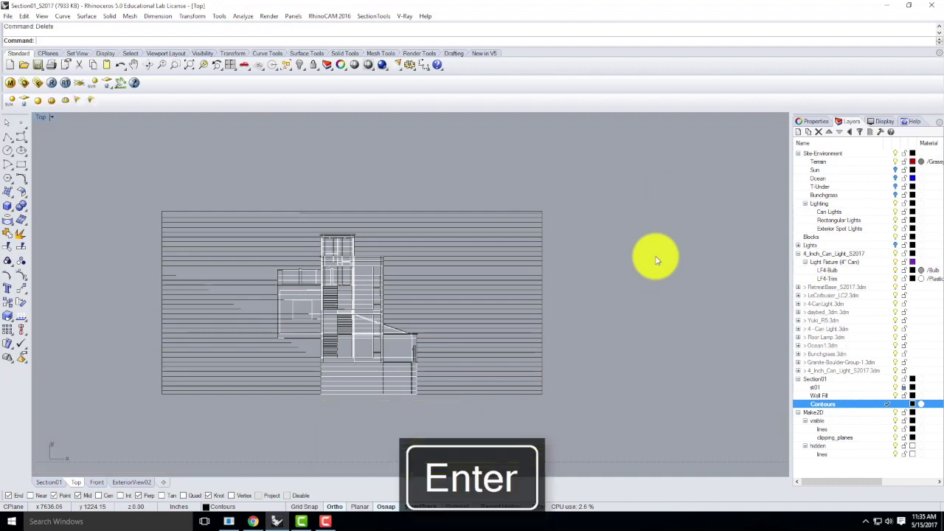
Move the whole trimmed drawing from the frame's lower-left corner to the origin 0,0,0 and bring it into view.
drag(153, 188, 606, 425)
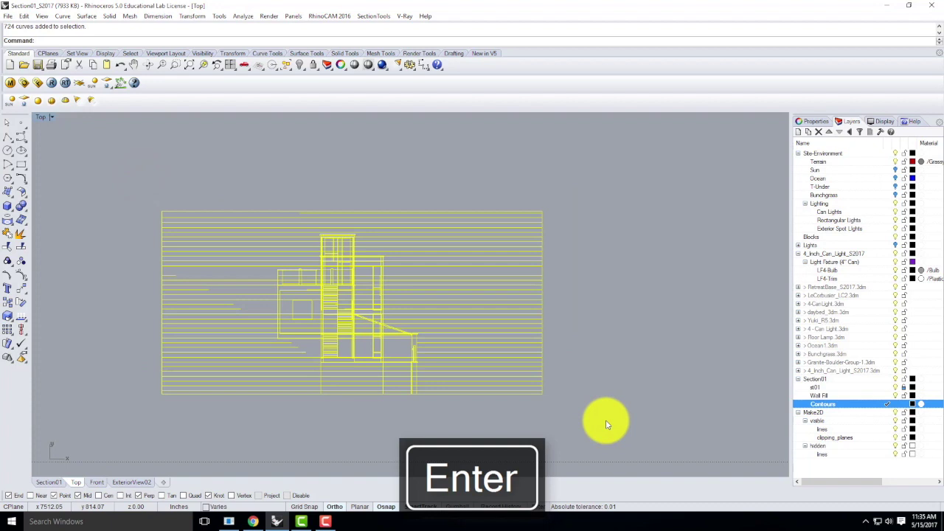
text(Move)
key(Return)
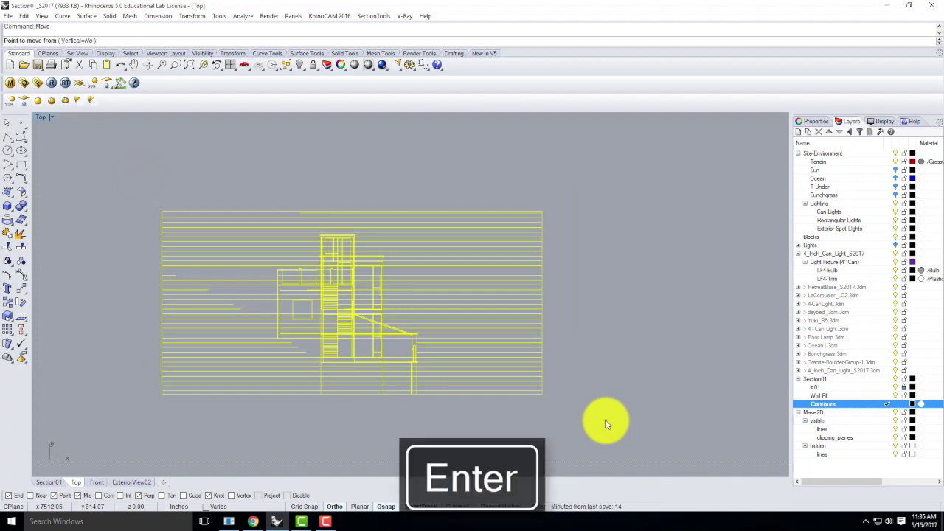
click(158, 399)
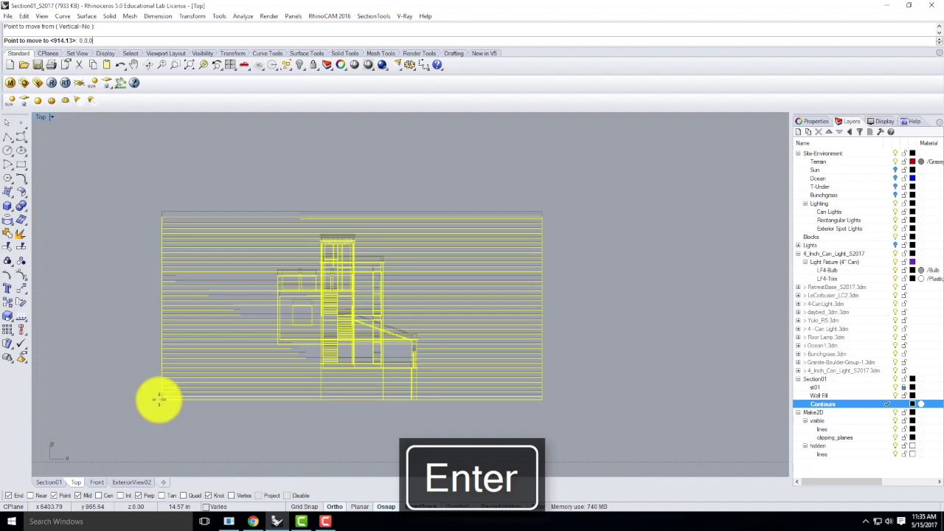
key(Return)
text(ze)
key(Return)
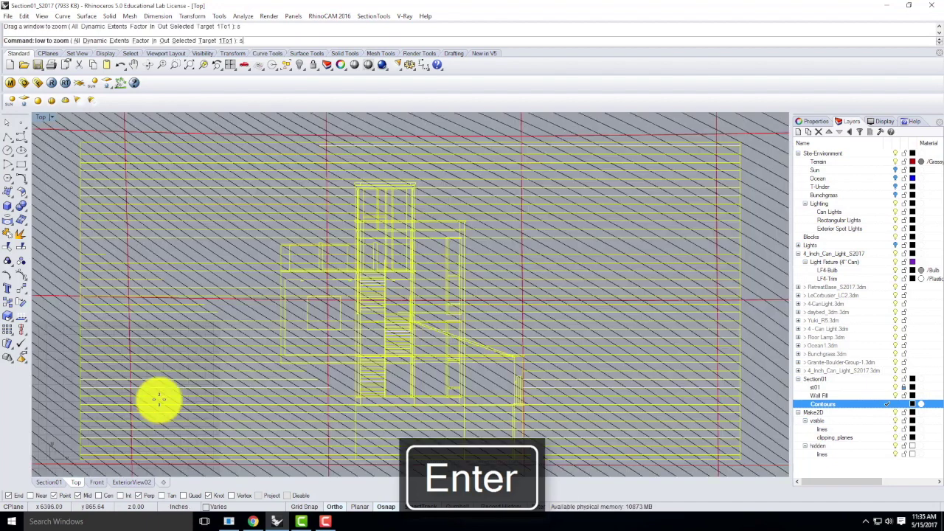
Start exporting the selected drawing with Adobe Illustrator (*.ai) as the file type.
click(11, 16)
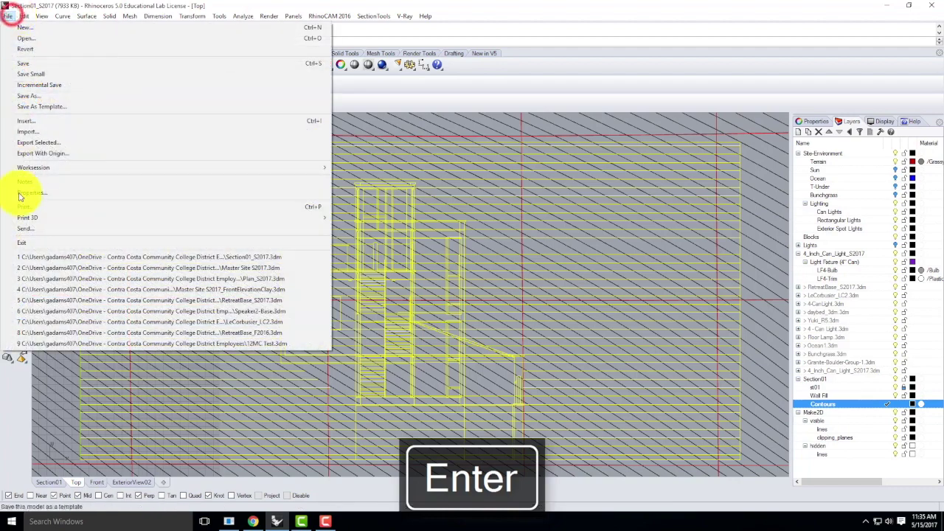
click(53, 143)
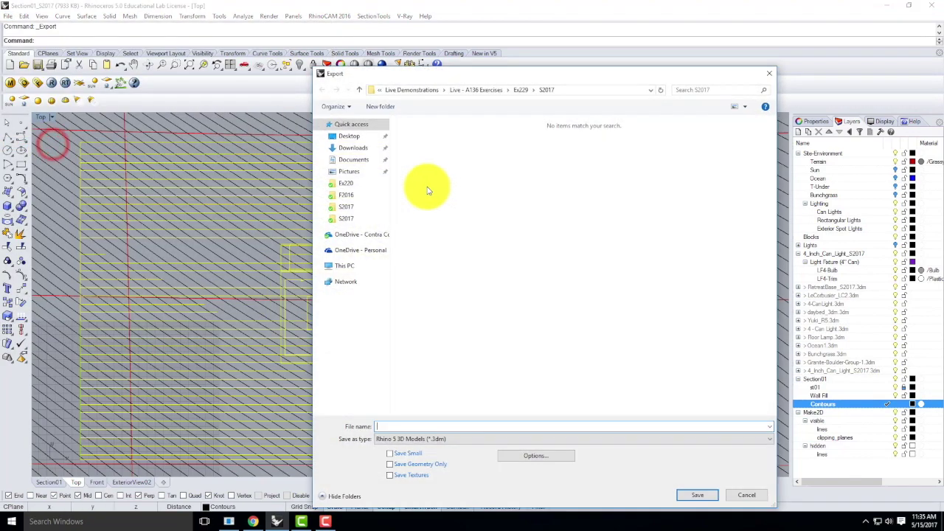
click(420, 438)
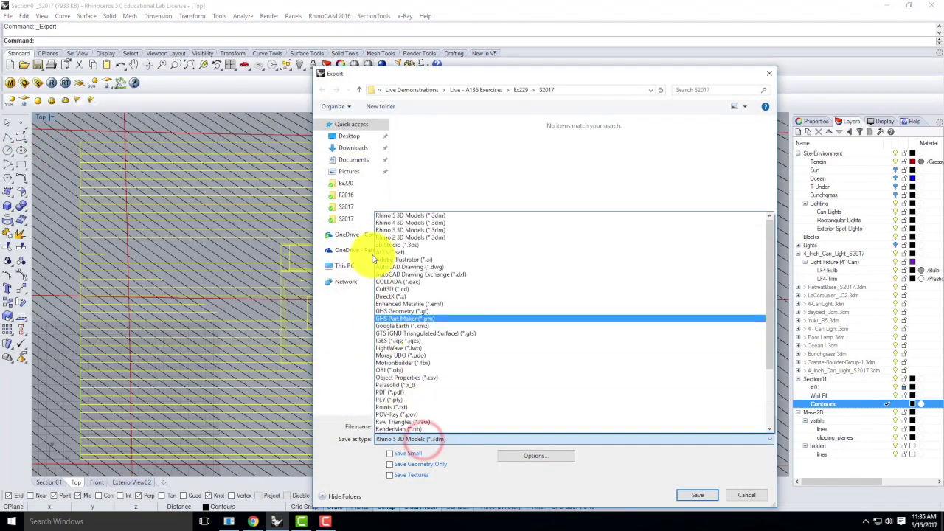
click(404, 259)
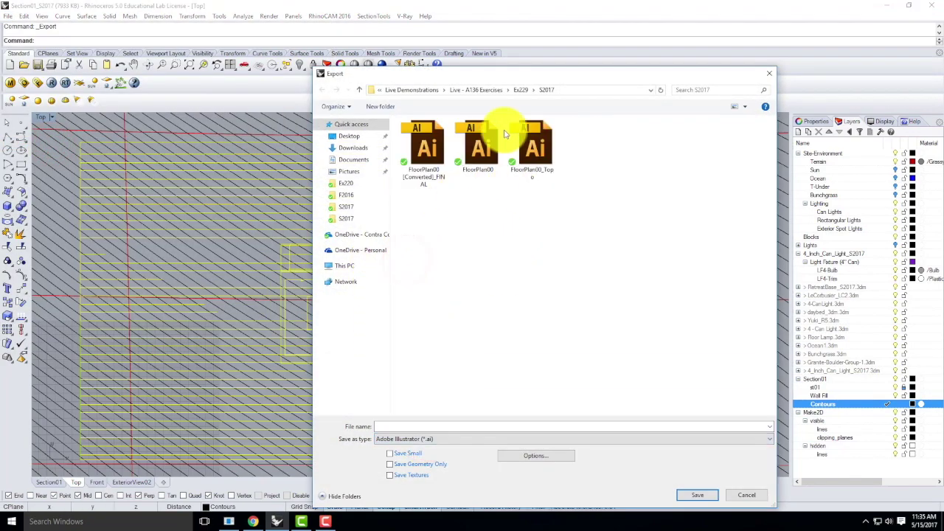
Go to the Ex230 folder within Live - A136 Exercises and create a new folder named S2017 there.
click(483, 89)
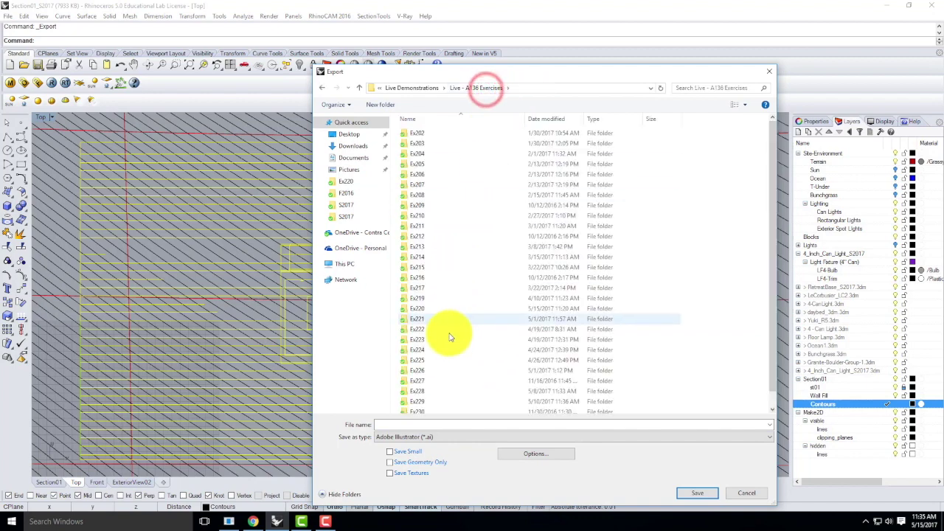
scroll(450, 337, down, 3)
double_click(422, 401)
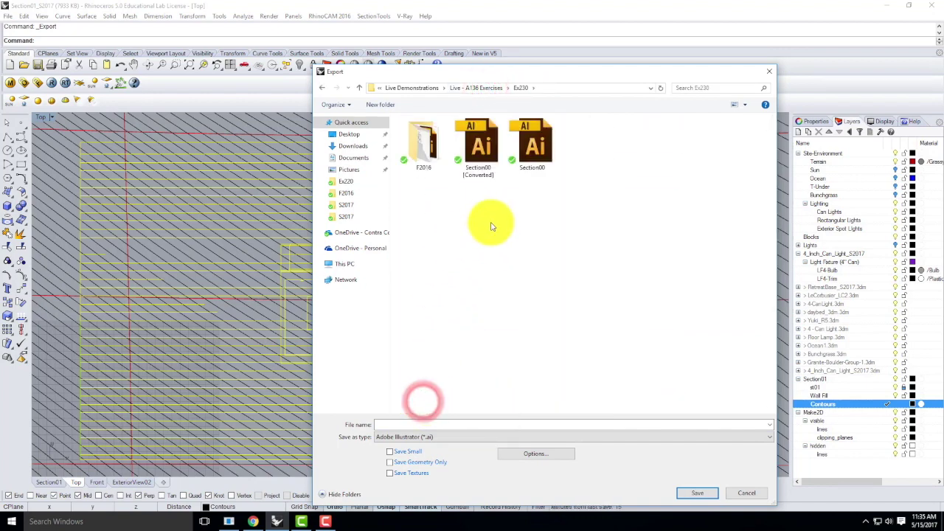
click(380, 105)
text(S2017)
key(Return)
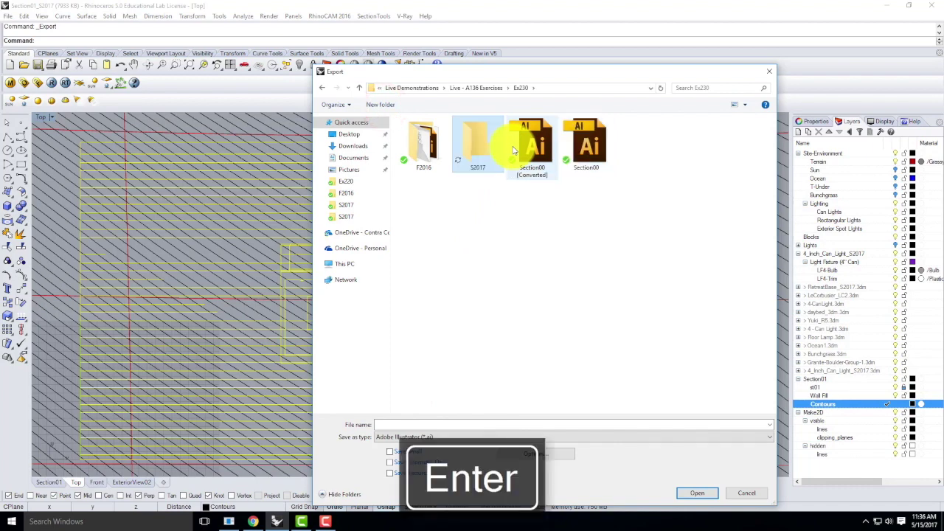
Export the drawing to Ex230 as Section01_S2017, accepting the RGB, 48 inches = 1 inch preserved model scale options.
click(390, 424)
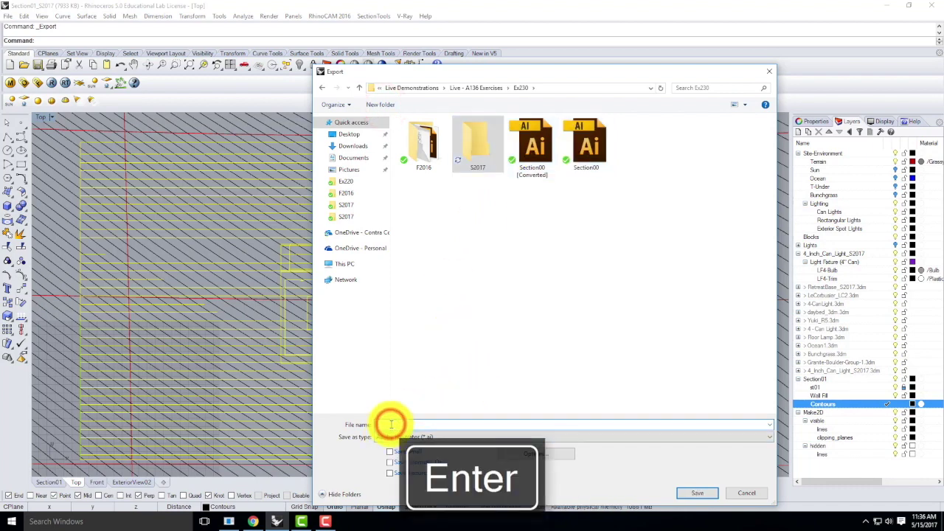
text(Se)
key(BackSpace)
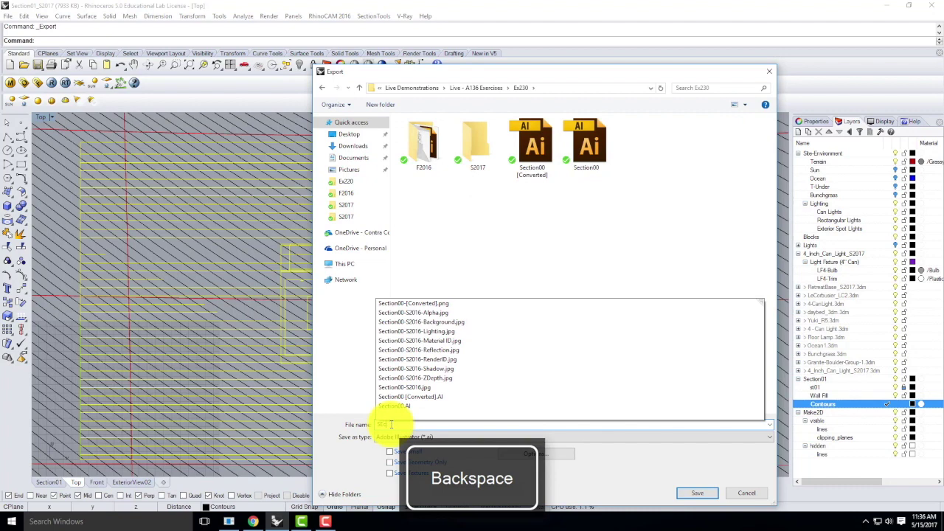
text(1_S201)
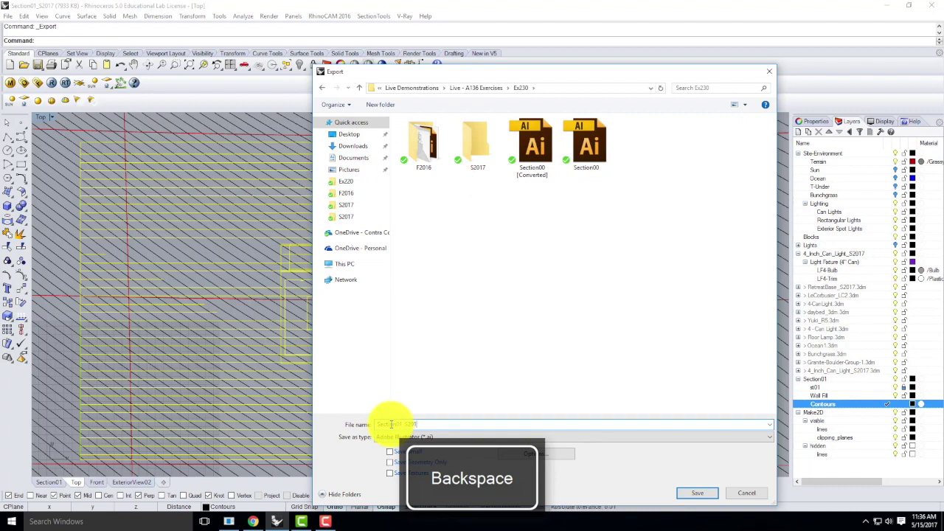
text(7)
click(534, 454)
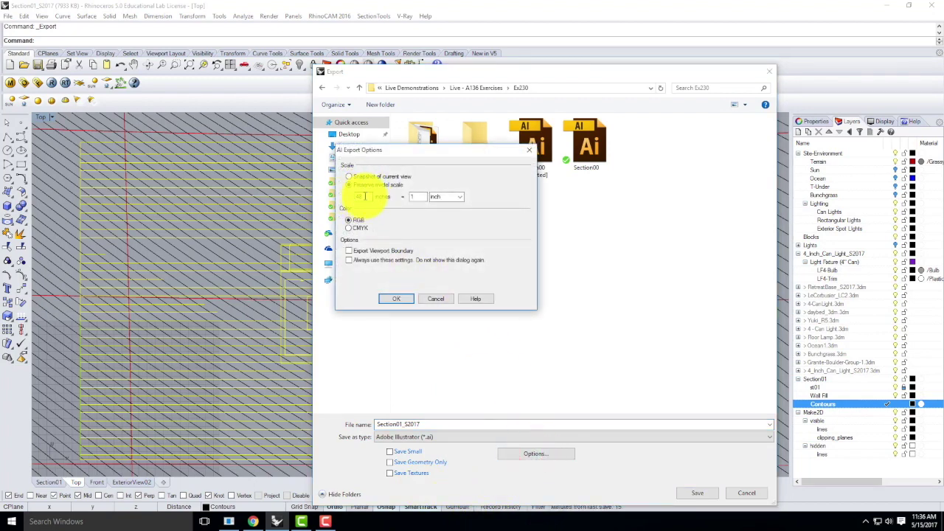
click(410, 300)
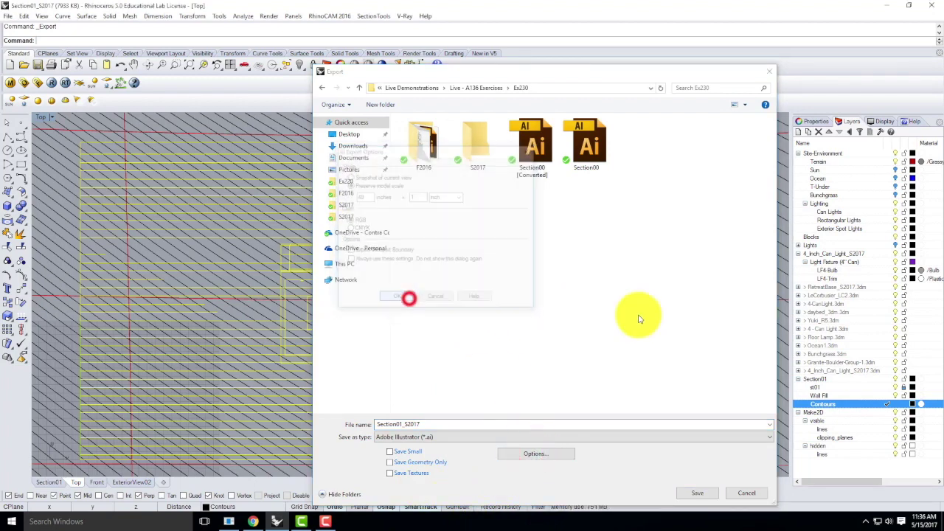
click(700, 494)
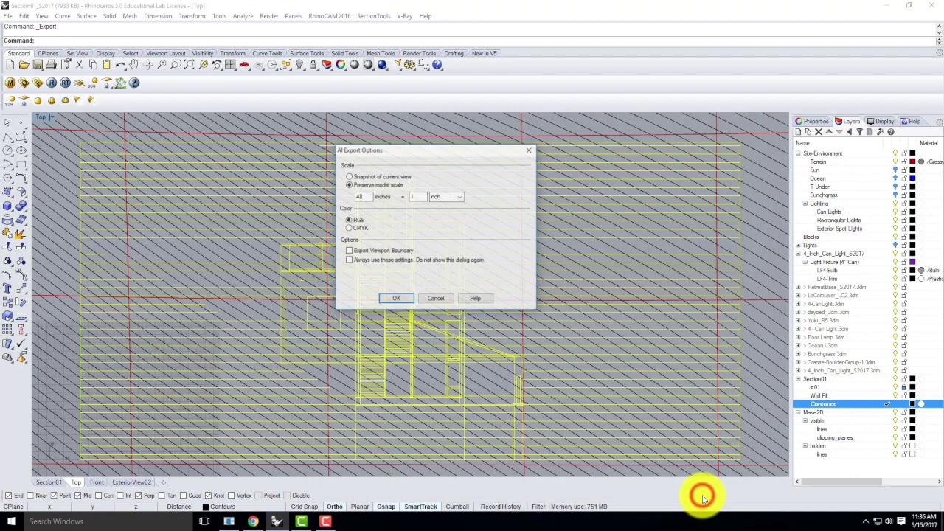
click(398, 298)
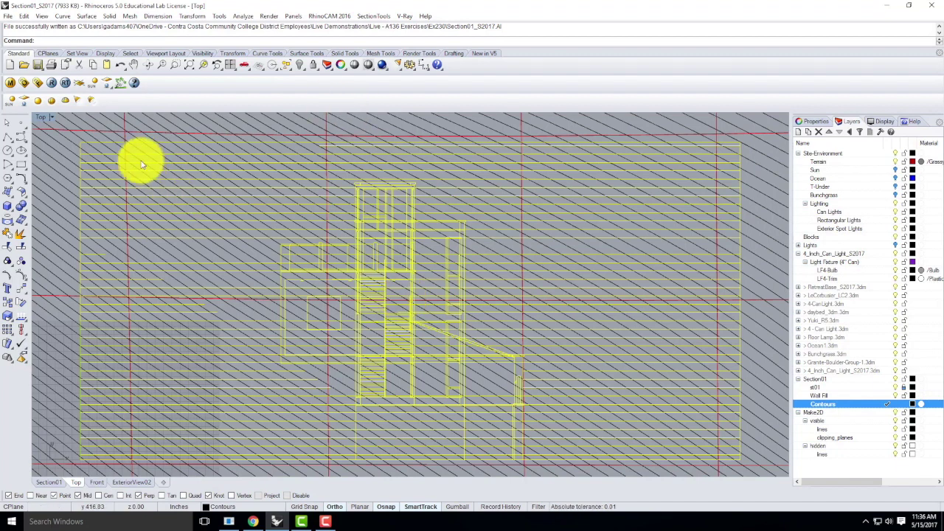
In the maximized Section01 viewport, make Wall Fill the current layer with Contours turned off, and show the hidden object.
double_click(42, 118)
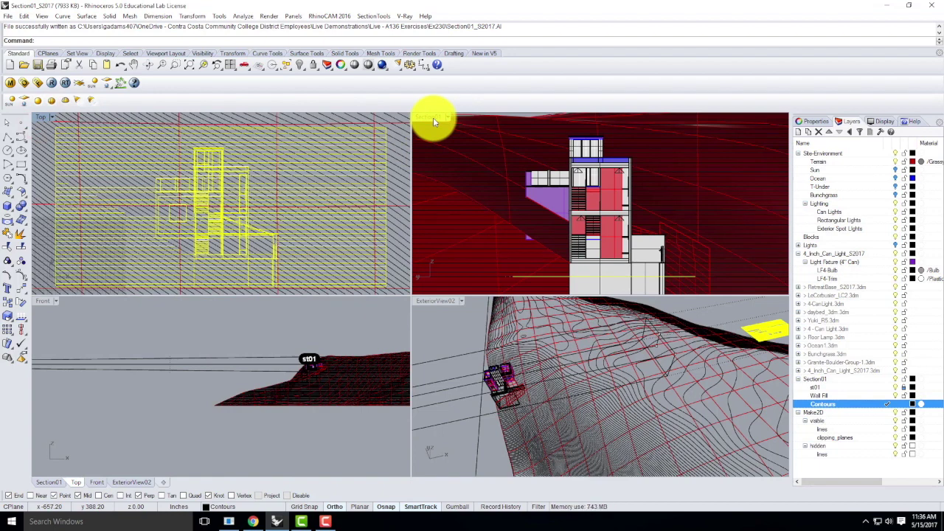
double_click(433, 117)
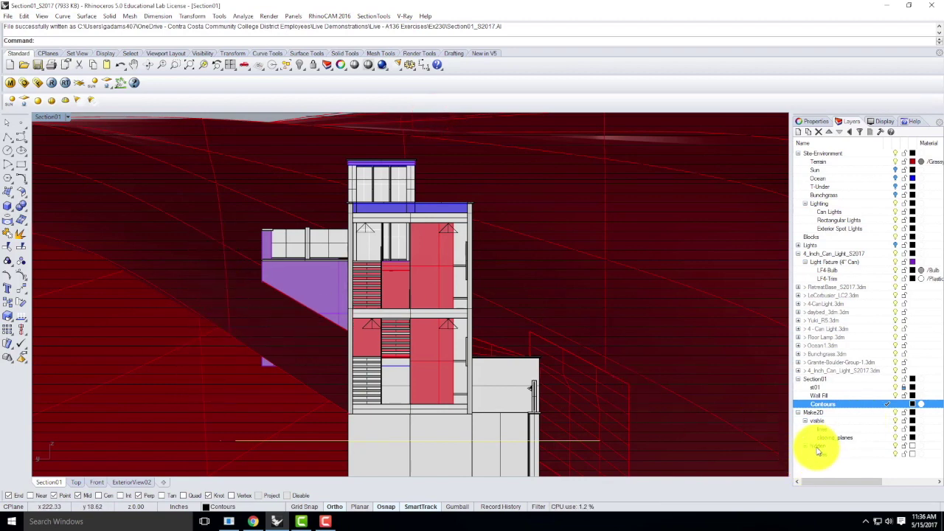
click(888, 396)
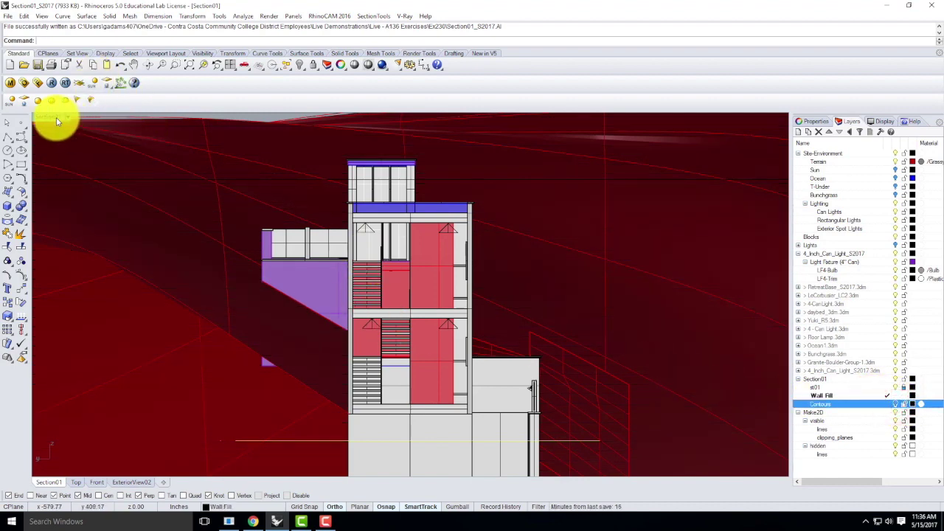
key(Return)
right_drag(126, 118, 480, 253)
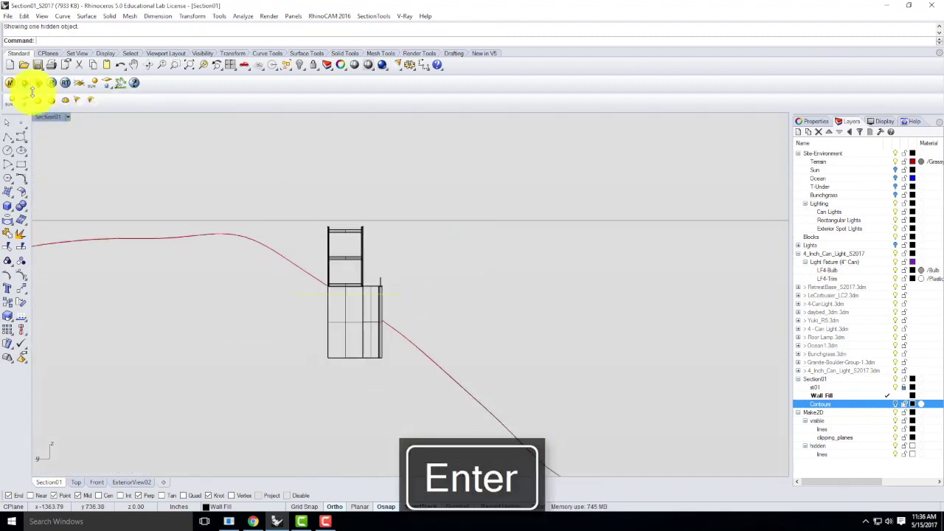
Maximize the ExteriorView02 viewport, deselect the drawing, and clear the section clipping from all views with stClearAllViews.
click(46, 118)
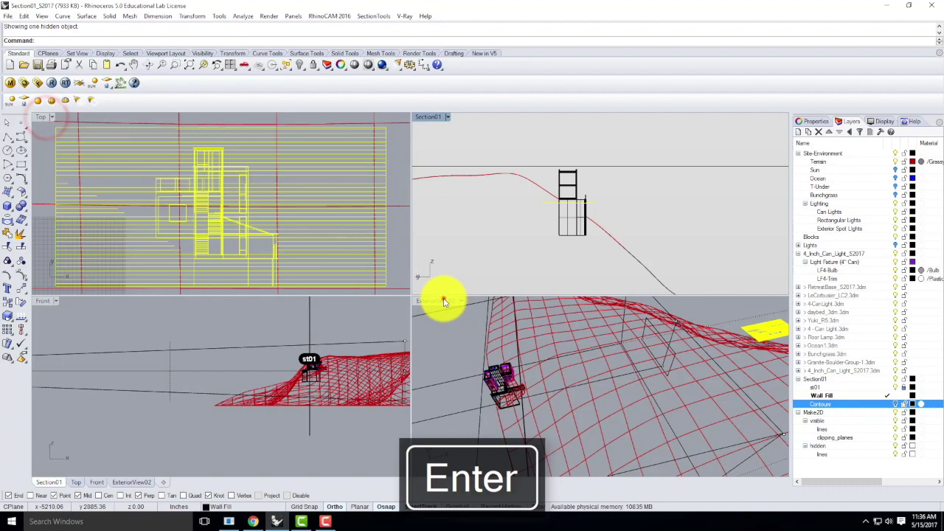
double_click(443, 297)
right_drag(521, 374, 421, 348)
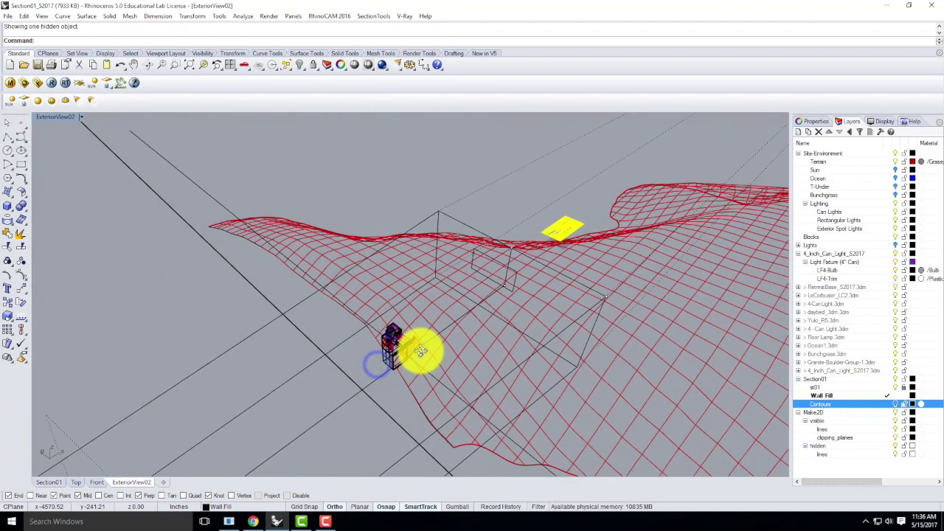
key(Escape)
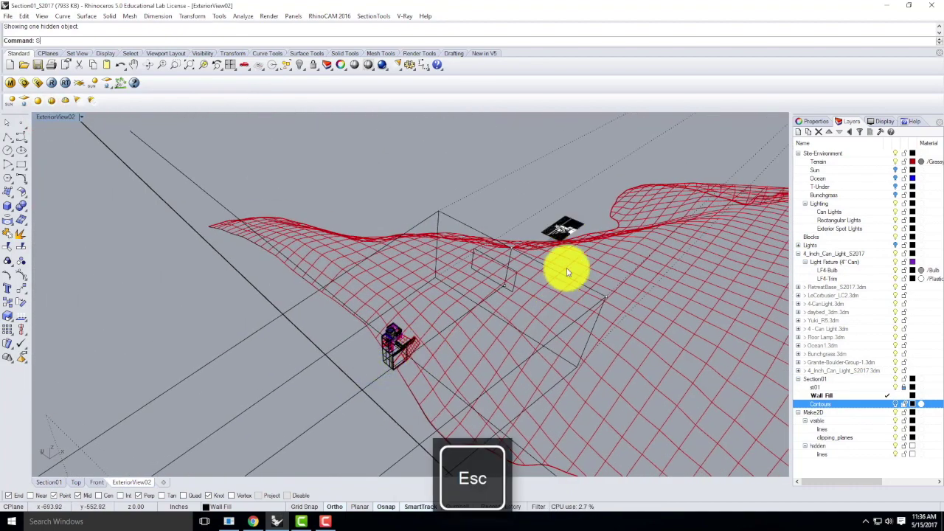
key(BackSpace)
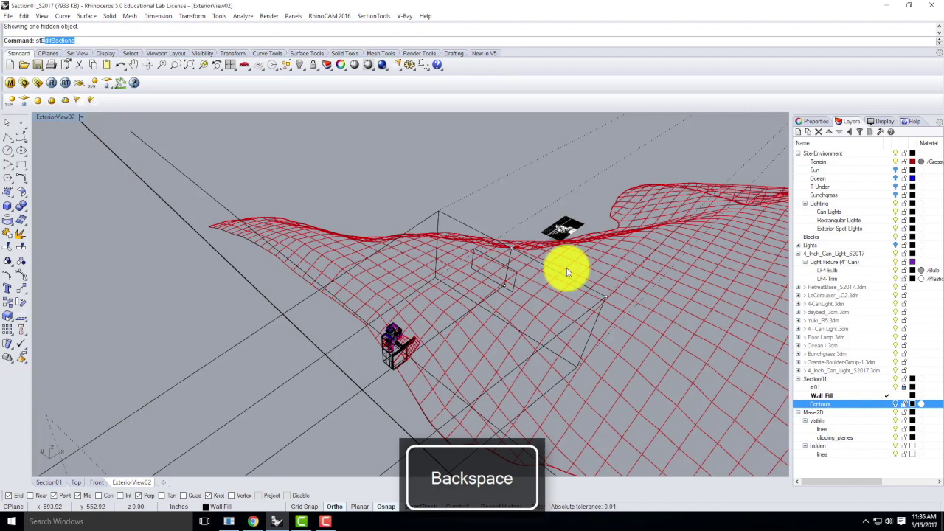
text(tCreate)
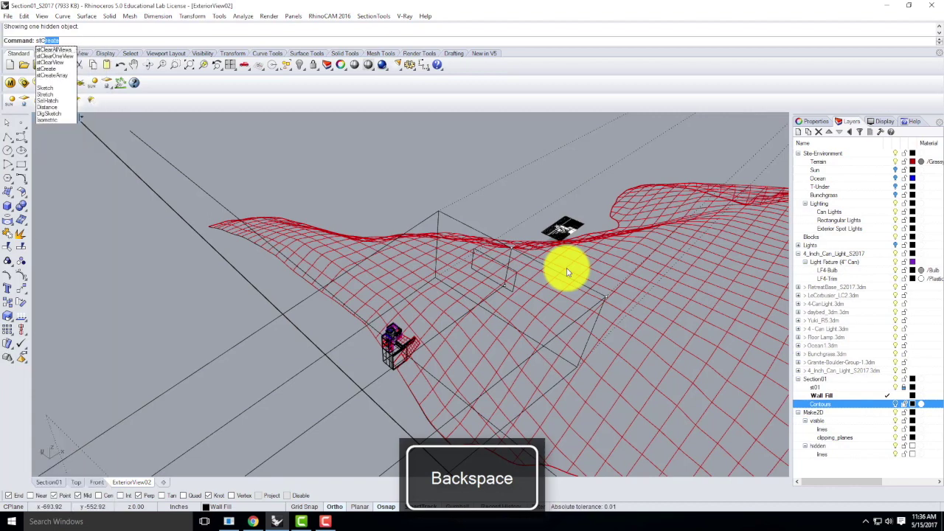
key(Return)
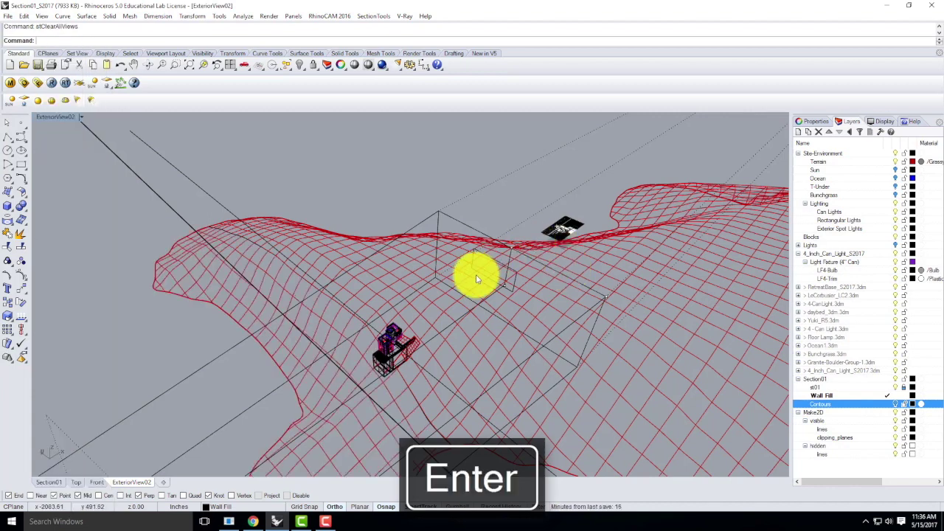
key(Escape)
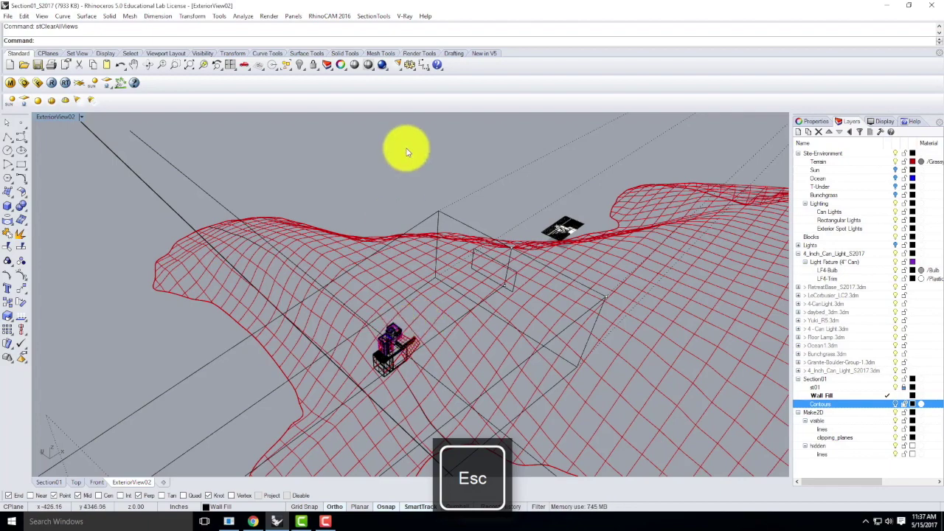
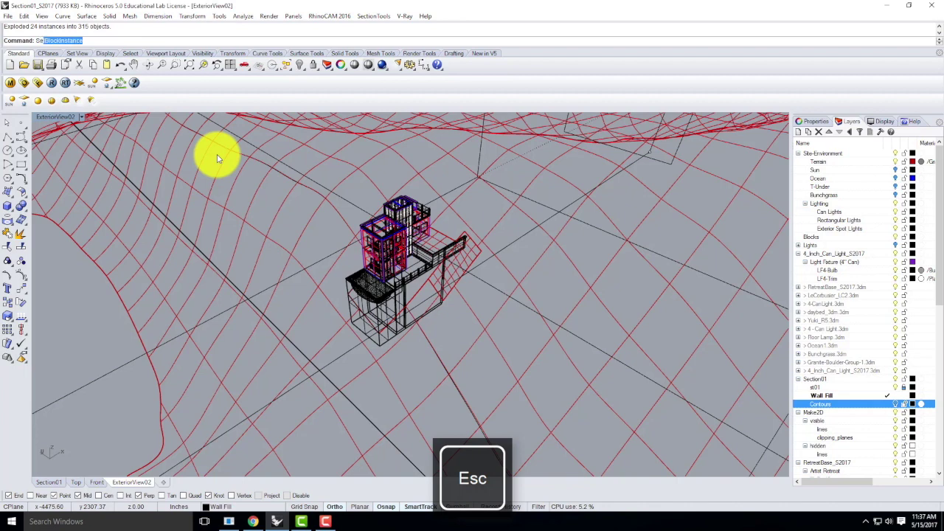
Select all block instances and explode them repeatedly until no nested blocks are left in the model.
key(Return)
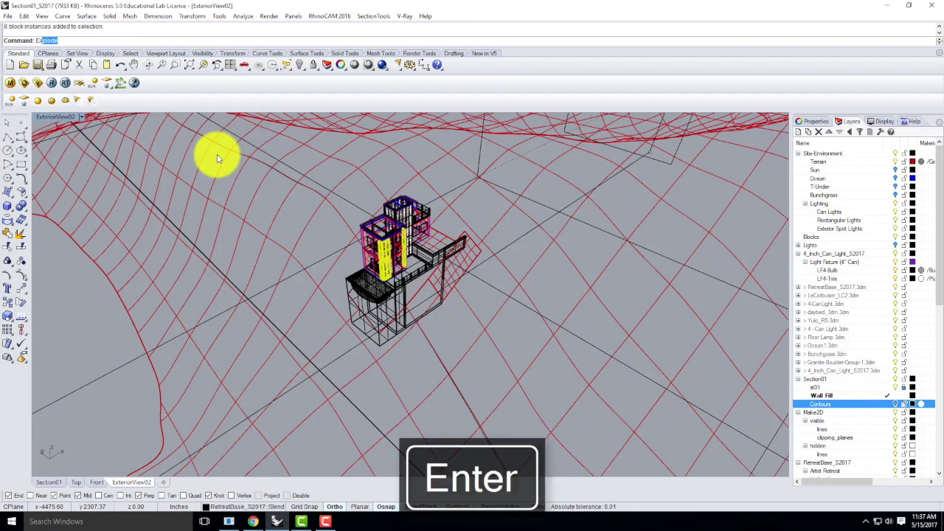
key(Escape)
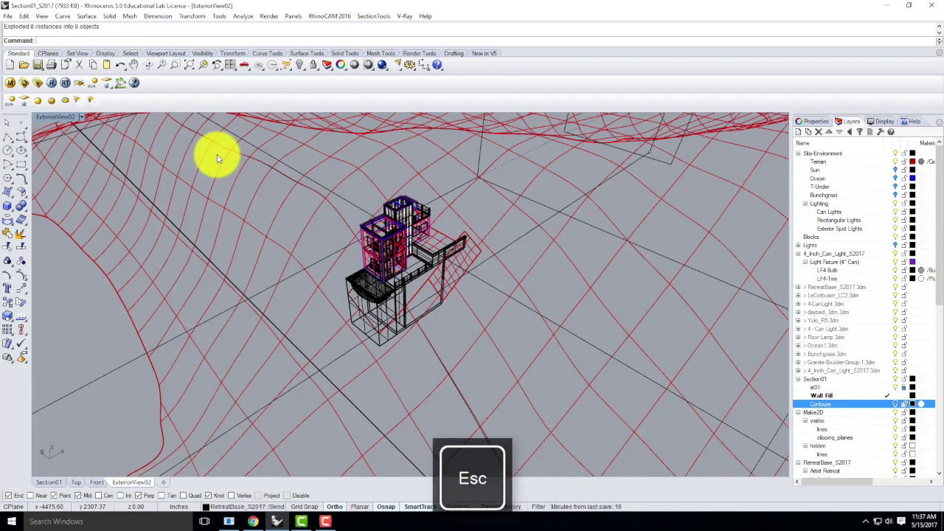
text(SelBlockInstance)
key(Return)
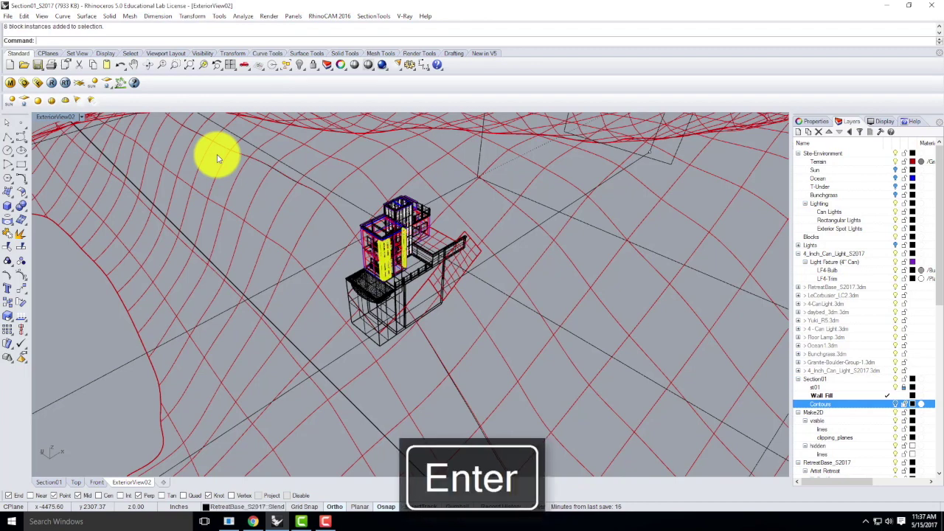
text(Explode)
key(Return)
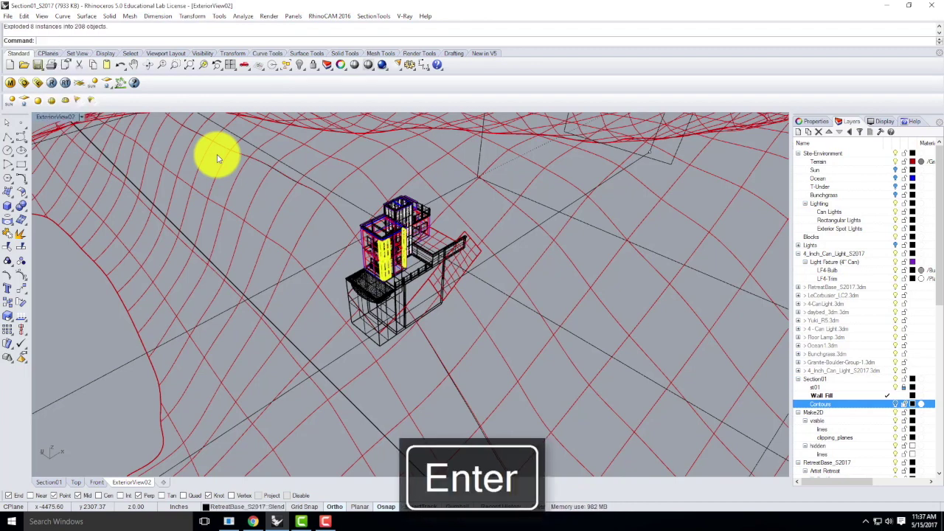
key(Escape)
text(SelBlockInstance)
key(Return)
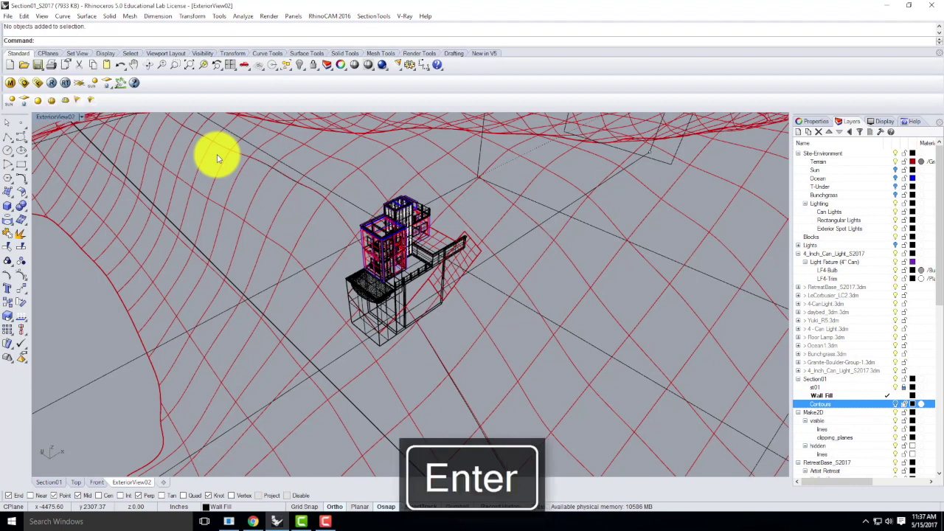
key(Escape)
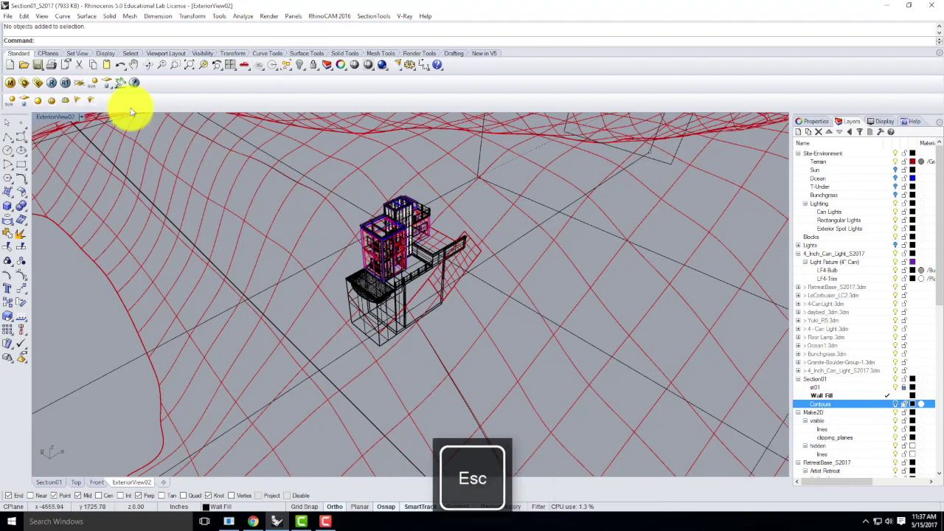
Set the ExteriorView02 viewport to Shaded display mode.
click(81, 116)
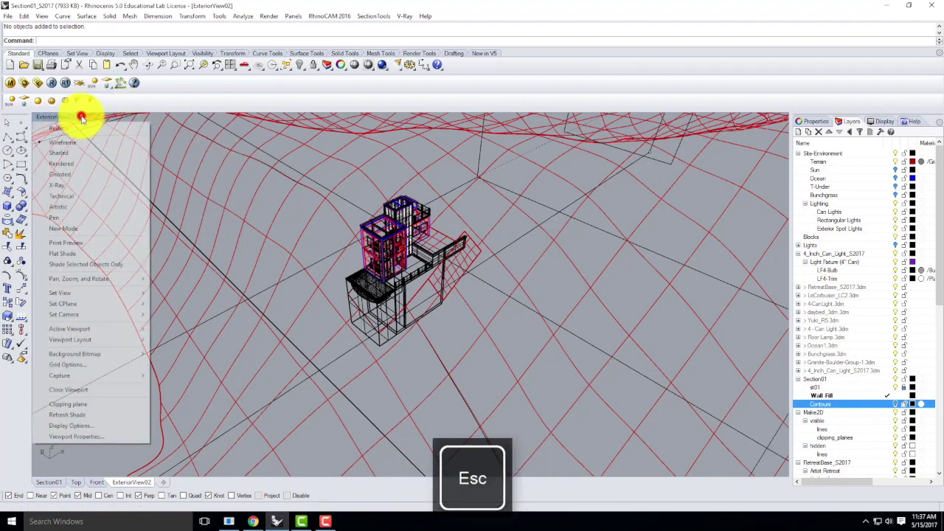
click(59, 152)
scroll(325, 306, down, 5)
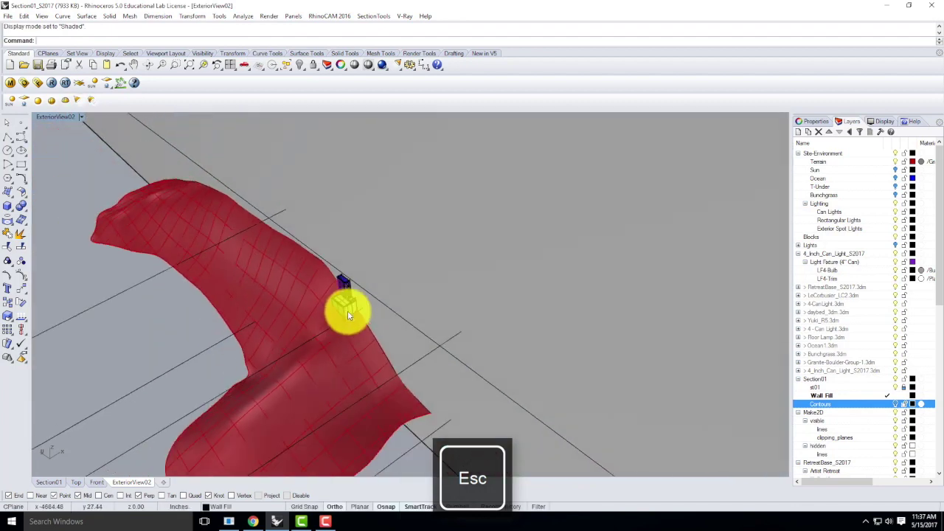
scroll(347, 305, up, 3)
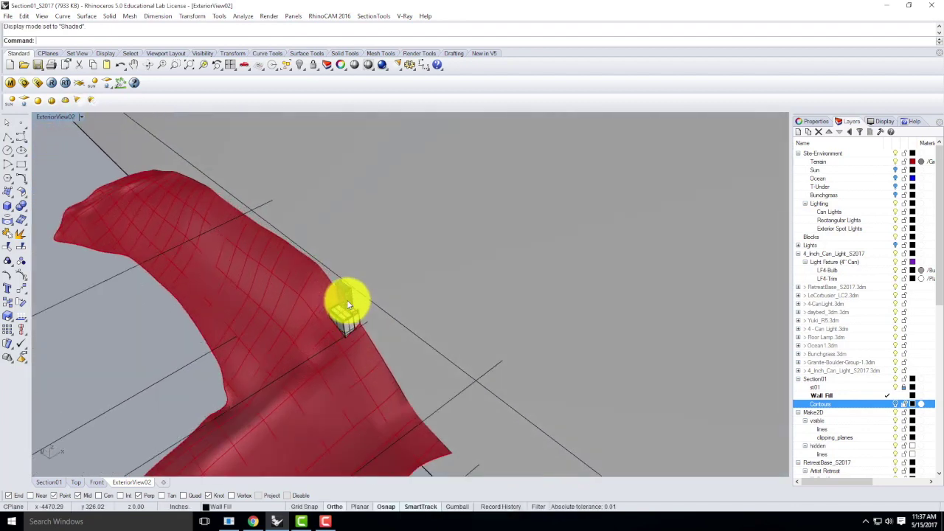
Split all objects except the large vertical section plane, using that plane as the cutting object.
key(ctrl+a)
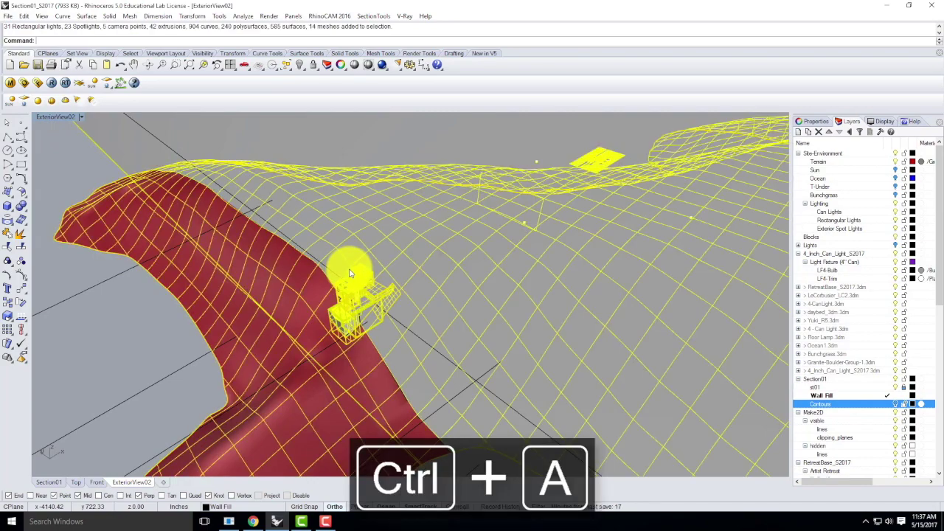
scroll(381, 327, down, 2)
scroll(382, 328, down, 2)
right_drag(337, 316, 407, 238)
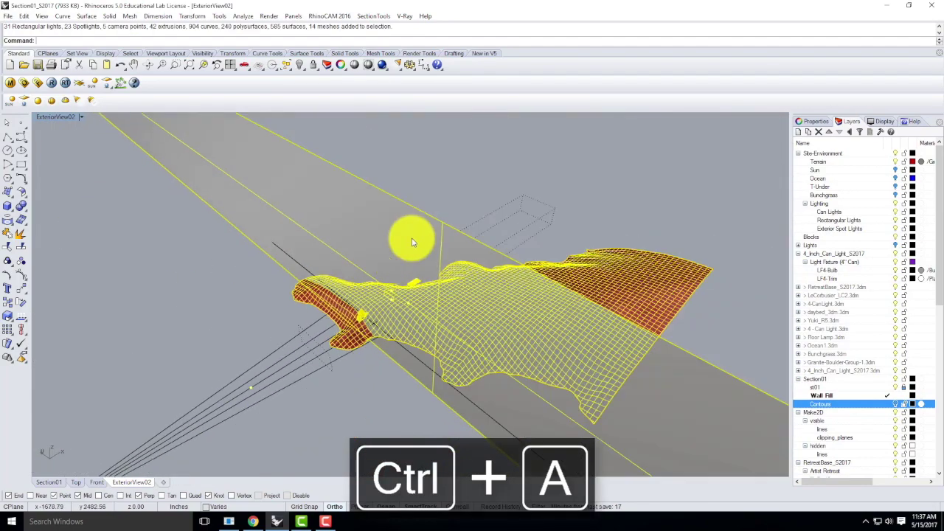
ctrl+click(402, 227)
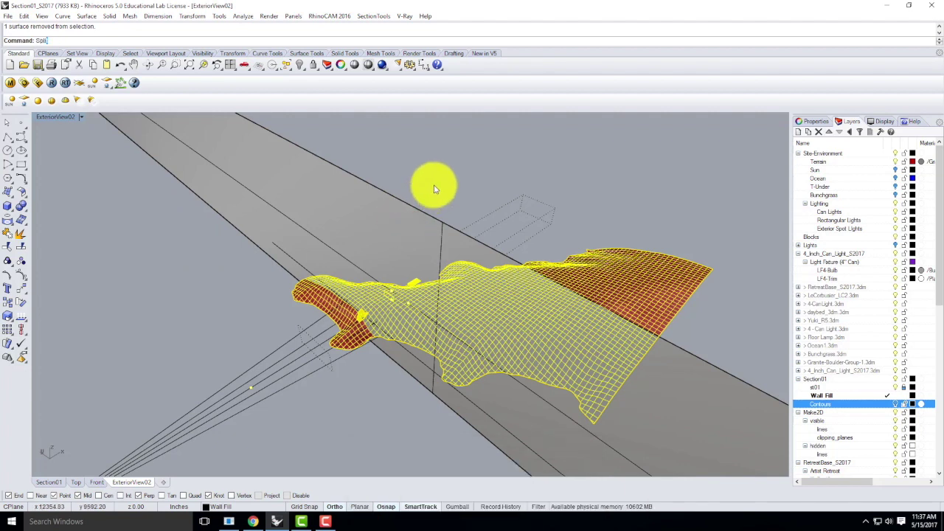
key(Return)
click(380, 211)
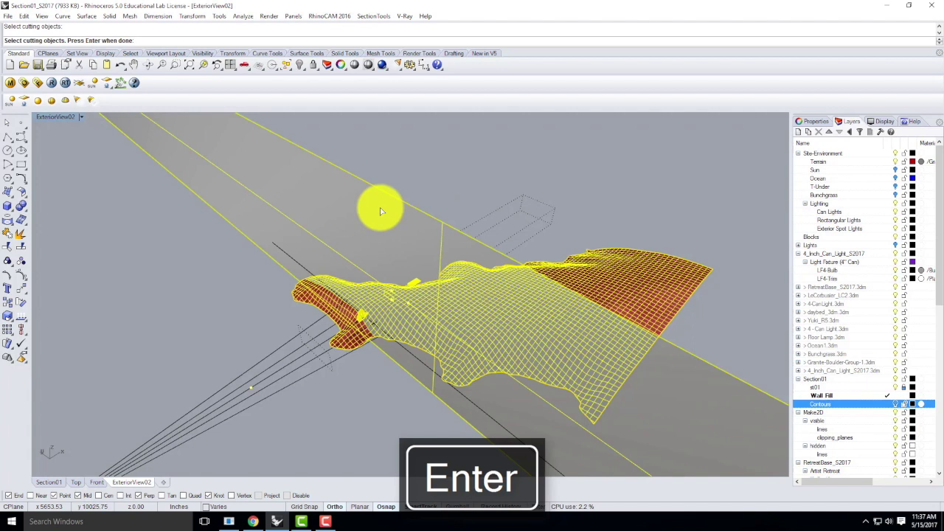
key(Return)
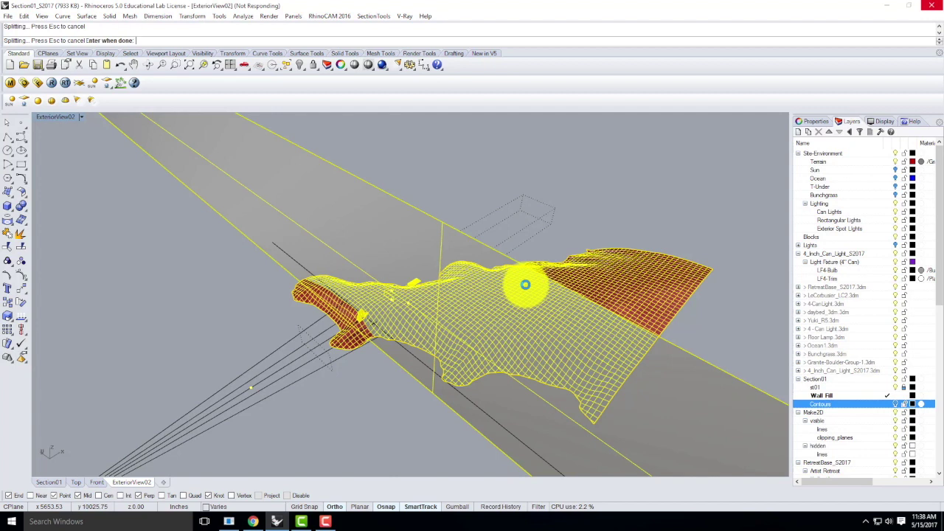
click(325, 521)
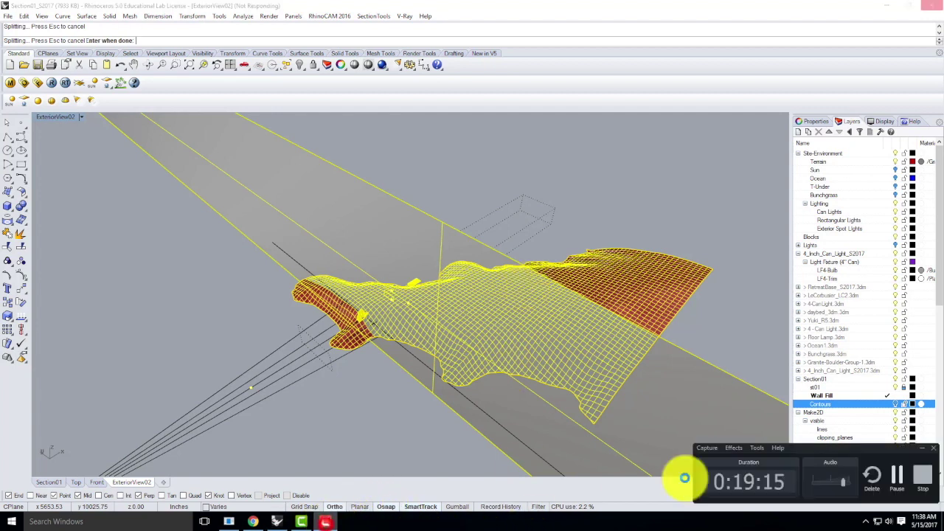
click(897, 478)
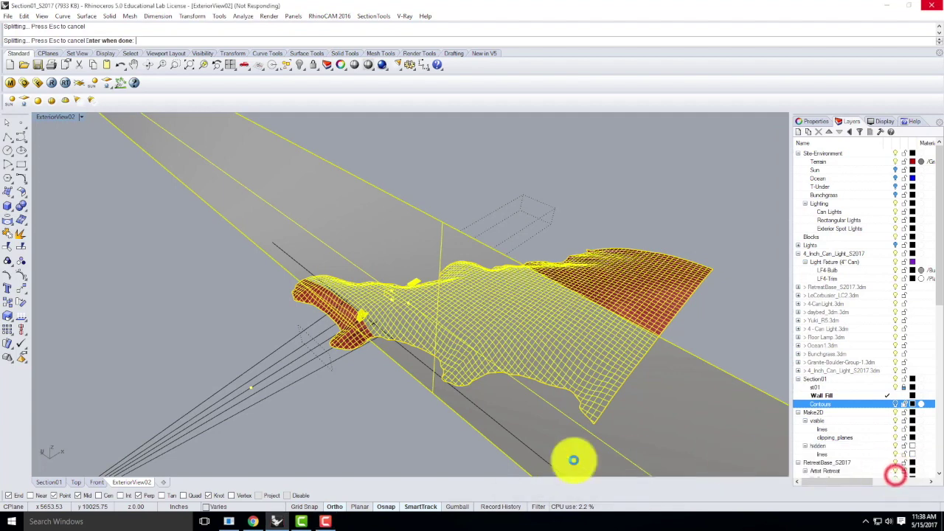
Launch Adobe Illustrator CS6 and start opening an existing file.
click(13, 524)
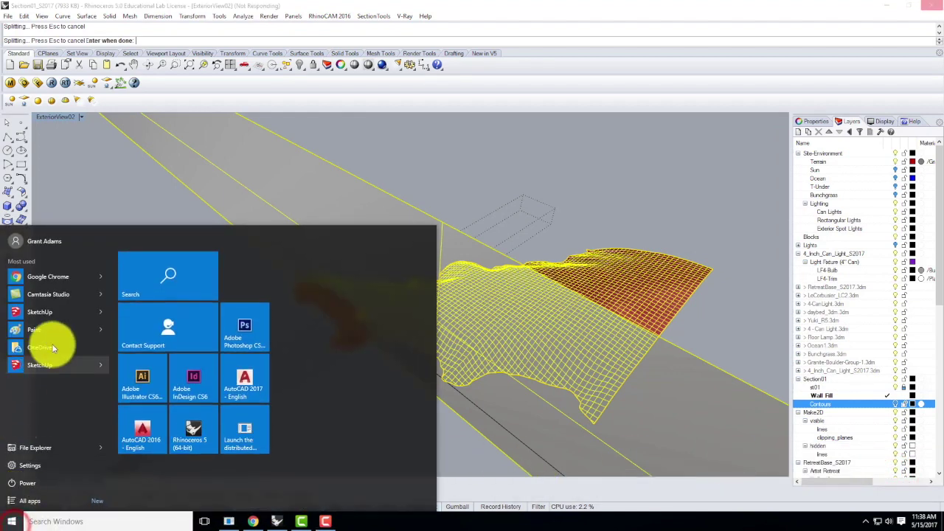
click(130, 382)
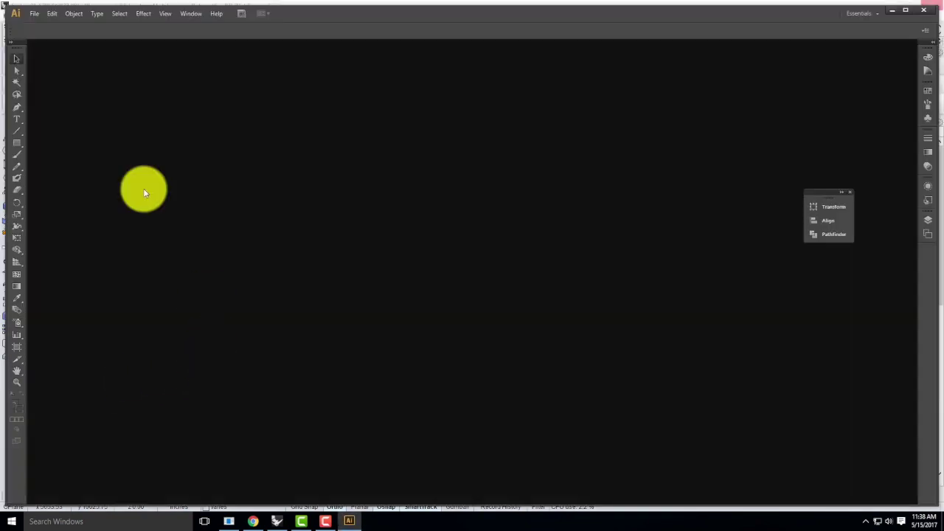
click(34, 14)
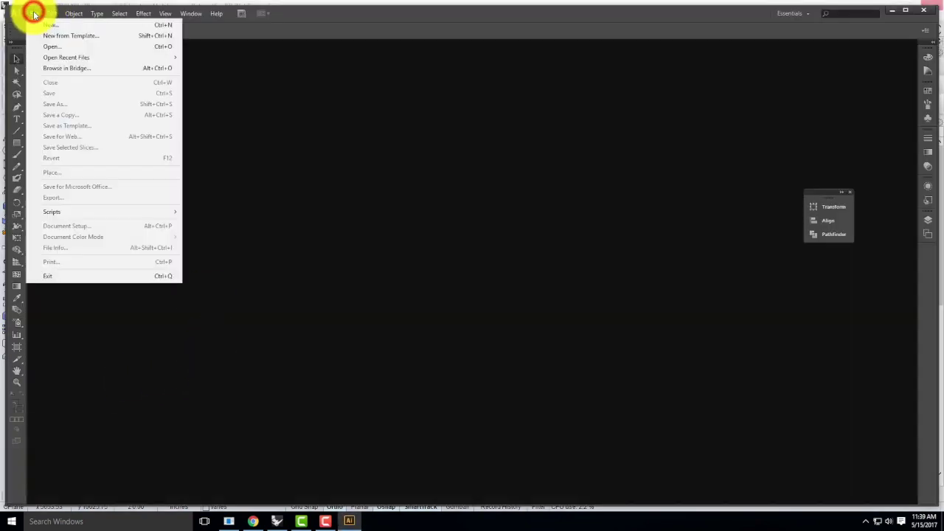
click(50, 48)
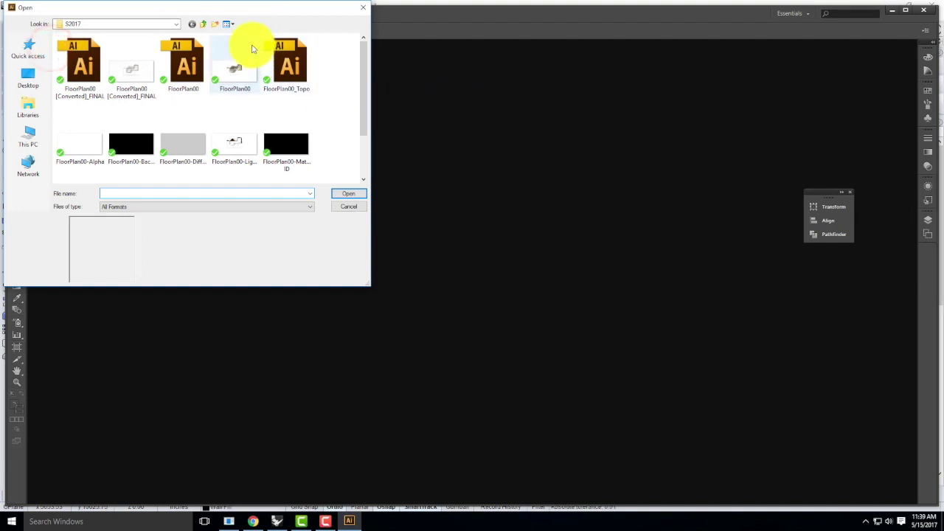
Open the Section01_S2017 drawing from the Ex230 exercise folder.
click(204, 26)
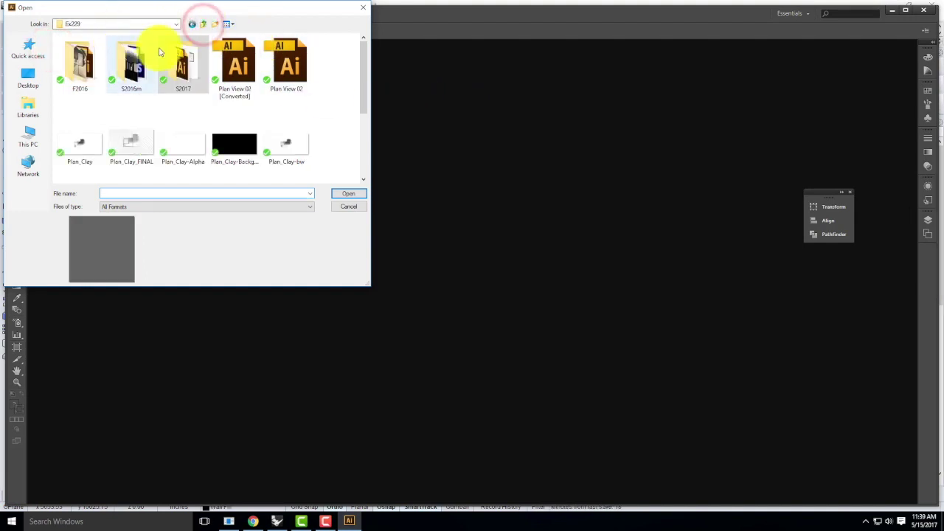
click(163, 24)
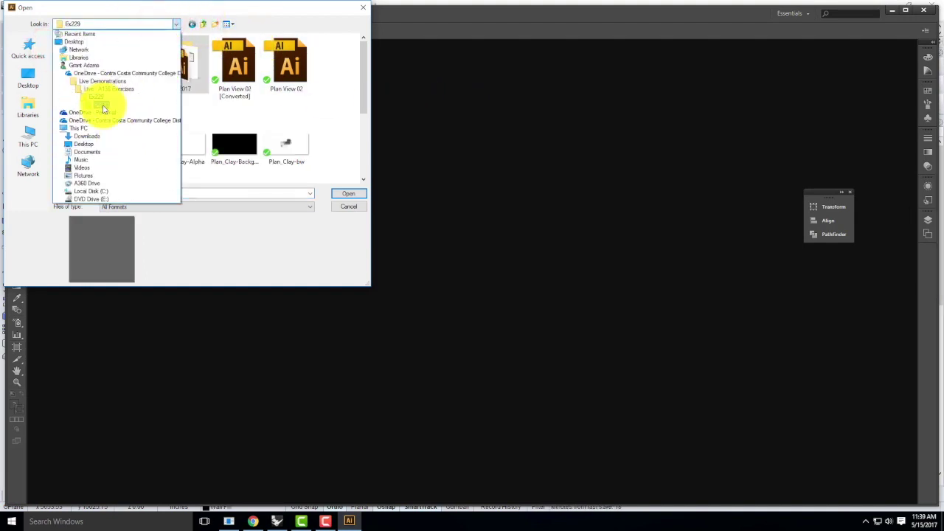
click(102, 89)
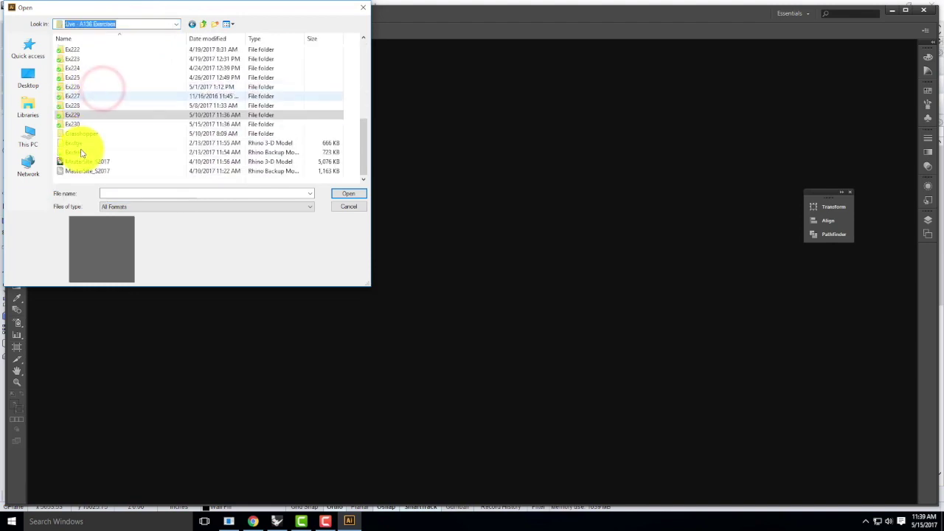
double_click(82, 127)
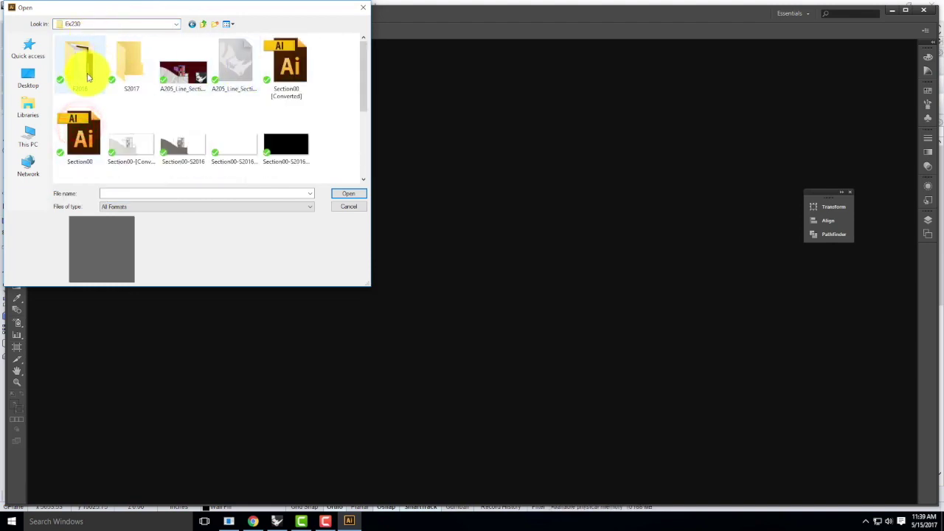
click(130, 67)
double_click(131, 66)
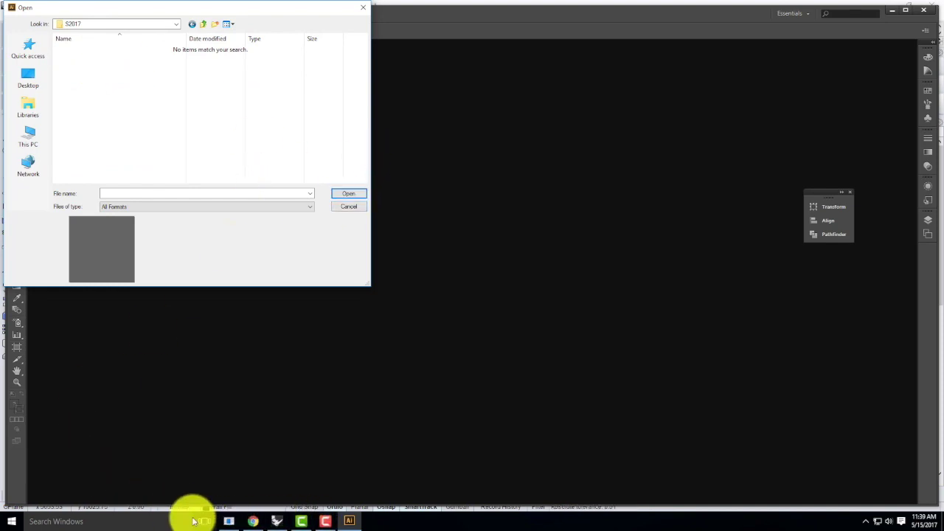
click(203, 23)
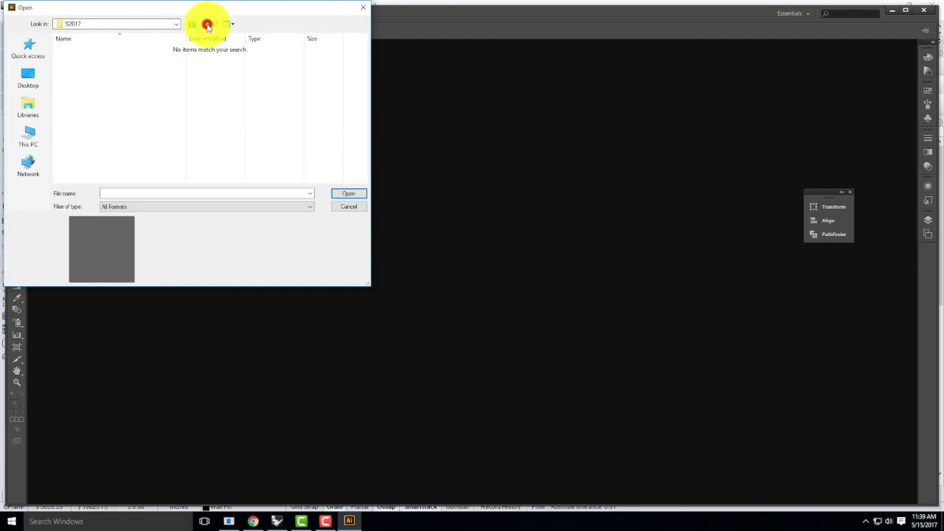
scroll(313, 110, down, 3)
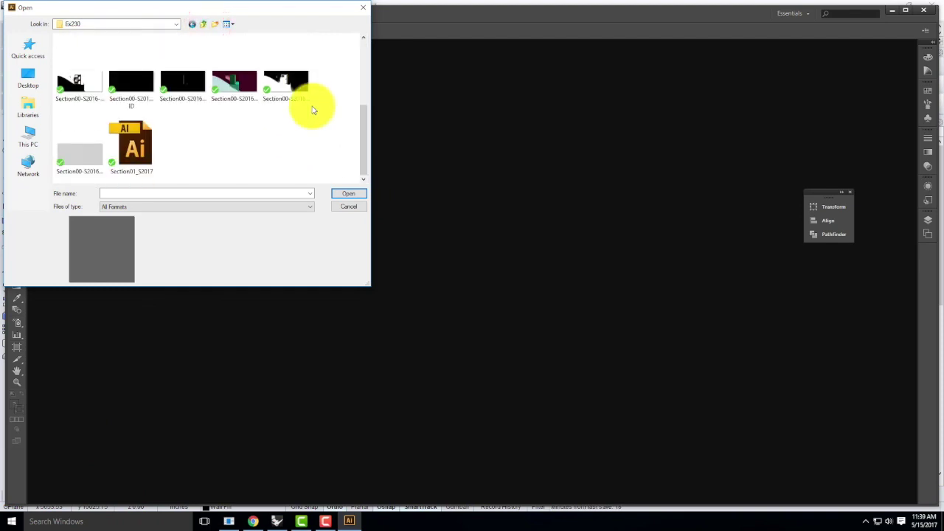
double_click(136, 139)
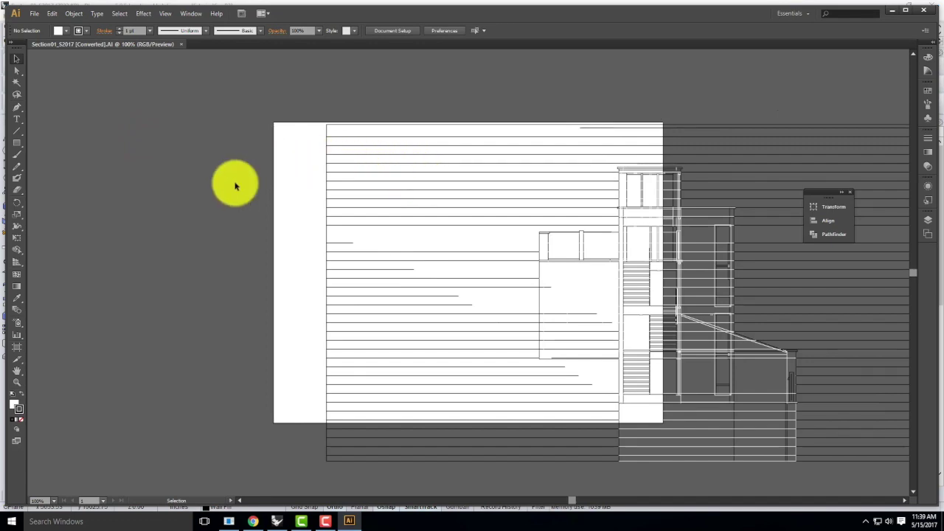
Resize the artboard to fit the whole section drawing, about 1424 by 685 px.
scroll(438, 184, down, 2)
drag(589, 156, 482, 154)
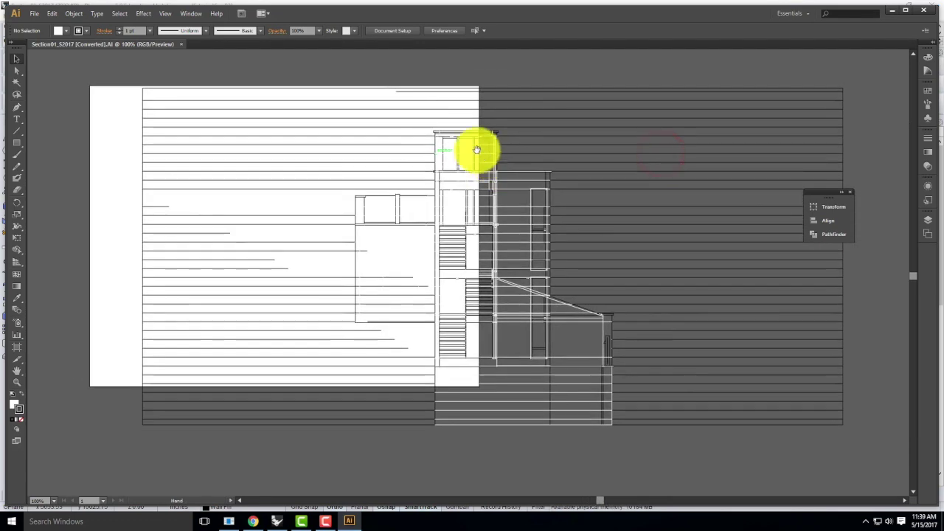
click(17, 346)
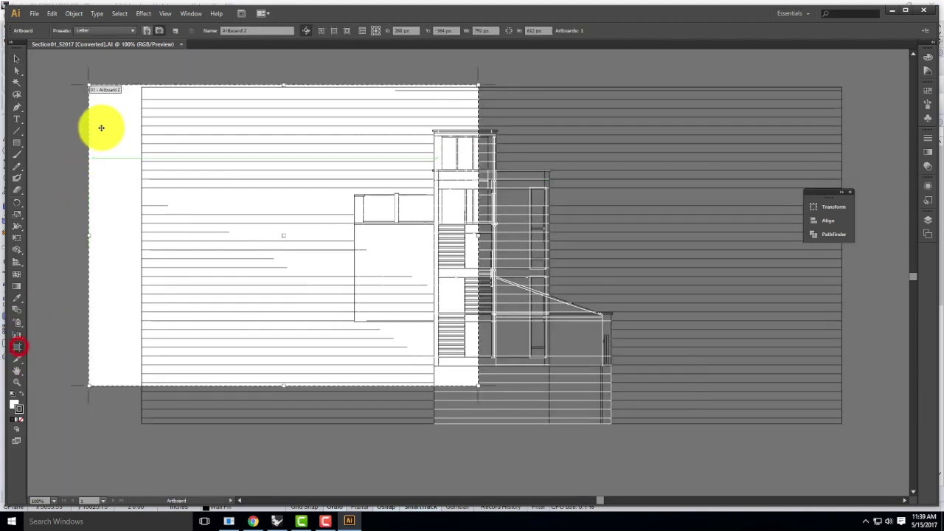
click(89, 85)
drag(108, 88, 142, 88)
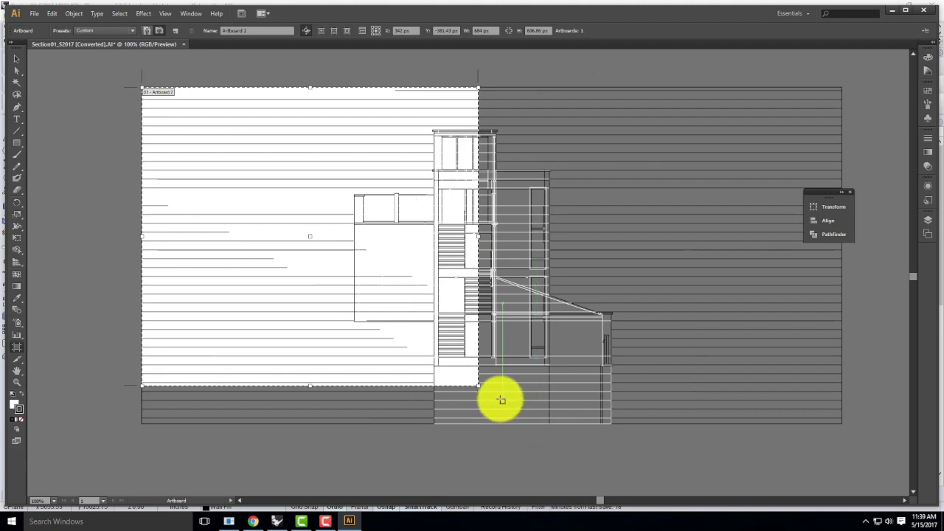
drag(479, 385, 846, 428)
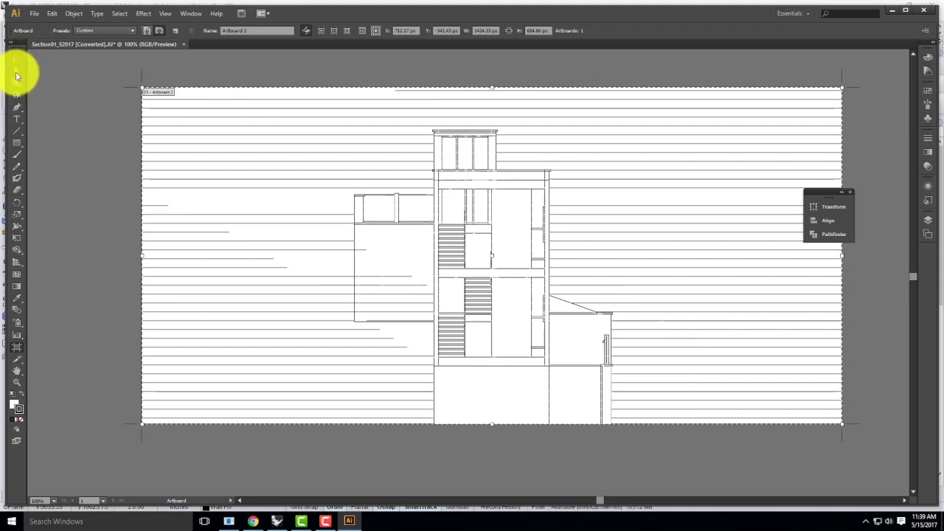
click(17, 57)
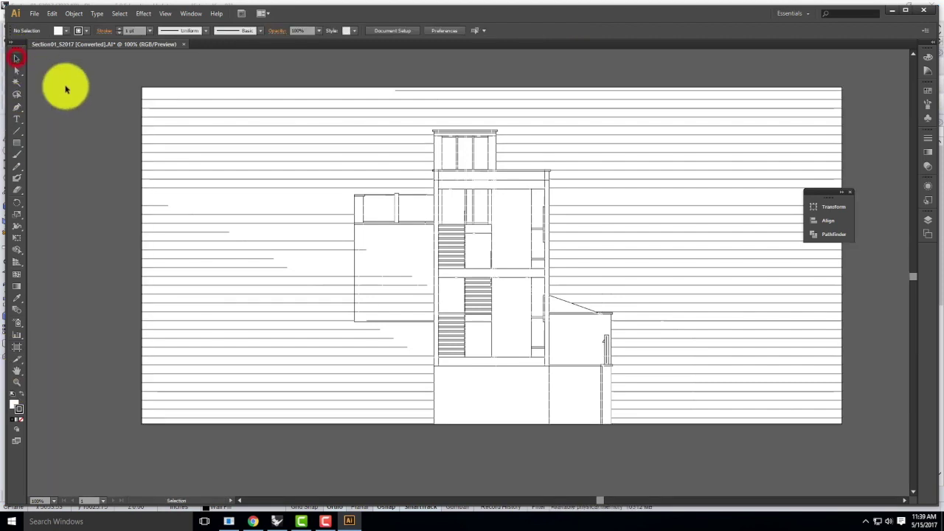
Rename the Make2D hidden lines layer as Hidden.
click(928, 219)
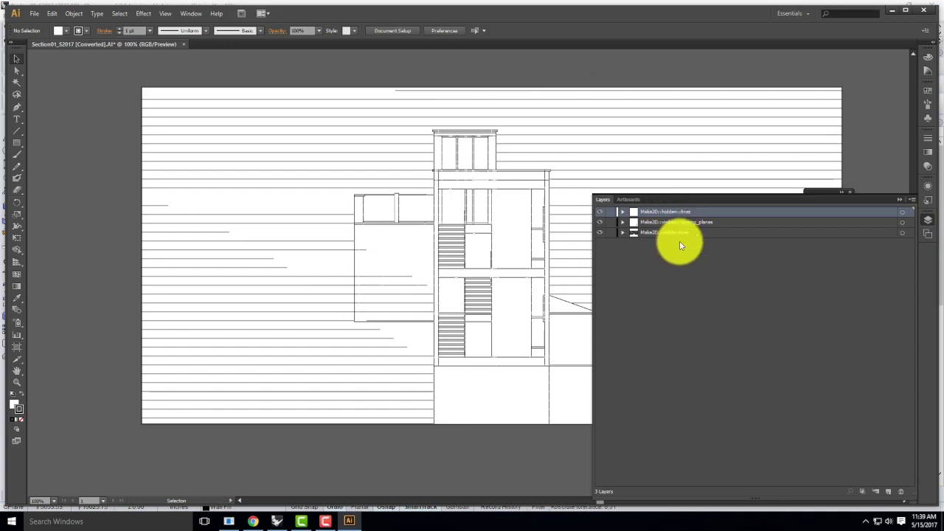
double_click(652, 213)
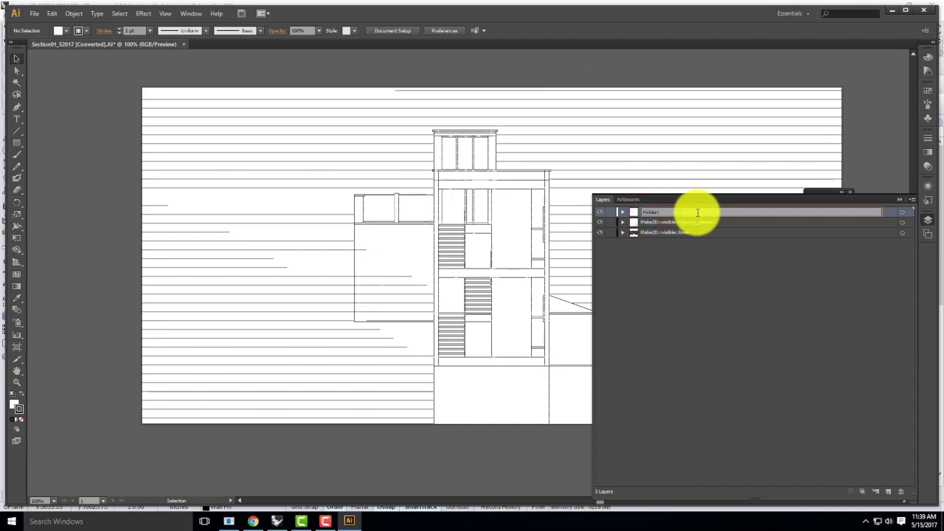
click(742, 273)
Set the Hidden layer's color to Light Blue and select all the artwork on it.
double_click(720, 213)
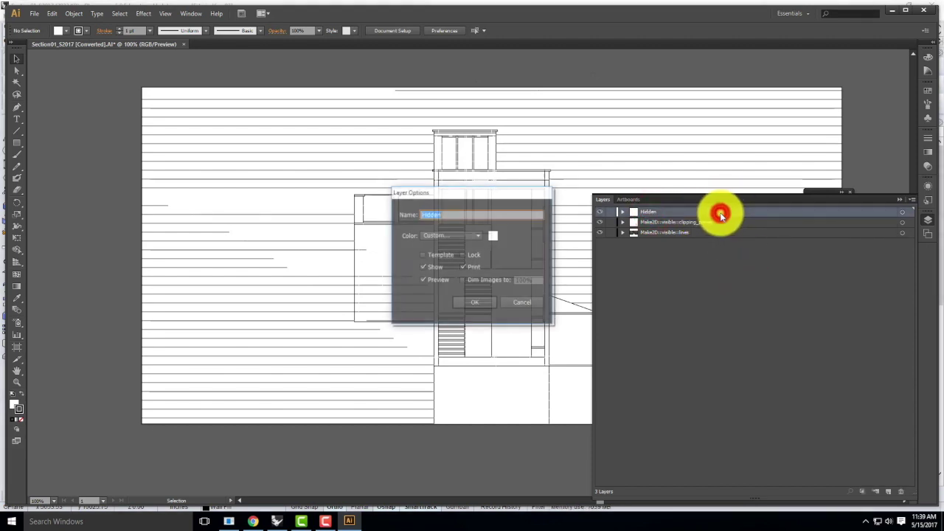
click(477, 235)
click(453, 262)
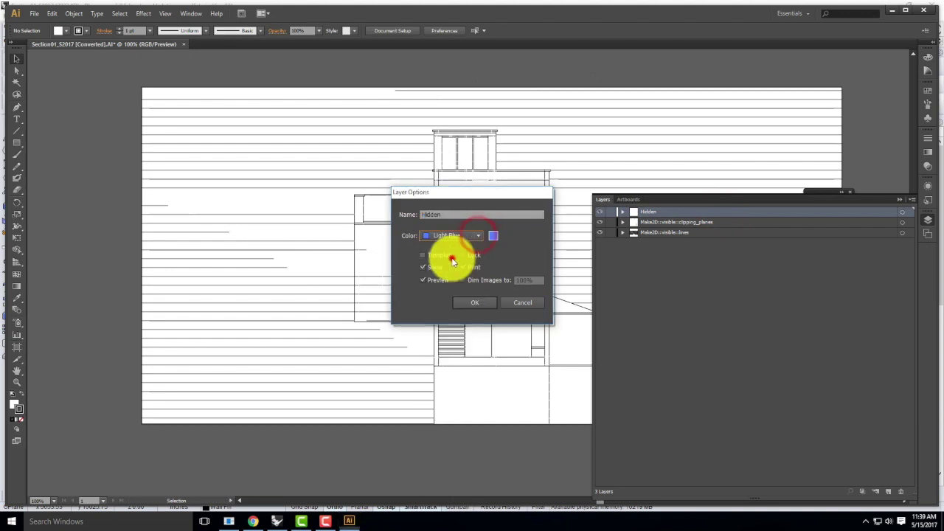
click(472, 302)
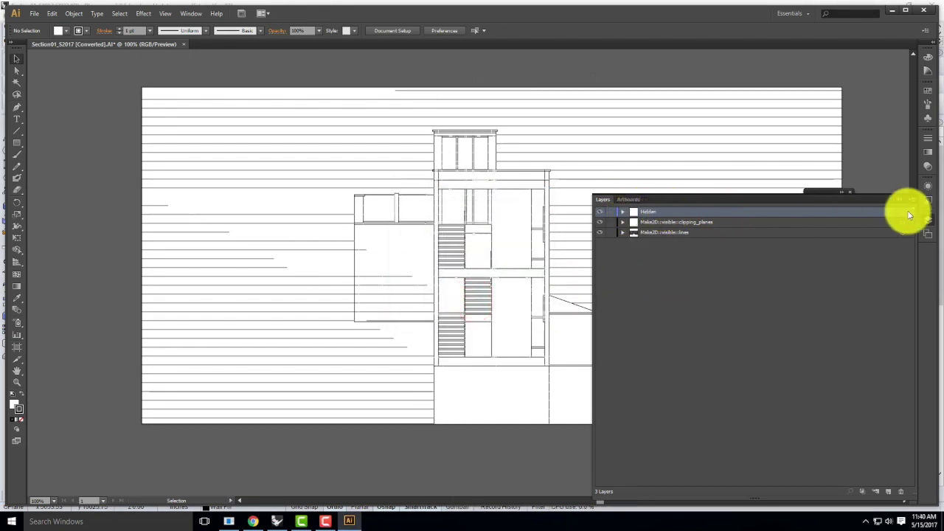
click(910, 214)
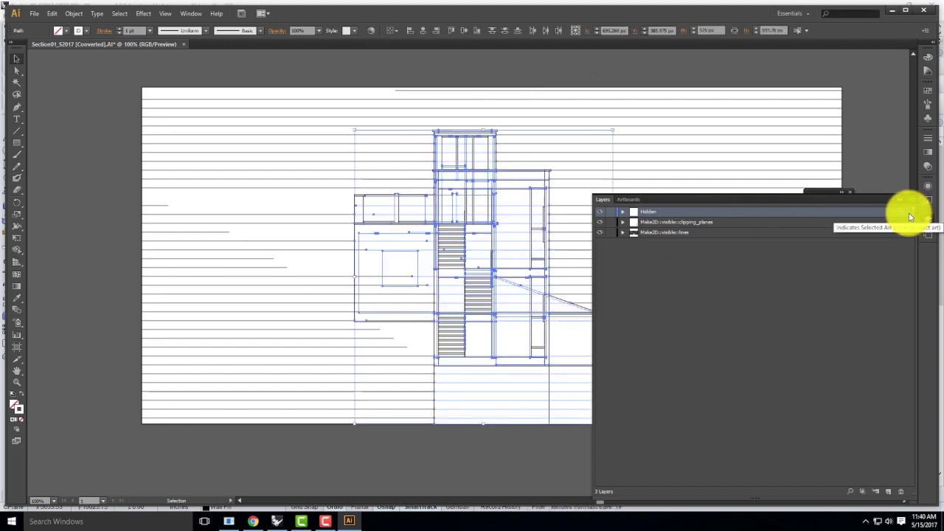
key(Escape)
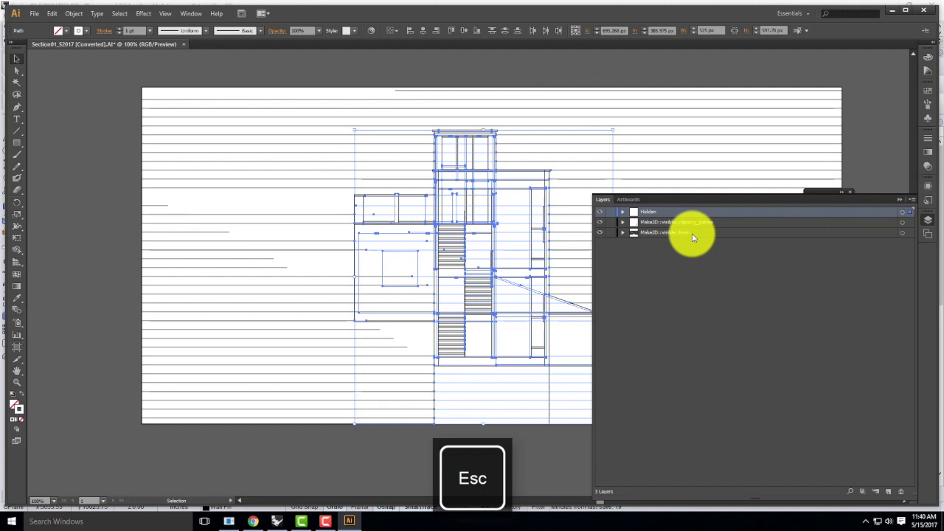
Rename the Make2D visible lines layer as Visible and move it above the Hidden layer.
double_click(664, 233)
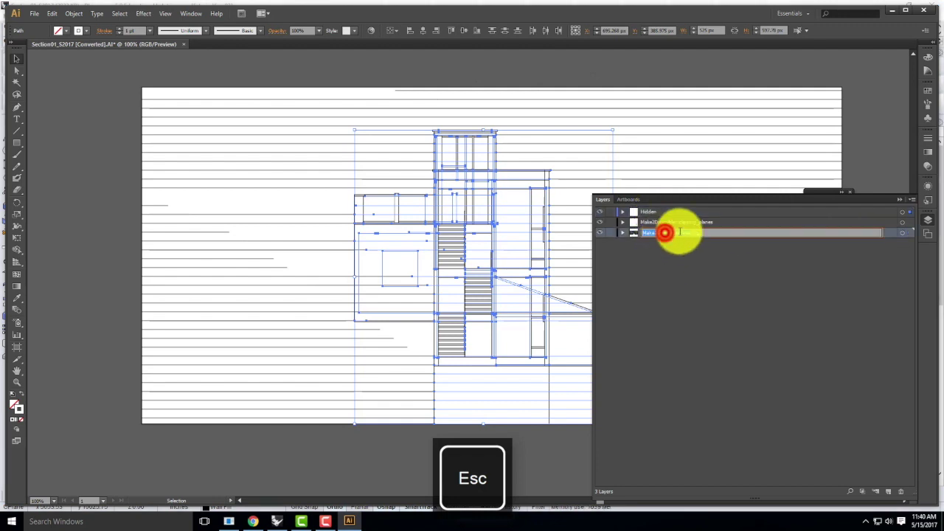
key(shift+BackSpace)
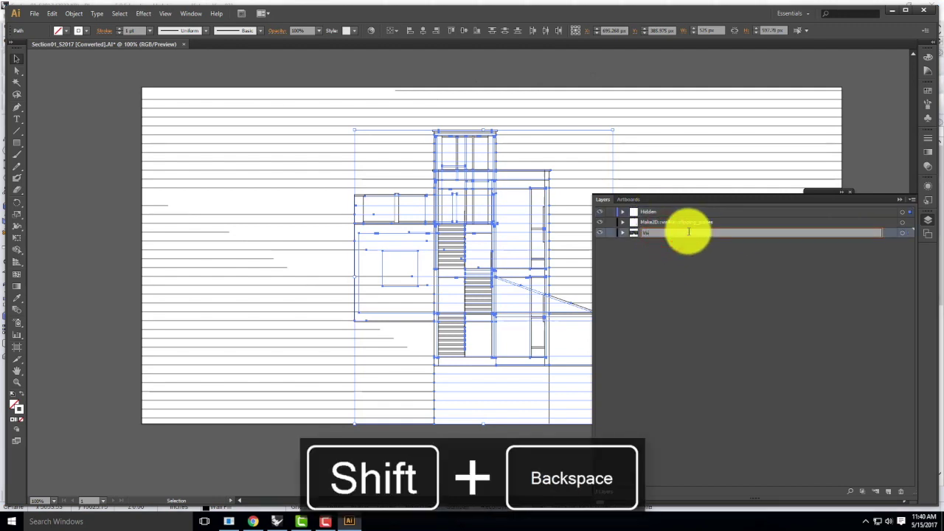
text(Visible)
key(Return)
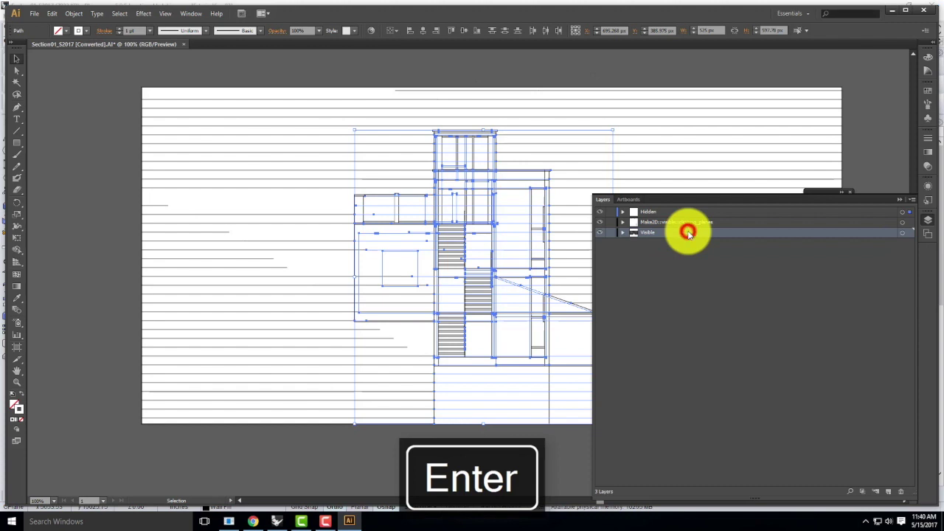
click(721, 258)
drag(691, 233, 691, 211)
click(664, 212)
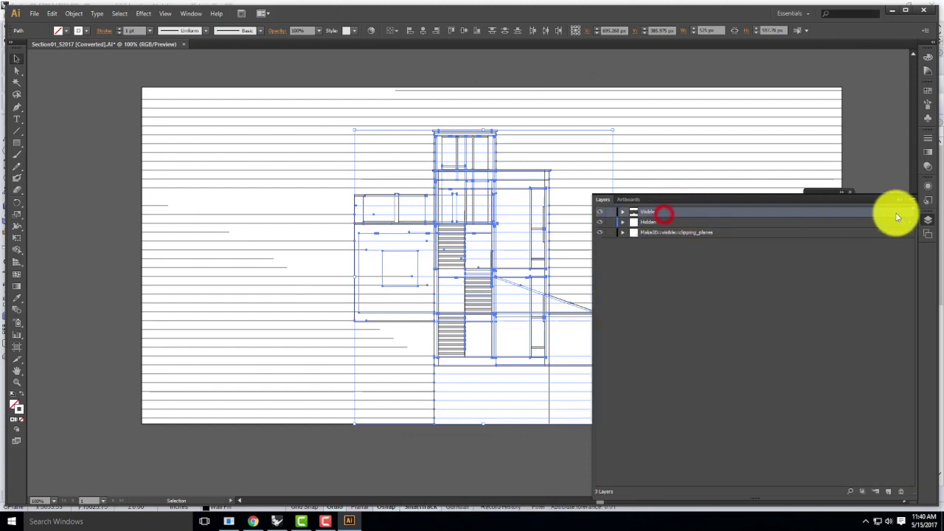
Select all artwork on the Visible layer and check its stroke weight.
click(910, 212)
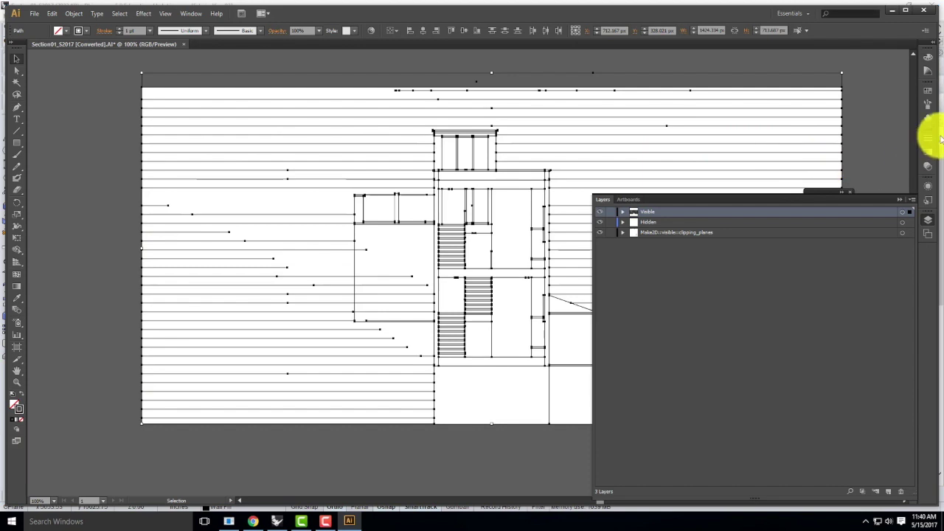
click(934, 144)
click(854, 144)
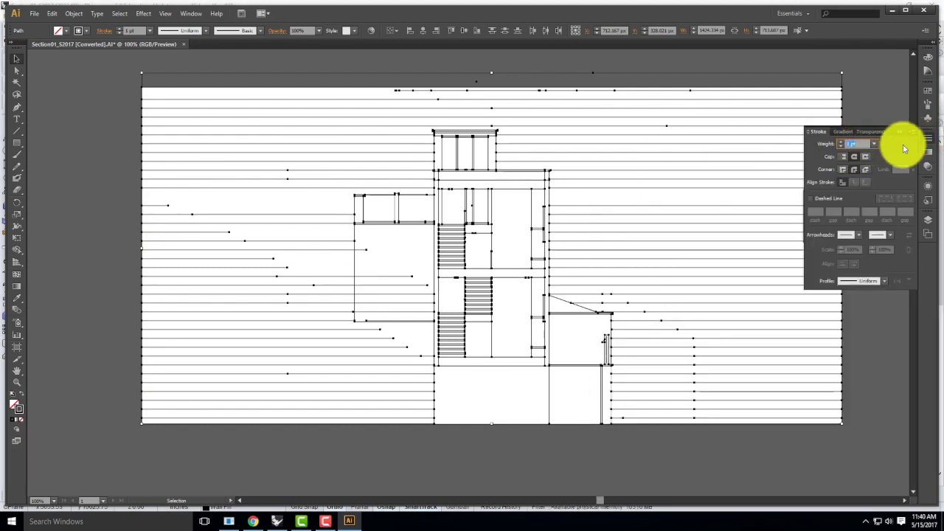
key(Escape)
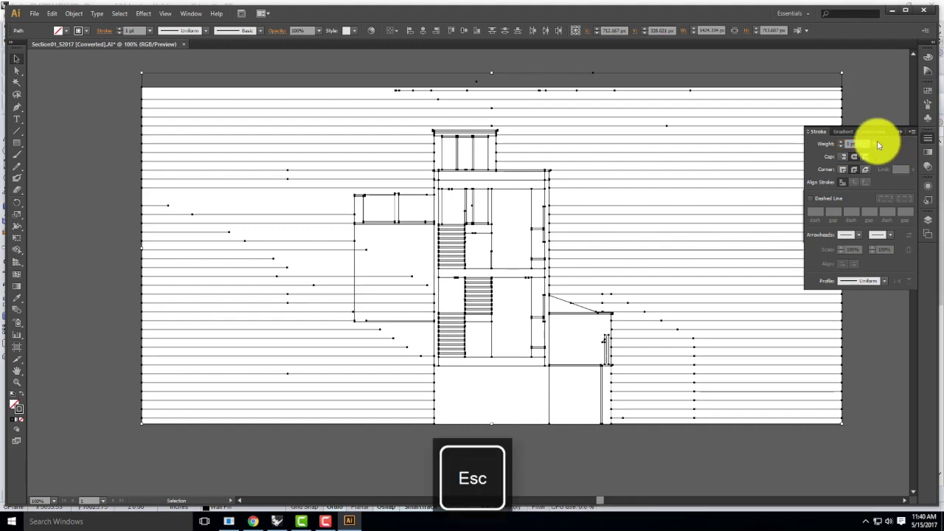
click(872, 110)
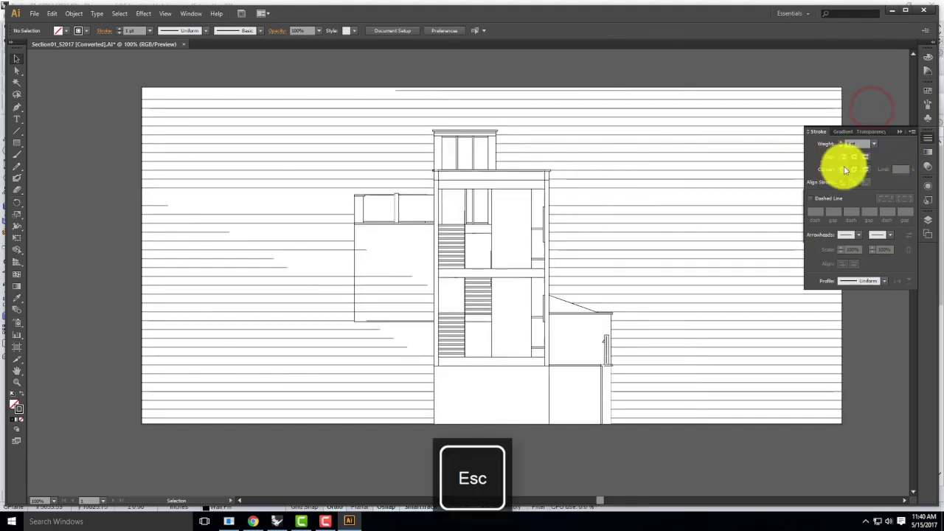
Rename the Make2D visible clipping planes layer as Visible2 and move it between the Visible and Hidden layers.
click(928, 219)
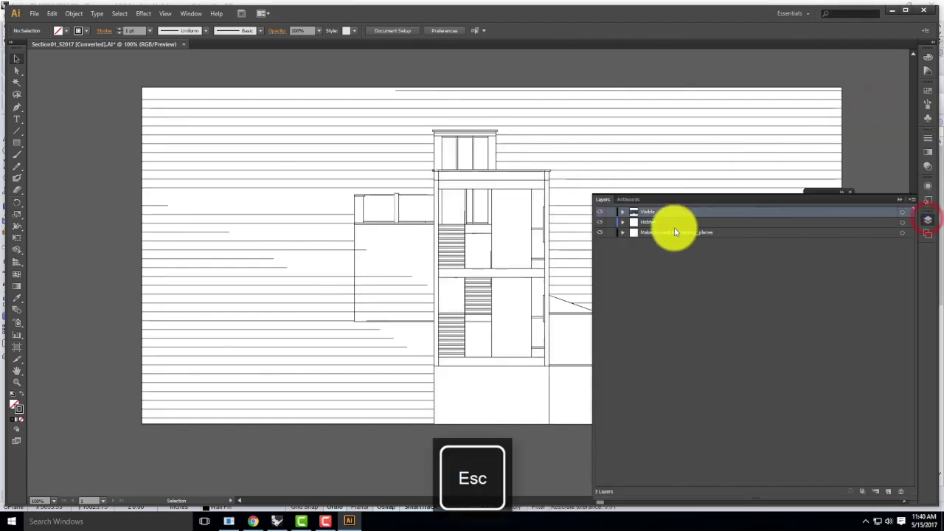
click(599, 236)
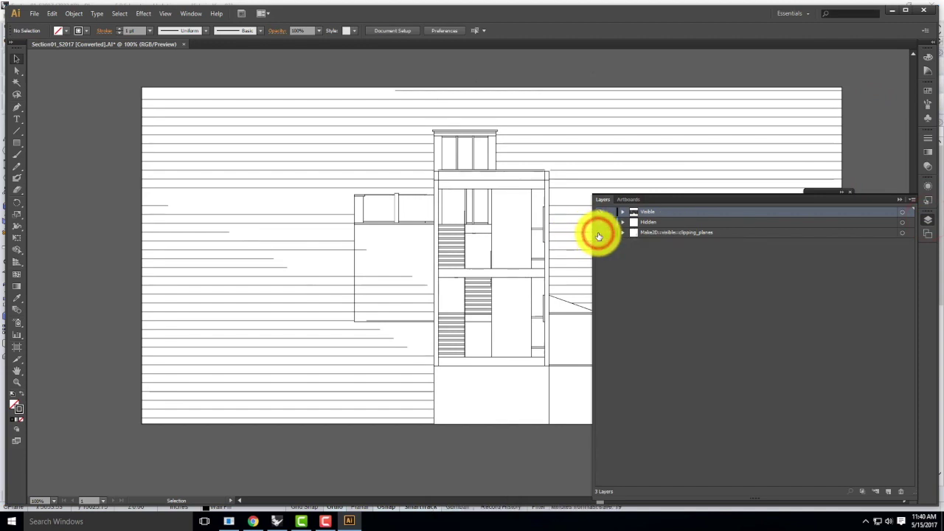
double_click(686, 232)
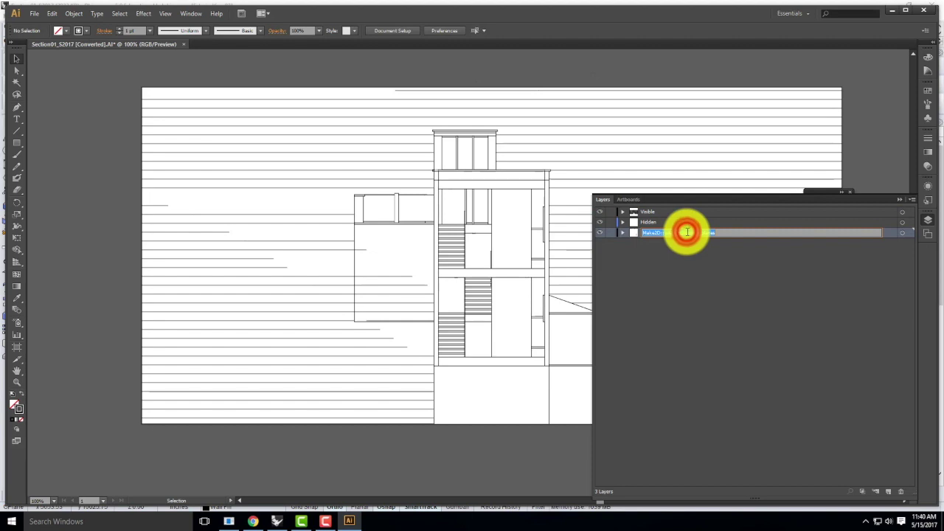
click(752, 262)
click(699, 230)
drag(693, 230, 672, 223)
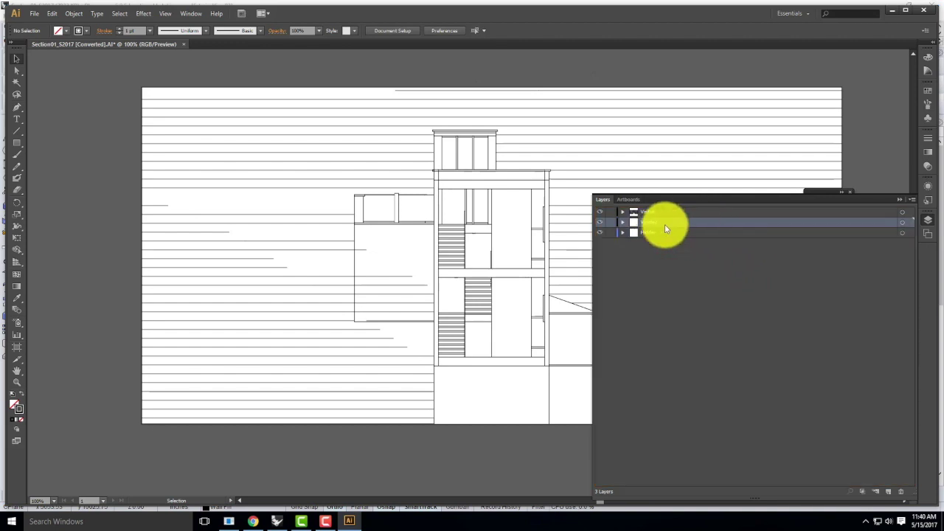
Select the artwork on both the Visible and Visible2 layers and check its stroke settings.
click(906, 211)
shift+click(910, 222)
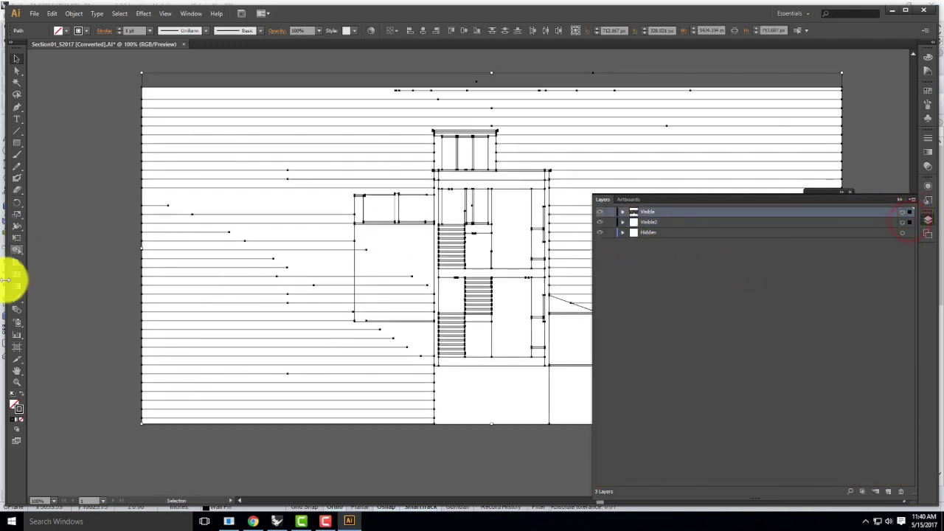
click(927, 139)
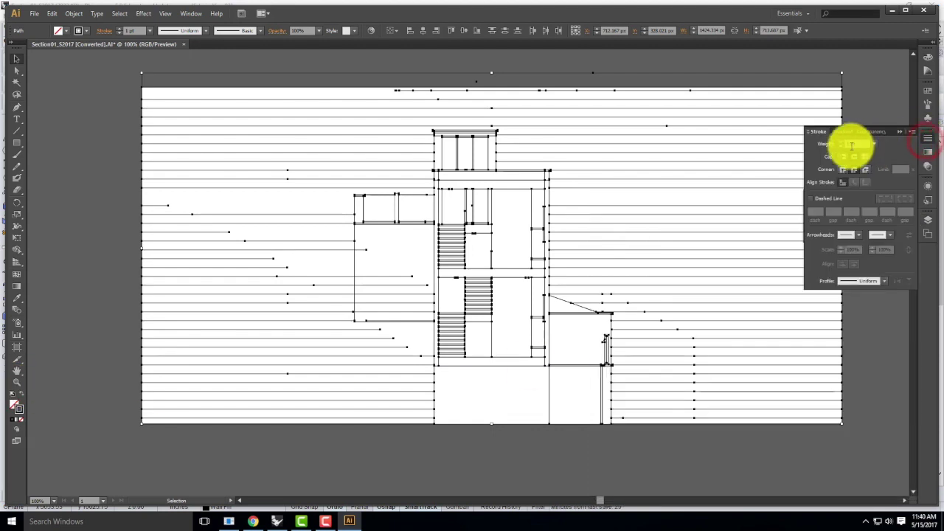
click(927, 219)
click(508, 454)
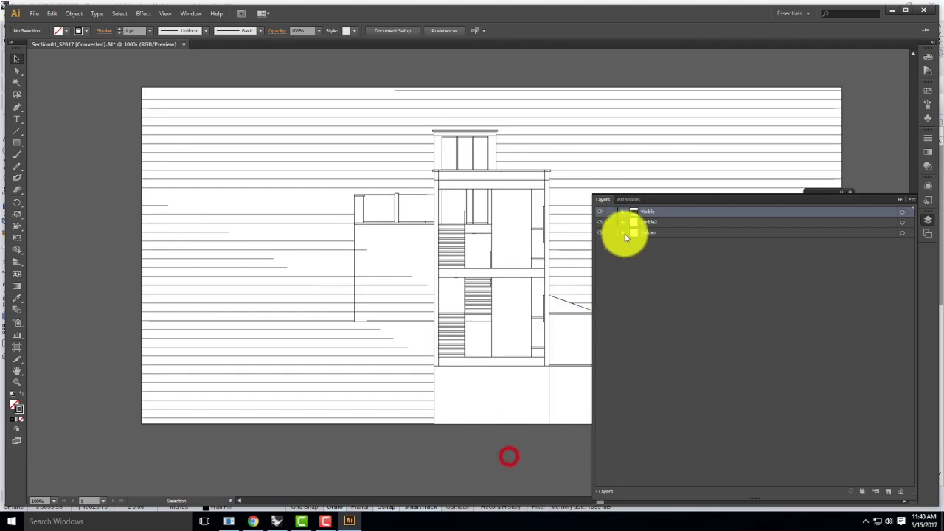
Select all artwork on the Hidden layer and set its stroke color to mid-gray #707070.
click(687, 232)
click(909, 233)
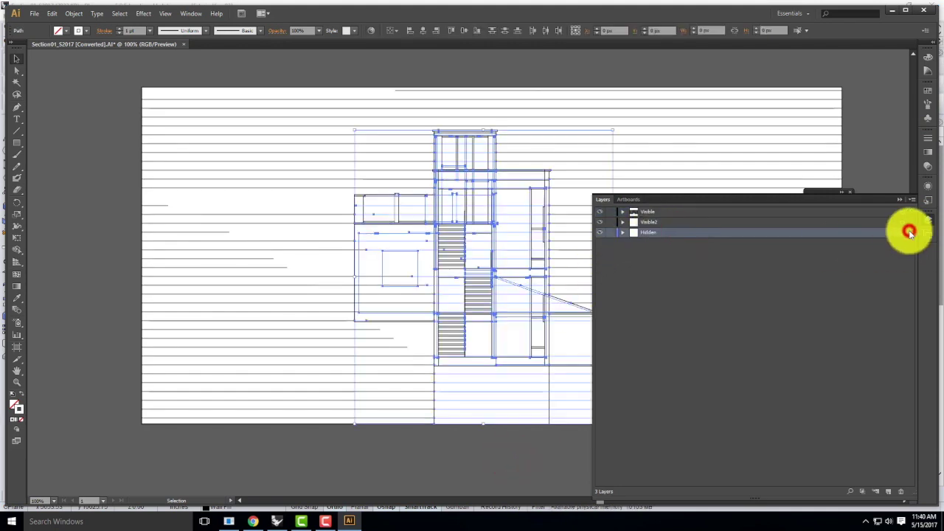
double_click(20, 408)
drag(343, 229, 342, 265)
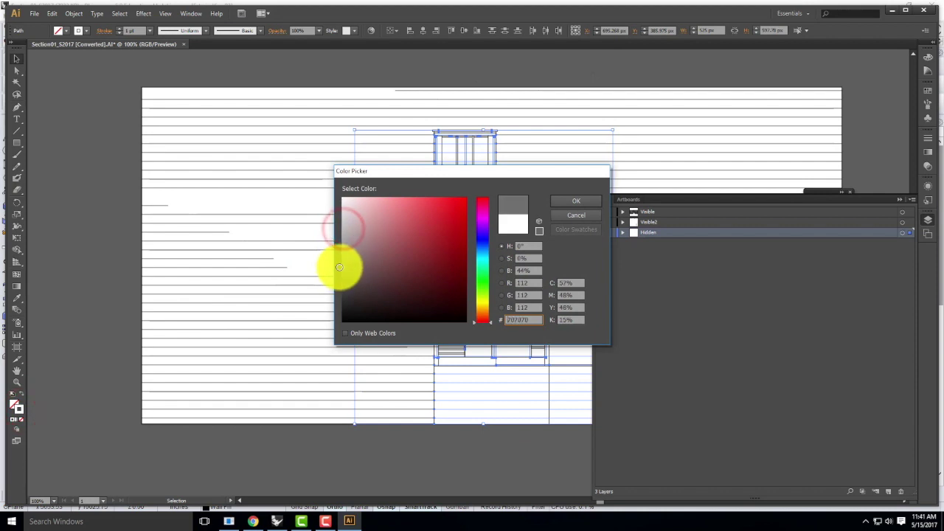
Set the selected Hidden layer linework to a 0.25 pt stroke weight and make it a dashed line with a 2 pt gap.
click(928, 138)
click(859, 143)
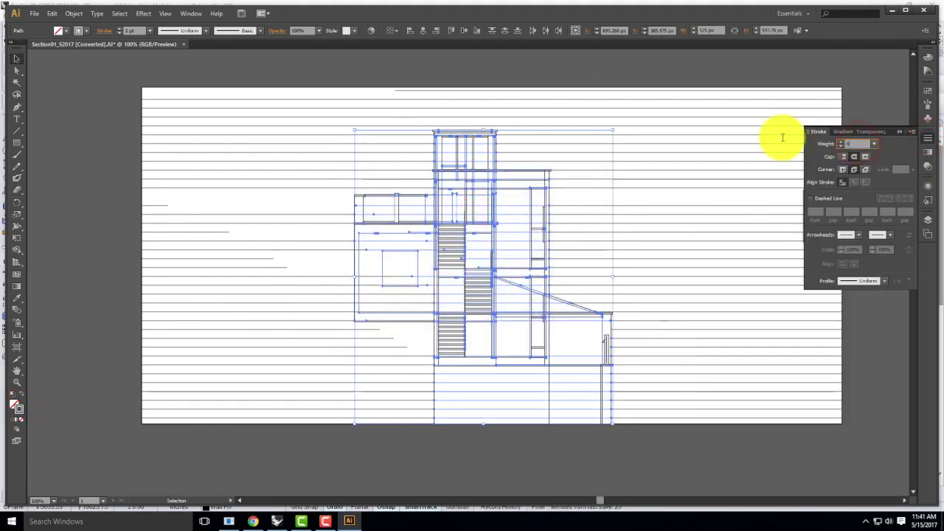
text(0.25)
key(Tab)
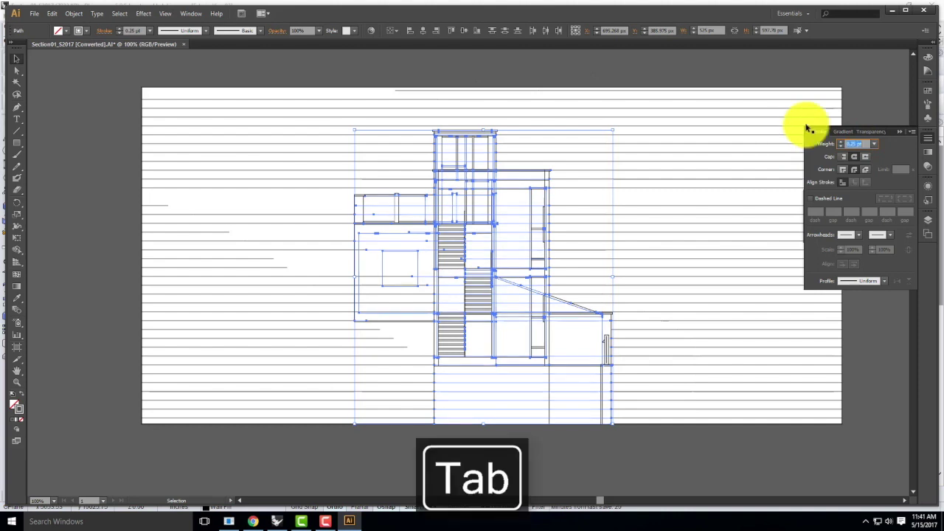
click(811, 199)
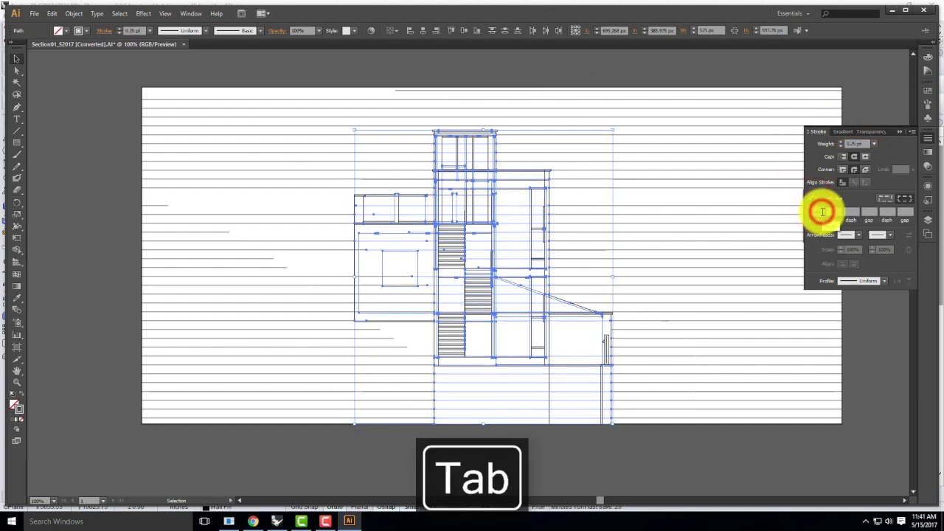
click(821, 212)
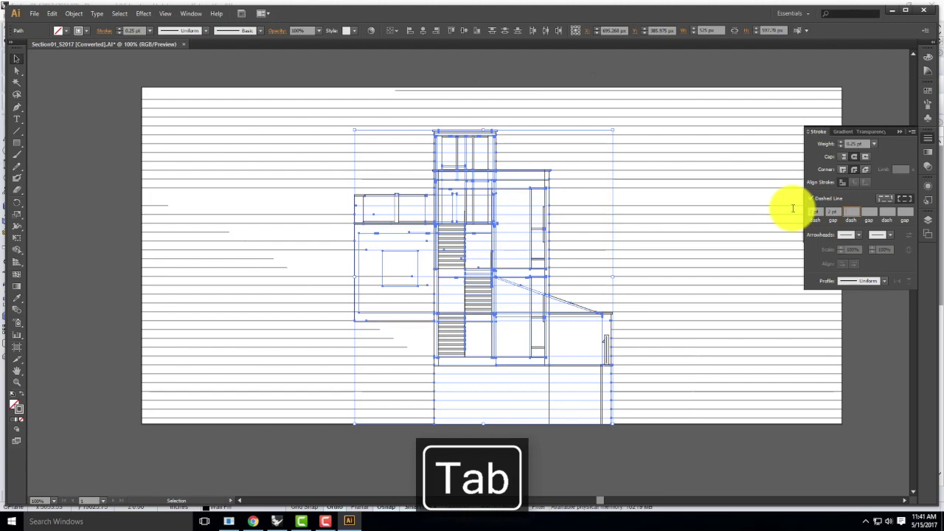
Deselect the section linework and examine the dashed hidden lines around the stairs and walls up close.
click(864, 77)
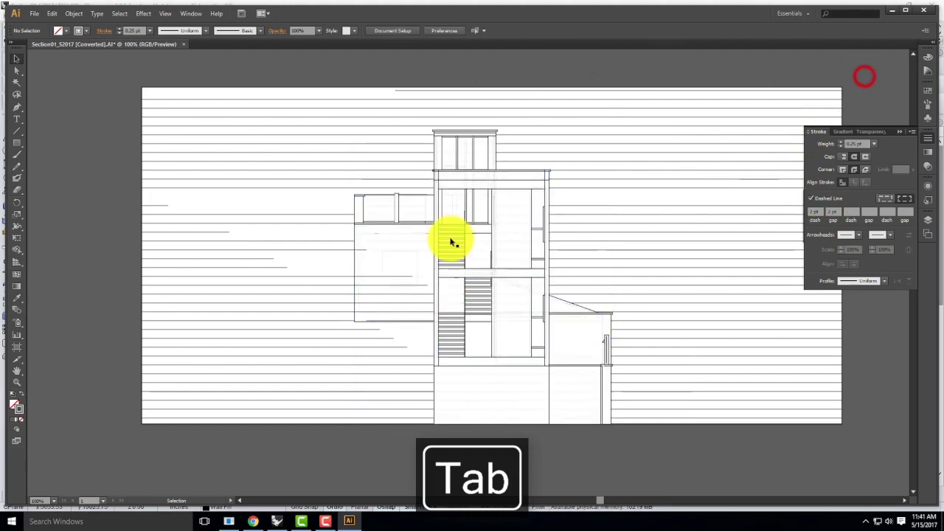
scroll(500, 248, up, 1)
key(ctrl+equal)
key(ctrl+equal)
key(ctrl+equal)
key(ctrl+equal)
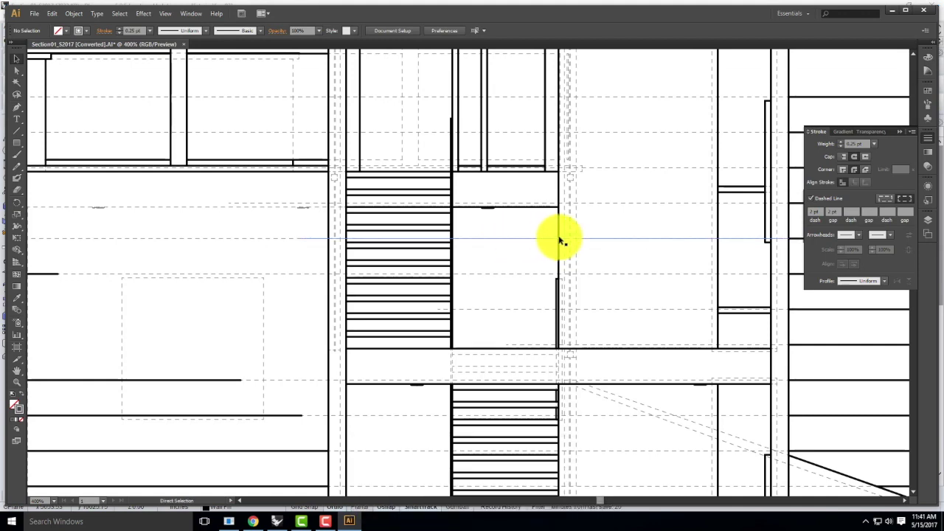
key(ctrl+minus)
key(ctrl+minus)
key(ctrl+minus)
key(ctrl+minus)
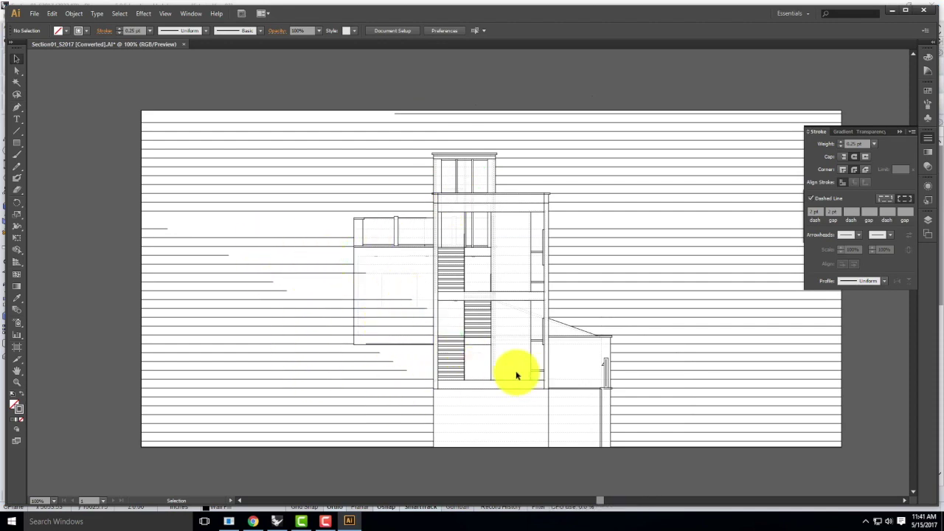
Switch to Rhinoceros, deselect the terrain and other objects, and restore the four-viewport layout from ExteriorView02.
click(276, 521)
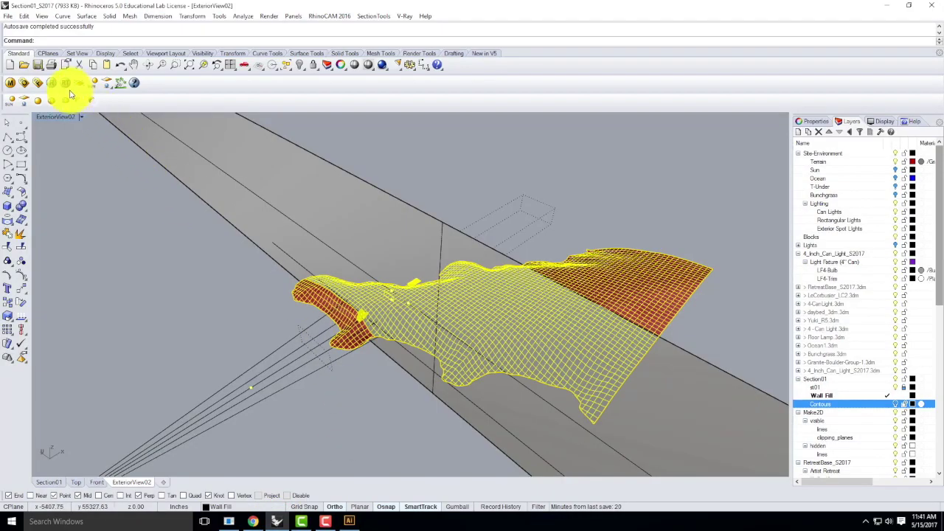
click(82, 7)
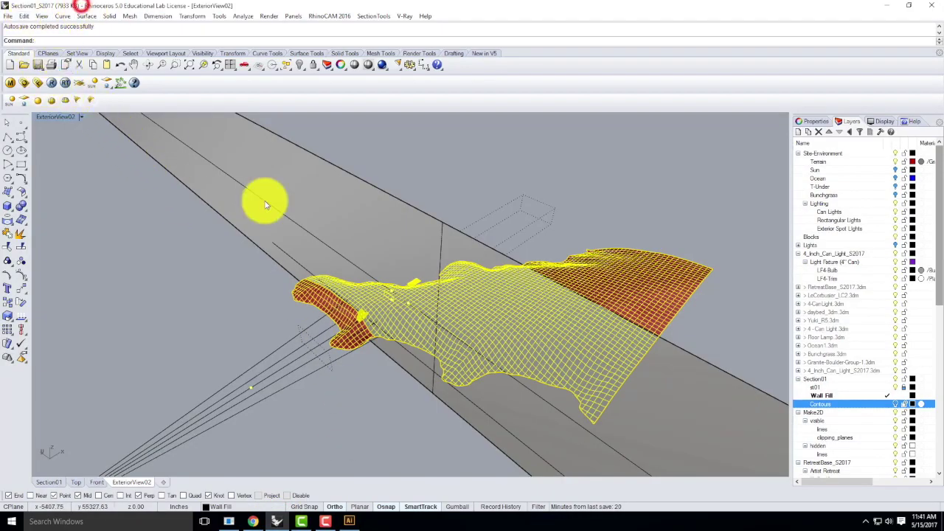
scroll(377, 390, up, 3)
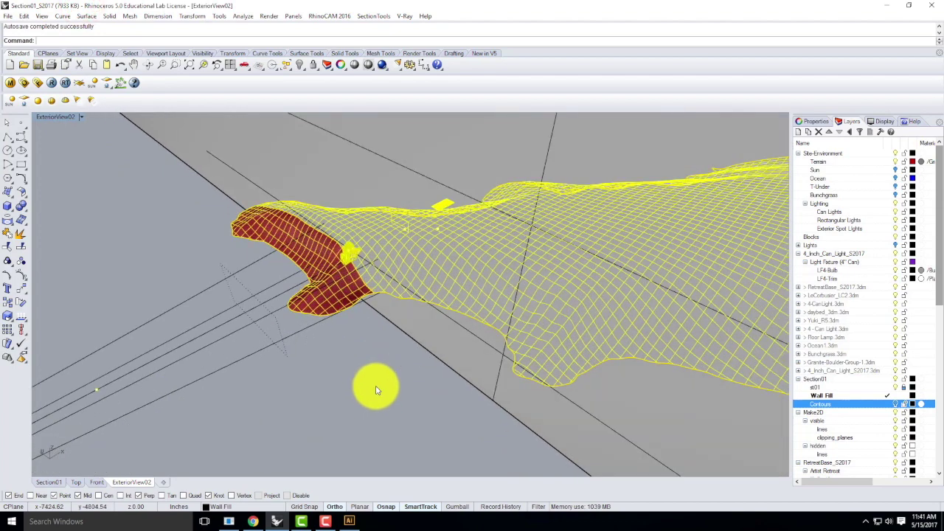
click(357, 349)
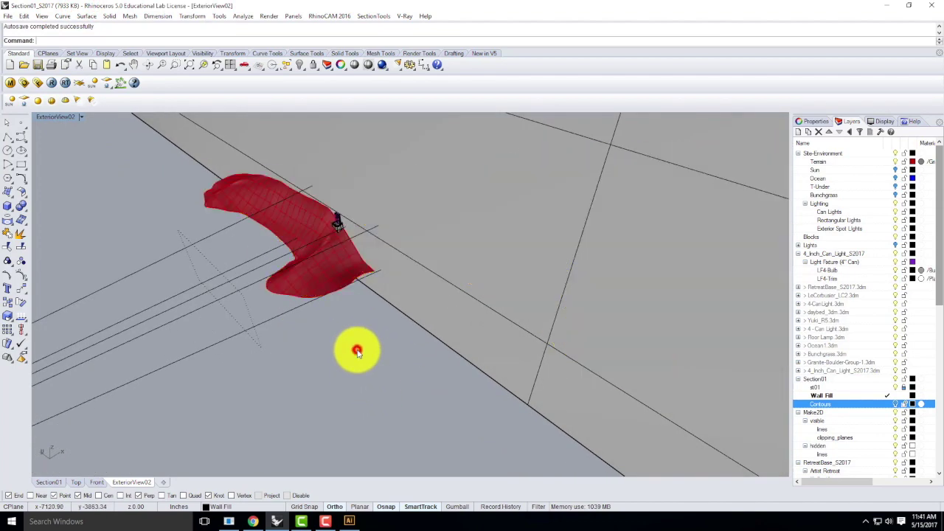
double_click(59, 116)
mouse_move(319, 367)
right_down()
mouse_move(276, 358)
mouse_move(276, 332)
mouse_move(282, 338)
right_up()
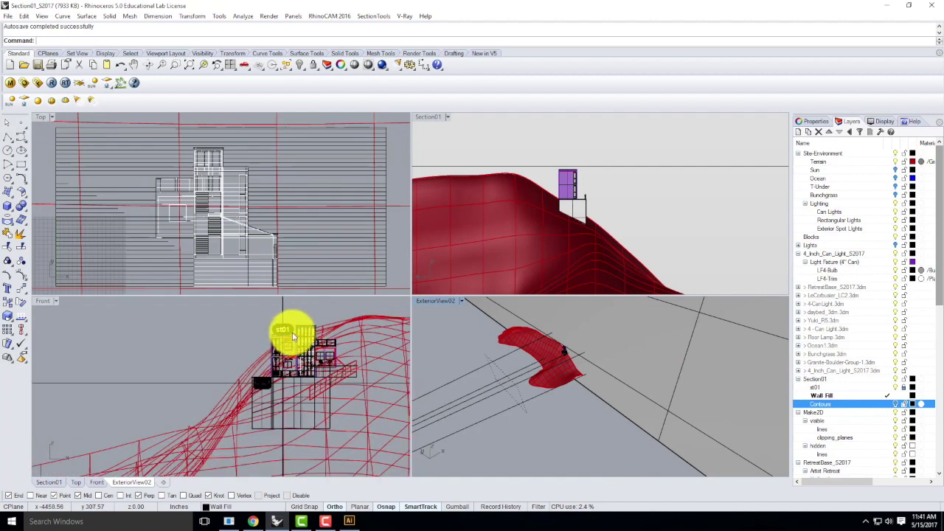
Change the Front viewport to the Back view, maximize it, and select everything on the downhill side of the st01 section line.
click(54, 300)
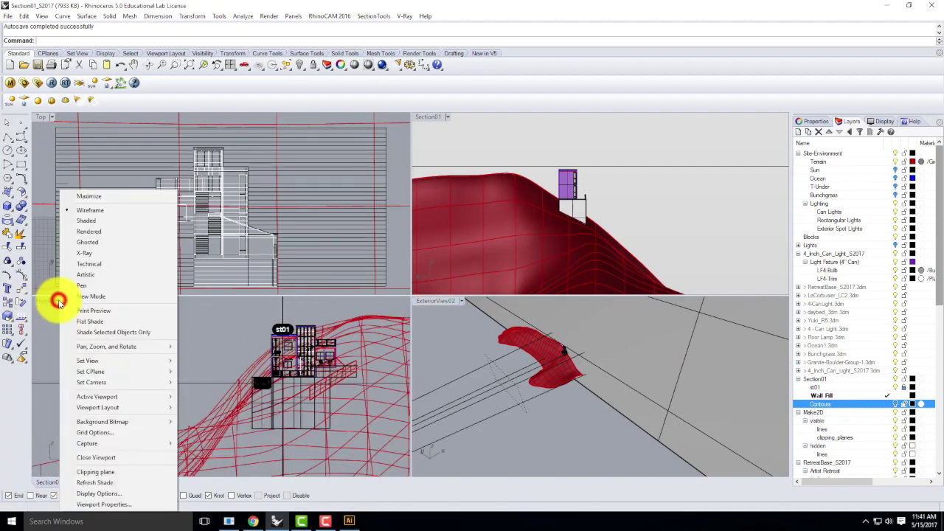
mouse_move(116, 362)
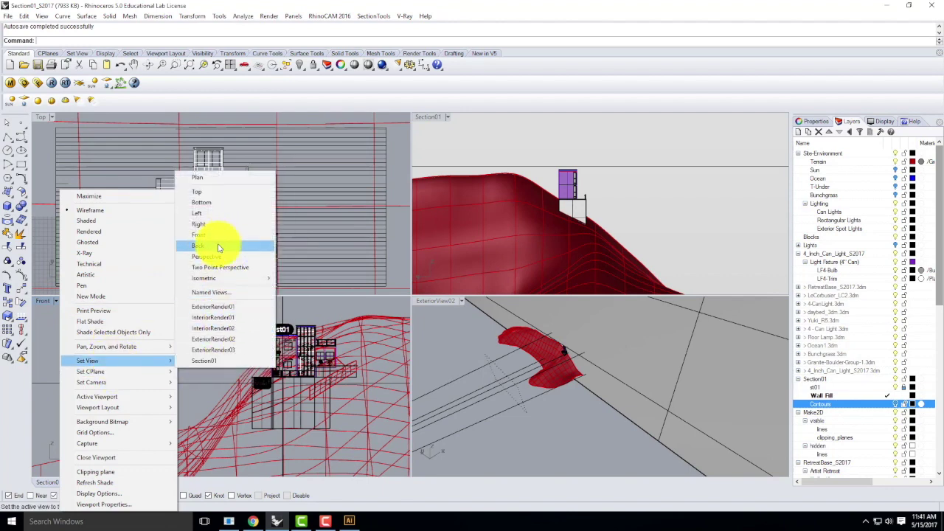
click(218, 248)
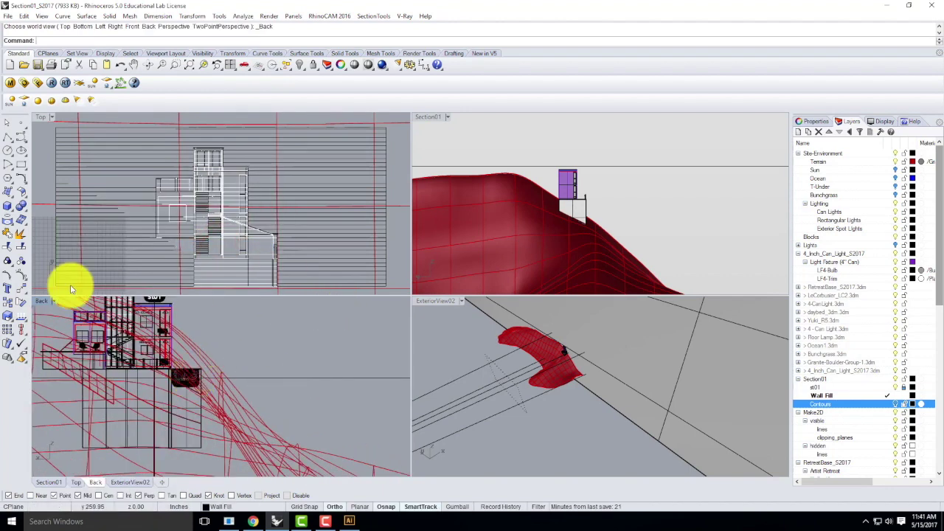
double_click(45, 301)
drag(458, 180, 316, 405)
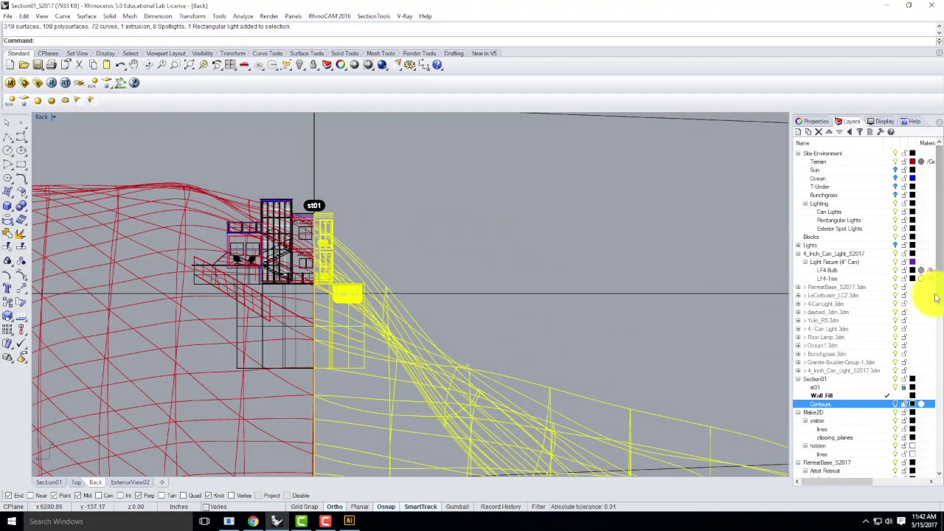
Turn off the Glass Railing layer and both Window Glass layers under RetreatBase_S2017.
drag(937, 258, 906, 332)
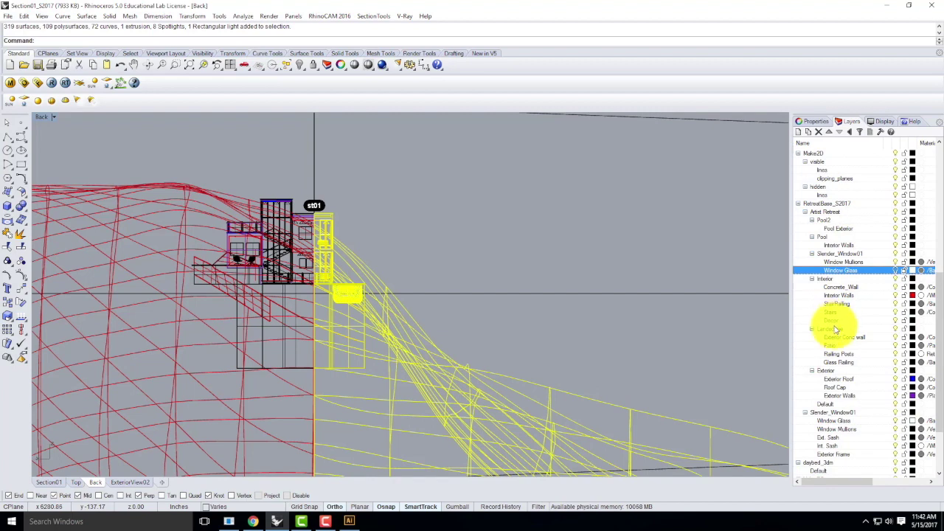
click(898, 363)
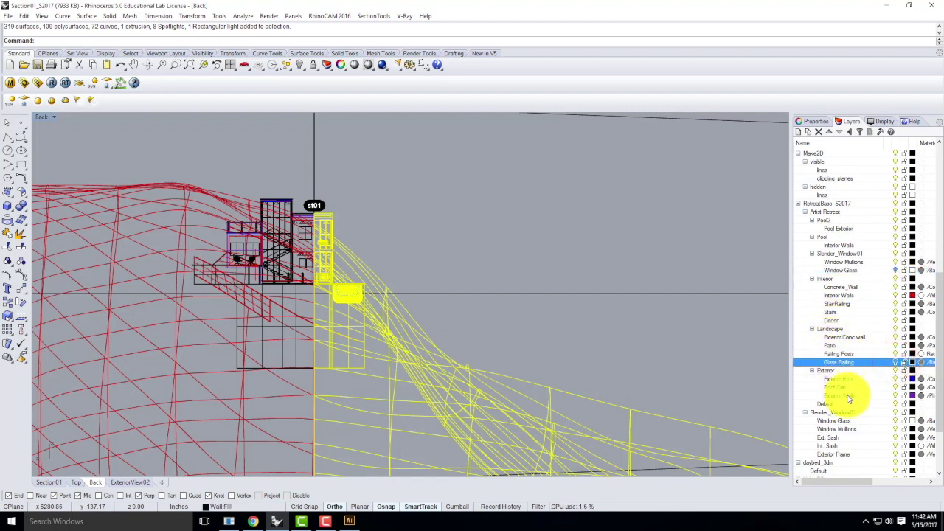
scroll(848, 398, down, 1)
click(897, 396)
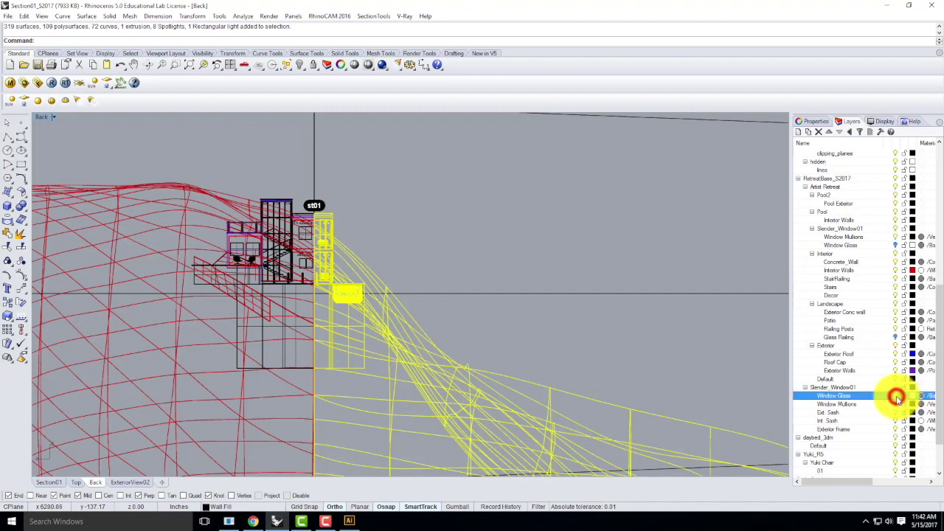
scroll(841, 372, down, 2)
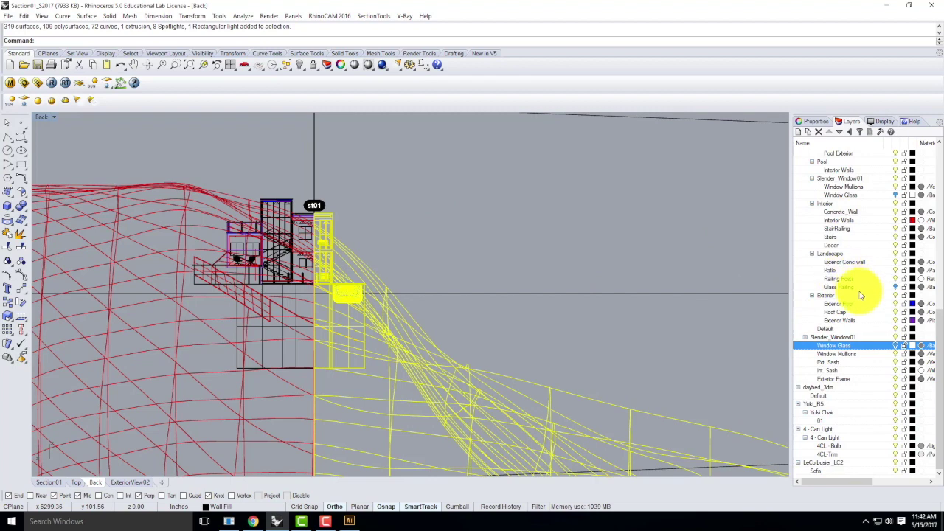
scroll(859, 295, up, 4)
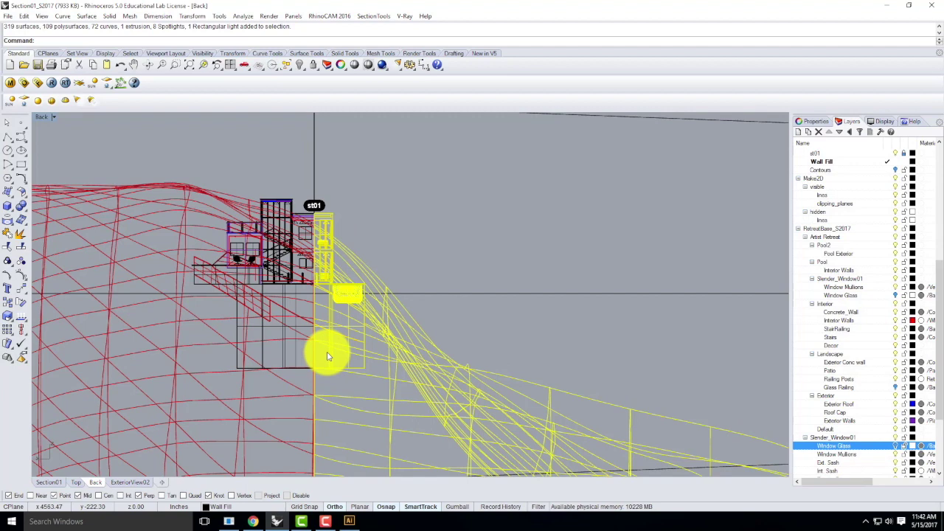
Load cThru.vismat into the V-Ray scene materials from the cThru folder in Resources, V-Ray, V-Ray Materials, Special Materials.
click(9, 84)
click(56, 145)
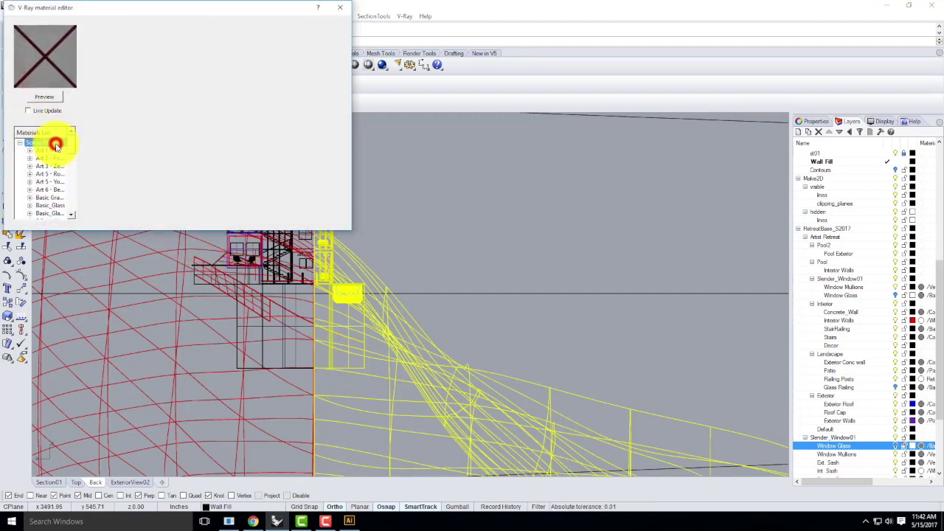
right_click(57, 147)
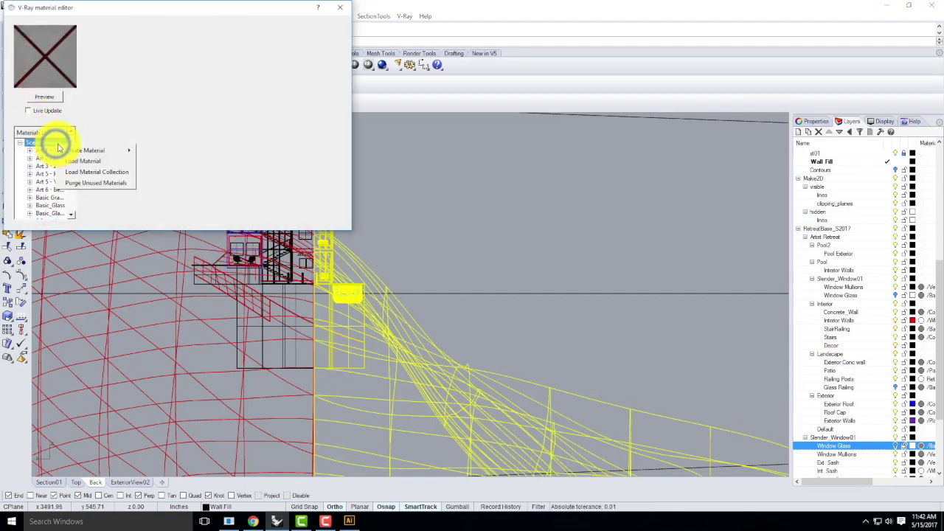
click(92, 167)
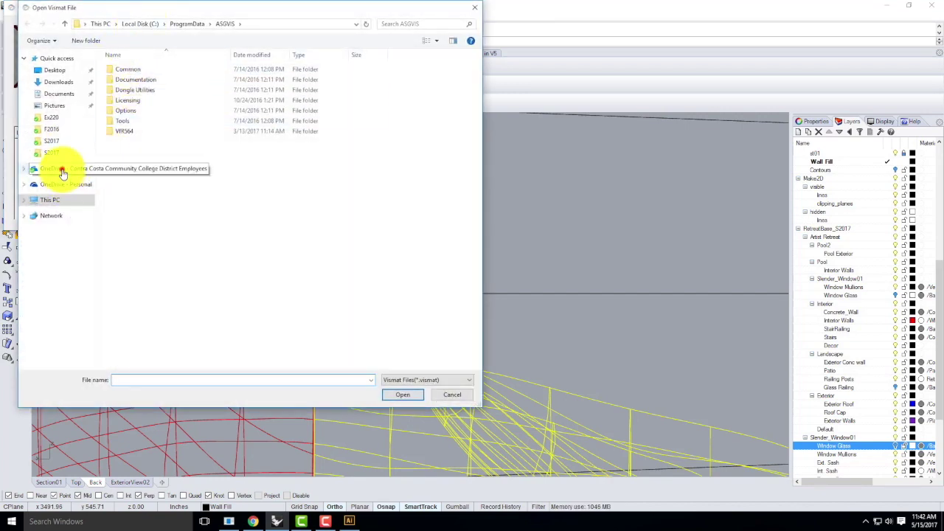
click(61, 169)
double_click(131, 132)
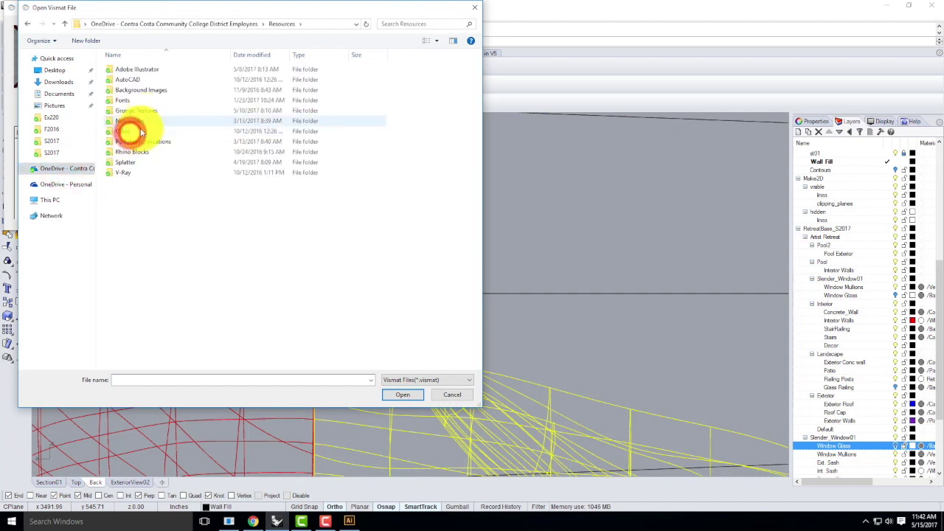
double_click(127, 172)
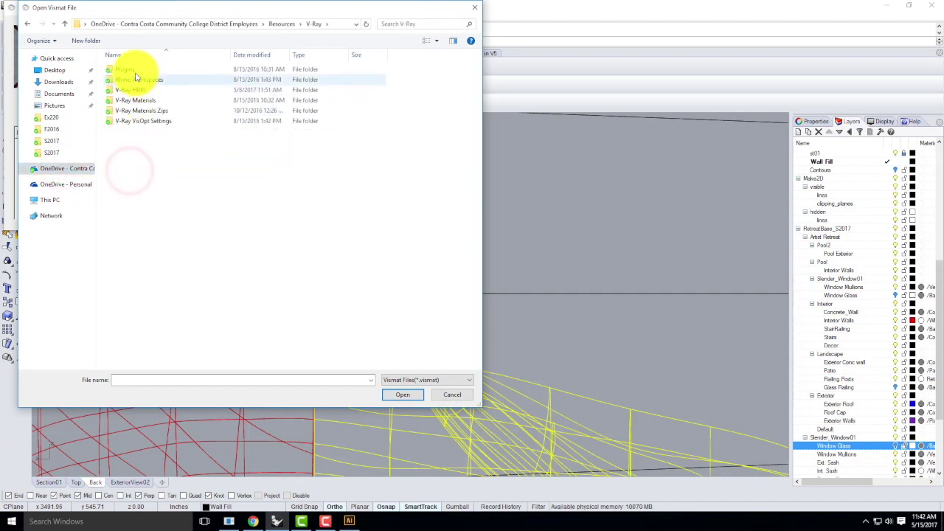
double_click(136, 99)
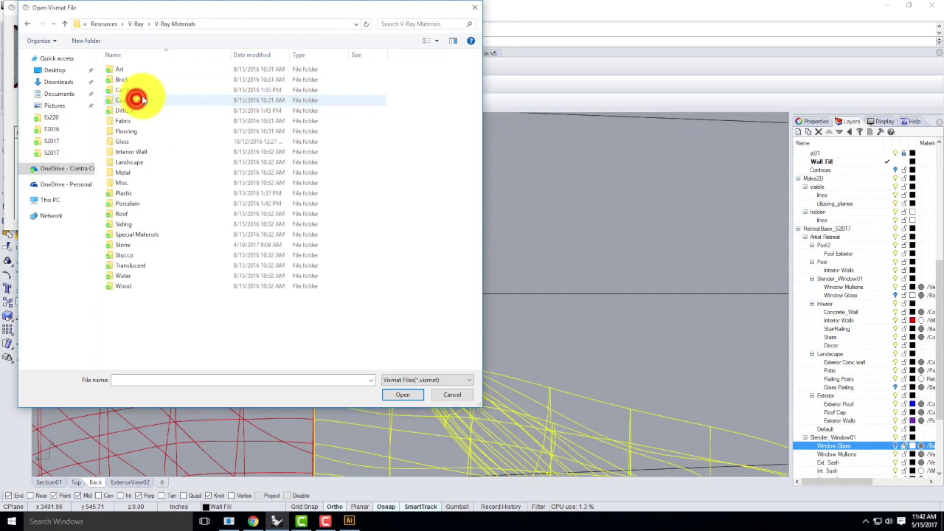
double_click(128, 235)
click(127, 69)
double_click(127, 69)
click(127, 69)
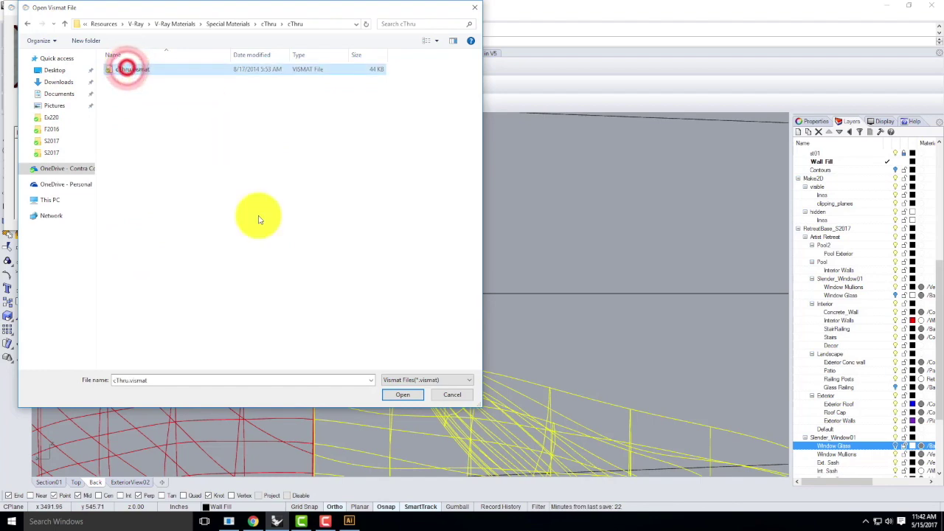
click(406, 394)
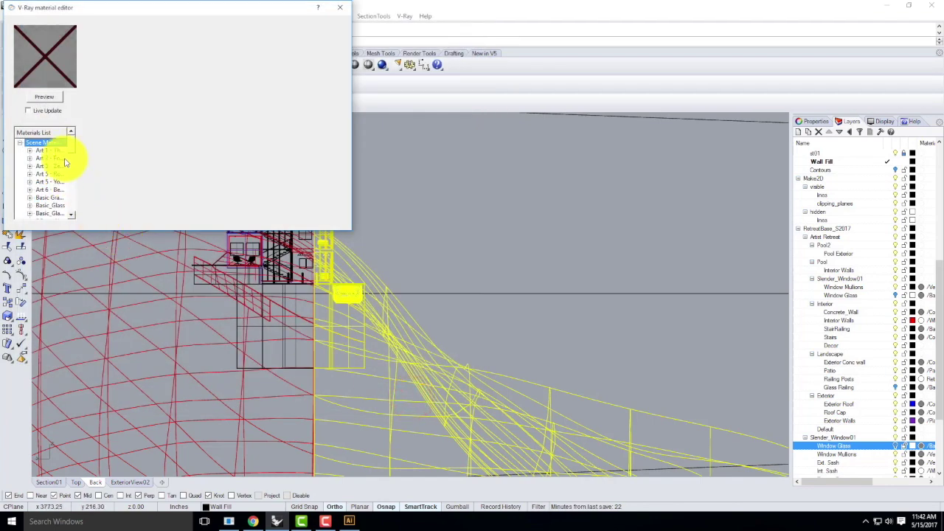
Apply the cThru material to the selected objects on the downhill side of the section line, and clear the selection.
drag(74, 161, 74, 181)
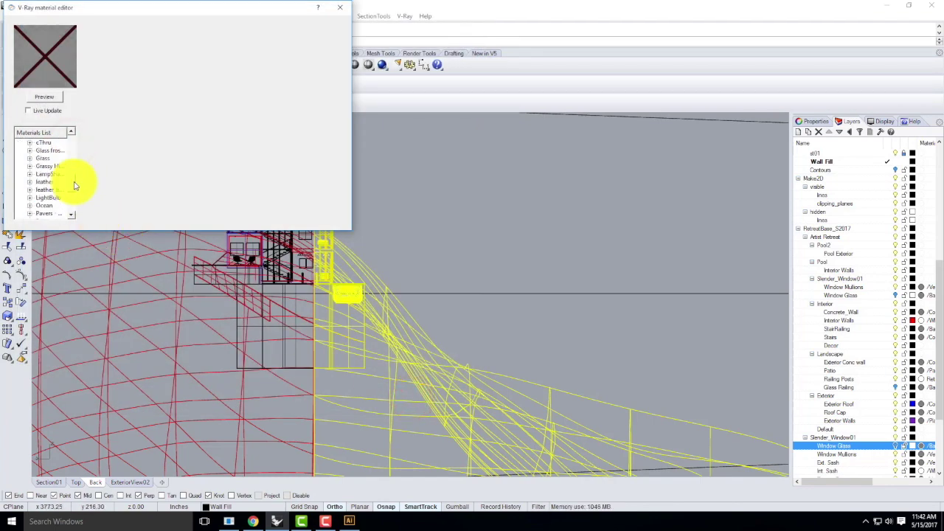
click(43, 150)
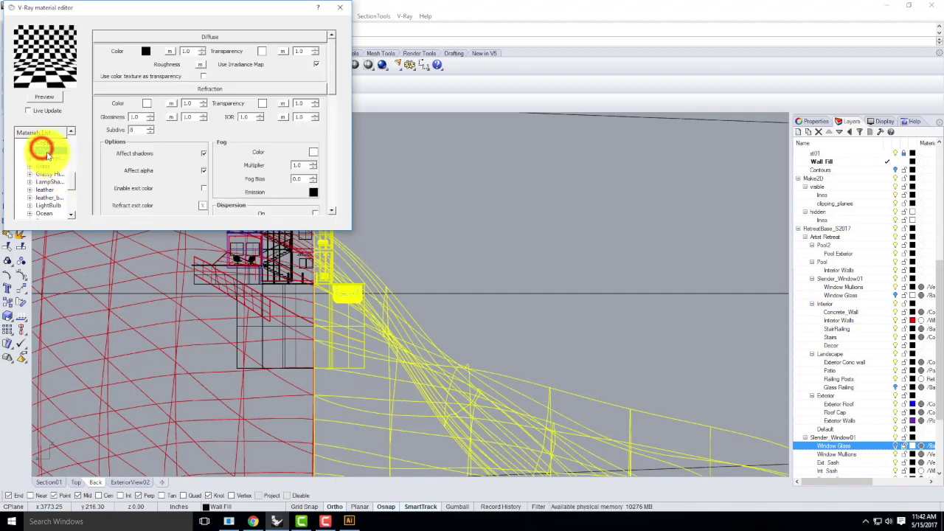
right_click(45, 151)
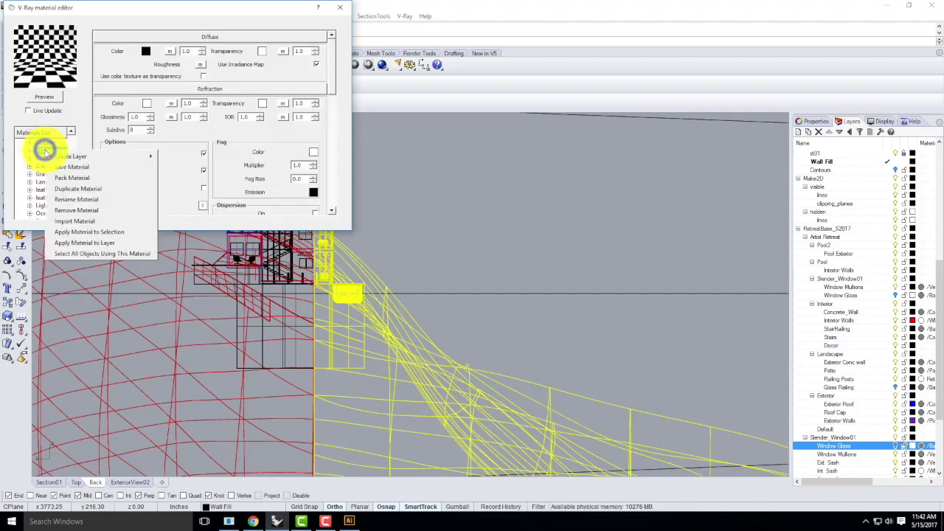
click(115, 233)
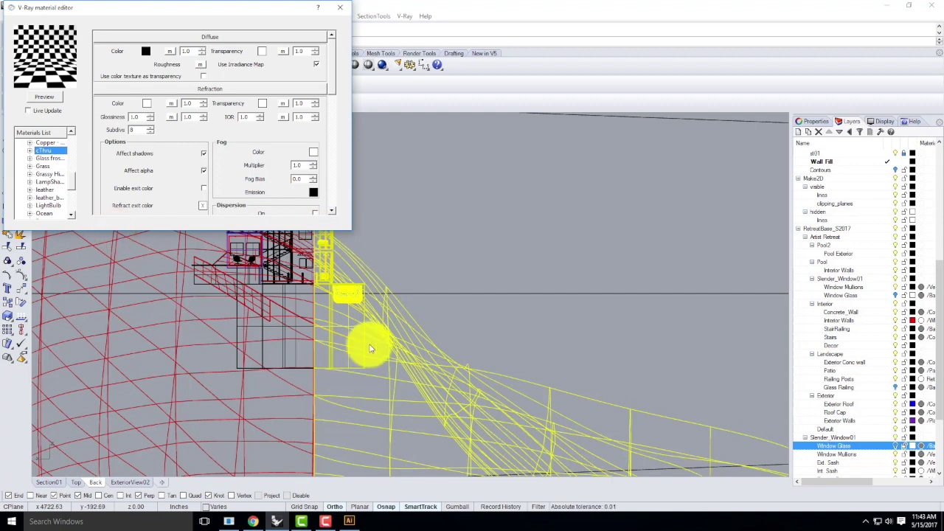
click(424, 261)
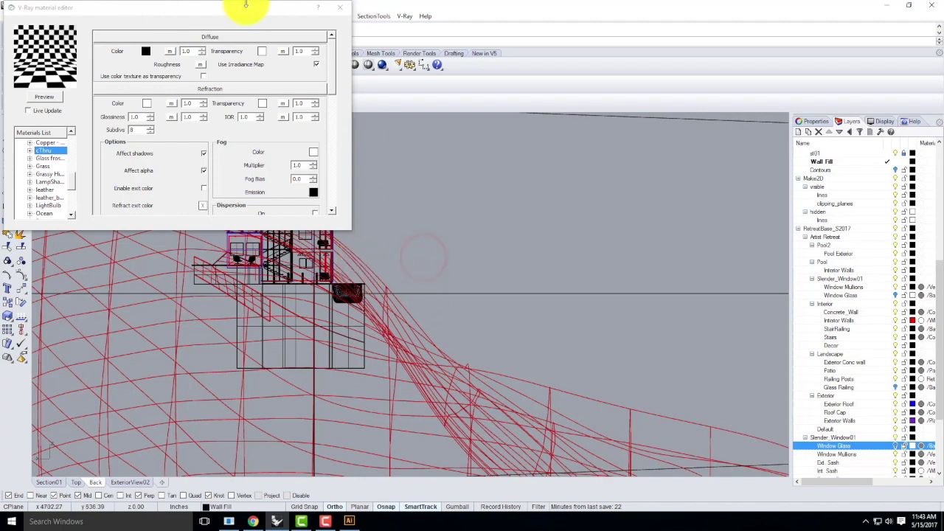
Close the V-Ray material editor and hide the vertical surface lying along the st01 section line.
click(348, 11)
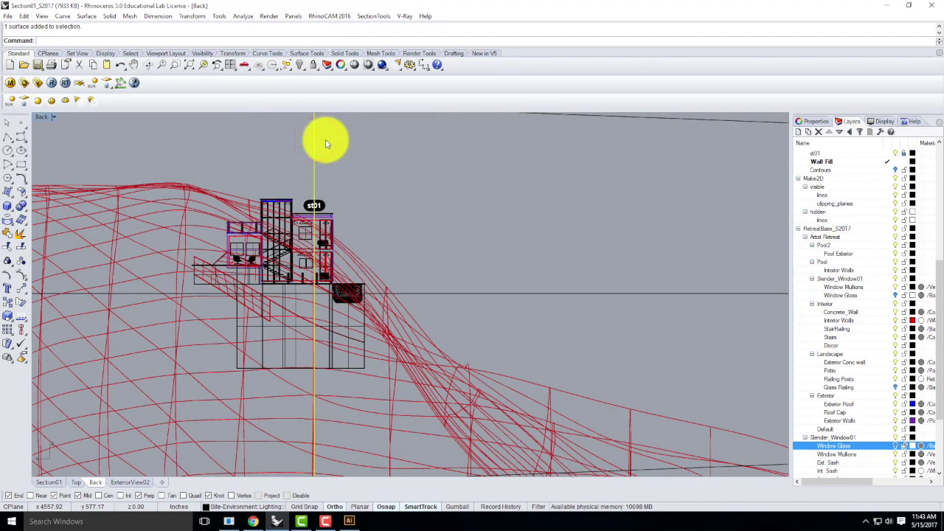
text(Hid)
key(Return)
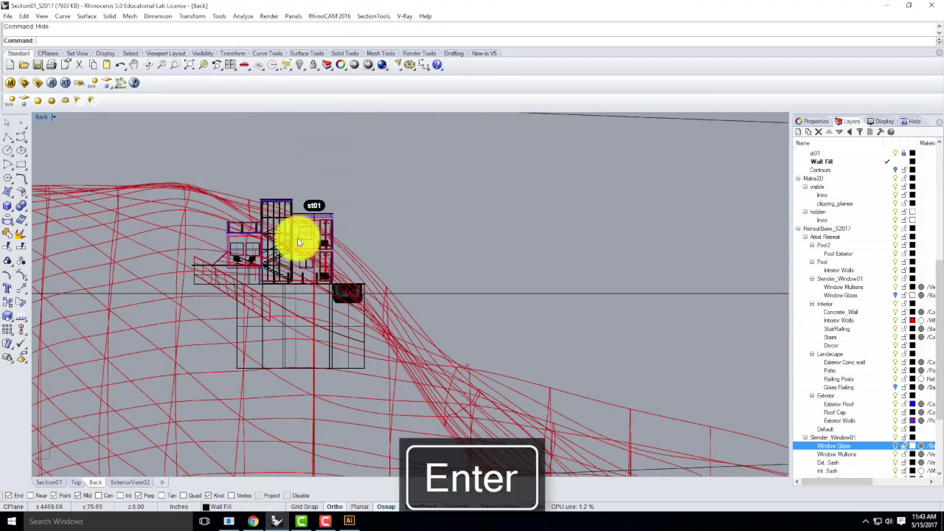
Create a new Standard V-Ray material in the scene materials and rename it Clay.
click(10, 86)
drag(111, 184, 108, 134)
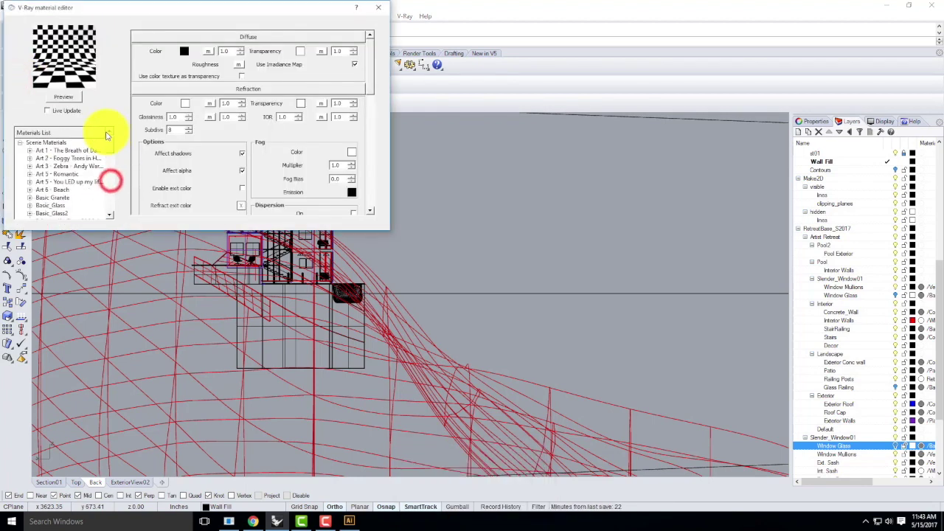
click(44, 141)
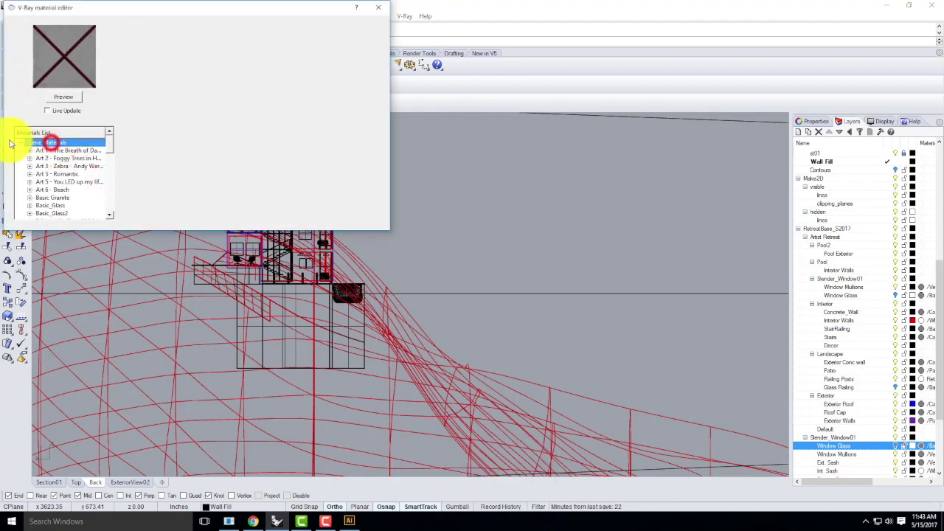
right_click(53, 143)
mouse_move(85, 149)
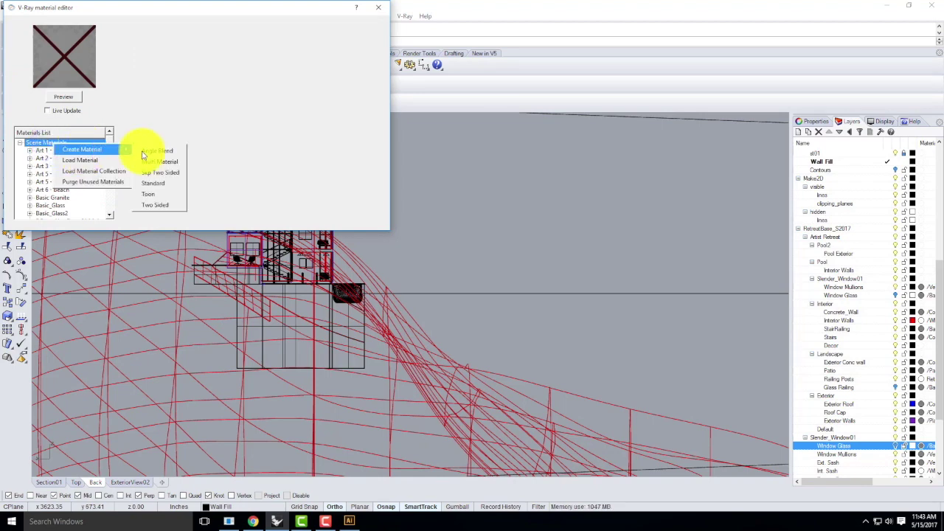
click(154, 184)
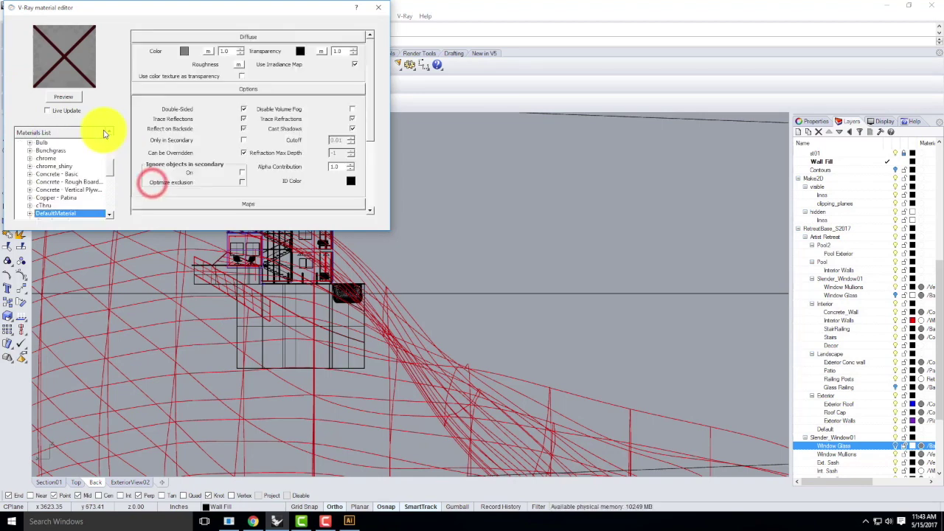
double_click(63, 213)
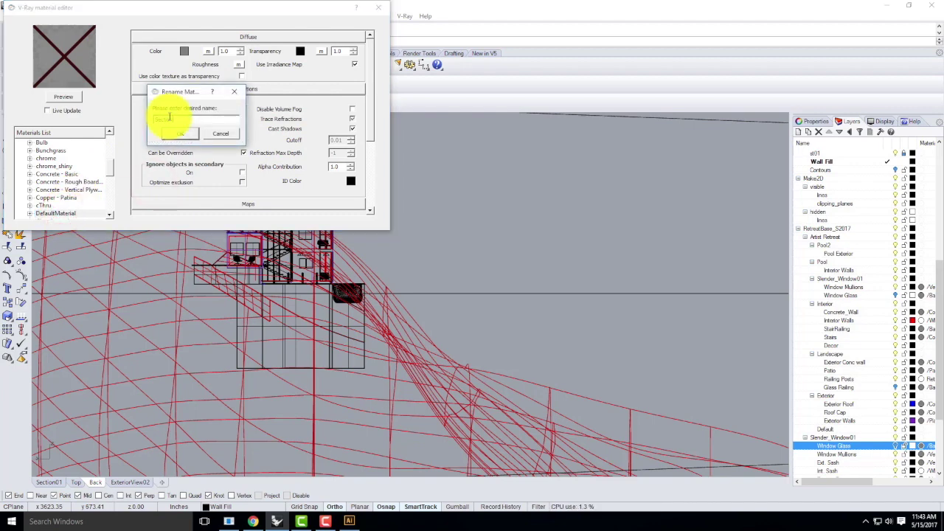
key(BackSpace)
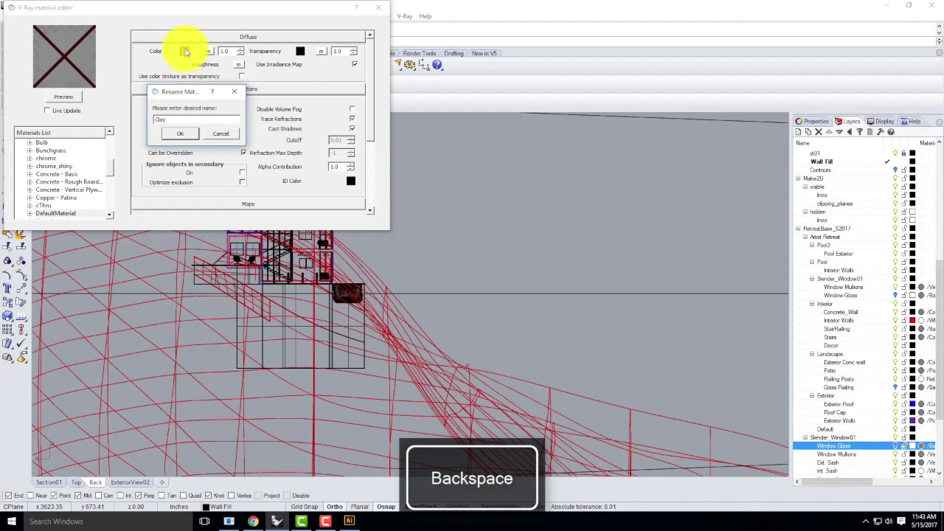
click(182, 133)
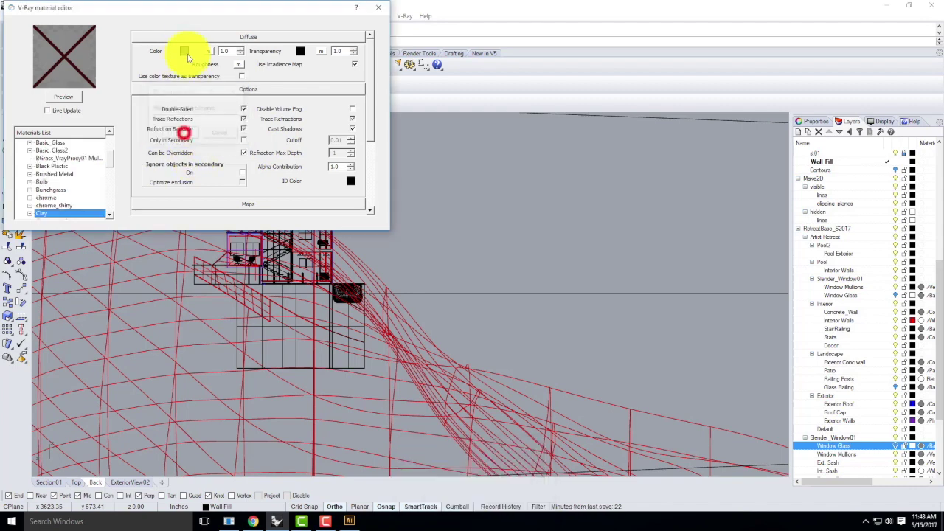
Set the Clay material's diffuse color to light gray (RGB 230, 230, 230) and close the V-Ray material editor.
click(186, 52)
click(186, 107)
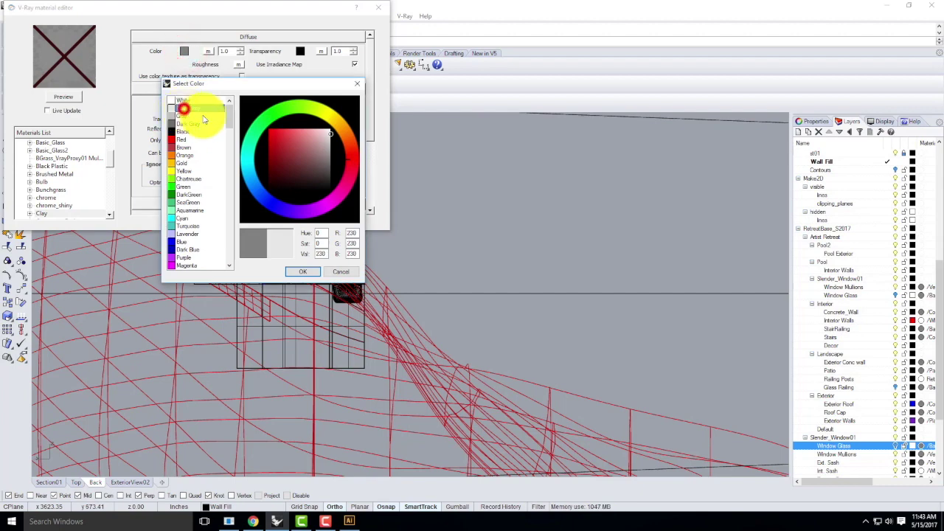
click(299, 273)
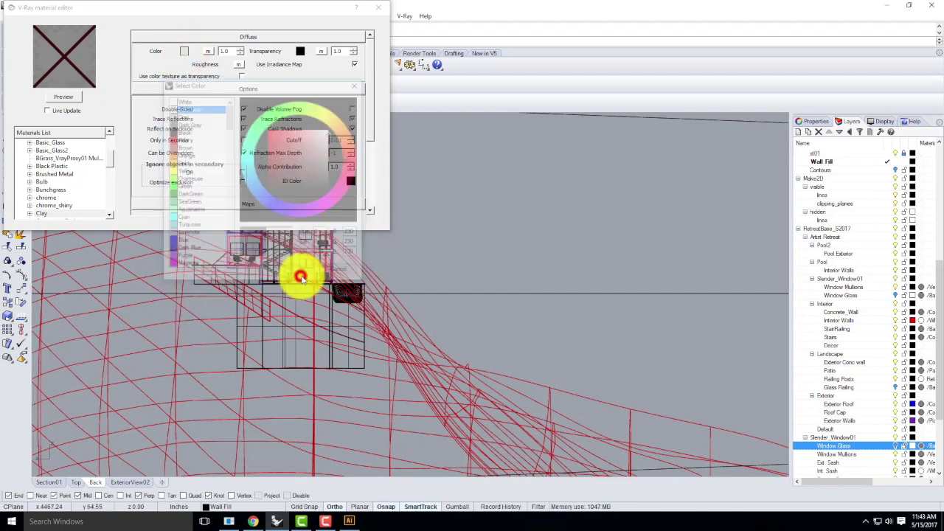
click(384, 10)
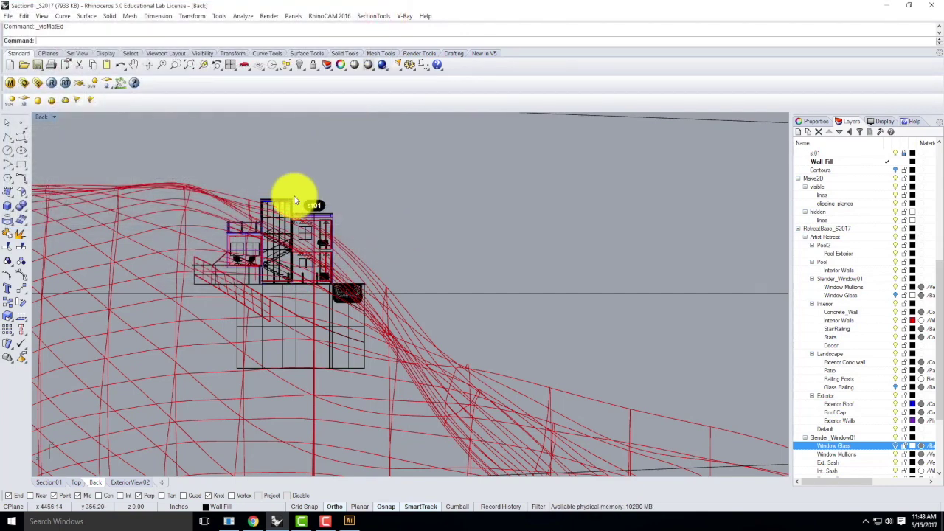
Switch the Back viewport to the Front view.
click(53, 118)
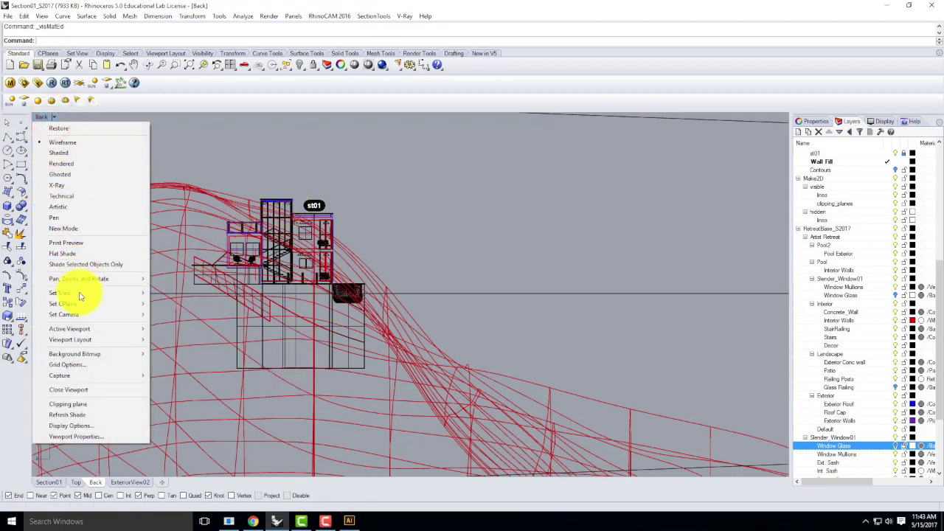
mouse_move(79, 295)
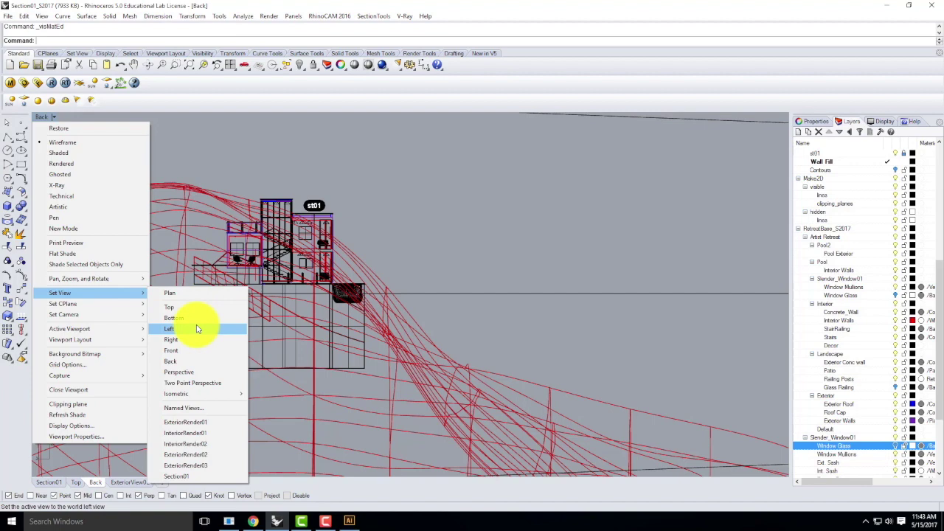
click(192, 351)
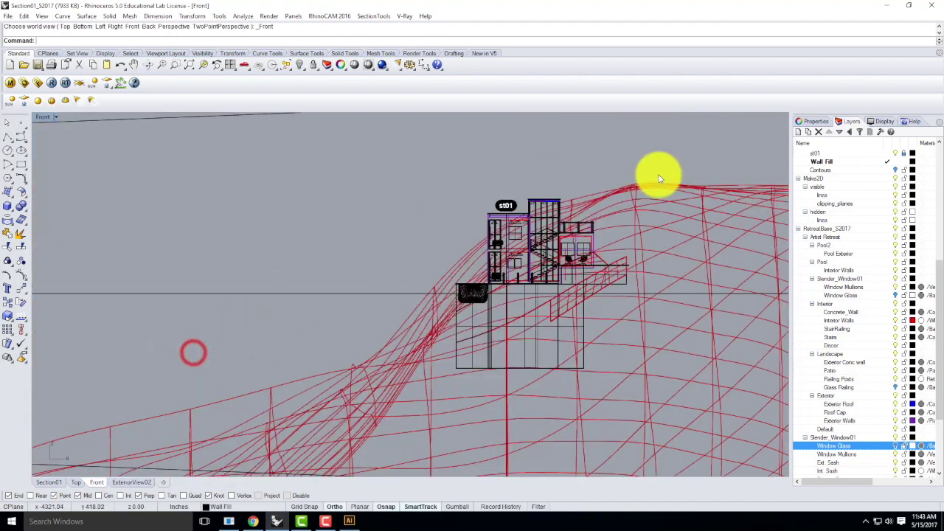
Apply the Clay material to everything on the uphill side of the st01 section line, and clear the selection.
drag(723, 140, 507, 387)
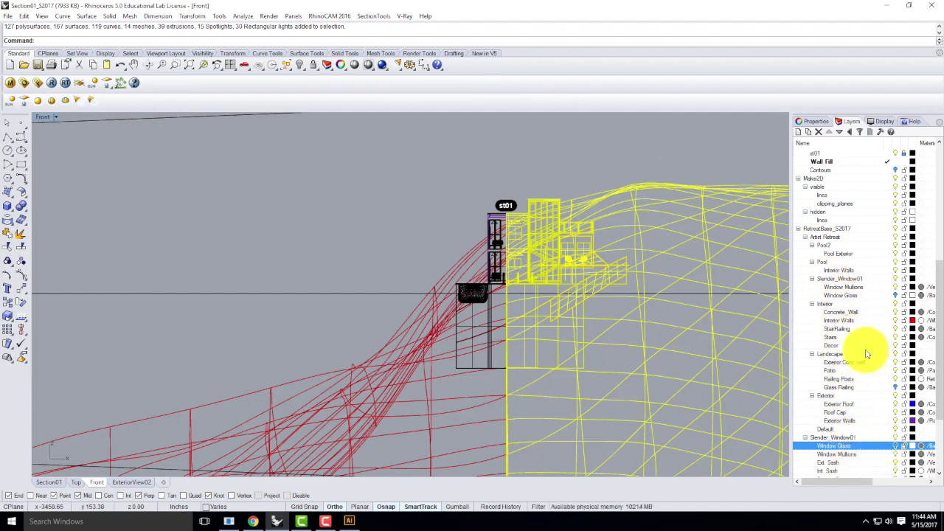
scroll(863, 354, down, 1)
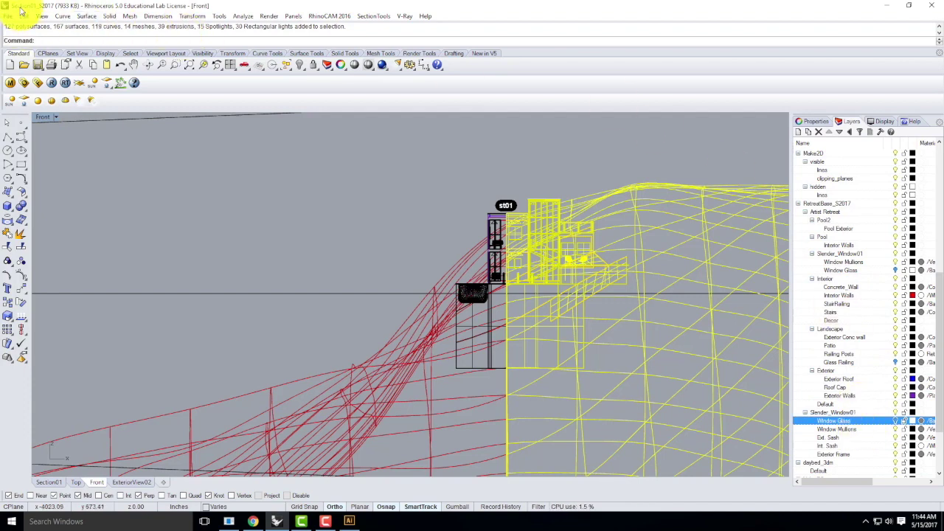
click(17, 87)
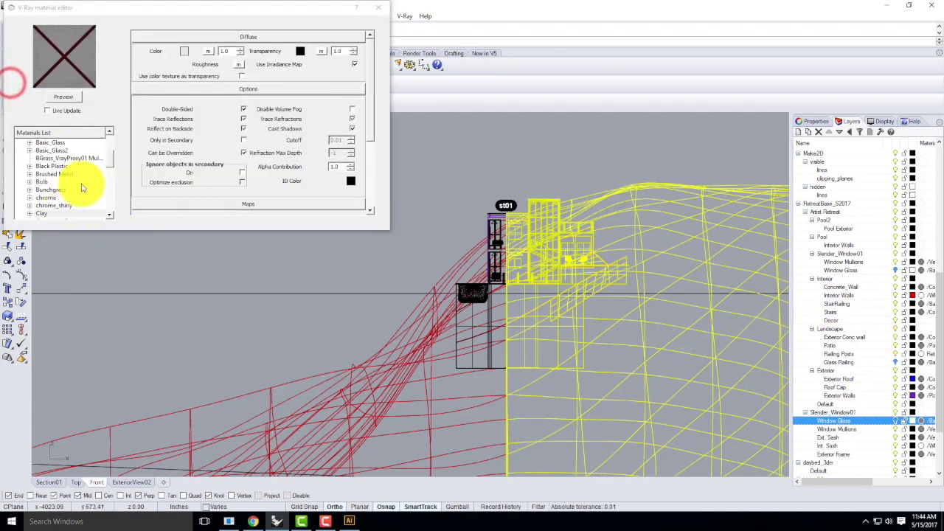
right_click(51, 214)
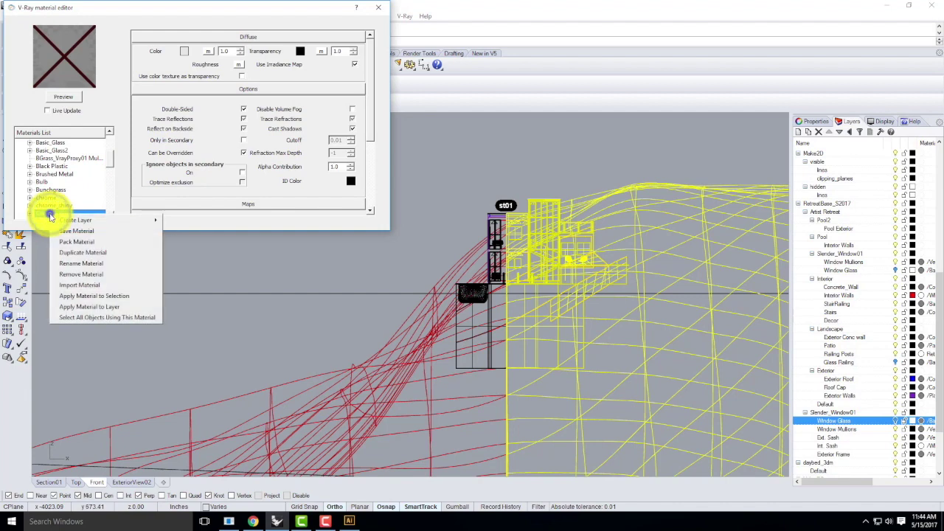
click(82, 296)
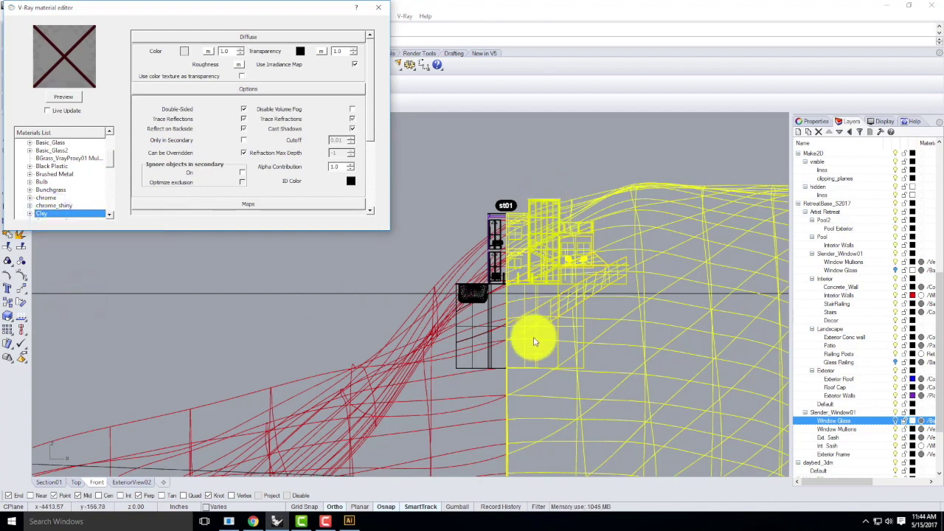
click(655, 151)
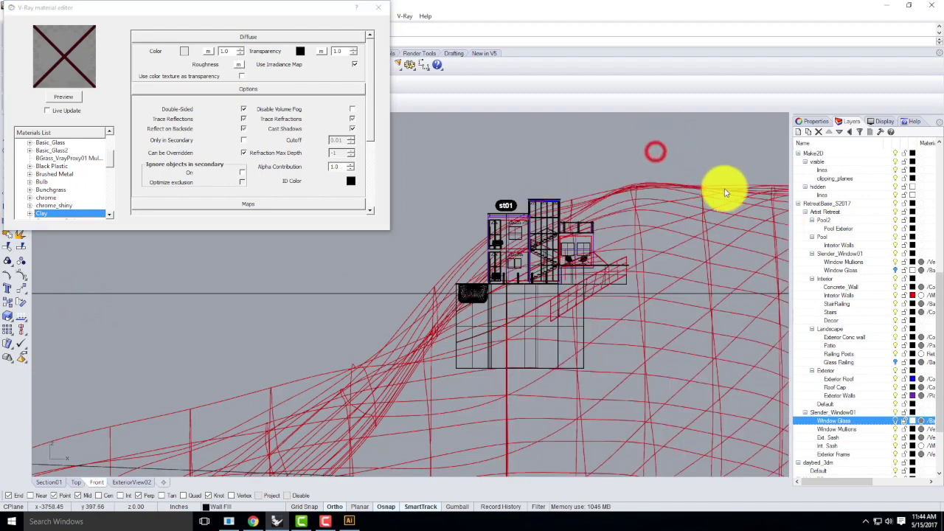
Turn on the Artist Retreat's Window Glass layer and the Glass Railing layer, and select the objects on both.
click(892, 270)
right_click(865, 273)
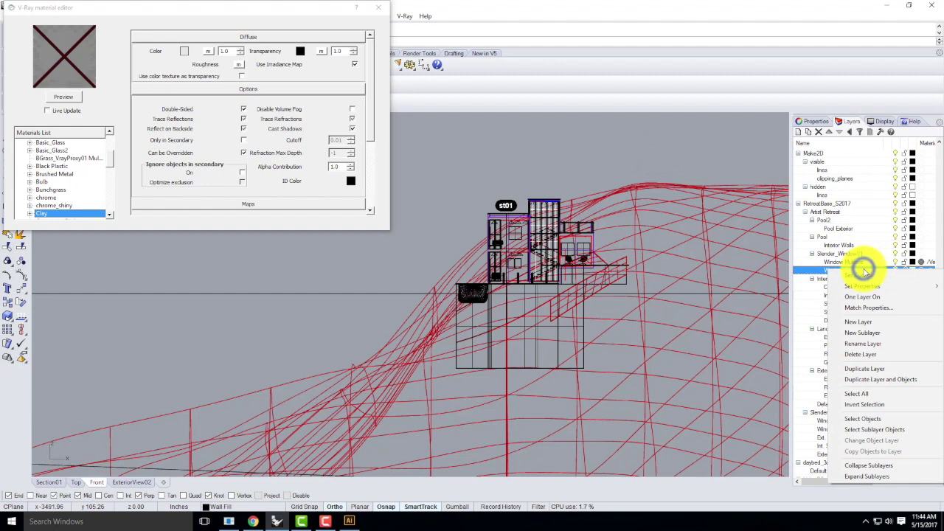
click(856, 419)
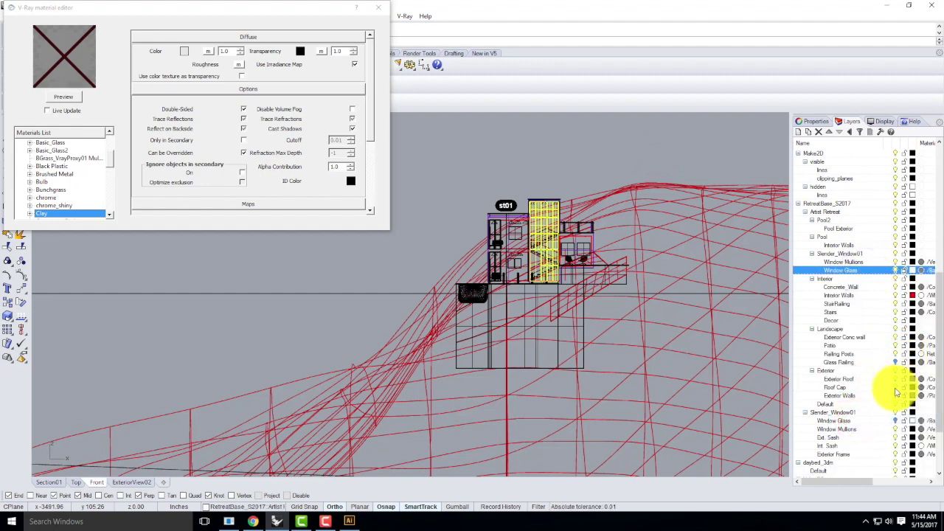
click(894, 363)
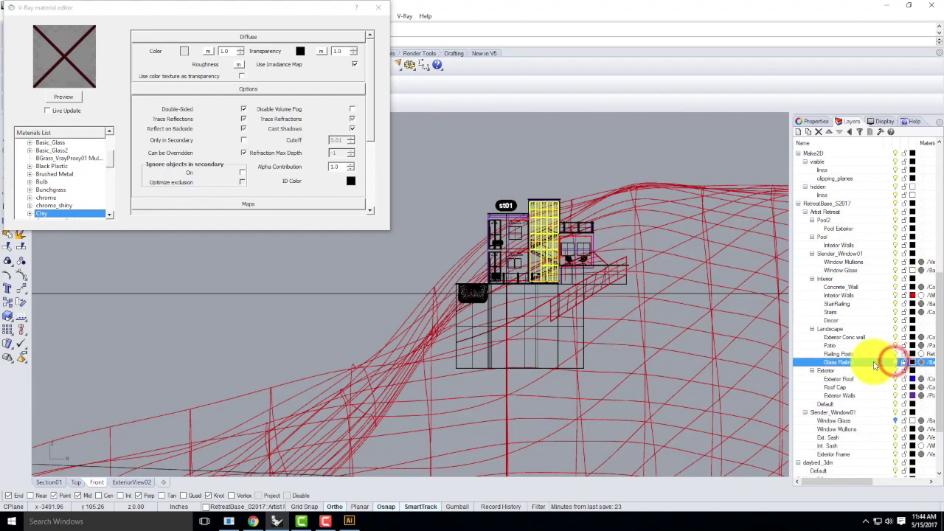
right_click(870, 362)
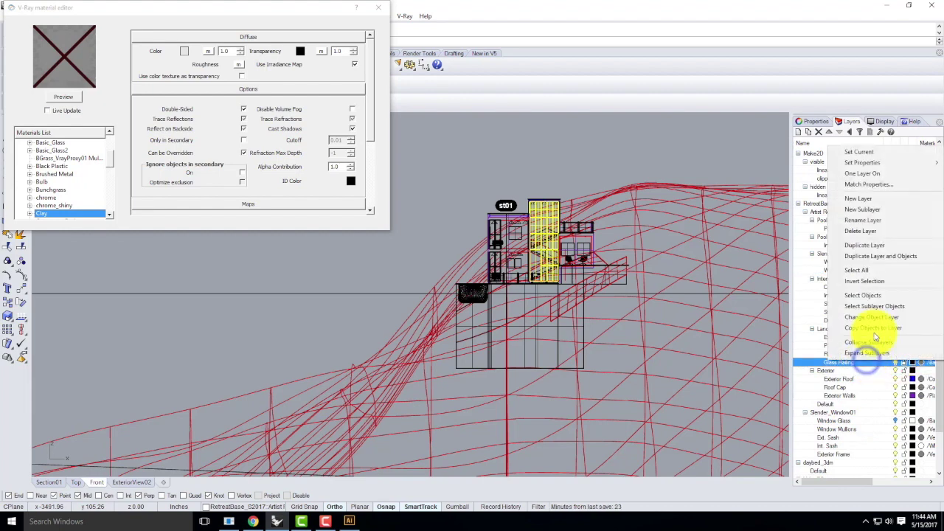
click(873, 297)
Turn on the remaining Window Glass layer, add its objects to the selection, and deselect the glass on the uphill side of the section line.
click(895, 421)
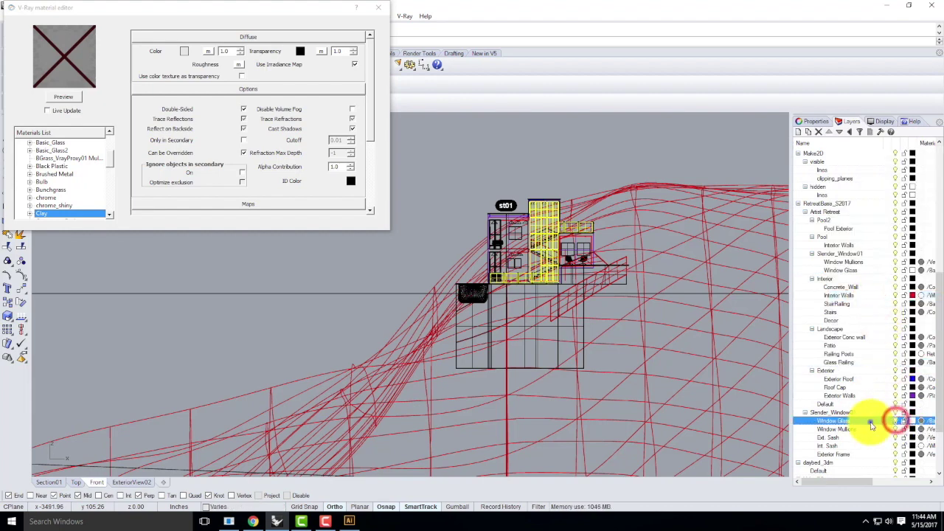
right_click(872, 426)
click(871, 358)
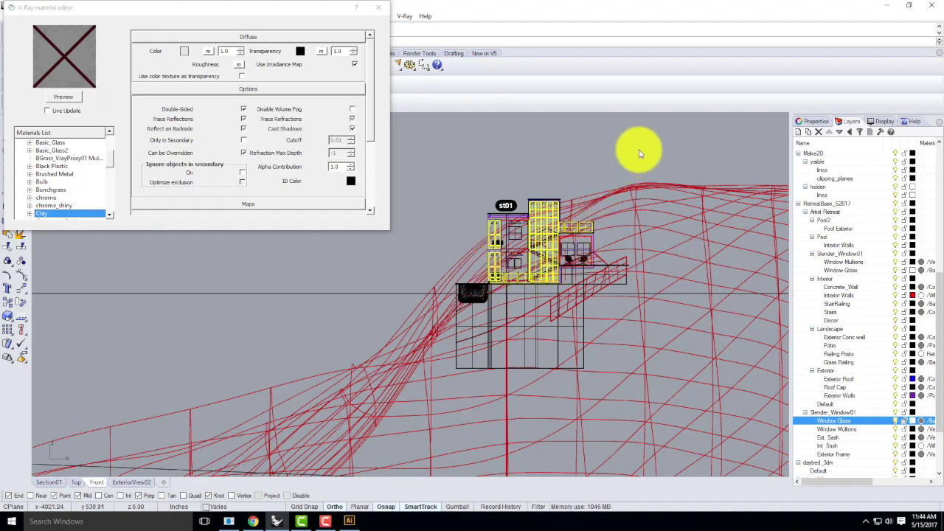
drag(640, 157, 509, 306)
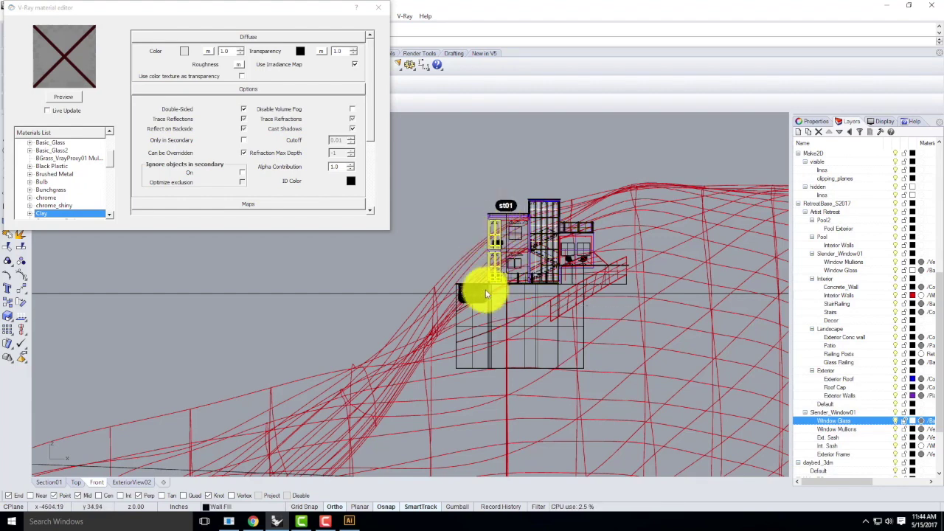
Create another Standard V-Ray material in the scene materials and rename it Transparent.
click(110, 159)
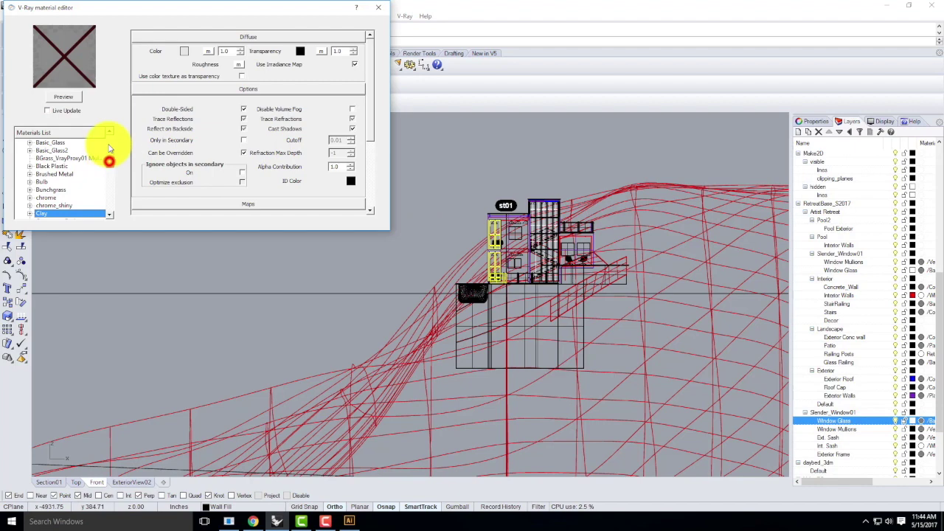
click(64, 143)
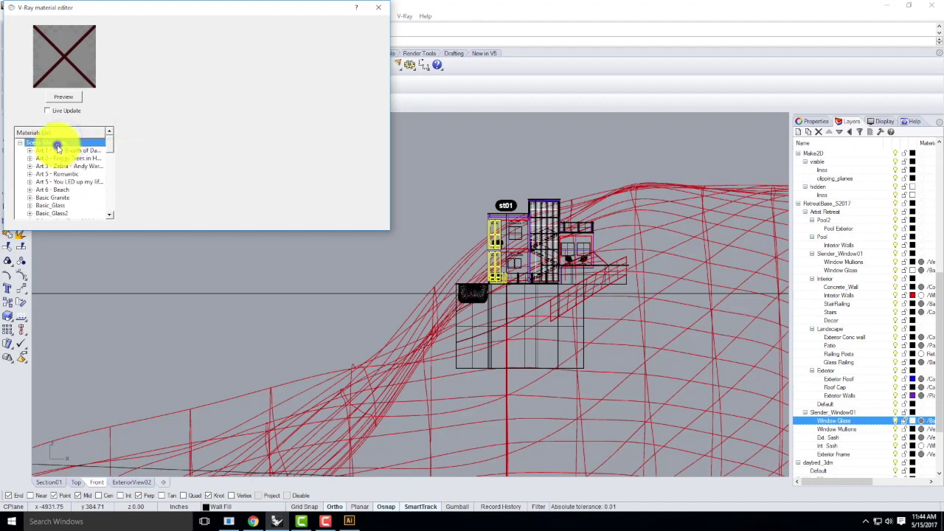
right_click(60, 145)
mouse_move(88, 154)
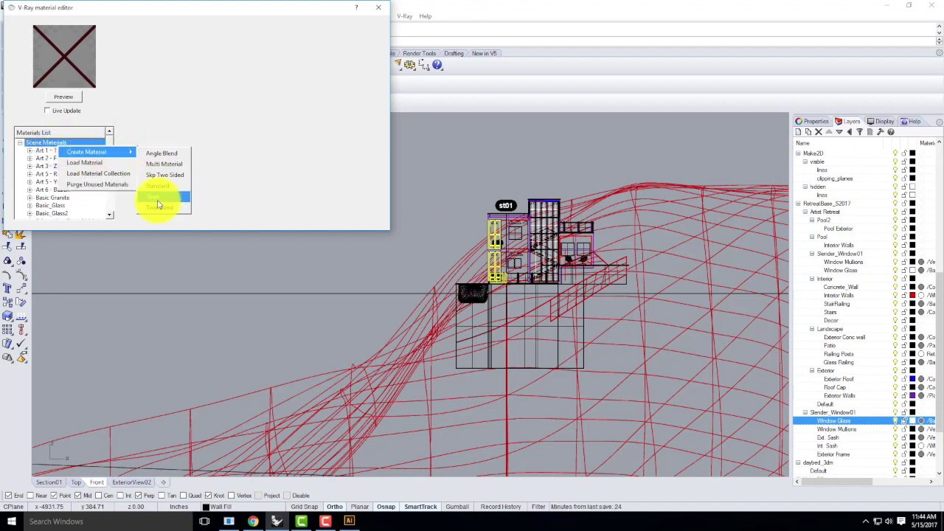
click(158, 185)
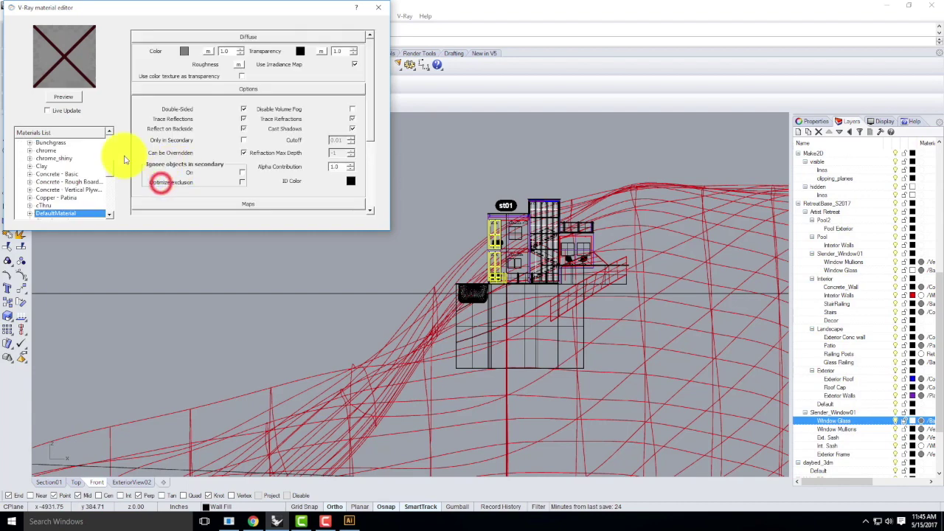
double_click(61, 213)
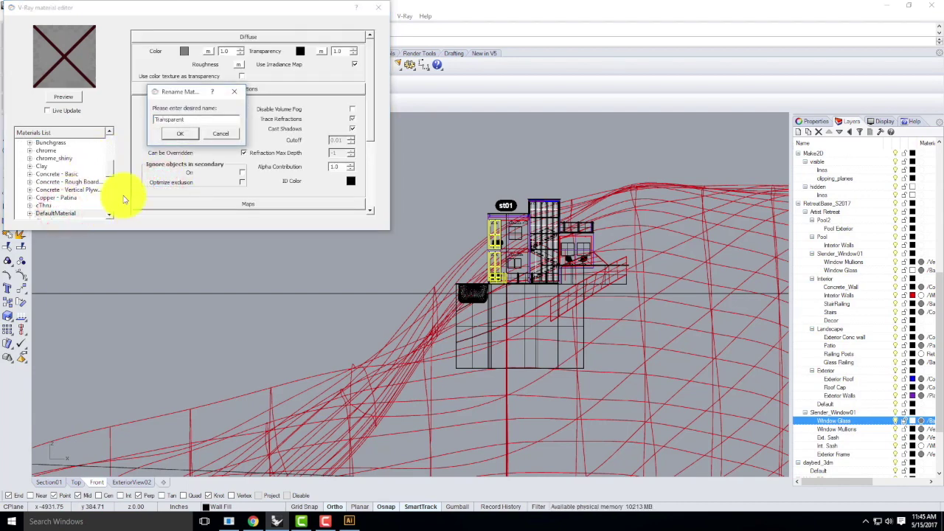
click(186, 133)
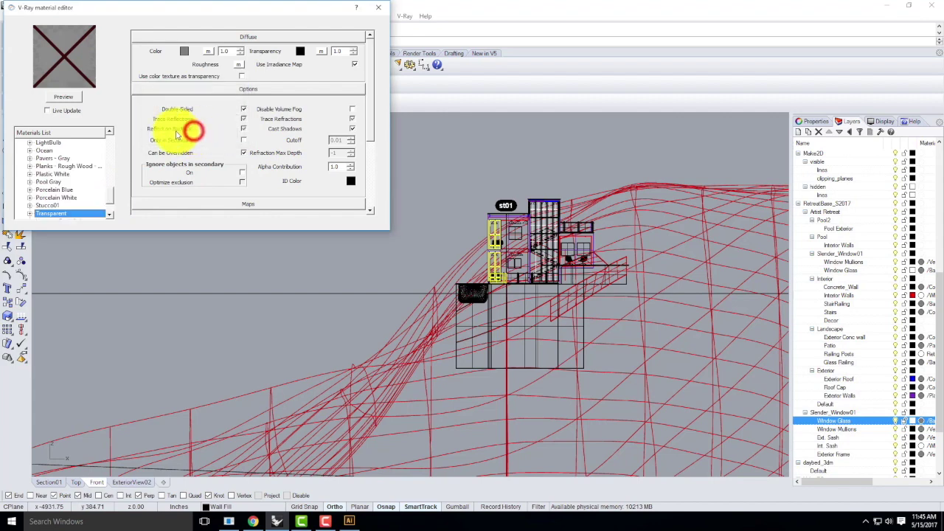
Set the Transparent material's diffuse transparency color to white and update its preview.
click(299, 51)
click(189, 100)
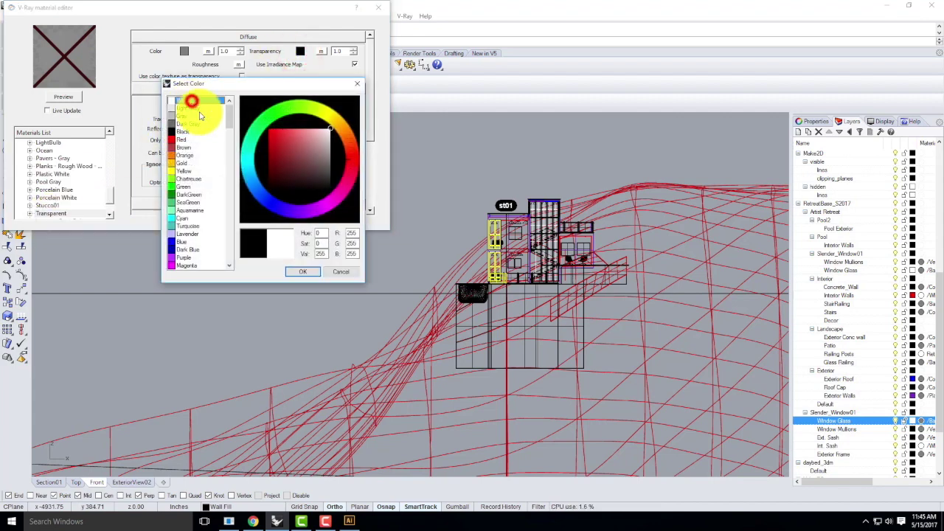
click(302, 272)
click(71, 98)
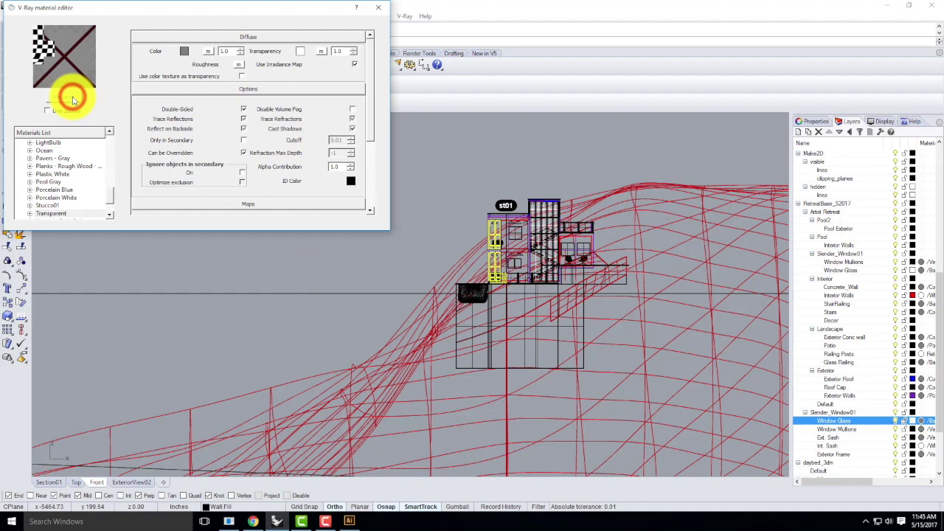
Apply the Transparent material to the selected glass objects and close the material editor.
right_click(53, 213)
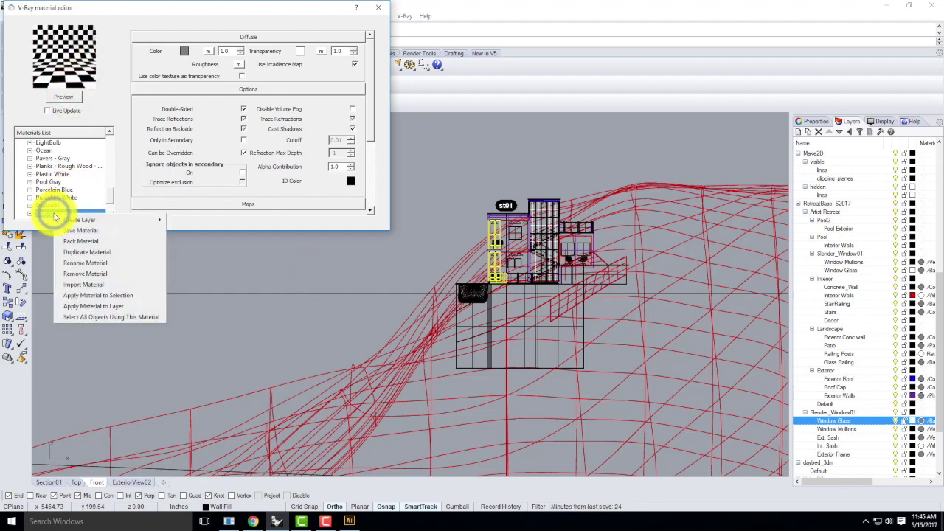
click(122, 296)
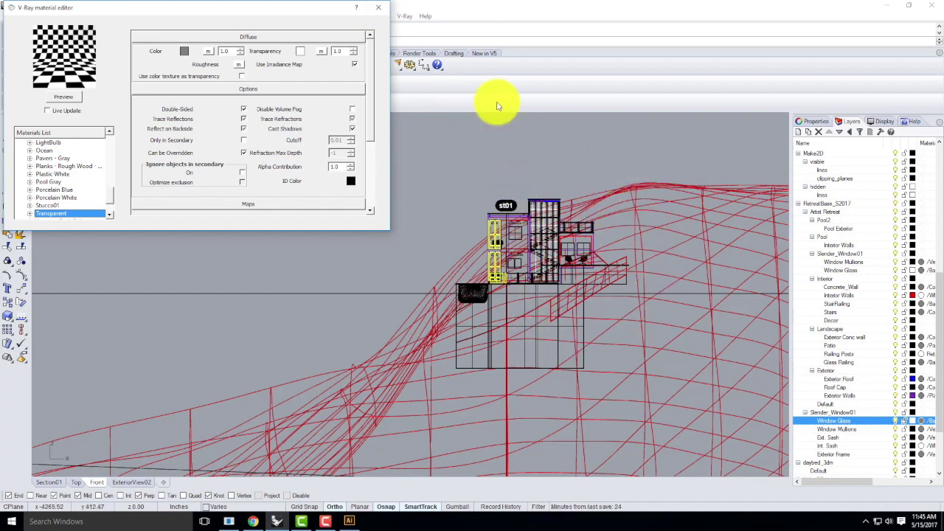
click(379, 9)
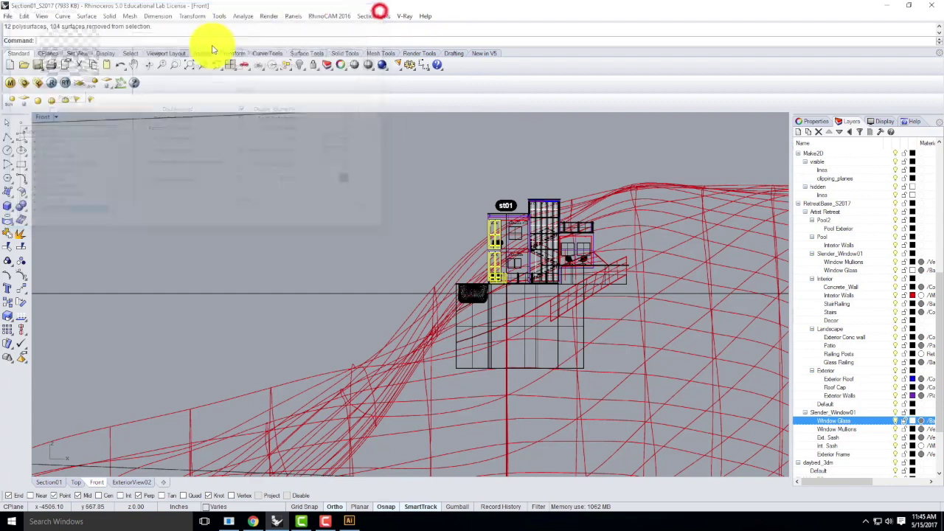
Maximize the Section01 viewport and restore the saved section view in it.
double_click(45, 118)
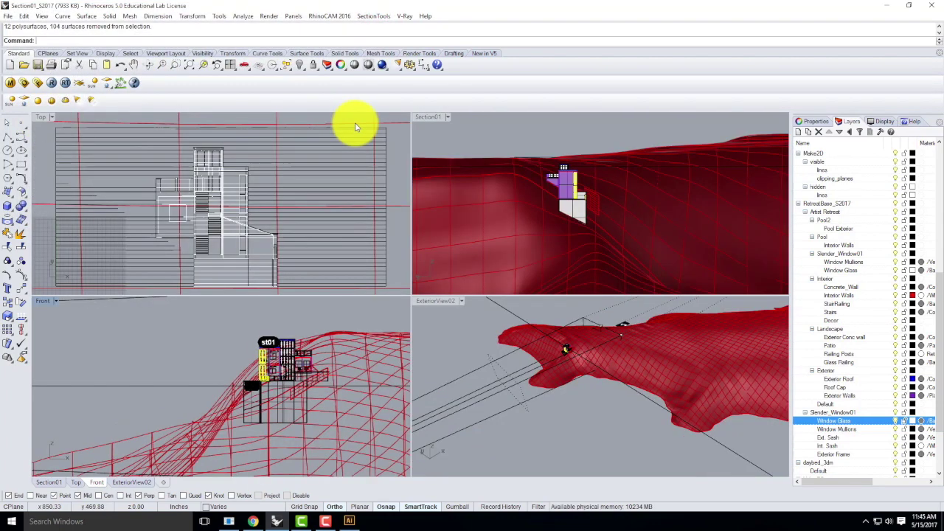
double_click(438, 118)
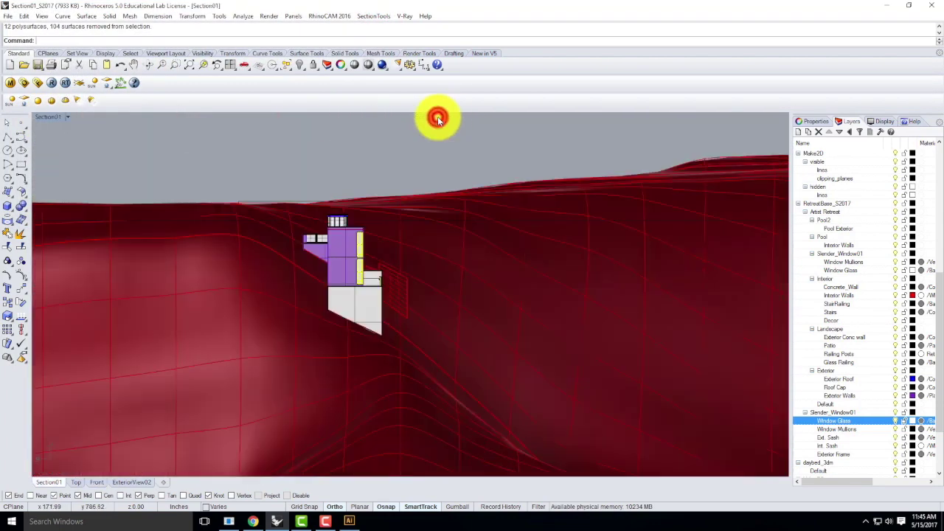
click(66, 118)
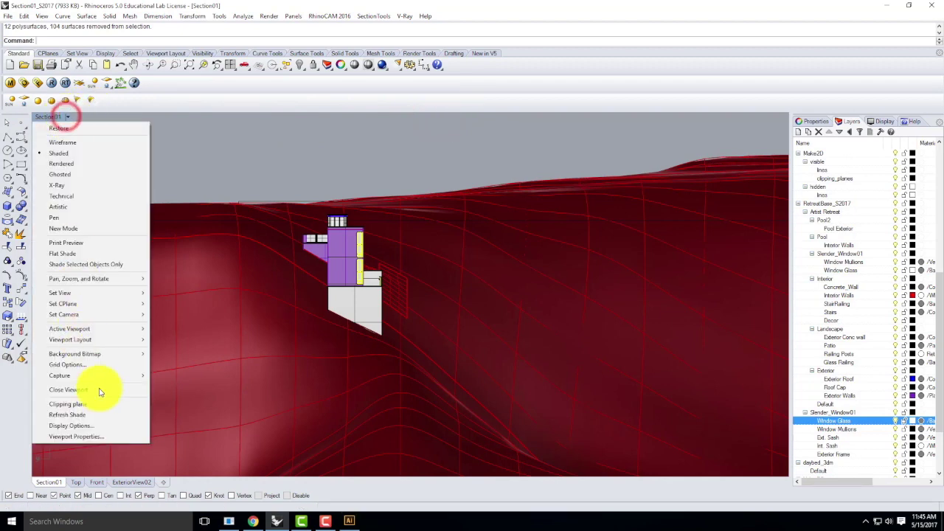
mouse_move(87, 293)
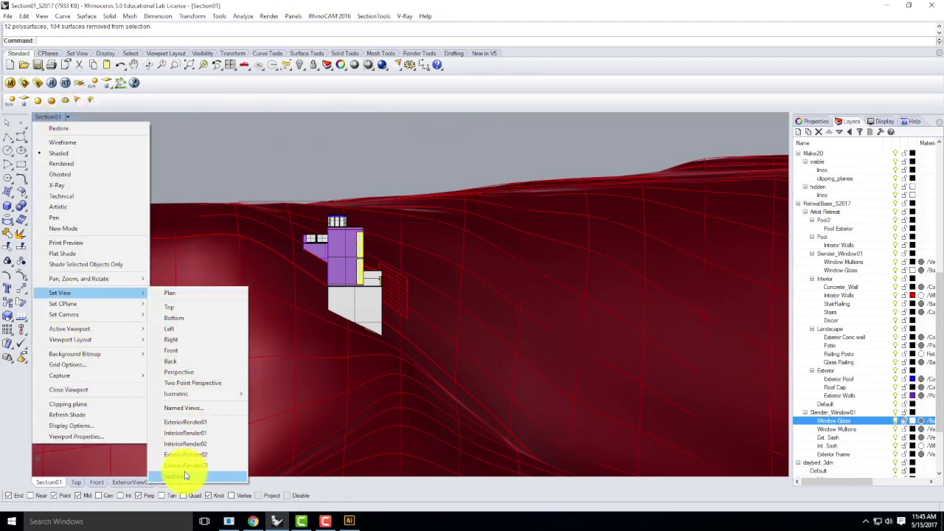
click(181, 476)
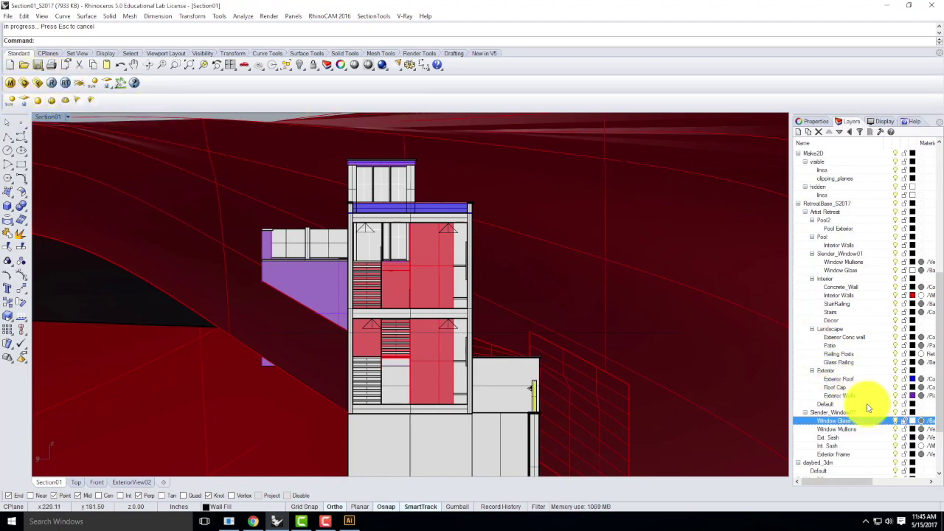
Select all objects on the Wall Fill layer, apply the Clay material to them, and clear the selection.
drag(936, 369, 939, 266)
click(833, 361)
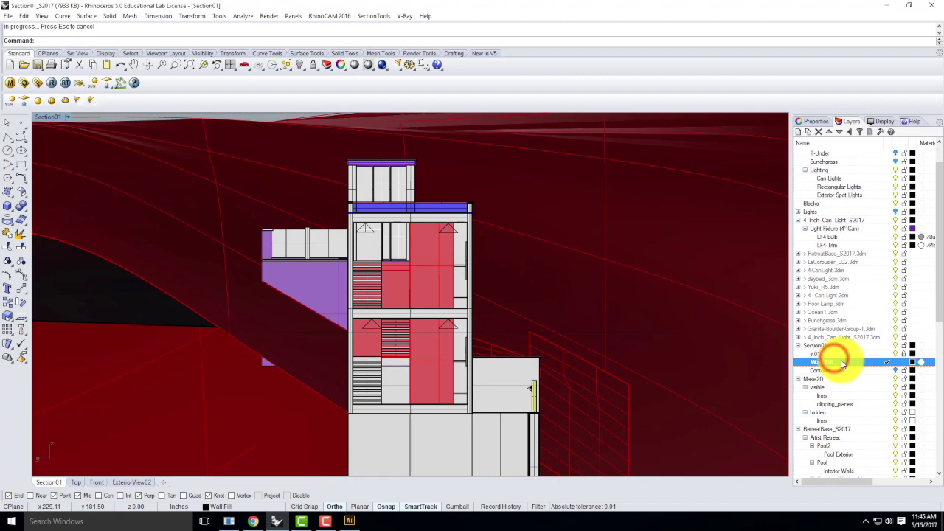
right_click(842, 362)
click(863, 296)
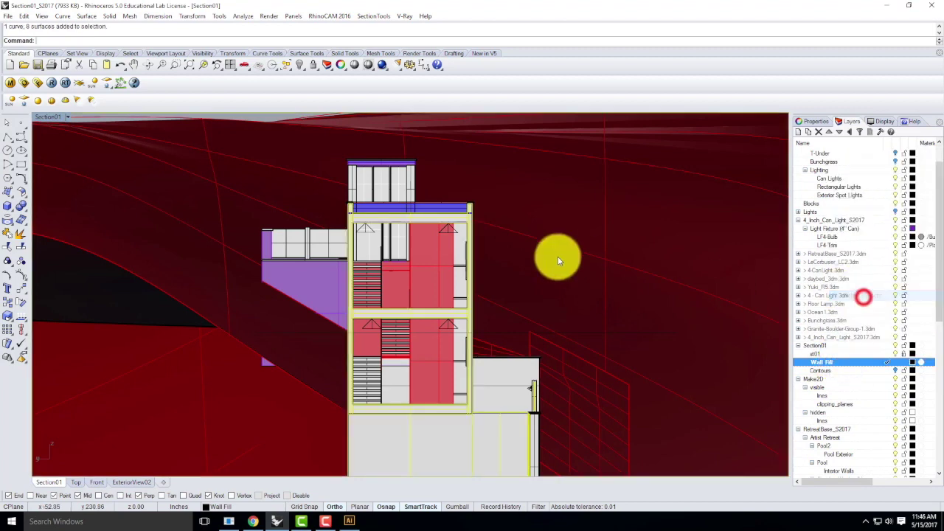
click(12, 82)
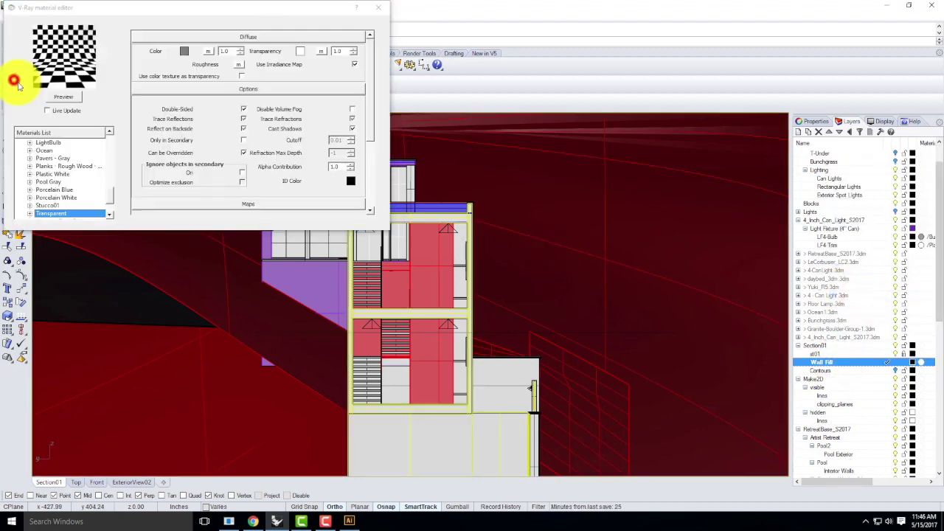
scroll(111, 195, up, 4)
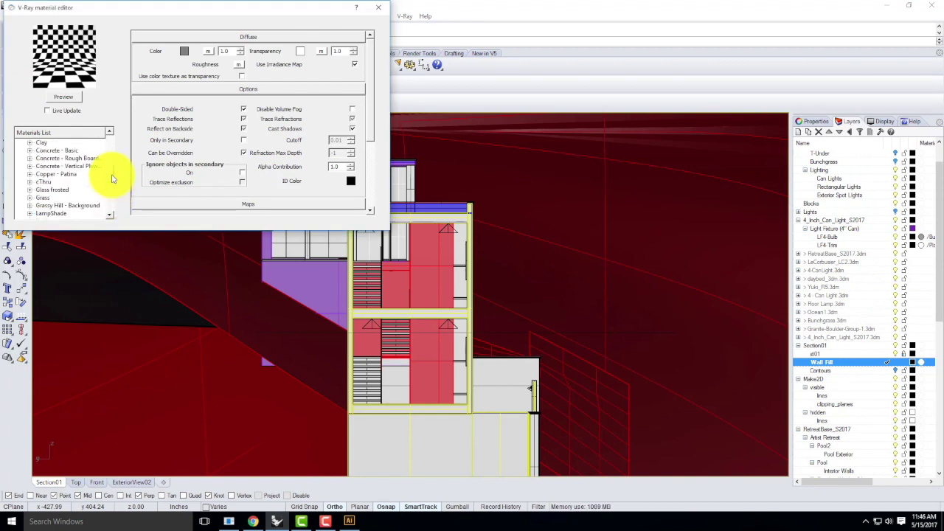
scroll(47, 166, up, 1)
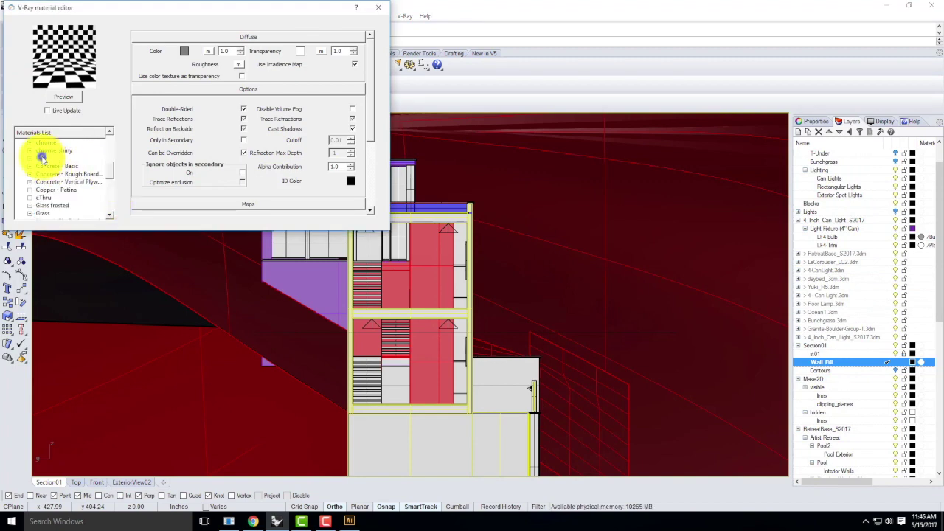
right_click(42, 157)
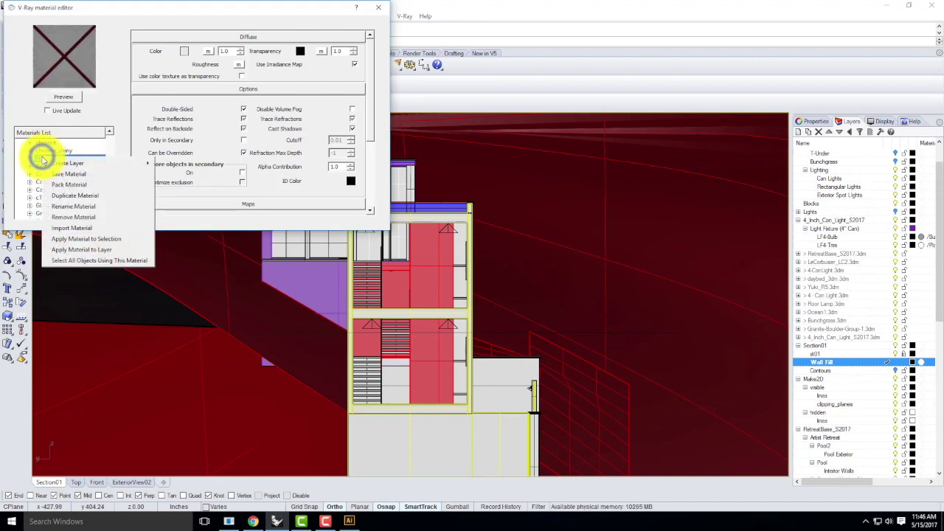
click(101, 240)
click(377, 11)
key(Escape)
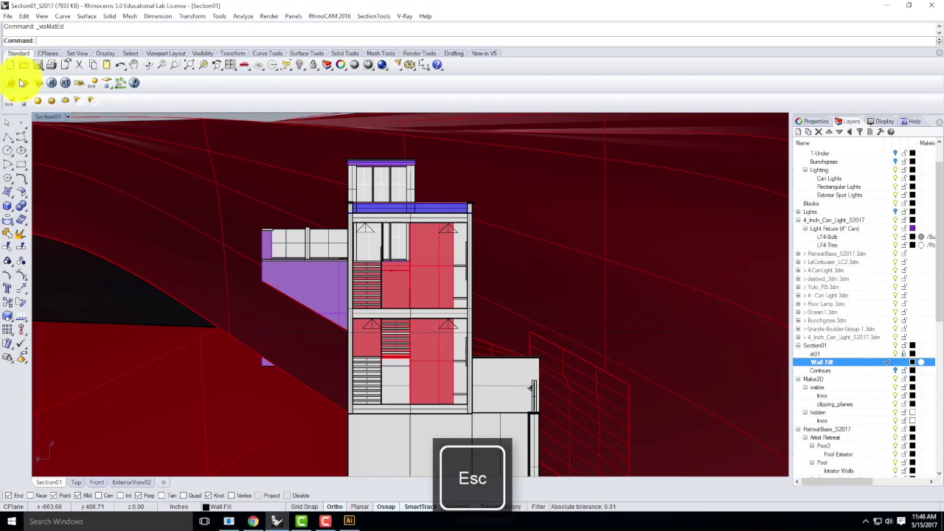
Set the V-Ray output height to 100 with the aspect ratio locked, and run a test render of the section view.
click(23, 83)
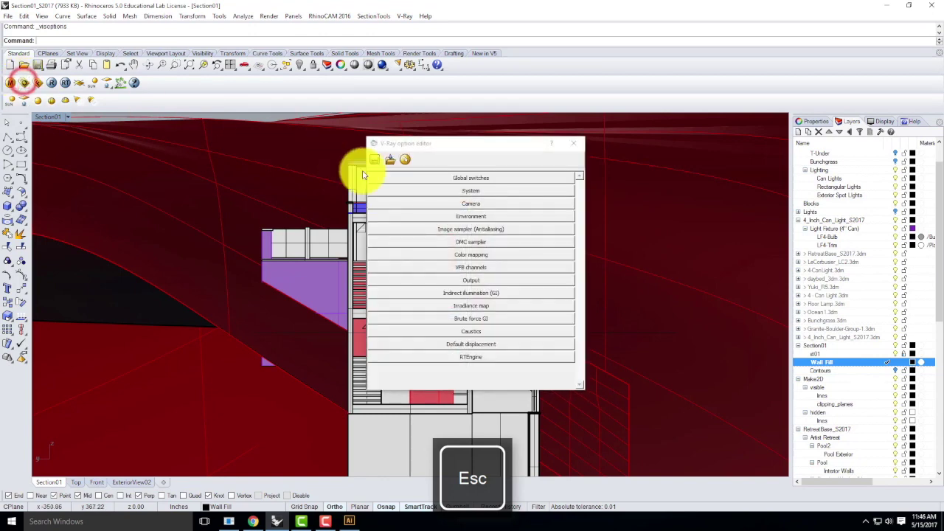
click(486, 281)
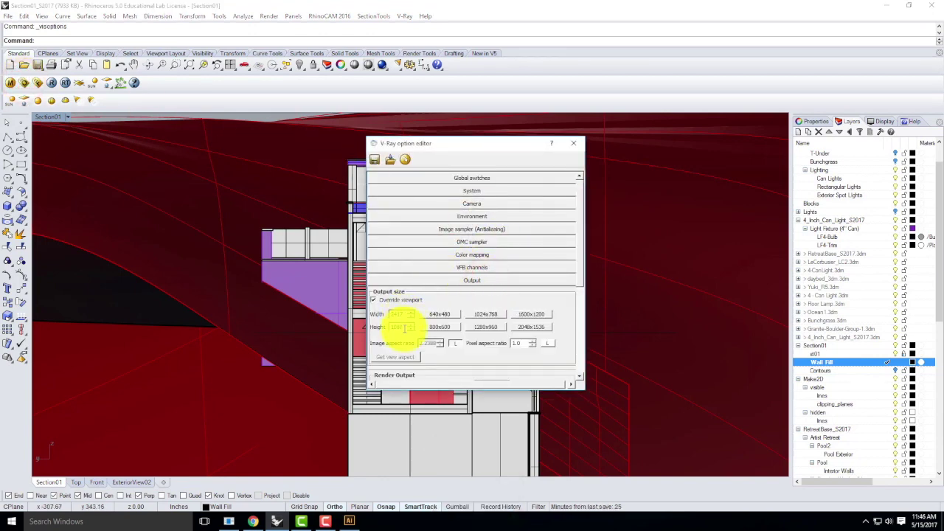
drag(405, 327, 365, 328)
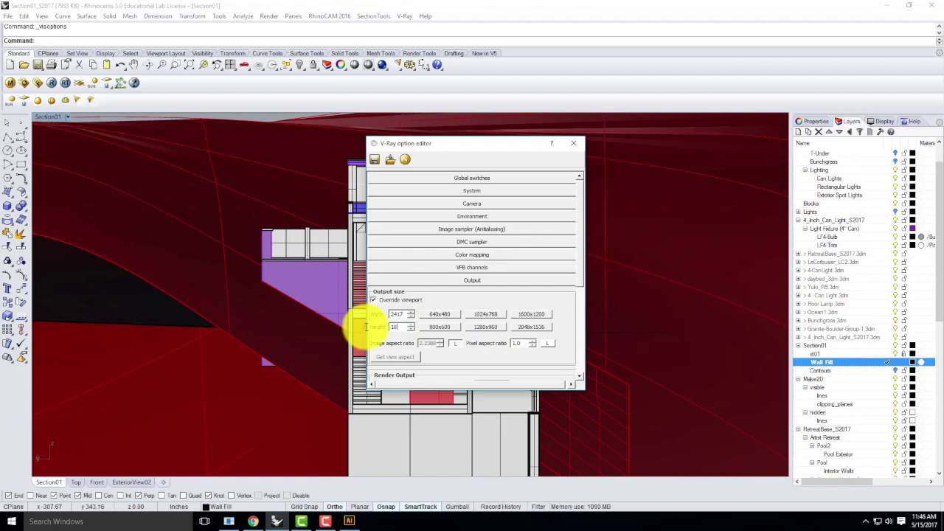
key(Tab)
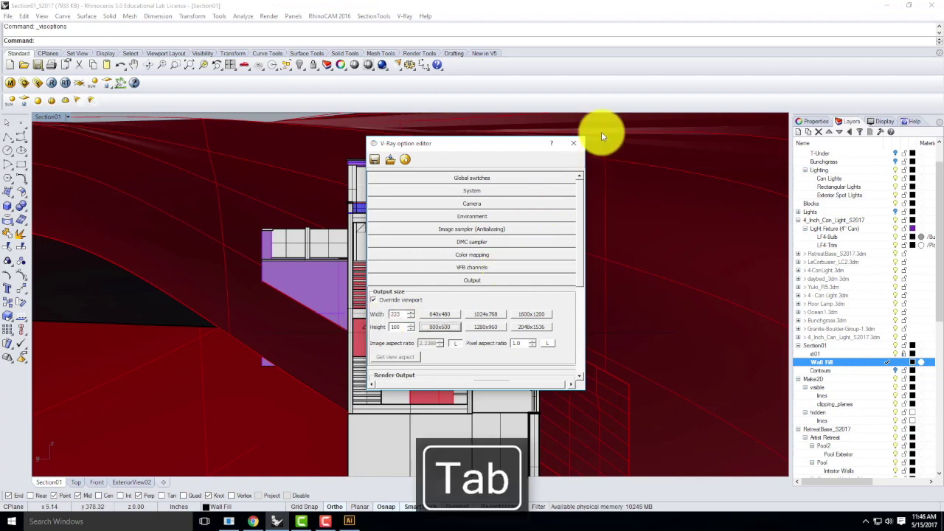
click(573, 143)
click(52, 84)
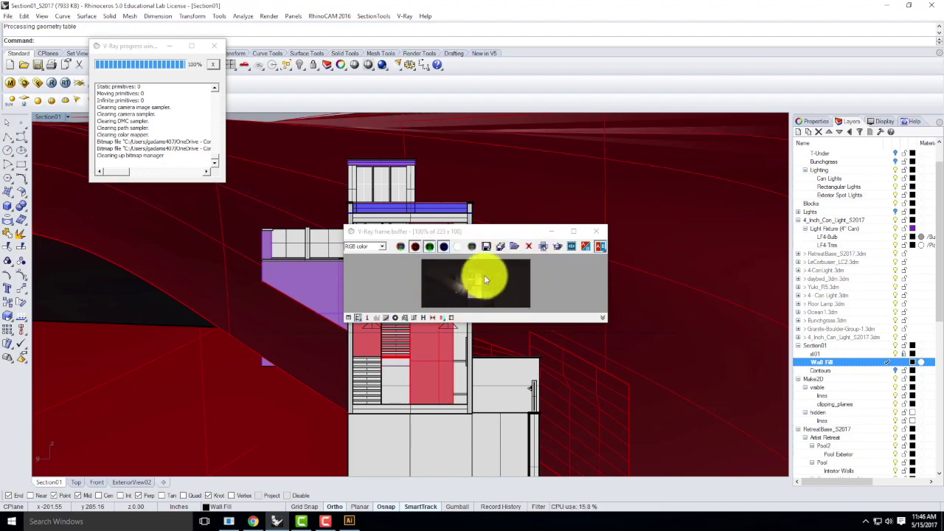
click(602, 231)
Start loading a V-Ray options file and browse to the Live - A136 Exercises folder in Live Demonstrations on OneDrive.
click(25, 83)
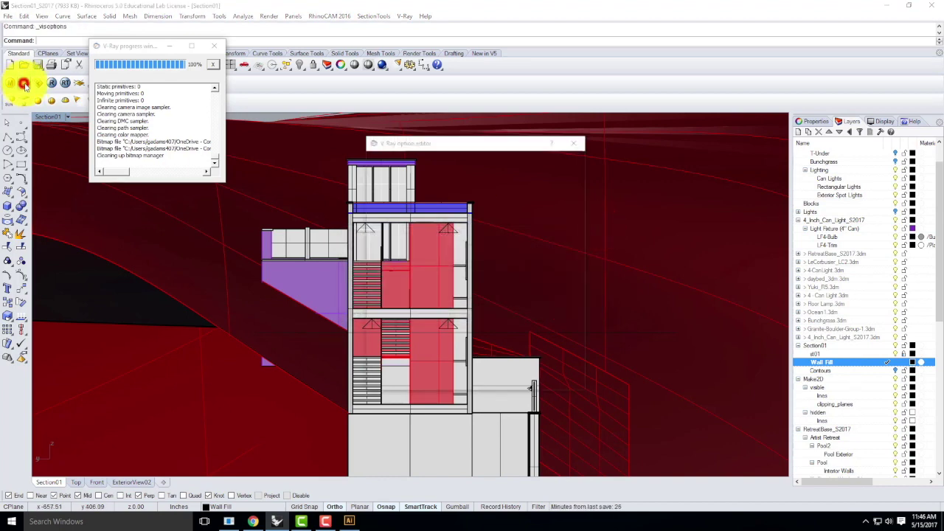
click(491, 204)
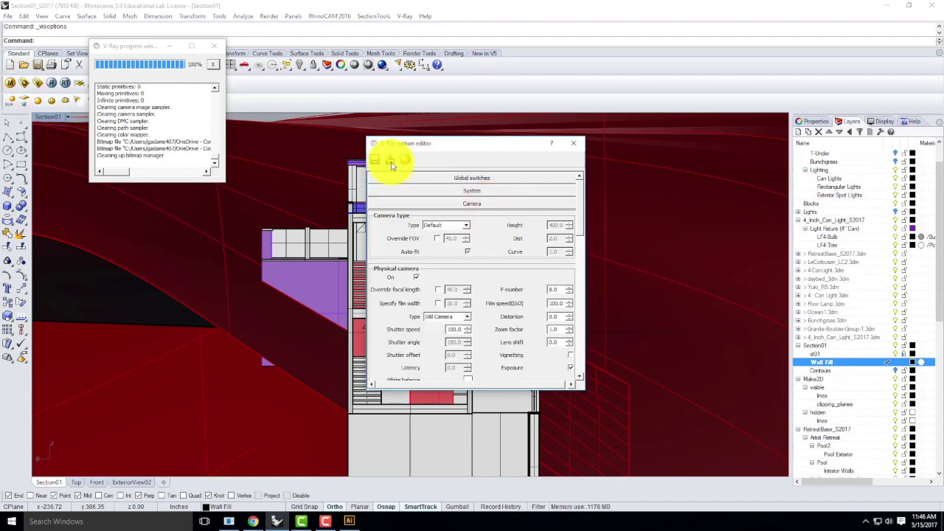
click(391, 162)
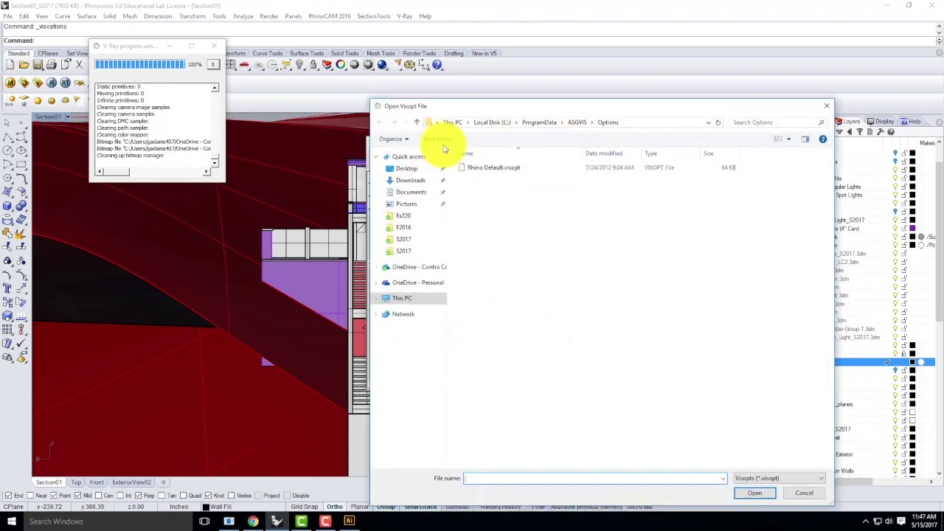
click(412, 268)
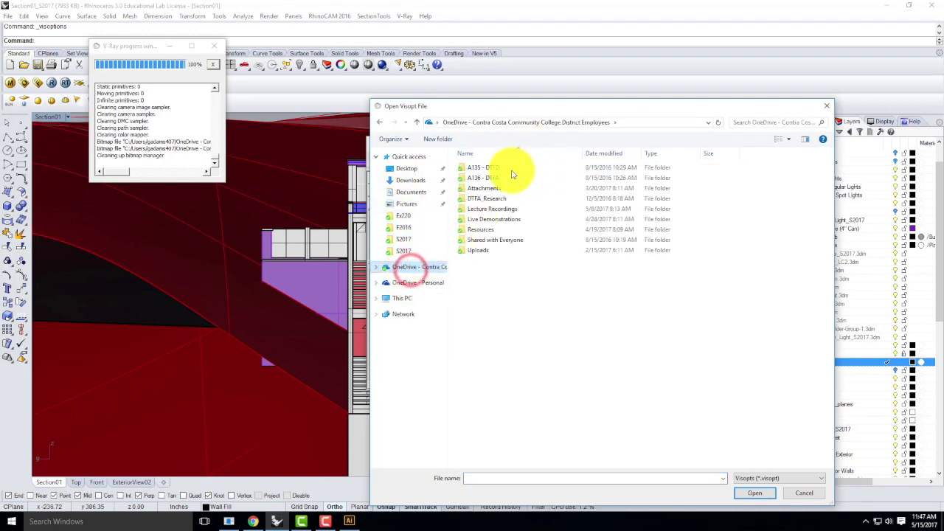
double_click(472, 178)
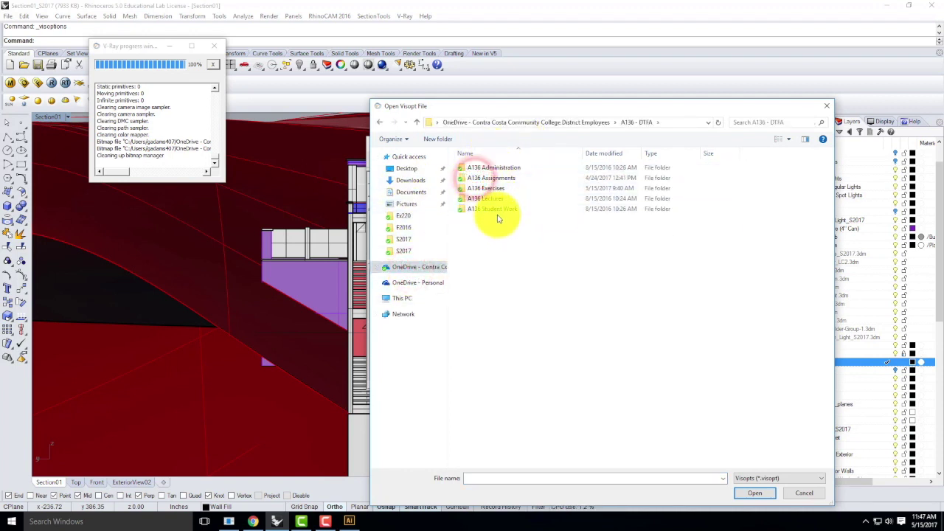
double_click(489, 189)
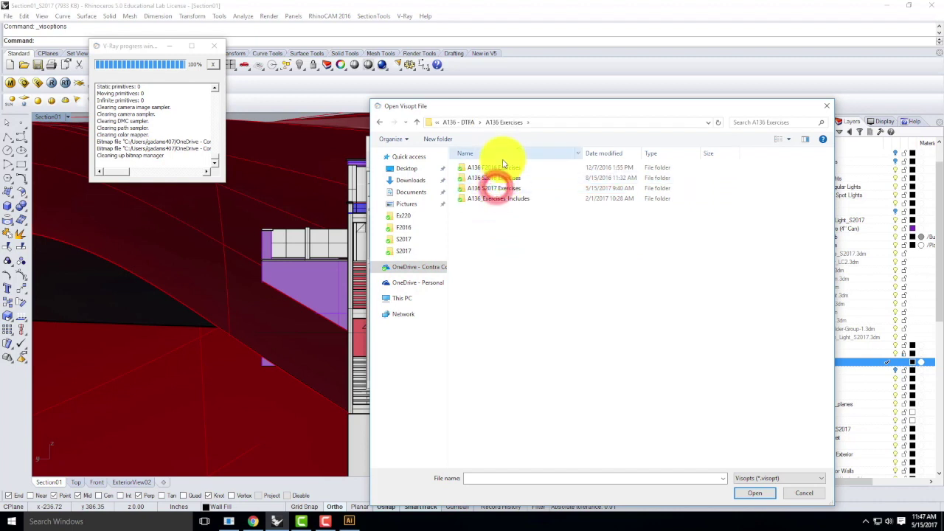
click(380, 121)
click(379, 120)
double_click(493, 213)
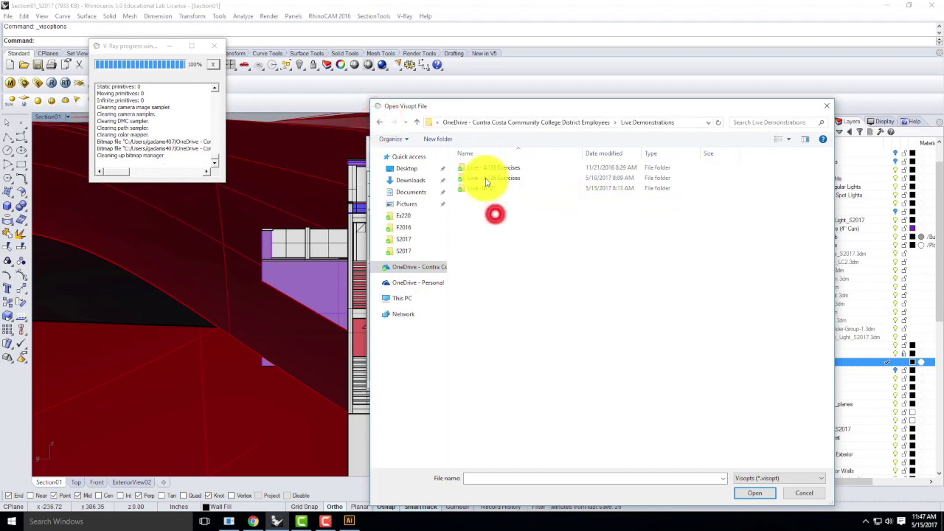
double_click(495, 180)
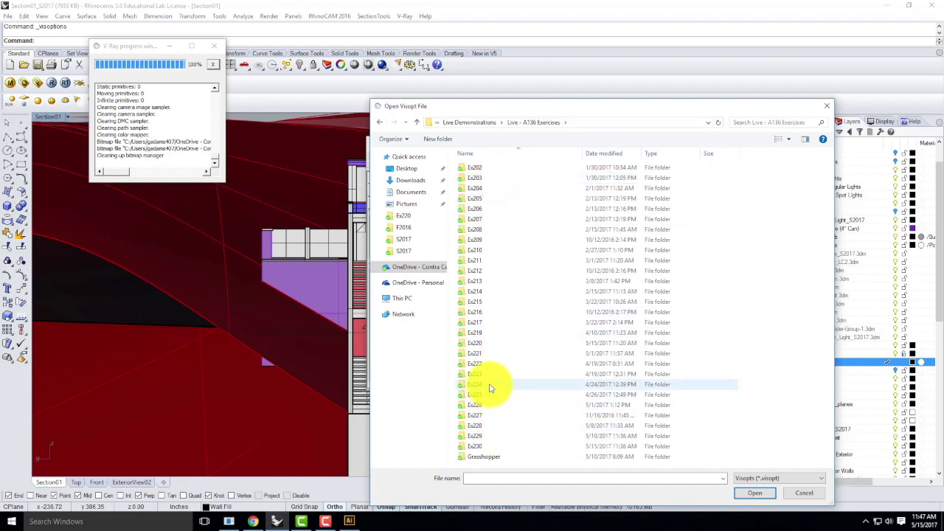
Look through the Ex224, Ex222 and Ex223 exercise folders for a suitable V-Ray options file.
double_click(490, 387)
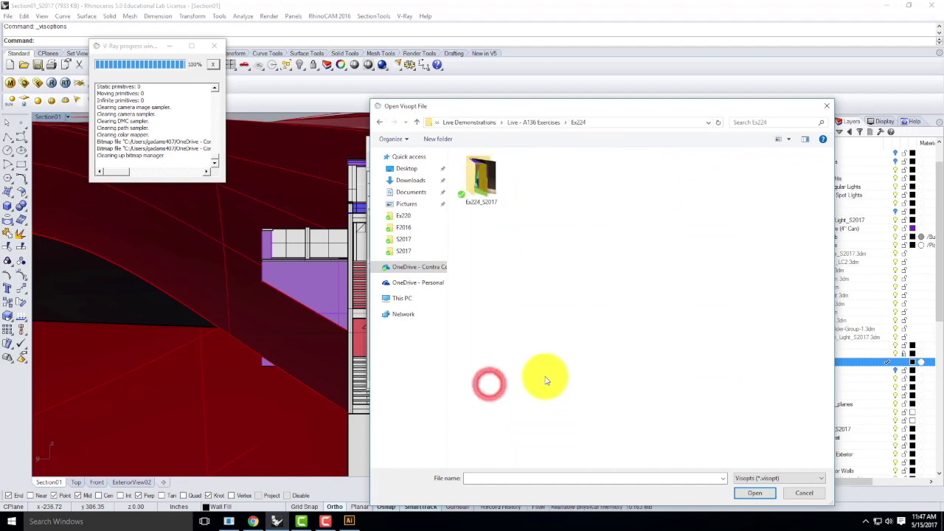
double_click(470, 181)
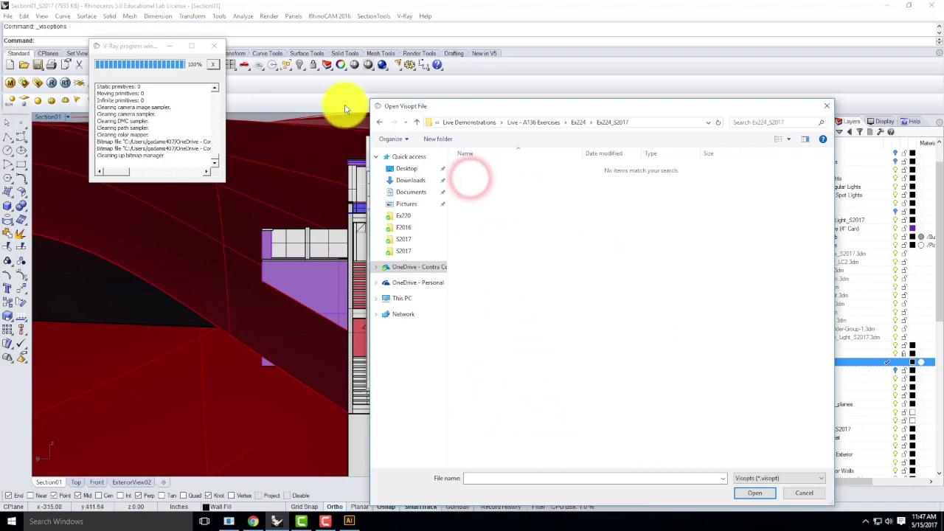
click(379, 123)
click(378, 123)
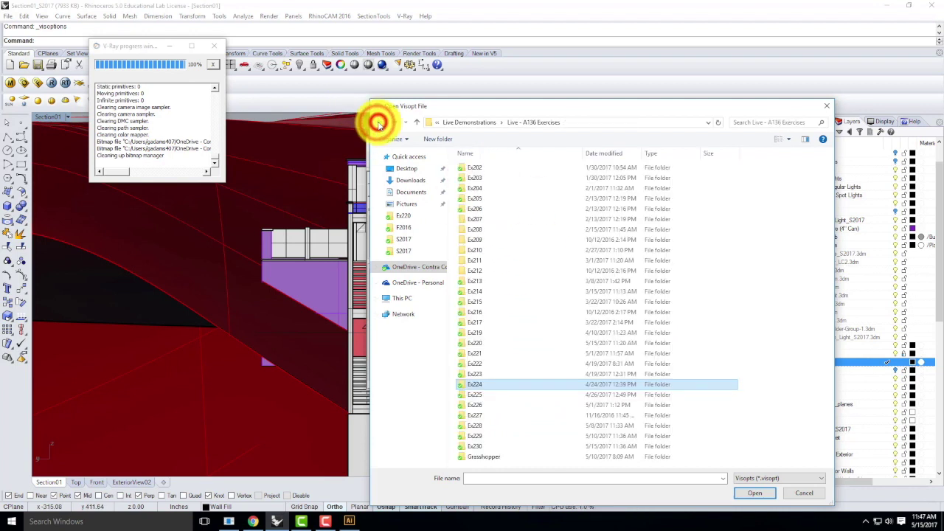
double_click(488, 361)
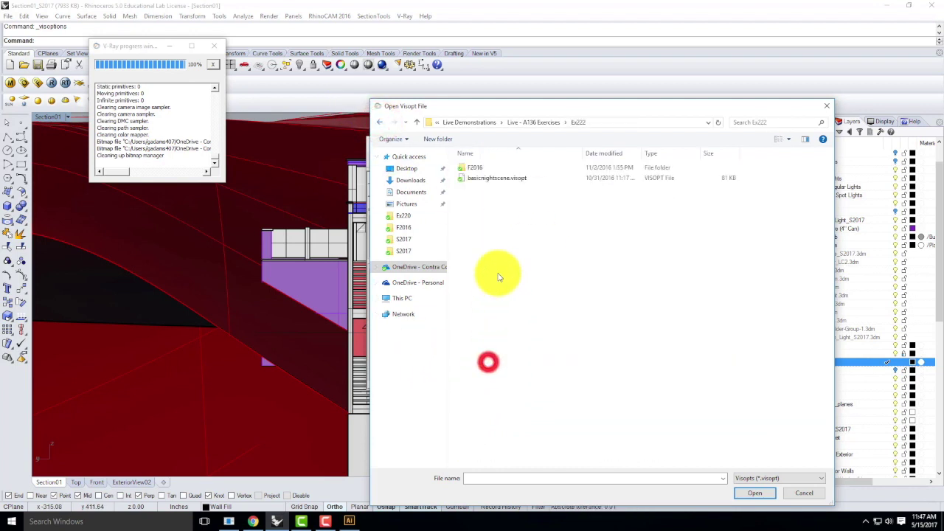
double_click(480, 169)
click(378, 123)
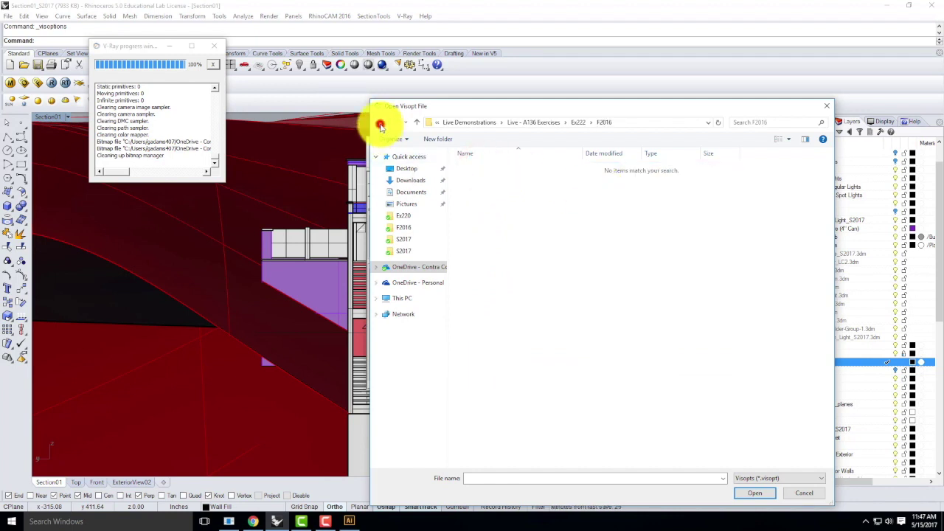
click(380, 123)
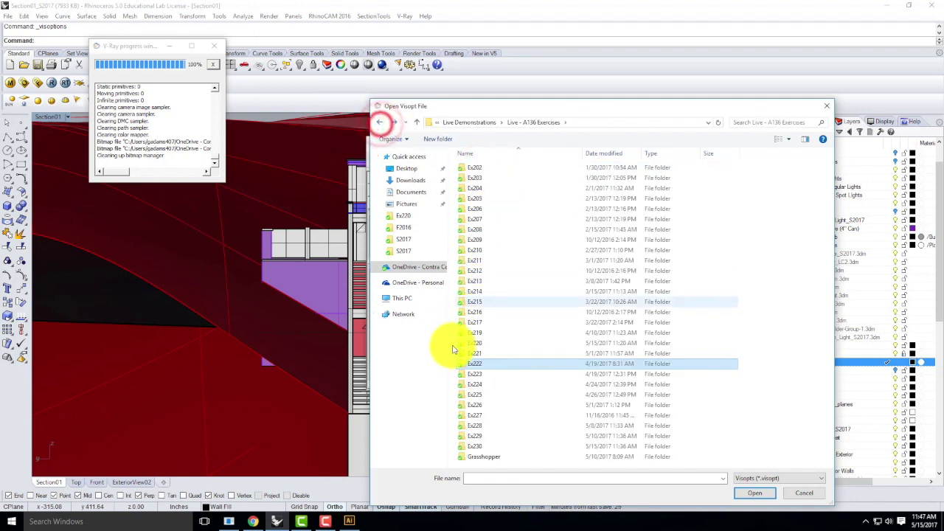
double_click(482, 374)
click(379, 123)
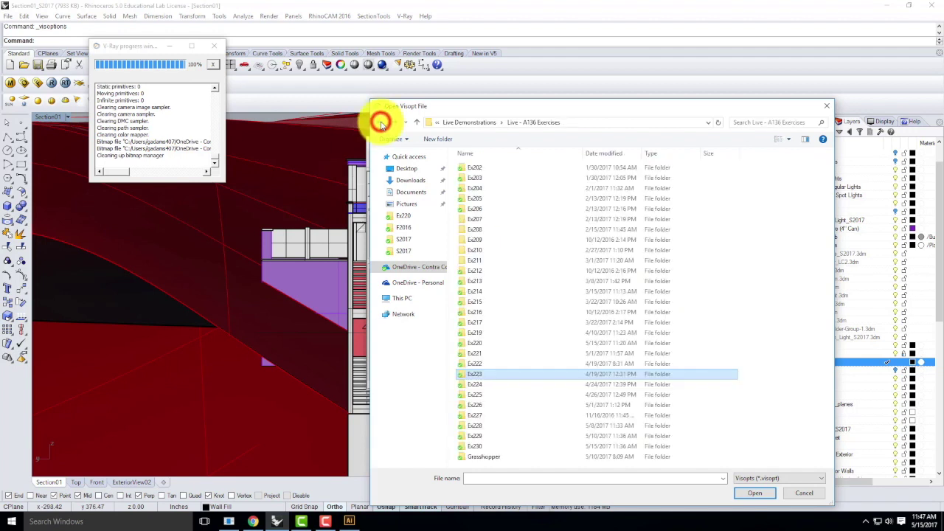
click(380, 122)
double_click(485, 179)
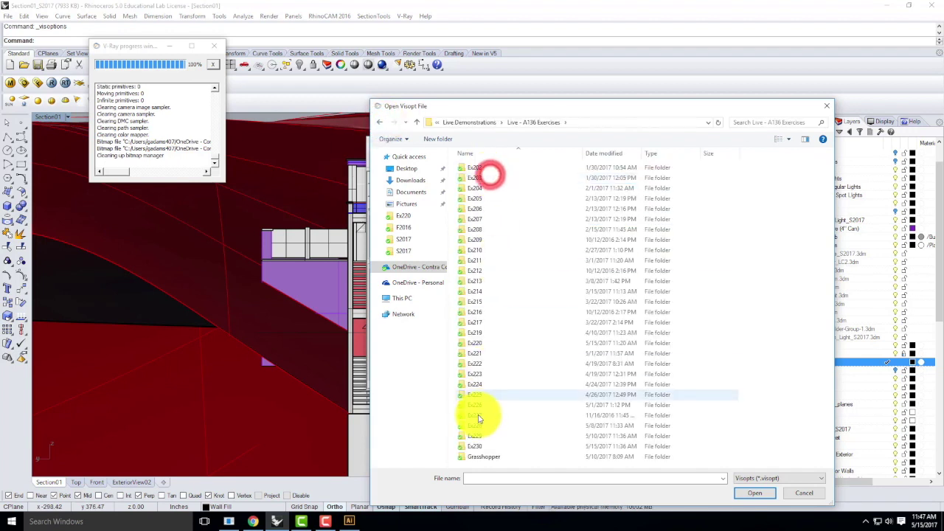
Load Master_Site_S2017_Day.visopt from the Ex221 folder into the V-Ray options.
double_click(479, 354)
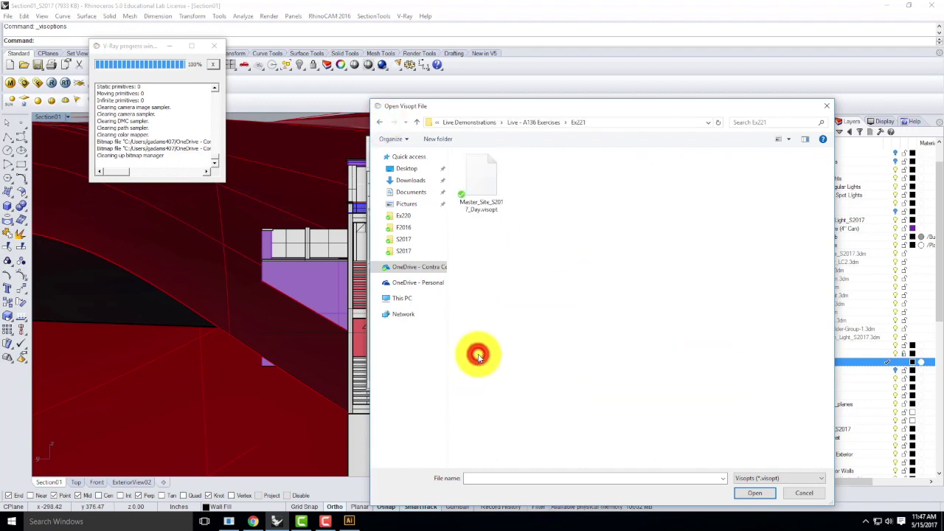
click(490, 189)
click(760, 492)
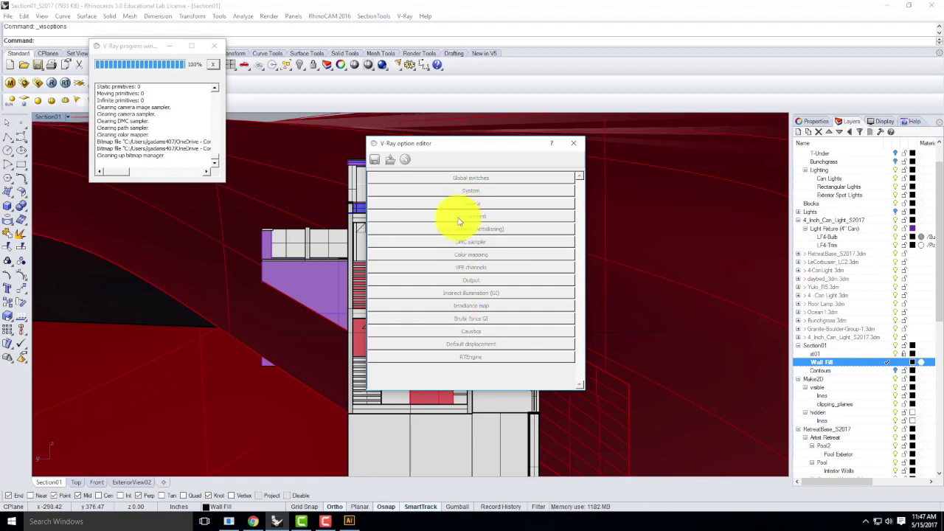
Close the V-Ray progress window and try to open the Environment settings in the option editor.
click(460, 142)
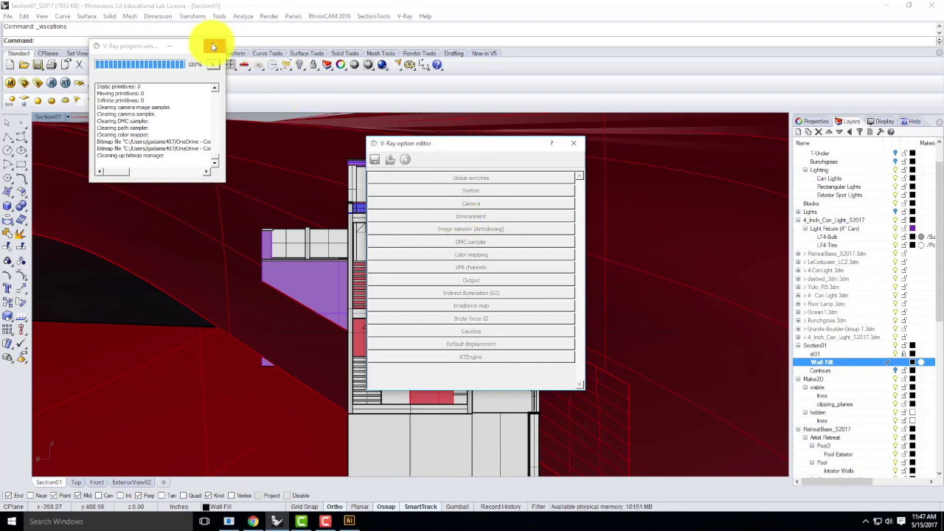
click(216, 46)
click(480, 217)
click(472, 142)
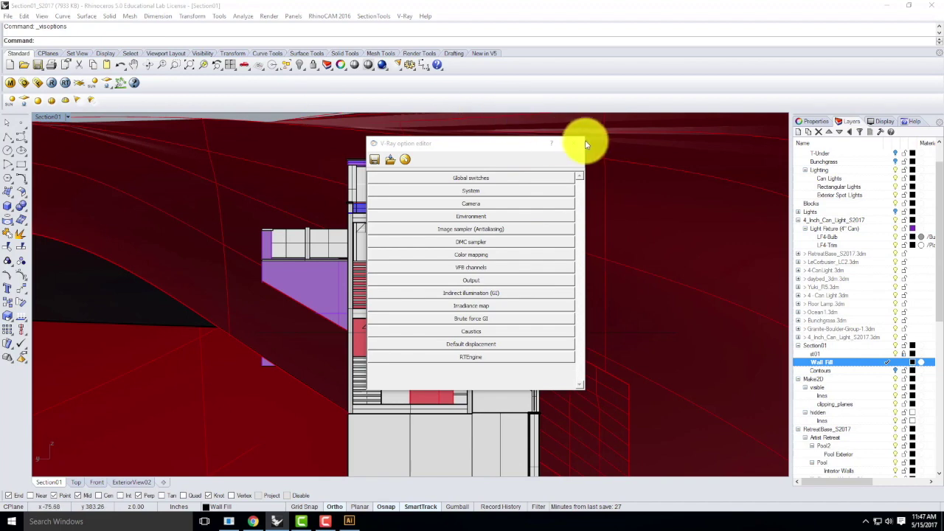
Save the section model and close Rhino.
click(8, 16)
click(25, 64)
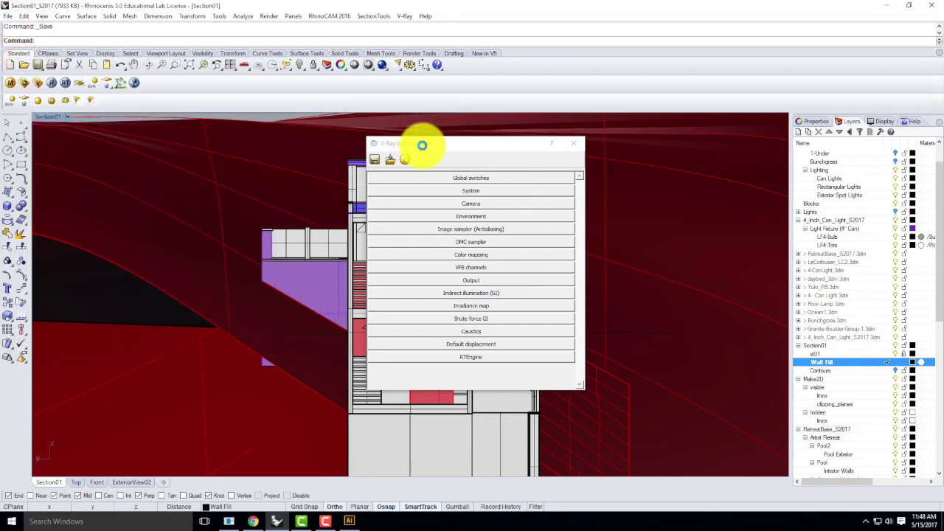
click(889, 8)
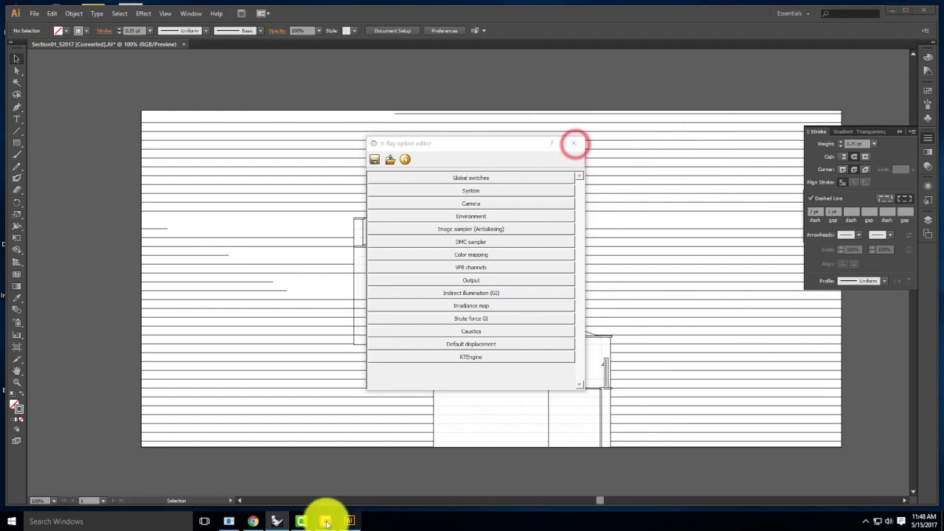
click(274, 521)
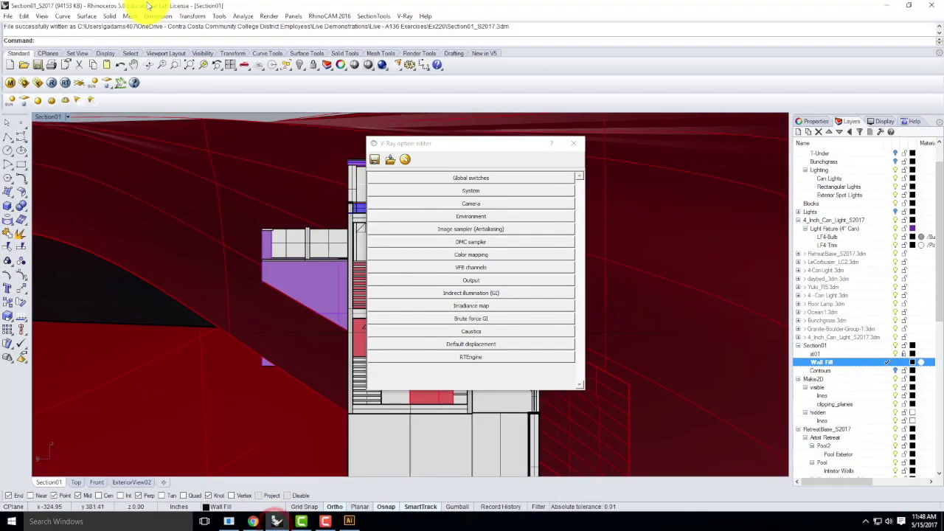
click(930, 6)
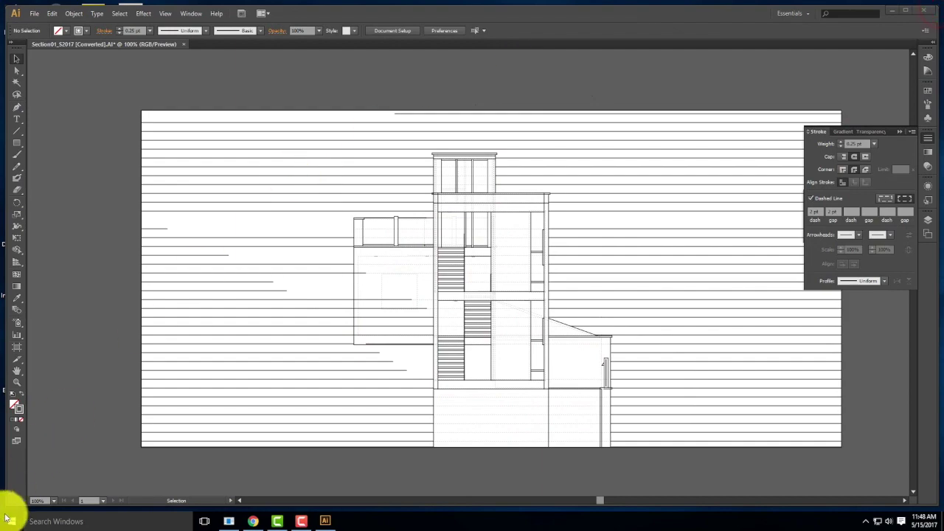
Restart Rhino 5 (64-bit) and reopen the recent file Section01_S2017.3dm, minimizing Illustrator out of the way.
click(11, 522)
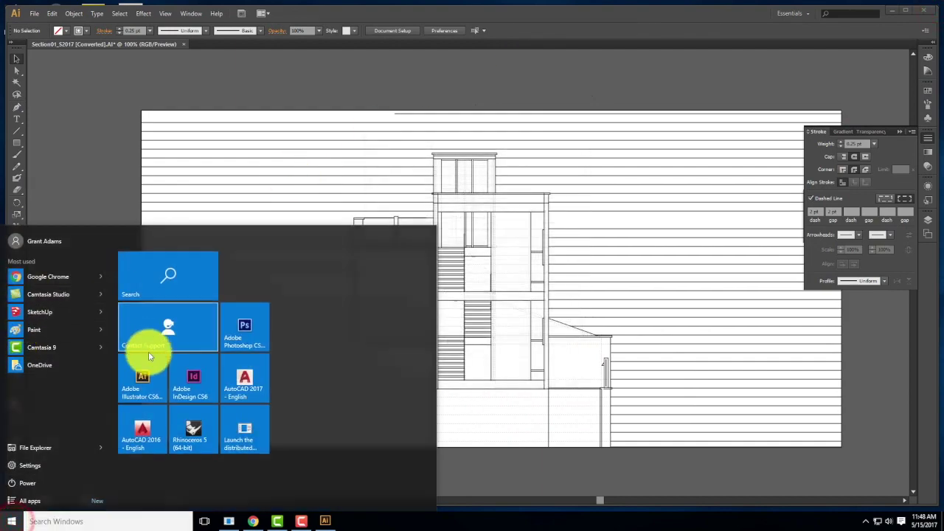
click(194, 432)
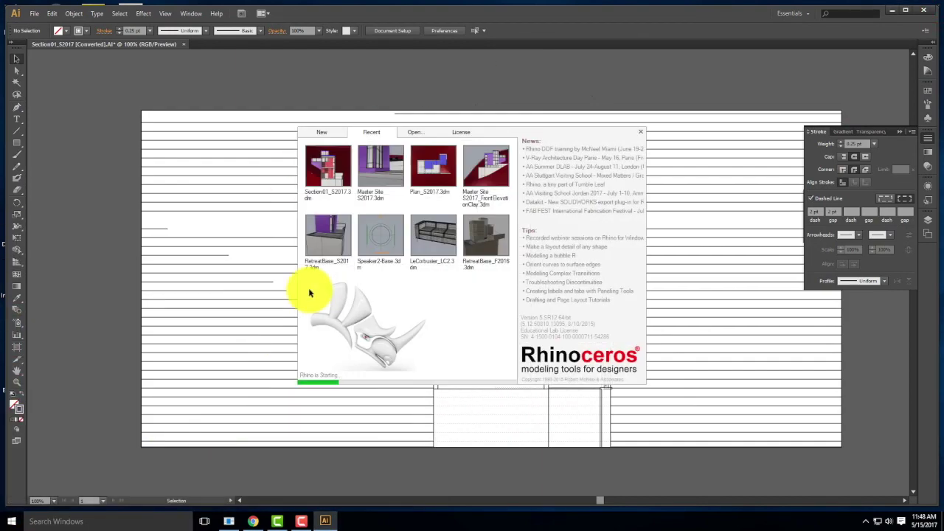
click(334, 190)
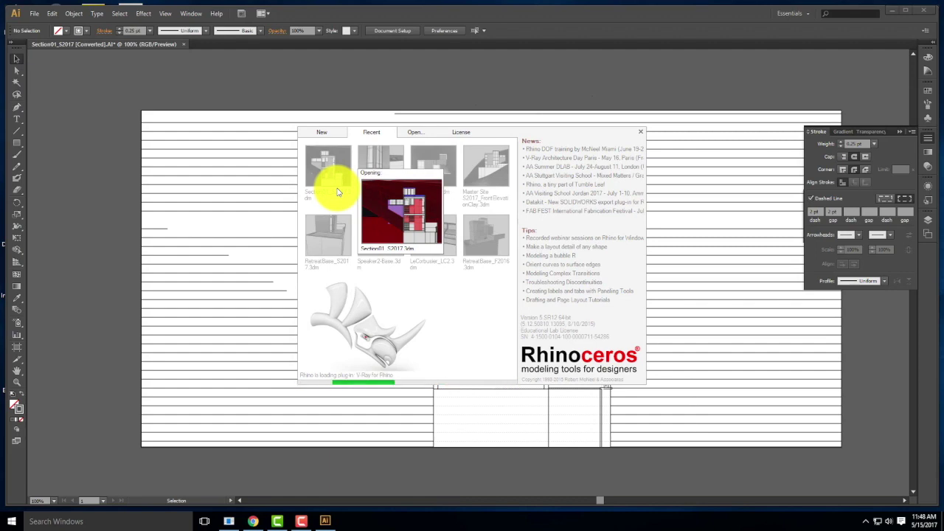
click(893, 10)
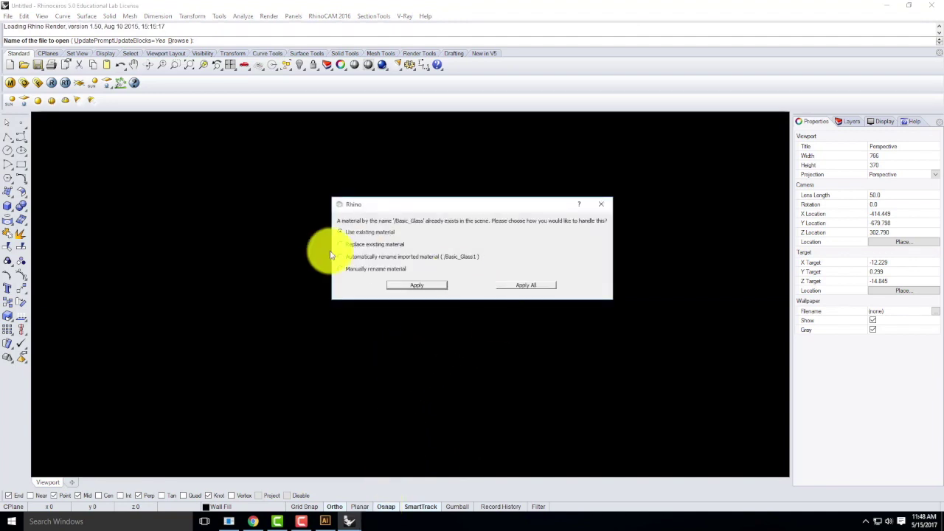
Resolve the duplicate material names by replacing the existing material, applied to all conflicts.
click(359, 245)
click(354, 245)
click(526, 284)
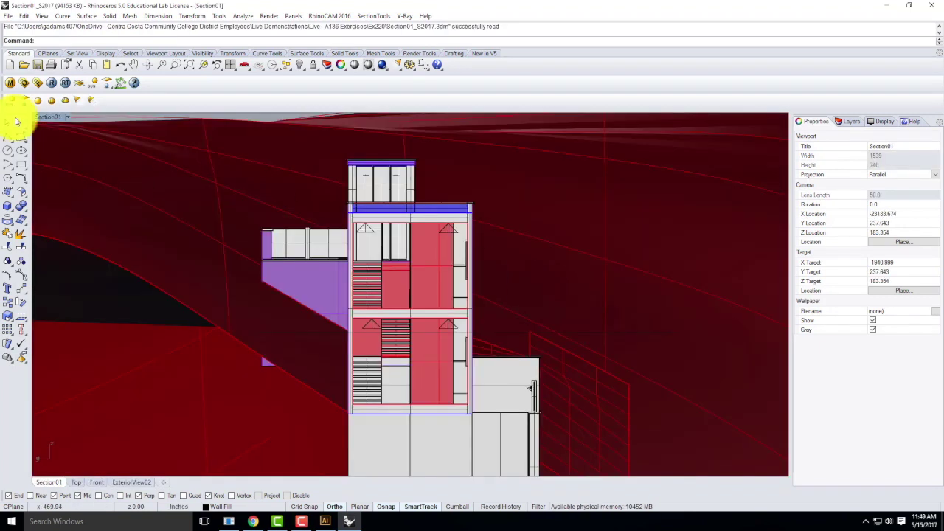
Check which image file the GI skylight texture uses in the V-Ray Environment options, leaving it unchanged.
click(22, 87)
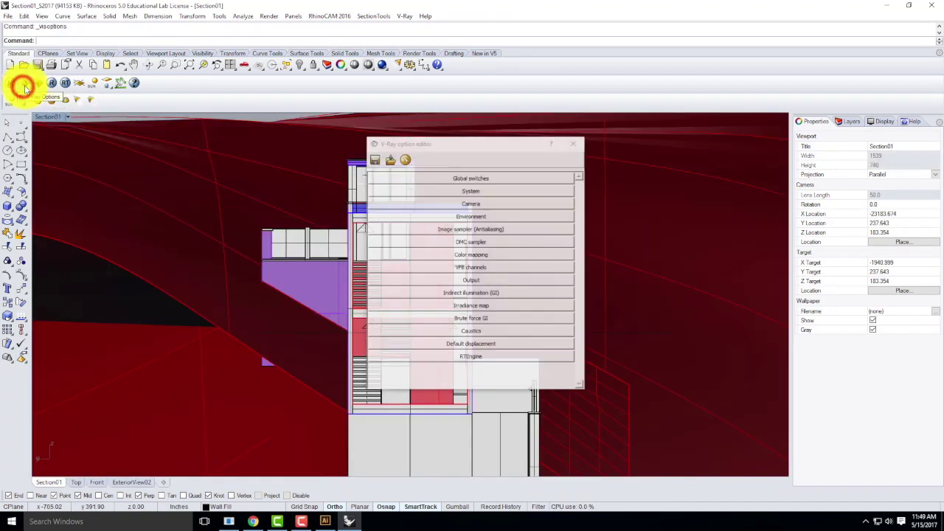
click(475, 215)
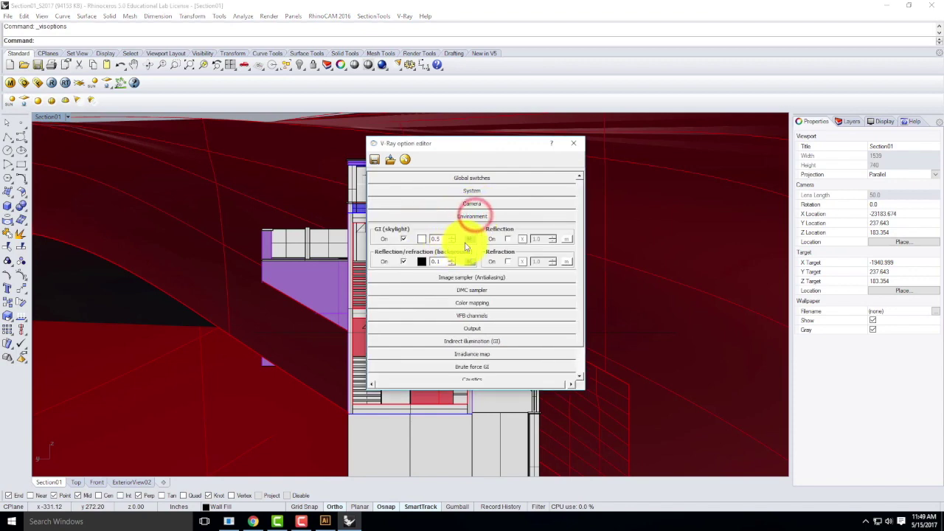
click(469, 241)
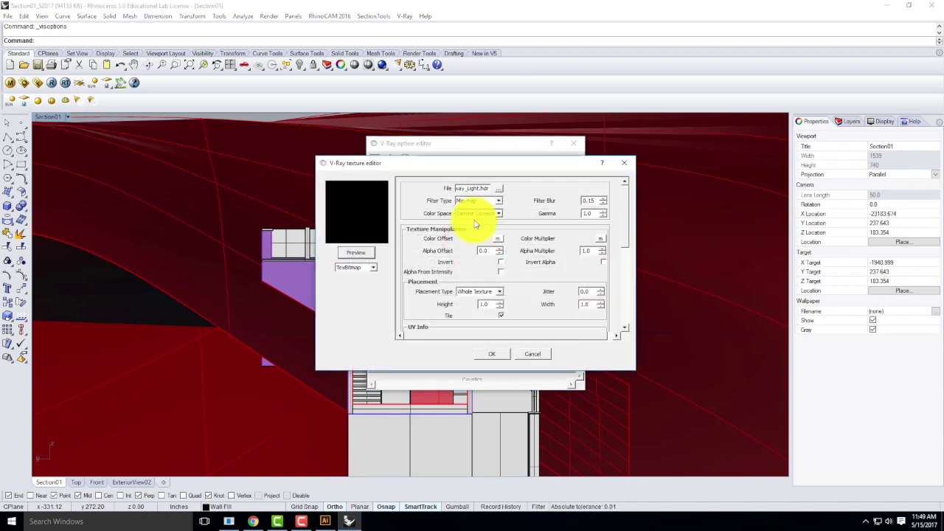
key(Home)
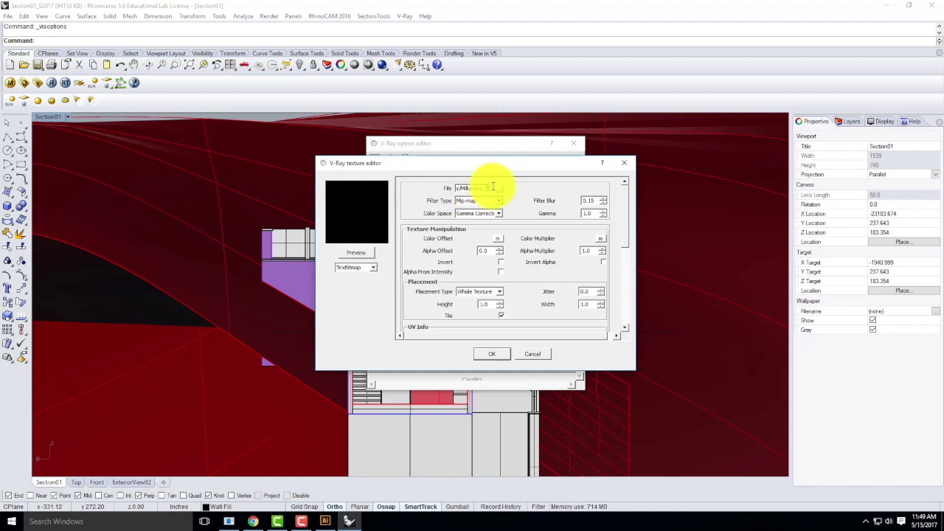
click(534, 354)
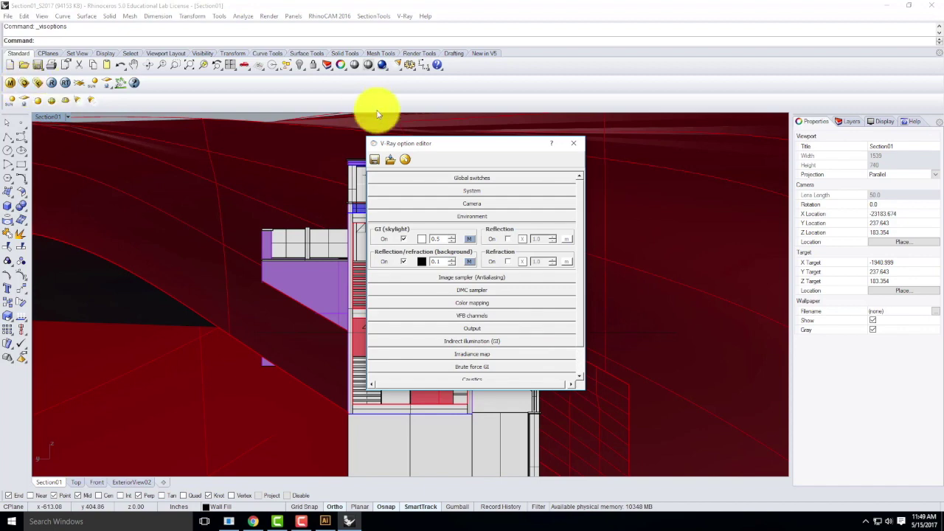
Load the V-Ray options file Master_Site_S2017_Day.visopt from Live Demonstrations > Live - A136 Exercises > Ex221 on OneDrive.
click(391, 159)
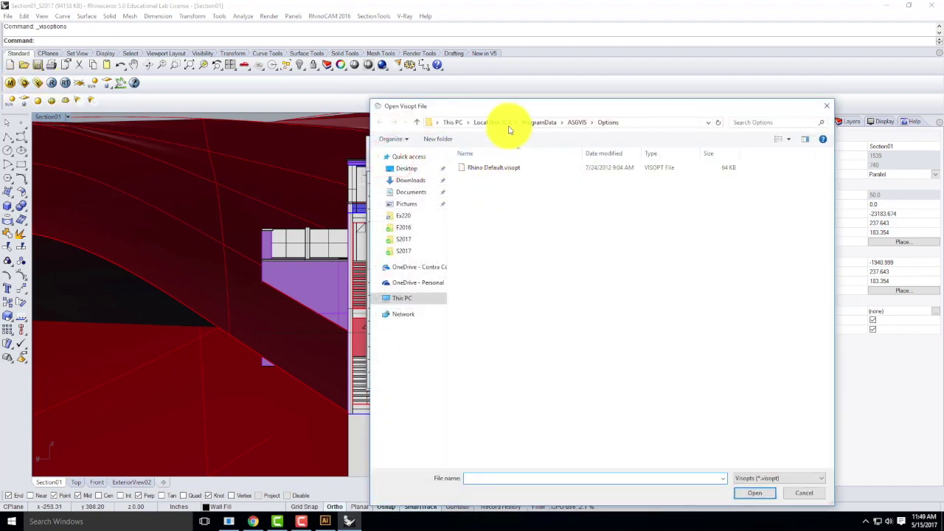
click(427, 269)
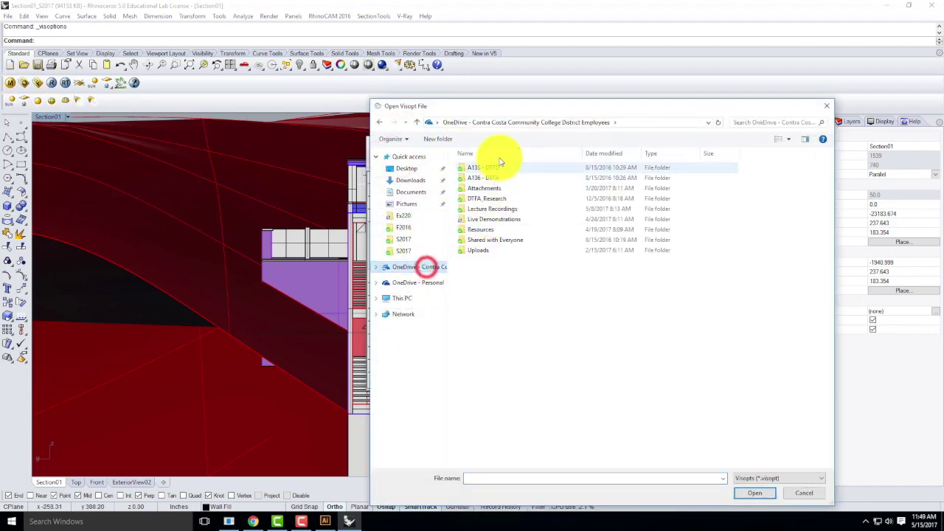
double_click(495, 219)
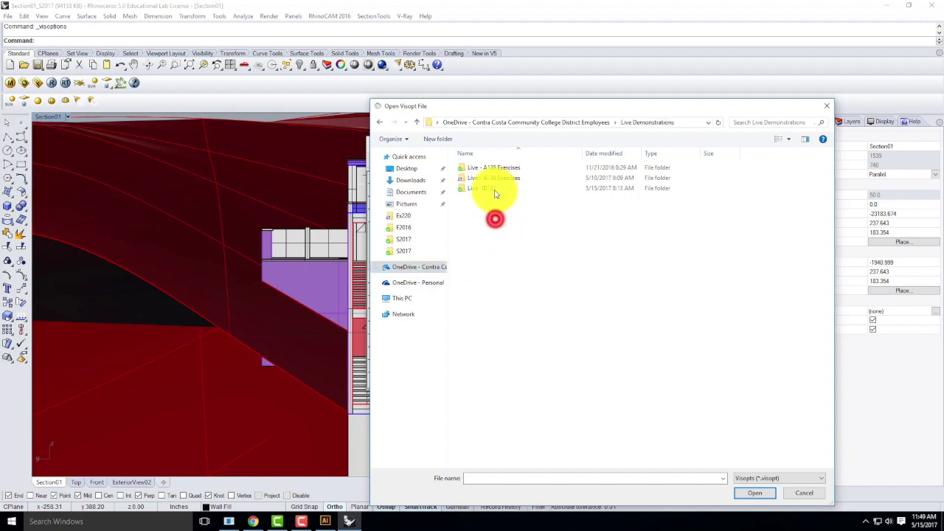
double_click(495, 177)
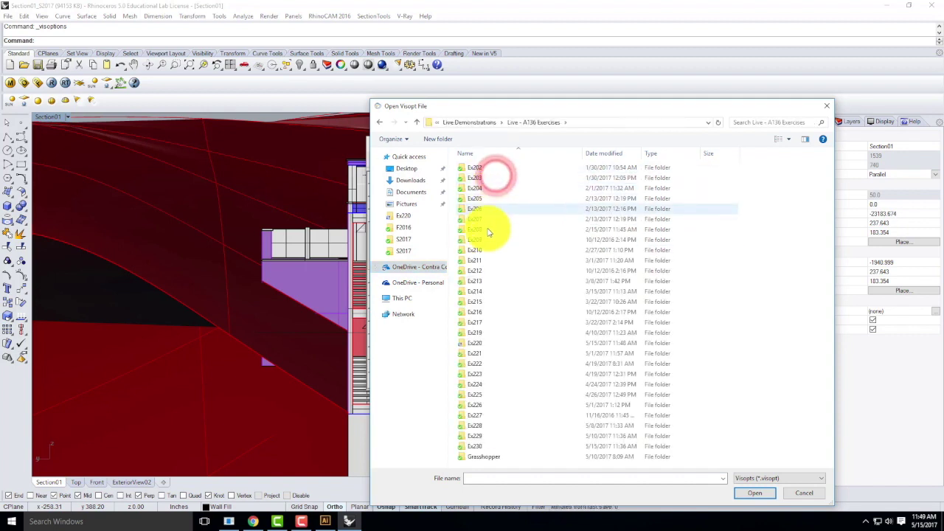
double_click(497, 357)
click(480, 179)
click(768, 493)
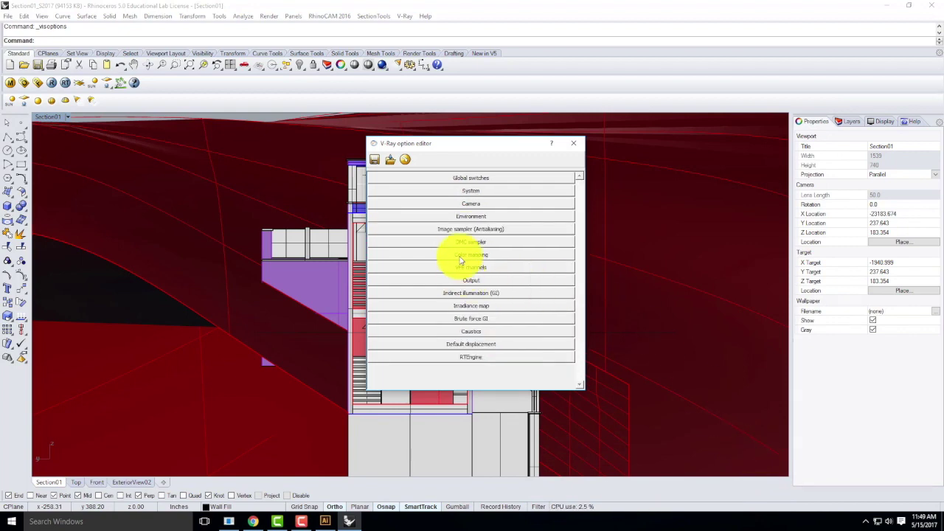
Check which image files the GI skylight and the reflection/refraction background textures use in the V-Ray Environment options.
click(471, 216)
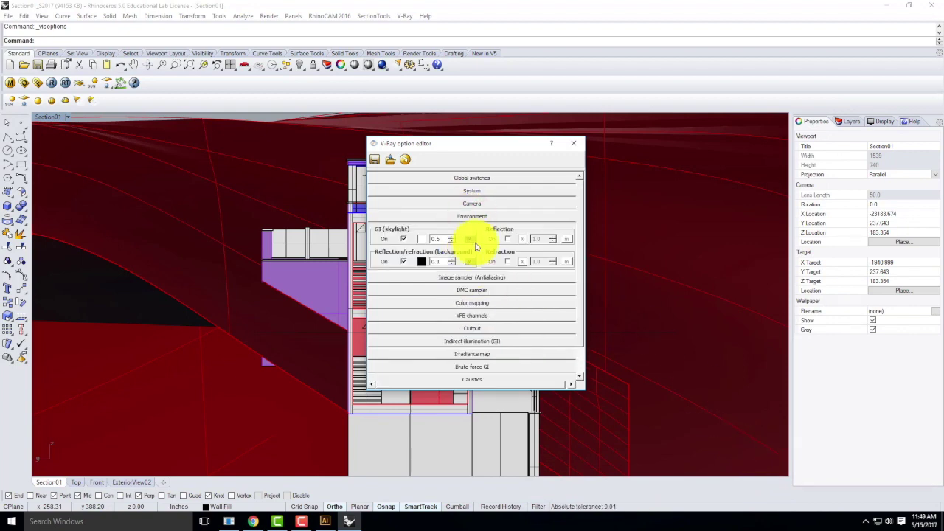
click(465, 241)
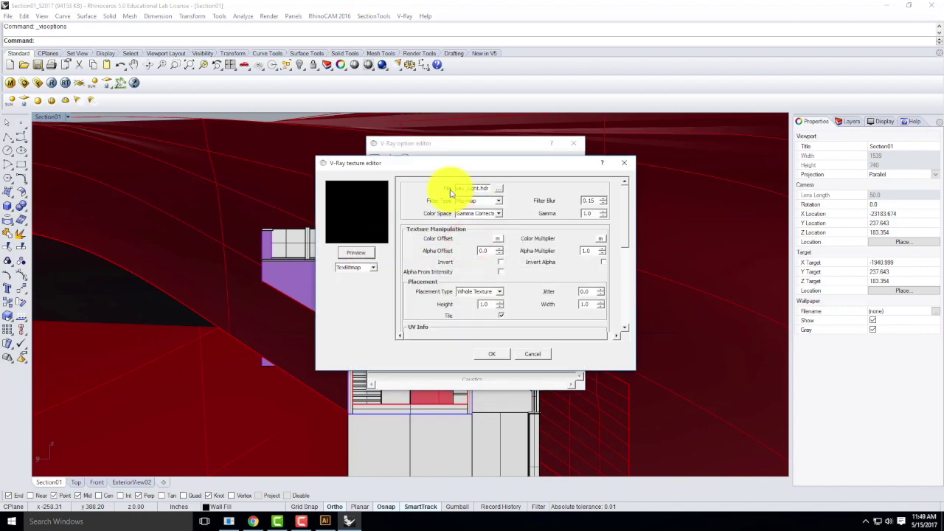
click(534, 355)
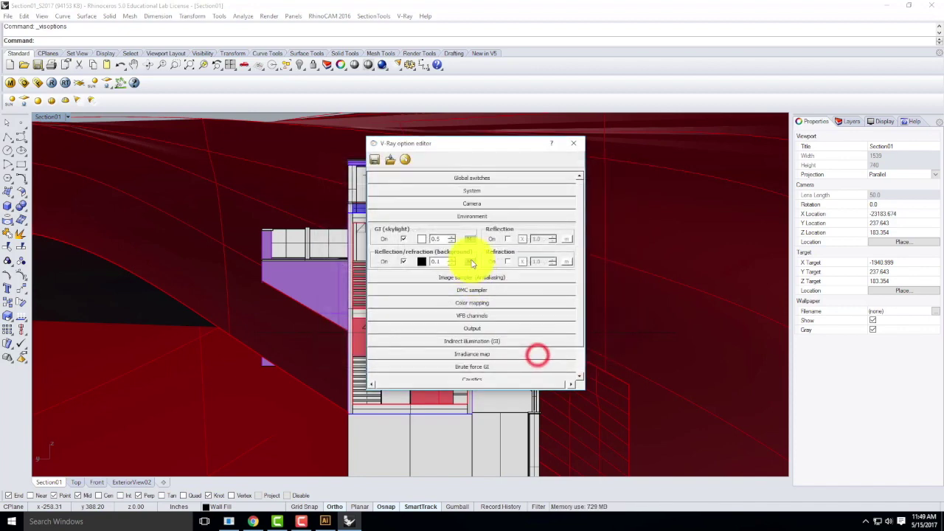
click(468, 255)
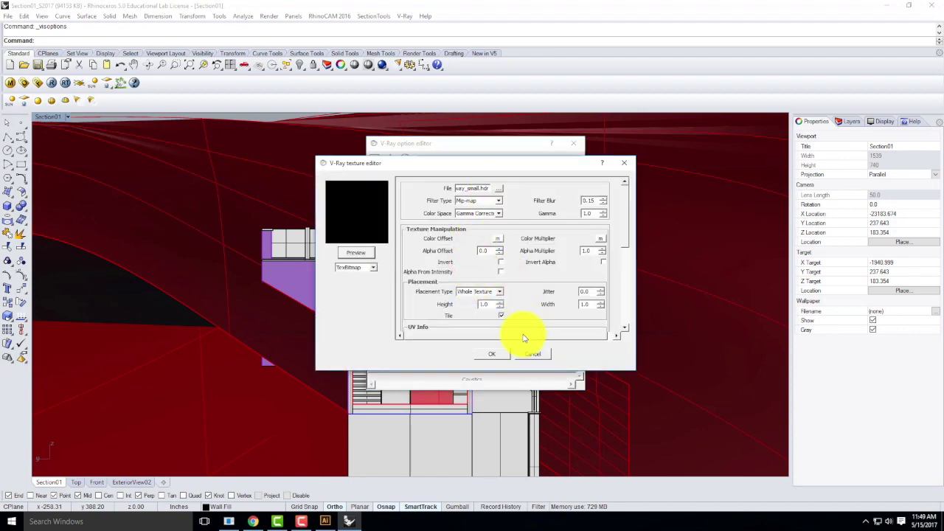
click(534, 356)
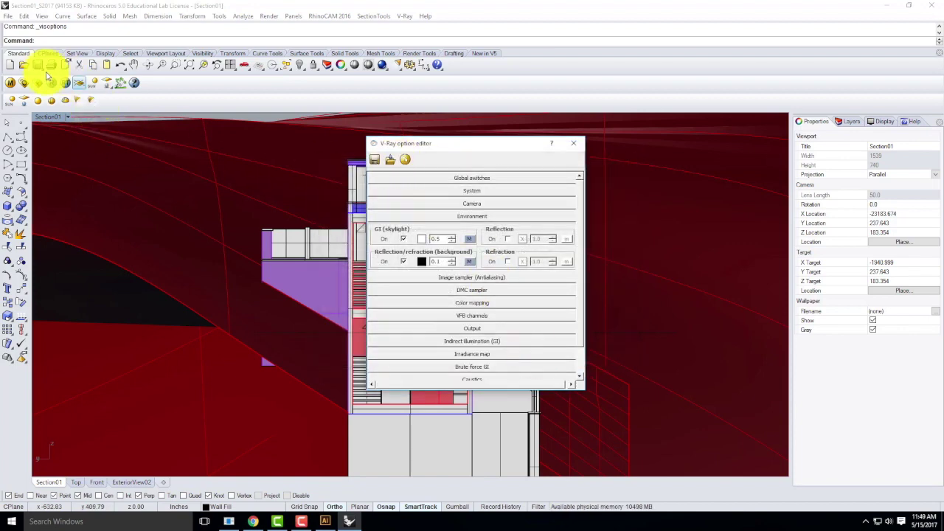
Reload the V-Ray options file Master_Site_S2017_Day.visopt from the Ex221 folder and check the GI skylight texture's image file again.
click(389, 159)
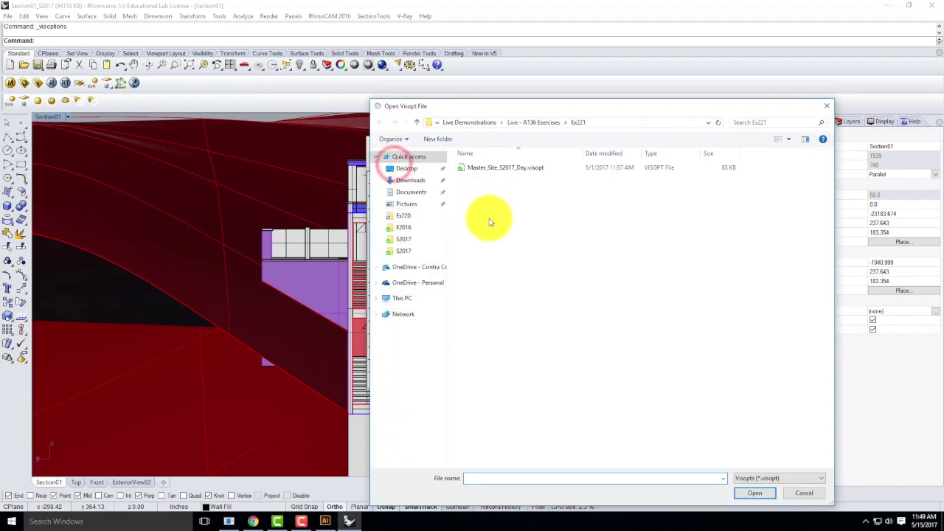
click(488, 169)
click(754, 492)
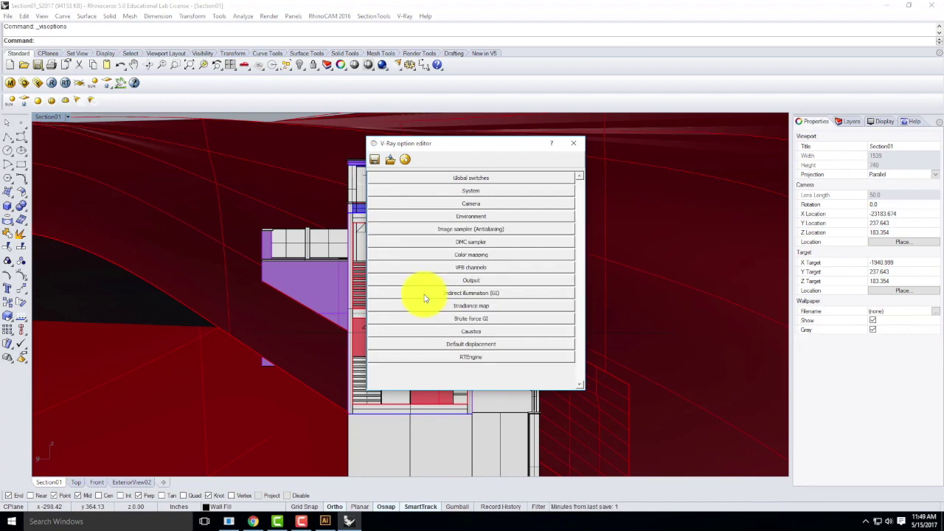
click(435, 217)
click(468, 239)
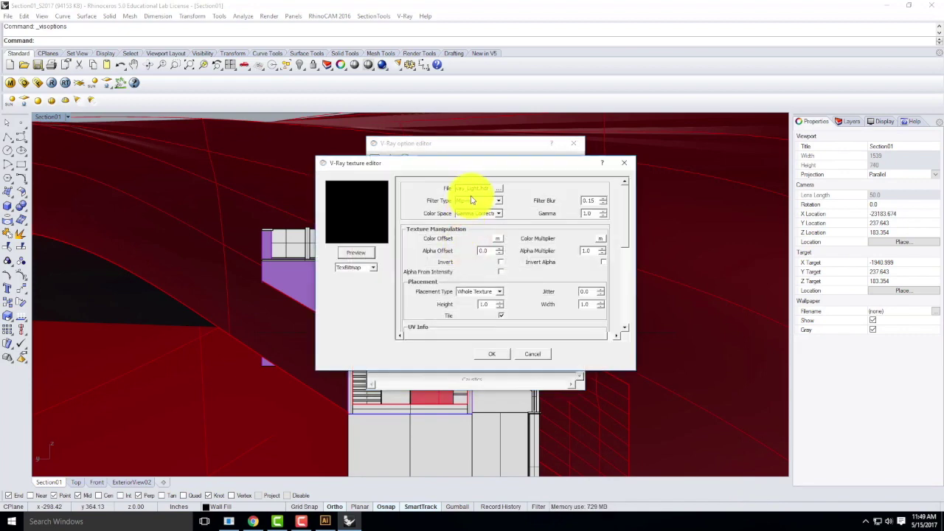
click(531, 352)
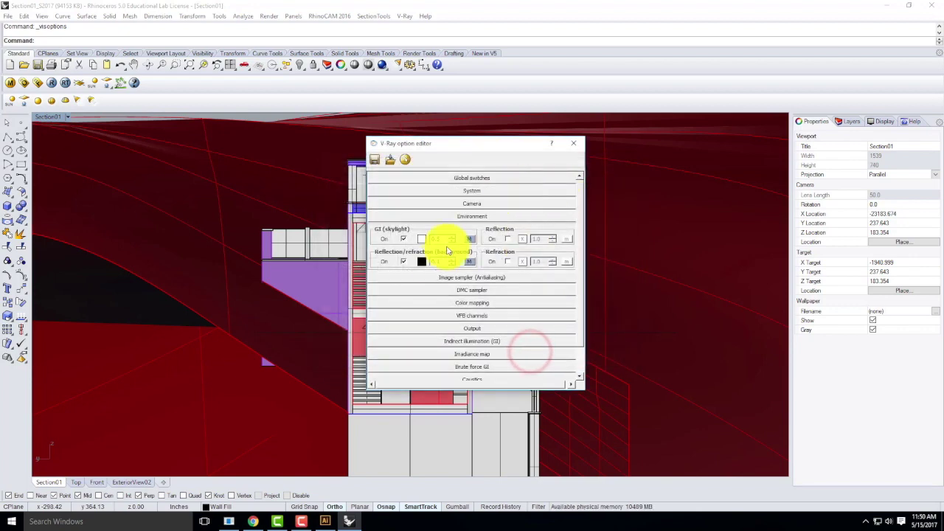
Unlock the render output's image aspect ratio, match it to the current Section01 view, and lock it again.
click(472, 328)
drag(580, 218, 573, 359)
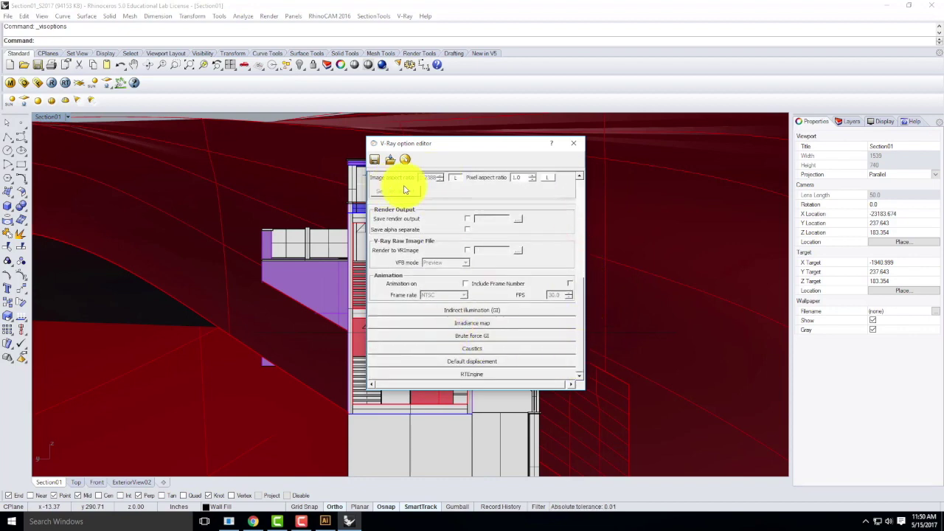
drag(580, 302, 573, 270)
click(452, 240)
click(398, 254)
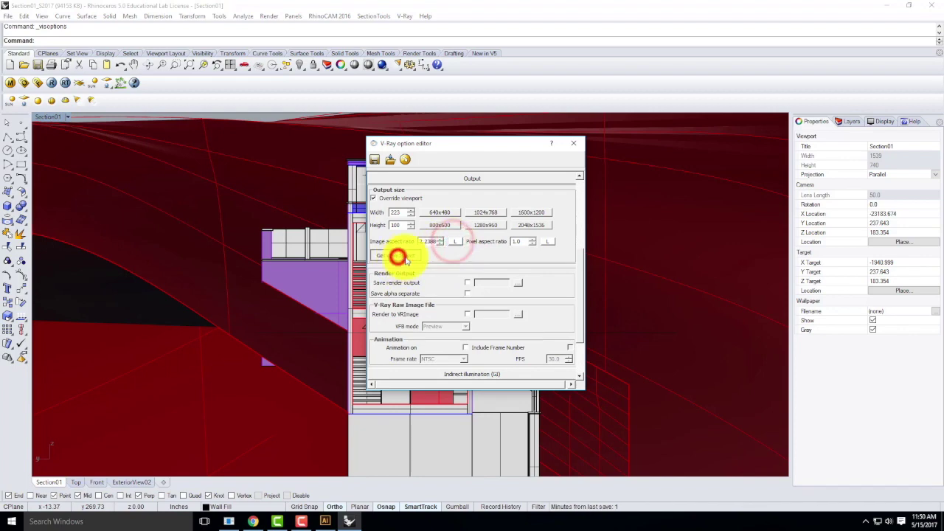
click(455, 241)
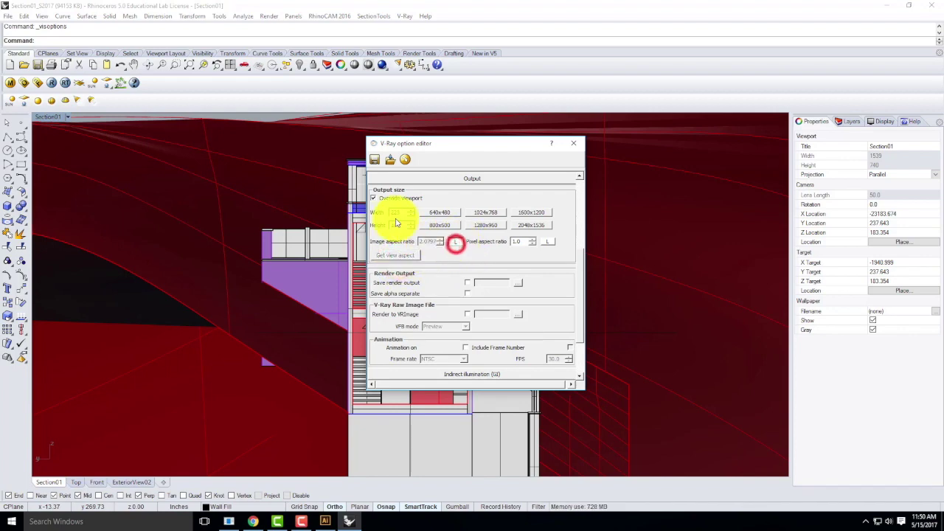
click(398, 225)
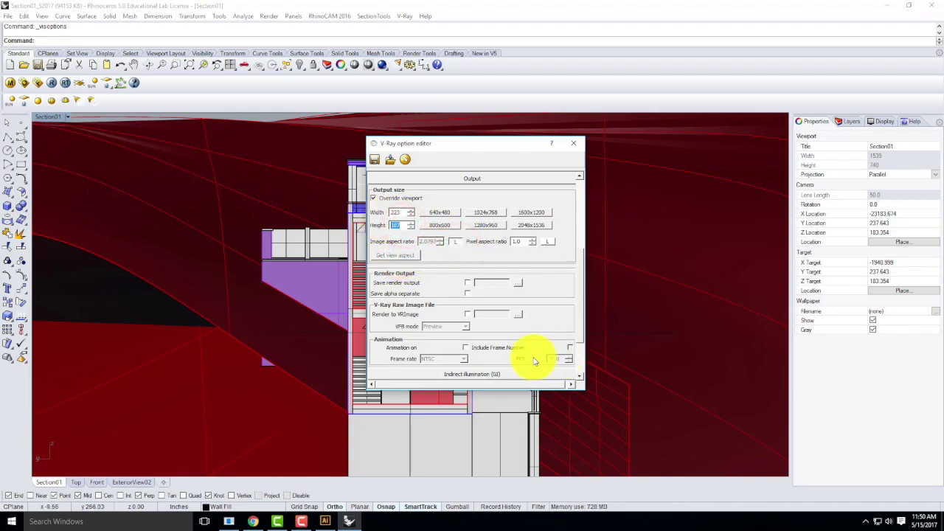
Close the V-Ray options and turn on the Sun layer under Site-Environment.
click(574, 144)
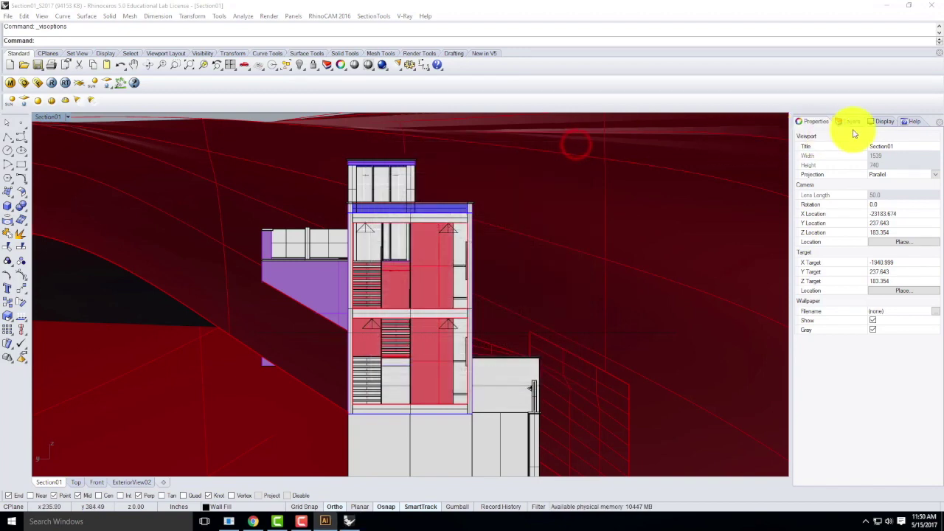
click(852, 122)
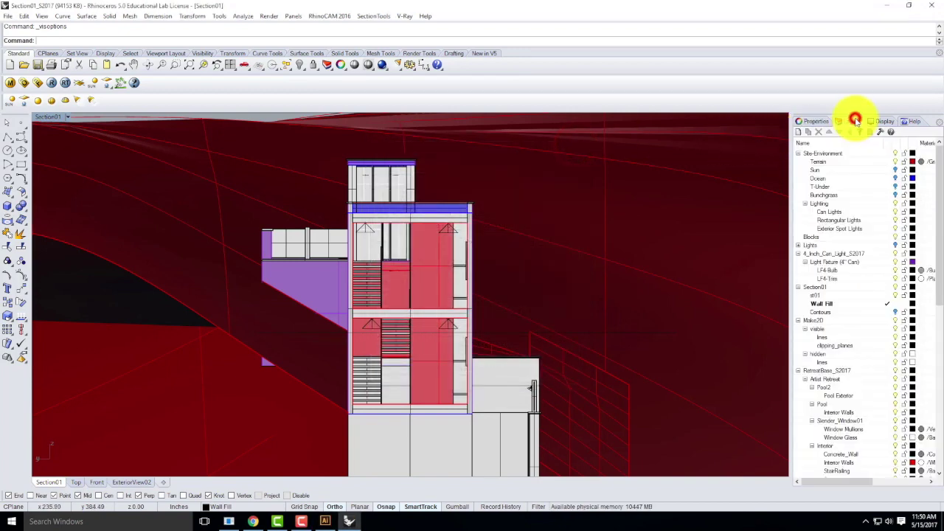
click(893, 170)
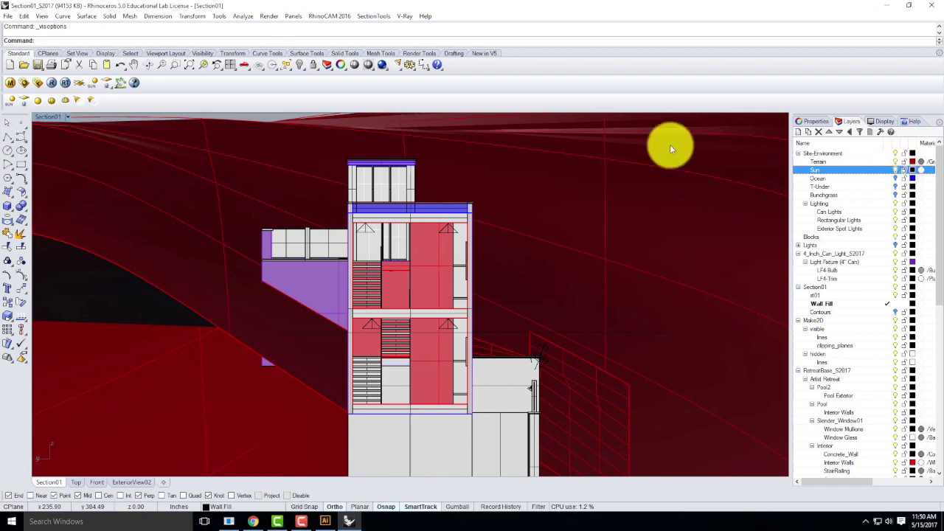
Set the V-Ray physical camera's shutter speed to 200 and run a small test render of the section.
click(36, 83)
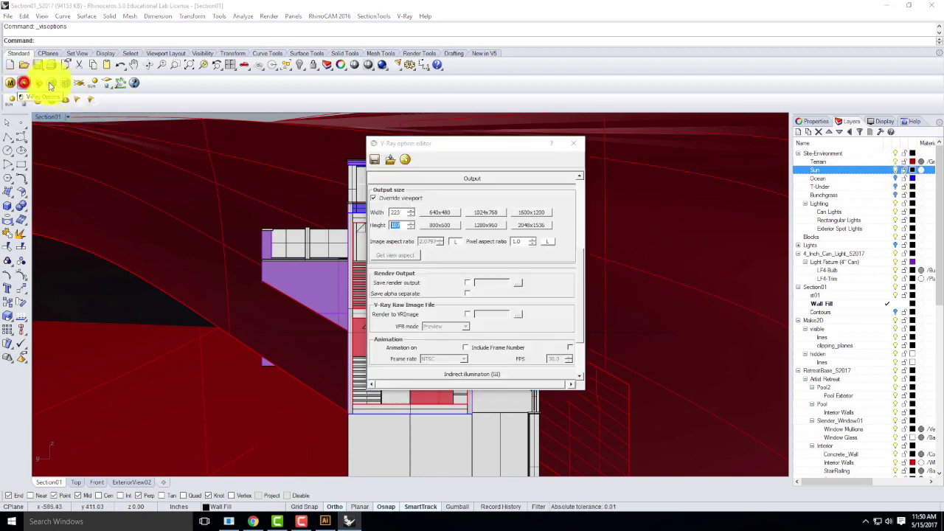
click(470, 172)
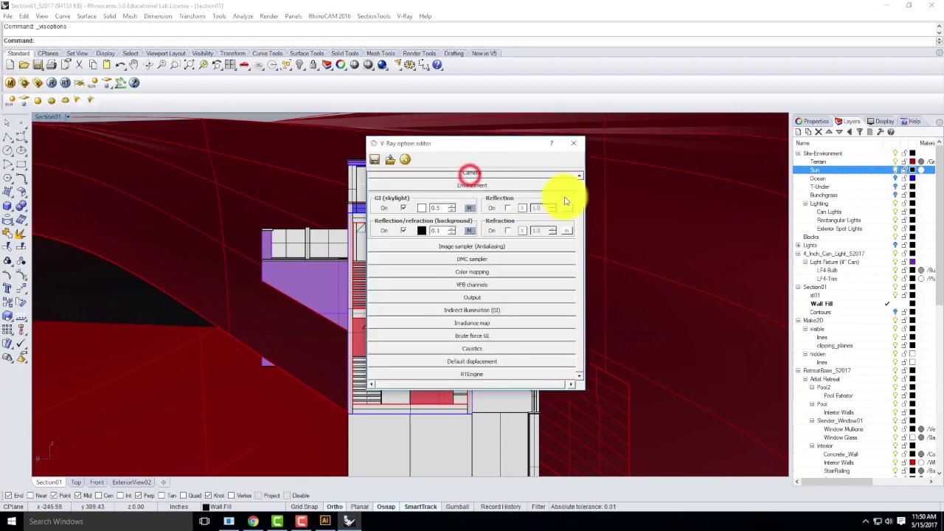
click(579, 235)
click(472, 203)
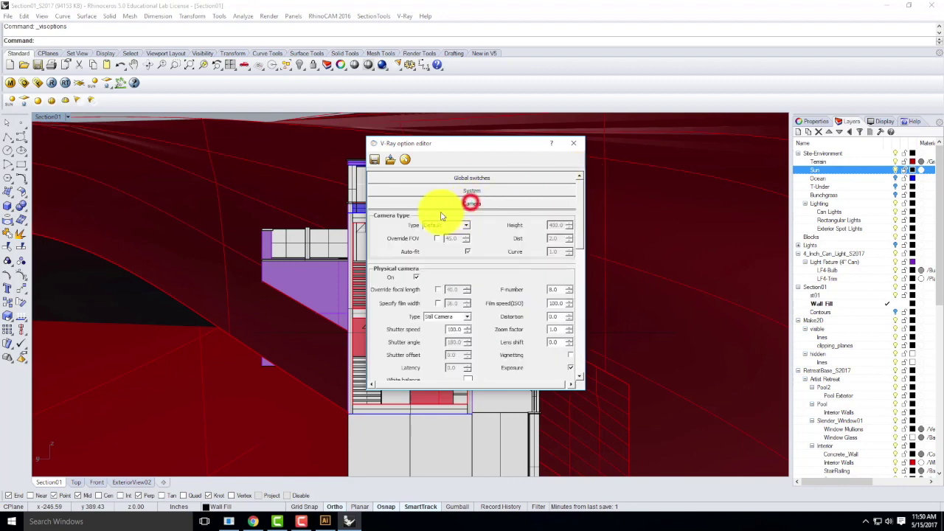
double_click(460, 329)
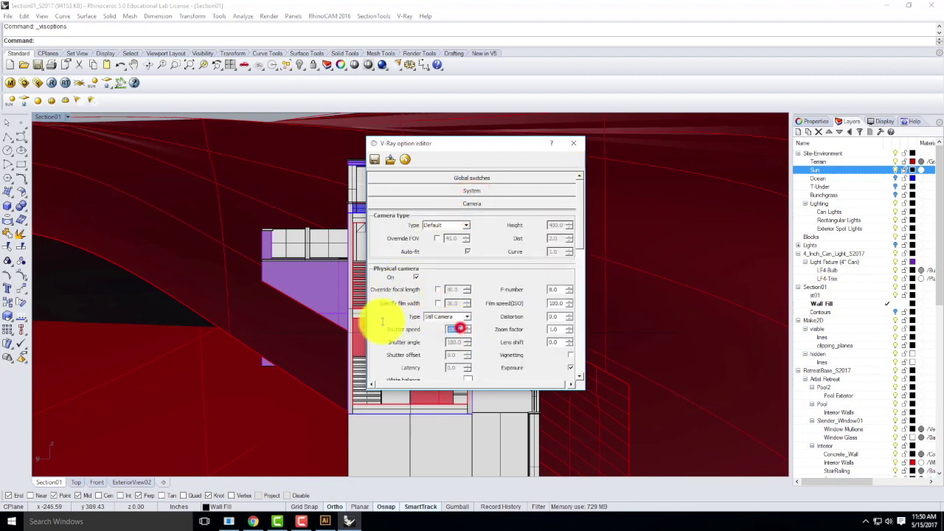
text(200)
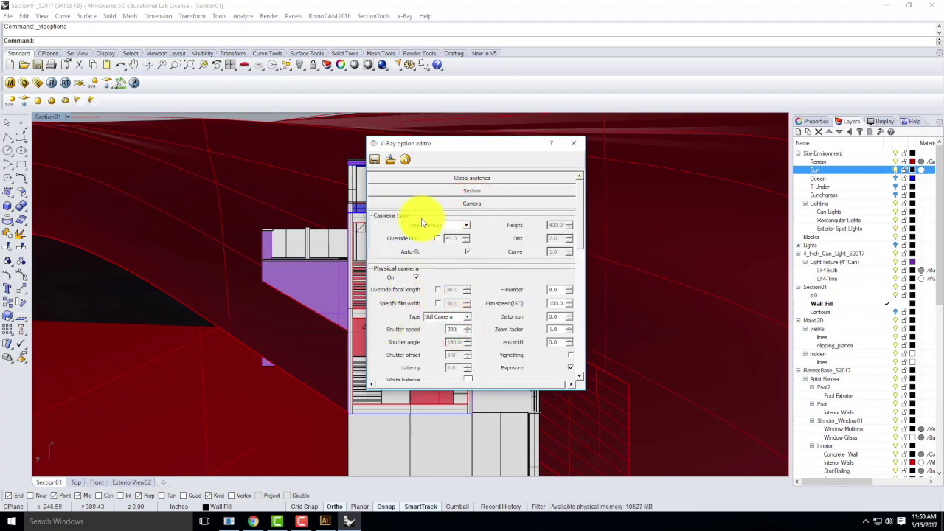
click(443, 203)
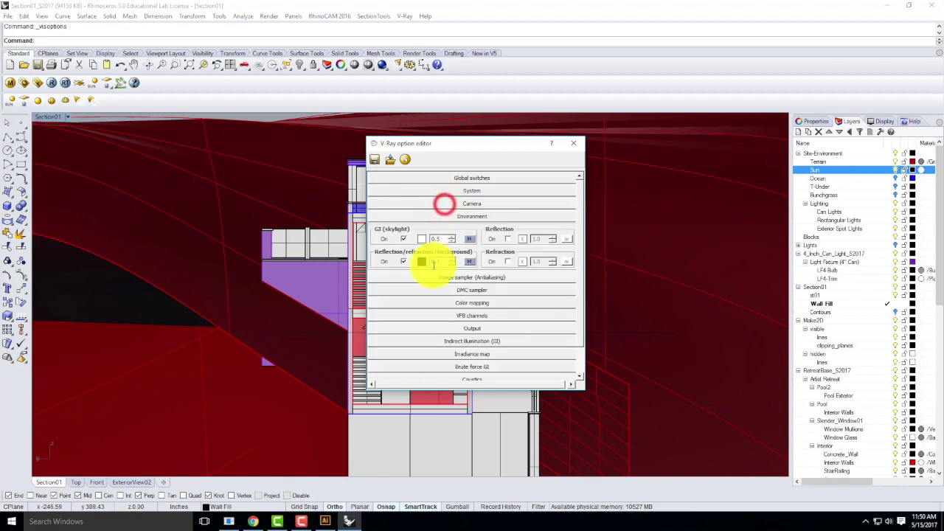
click(473, 328)
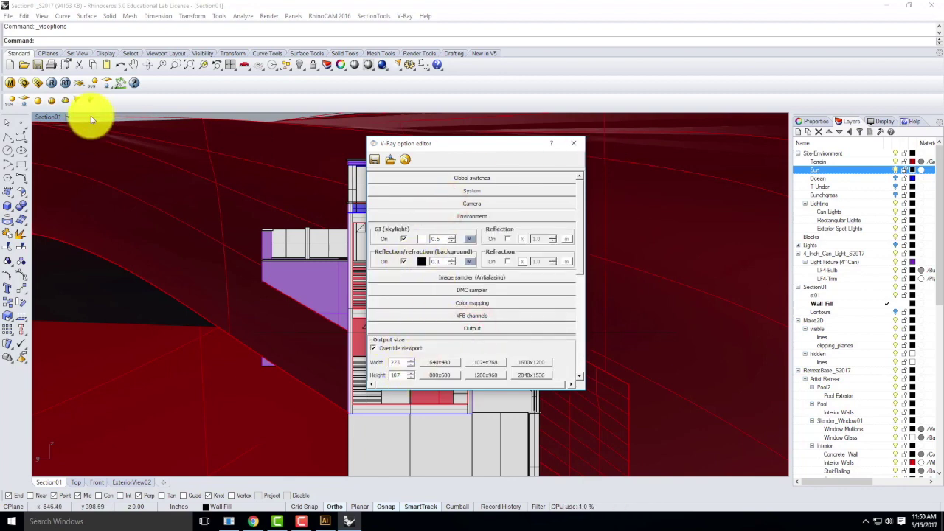
click(54, 83)
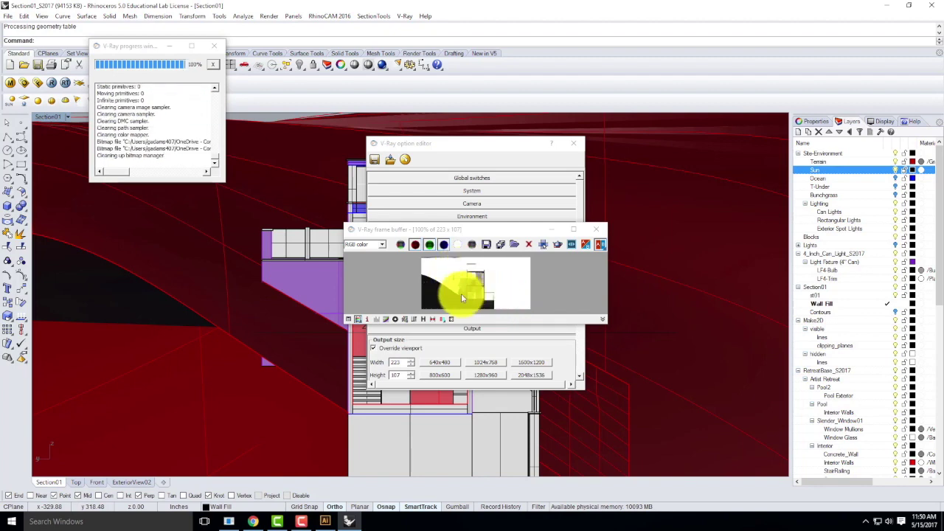
click(596, 230)
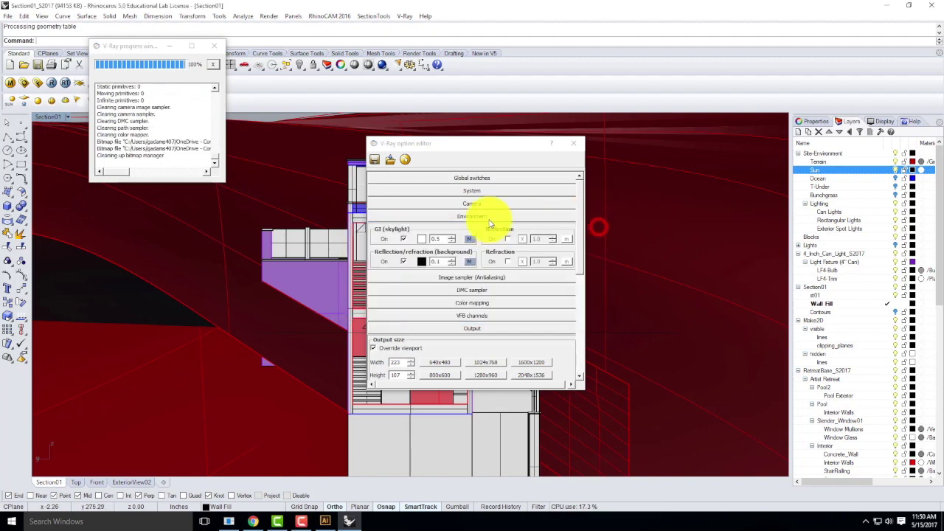
Set the physical camera's shutter speed to 400 and run another test render of the section.
click(468, 204)
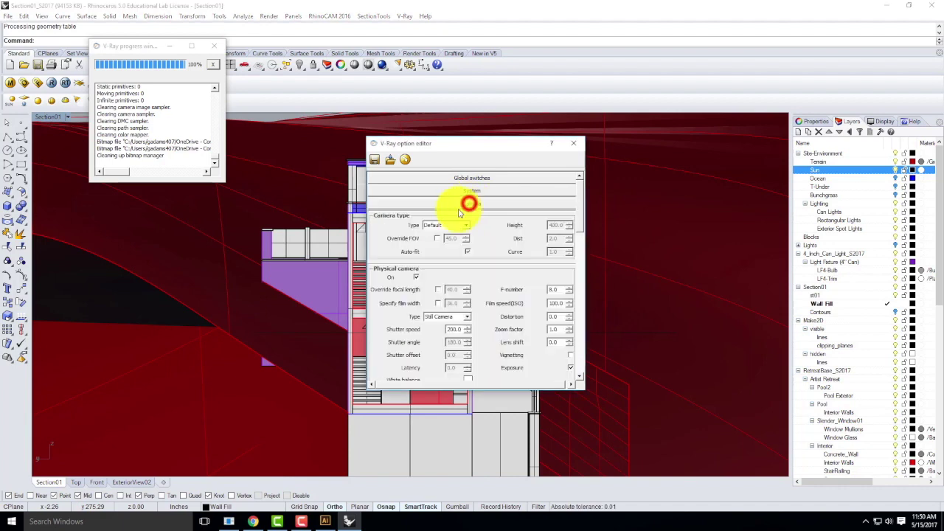
click(459, 327)
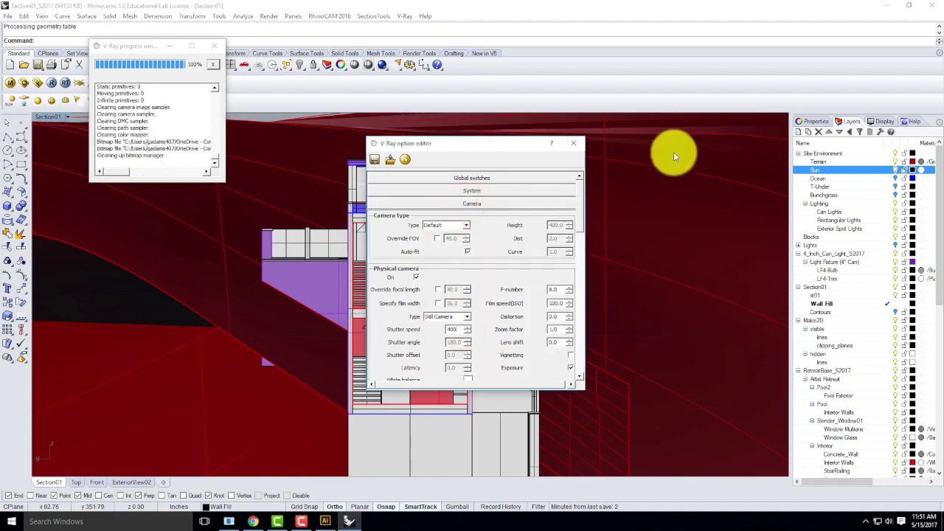
click(573, 143)
click(51, 84)
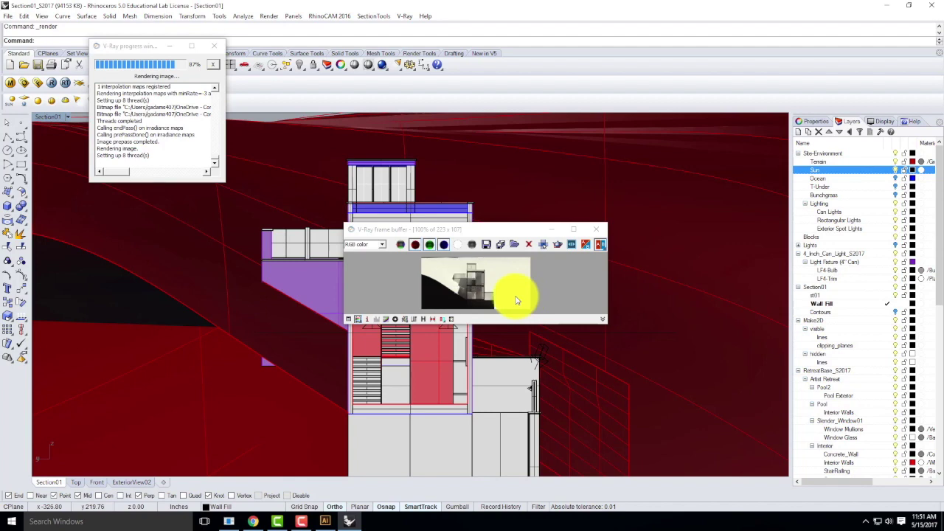
click(601, 229)
Set the render output height to 2000 pixels with the aspect ratio kept locked.
click(24, 82)
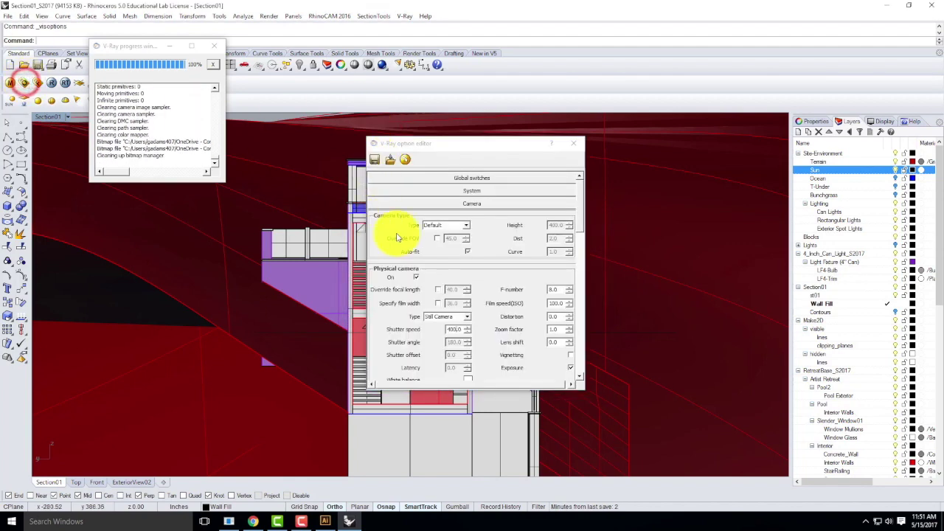
click(443, 206)
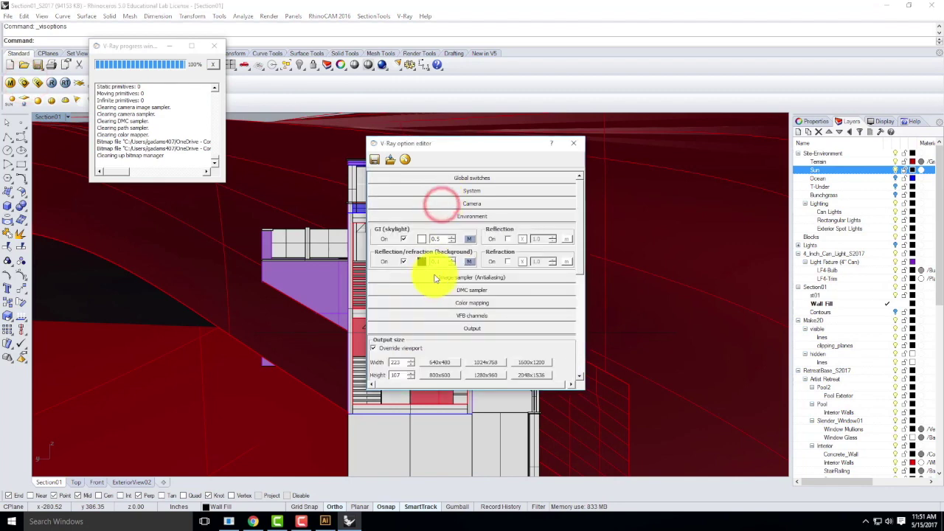
click(479, 220)
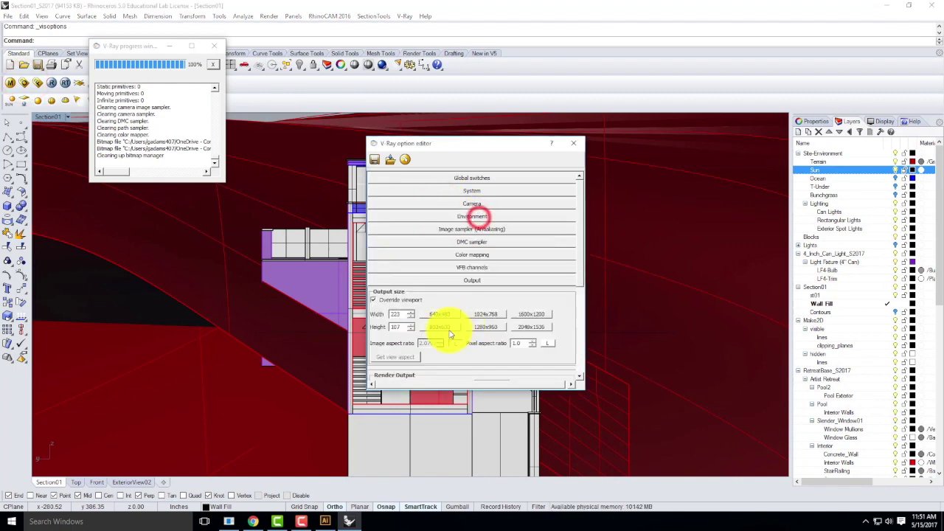
double_click(401, 327)
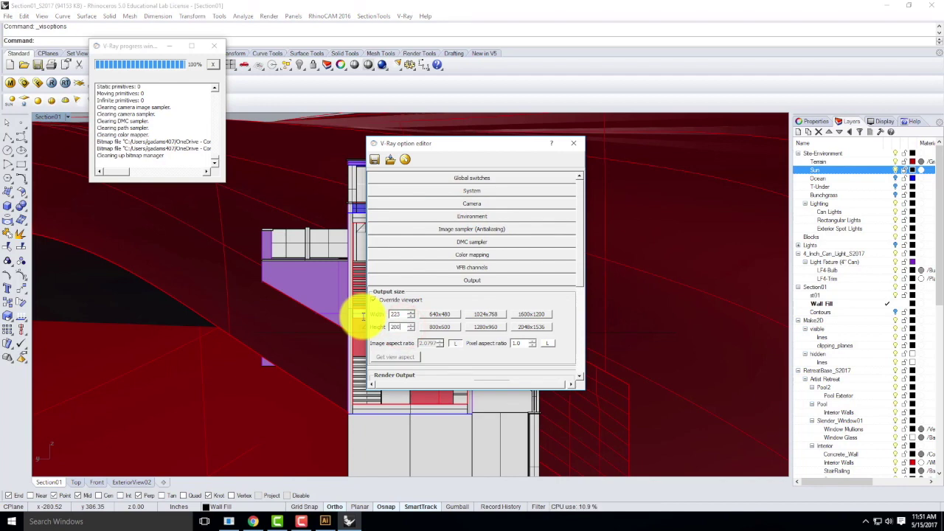
text(2000)
key(Tab)
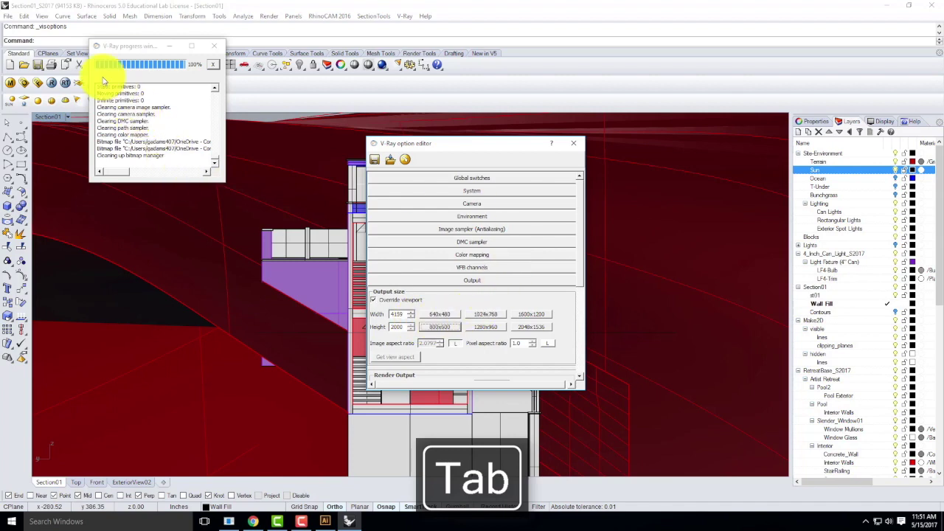
Examine the available V-Ray frame buffer channels through the end of the VFB channels list.
click(506, 279)
click(480, 268)
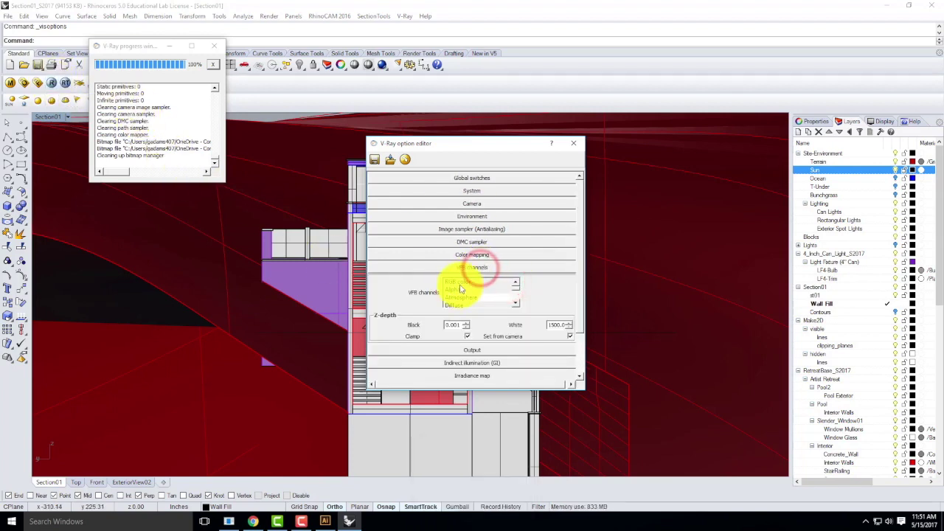
click(484, 288)
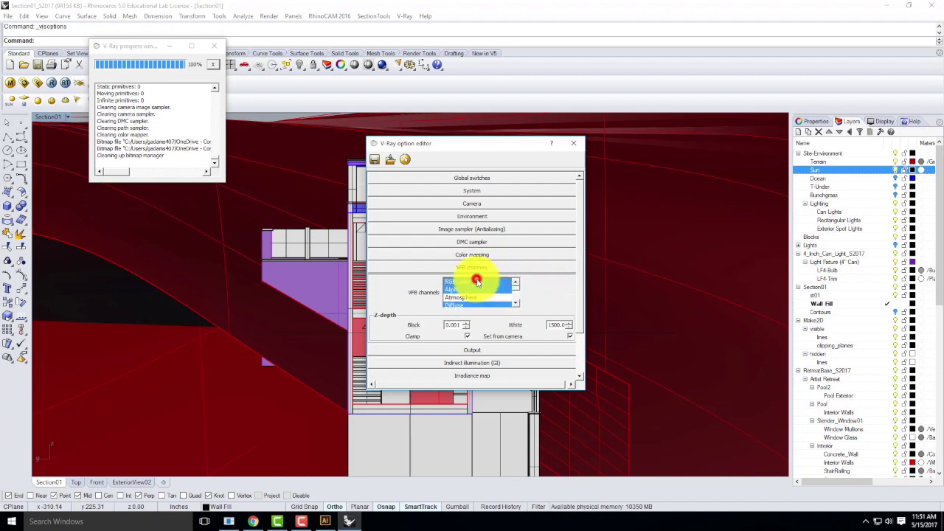
click(515, 302)
click(514, 303)
click(514, 302)
click(515, 302)
click(517, 303)
click(516, 303)
click(517, 302)
click(517, 302)
click(518, 302)
click(518, 303)
click(518, 303)
click(518, 303)
click(517, 302)
click(517, 303)
click(518, 302)
click(518, 302)
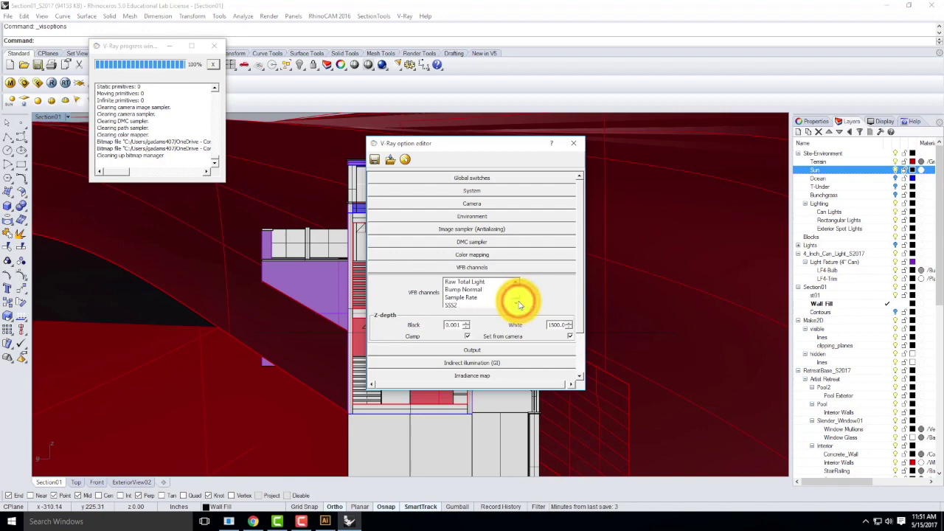
Close the V-Ray options, start the full-resolution section render, and switch to the Section01_S2017 drawing in Illustrator.
click(574, 147)
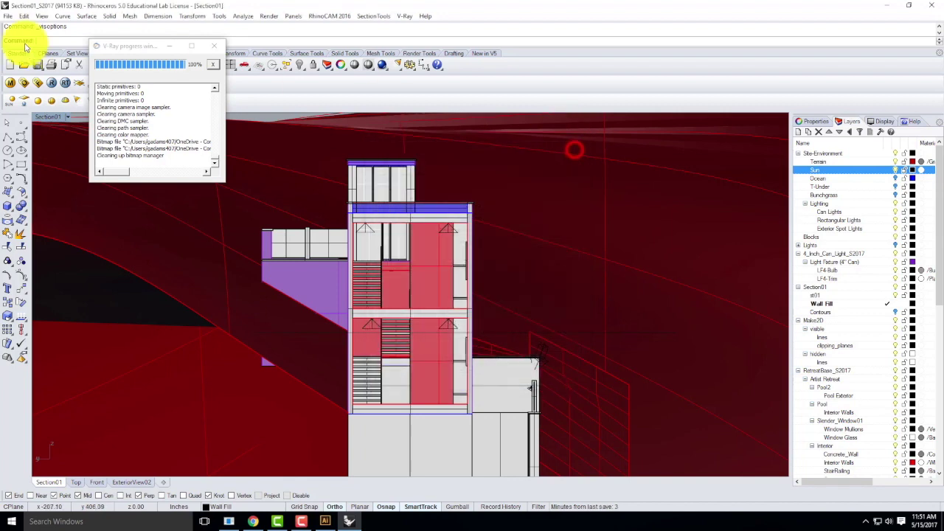
click(52, 83)
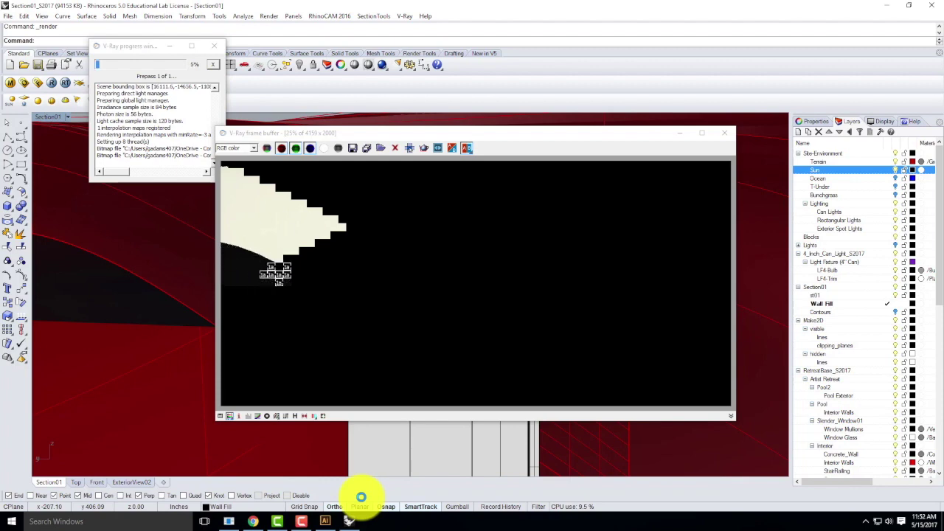
mouse_move(327, 520)
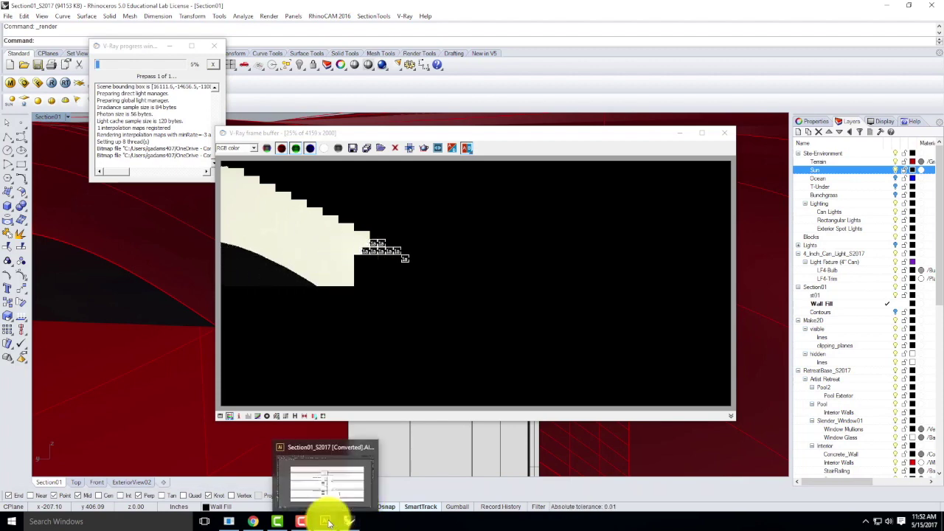
click(327, 522)
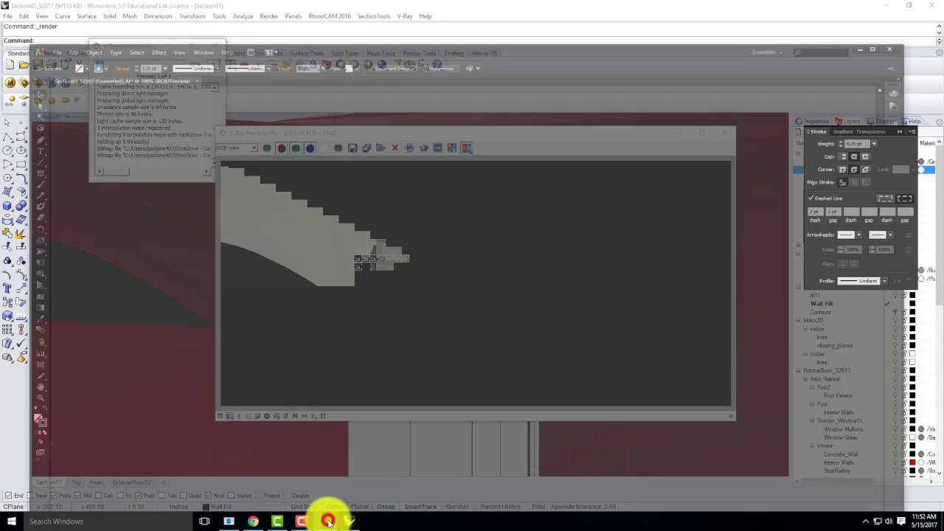
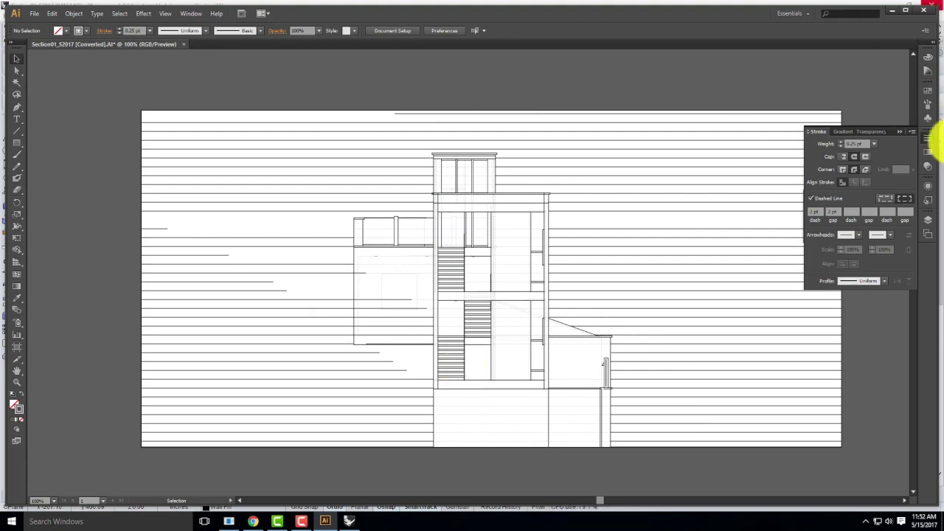
Duplicate the Visible layer and name the copy LivePaint.
click(928, 221)
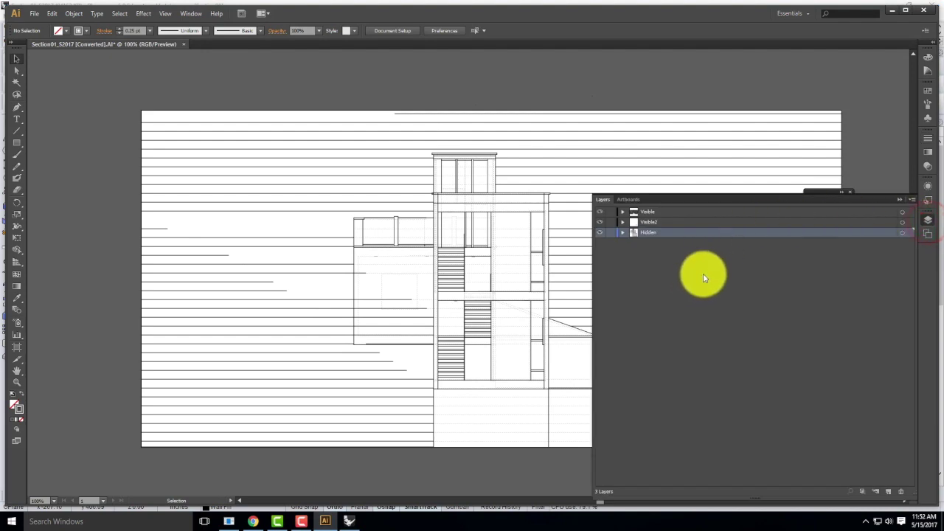
click(663, 262)
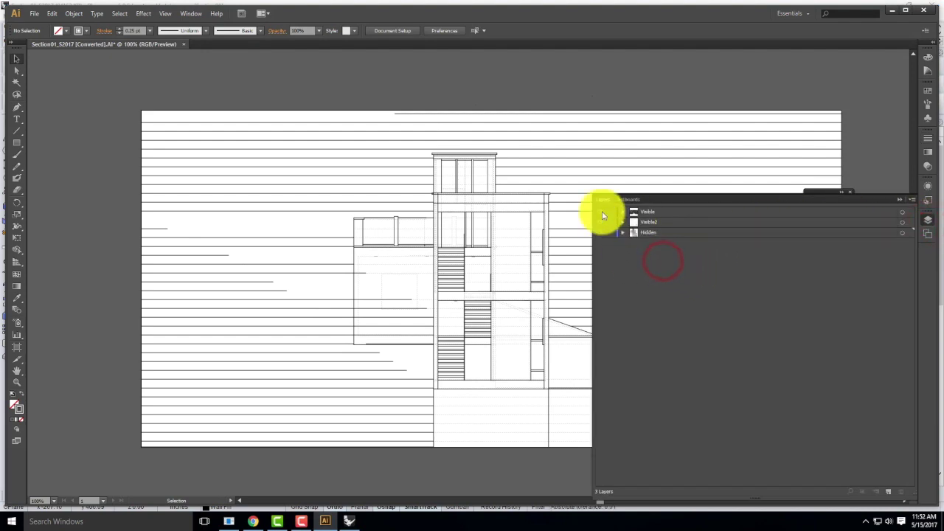
click(664, 213)
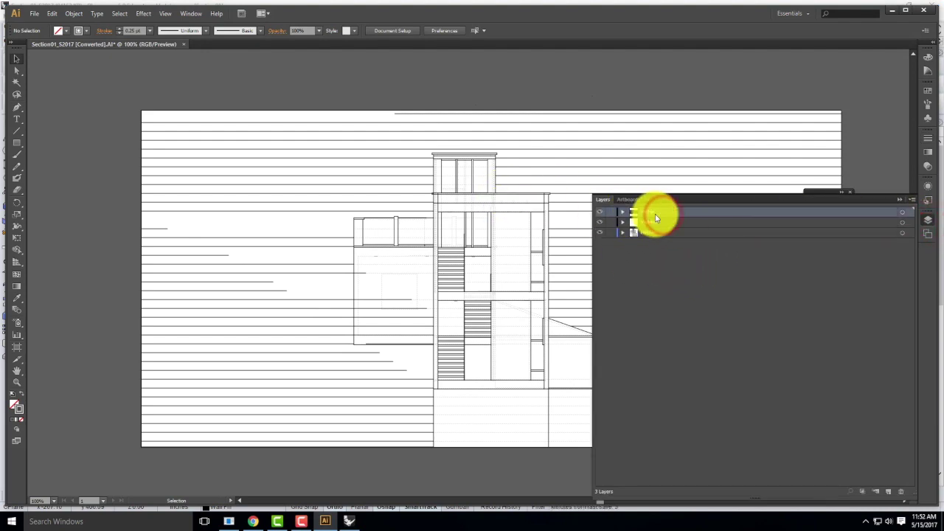
click(912, 200)
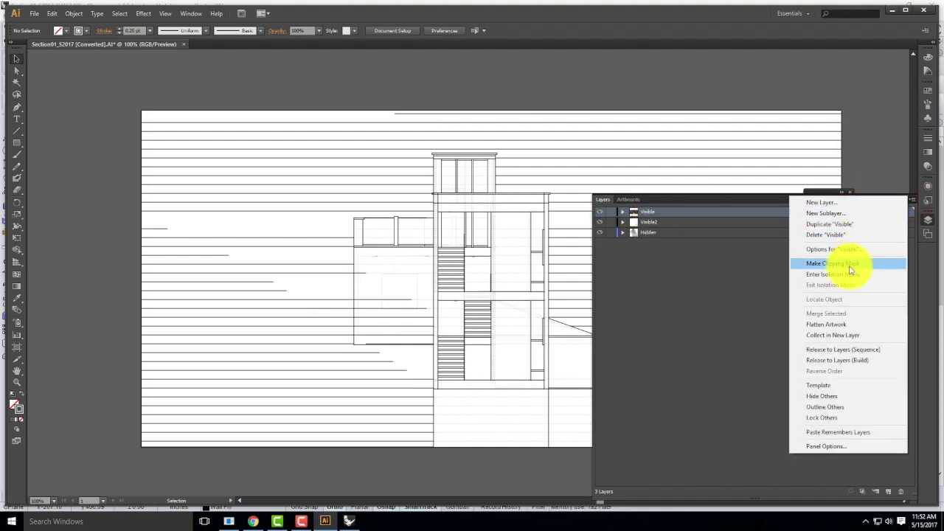
click(830, 223)
click(648, 211)
double_click(648, 211)
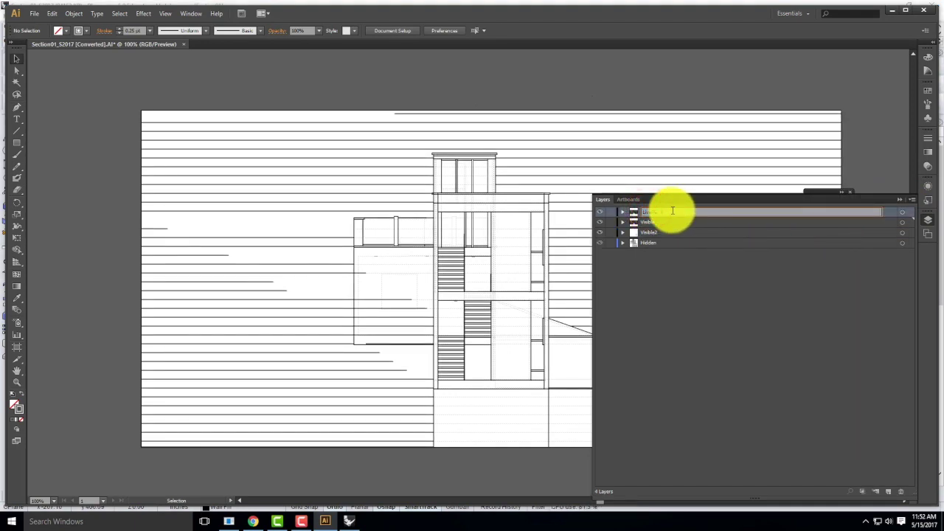
text(LivePaint)
key(Return)
Move the LivePaint layer to the bottom of the layer stack and hide the Visible and Hidden layers.
click(790, 305)
click(709, 209)
drag(693, 217, 661, 248)
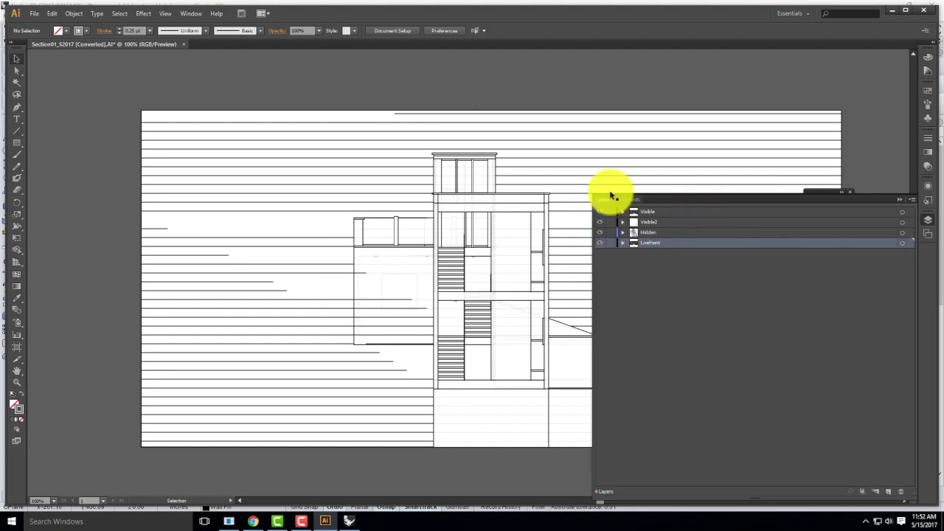
click(598, 213)
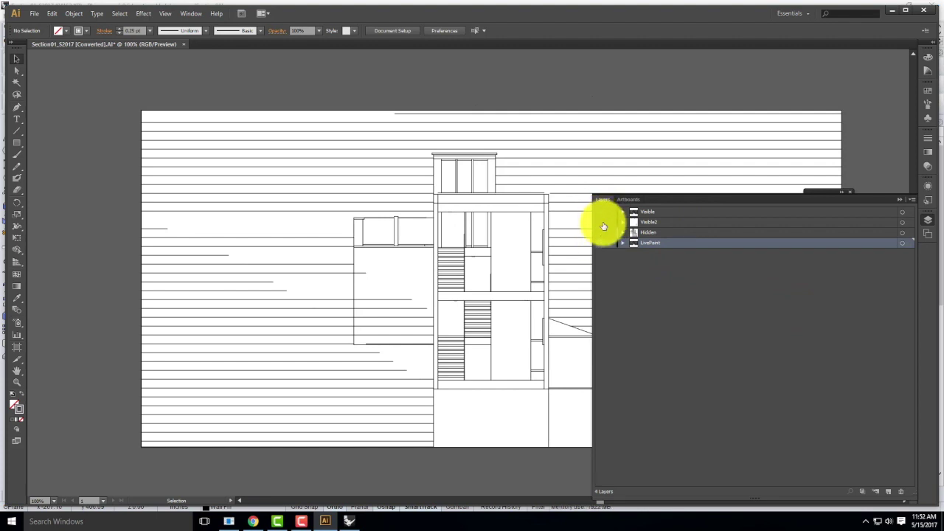
click(599, 222)
Duplicate Visible2 as LivePaint2, placing the copy directly above LivePaint, and hide the original Visible2 layer.
click(651, 222)
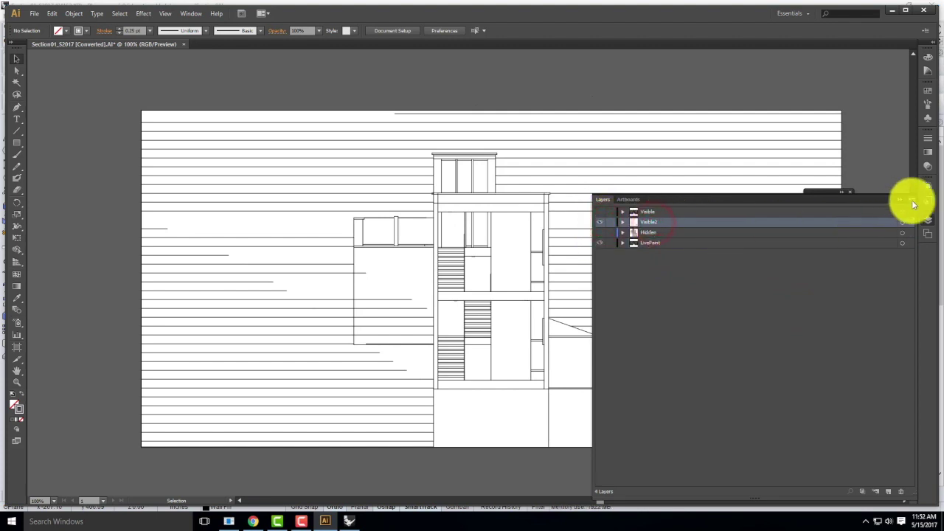
click(913, 200)
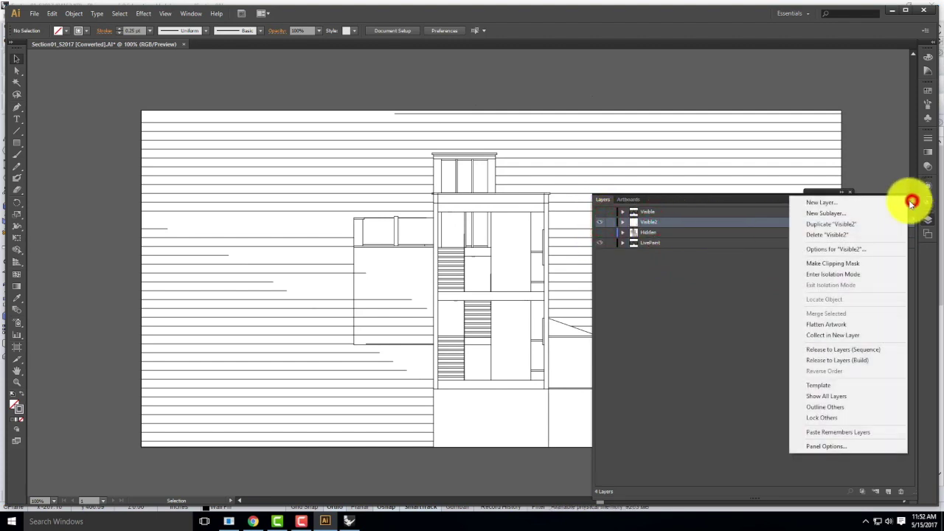
click(845, 229)
click(662, 221)
double_click(661, 222)
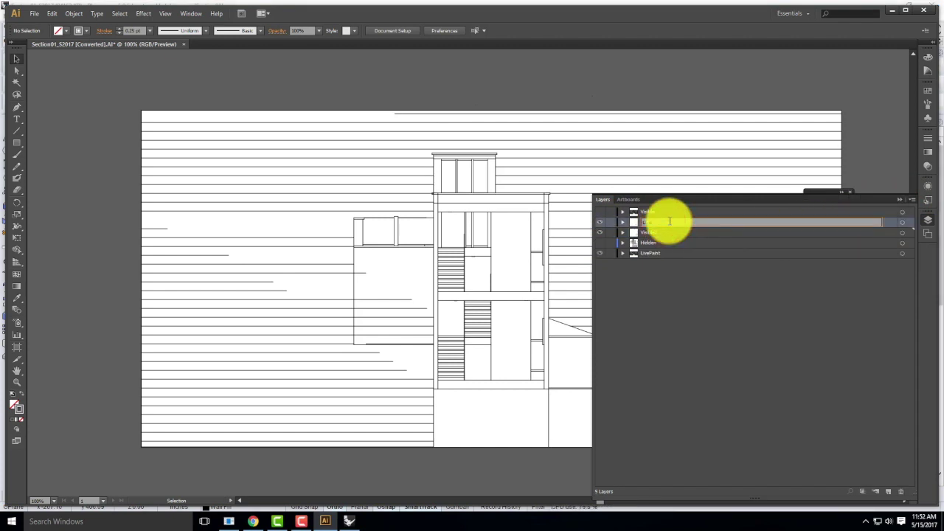
text(LivePaint2)
key(Return)
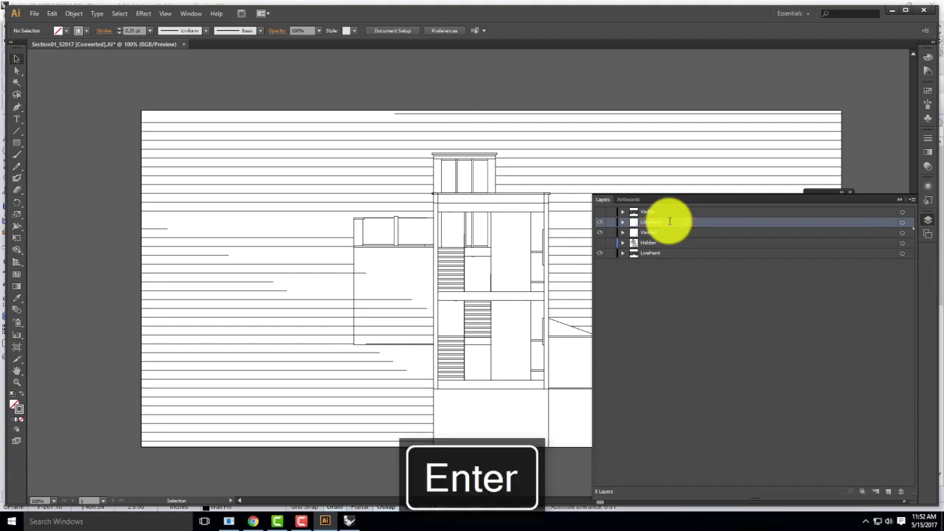
drag(763, 223, 752, 247)
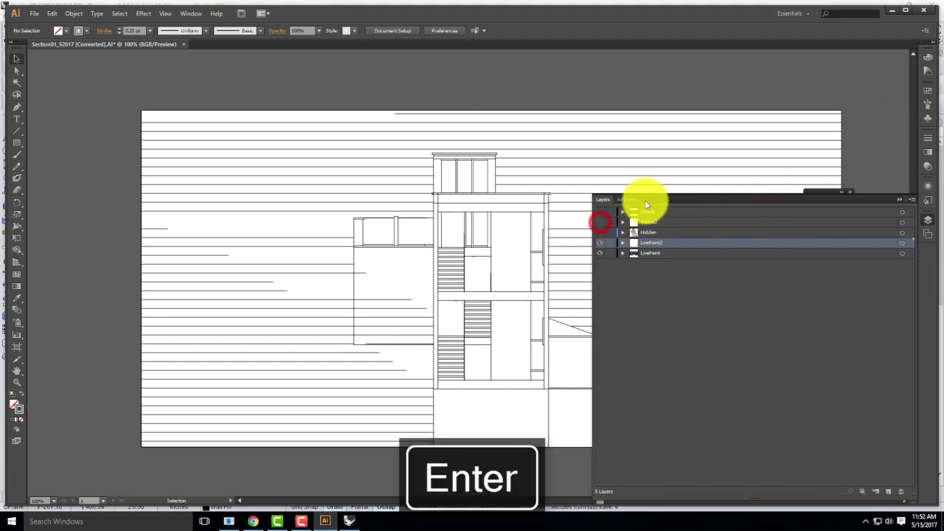
click(685, 271)
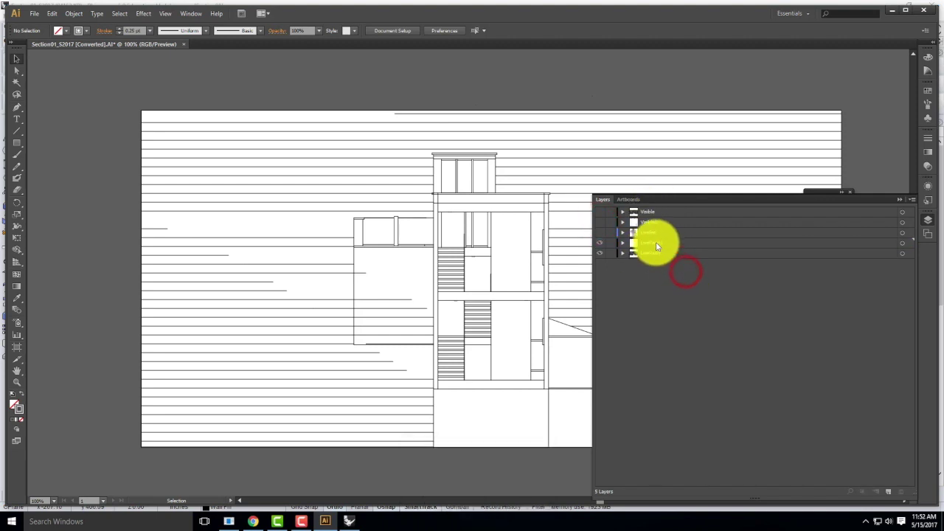
Make a Live Paint group from all the linework on the LivePaint2 and LivePaint layers.
click(906, 244)
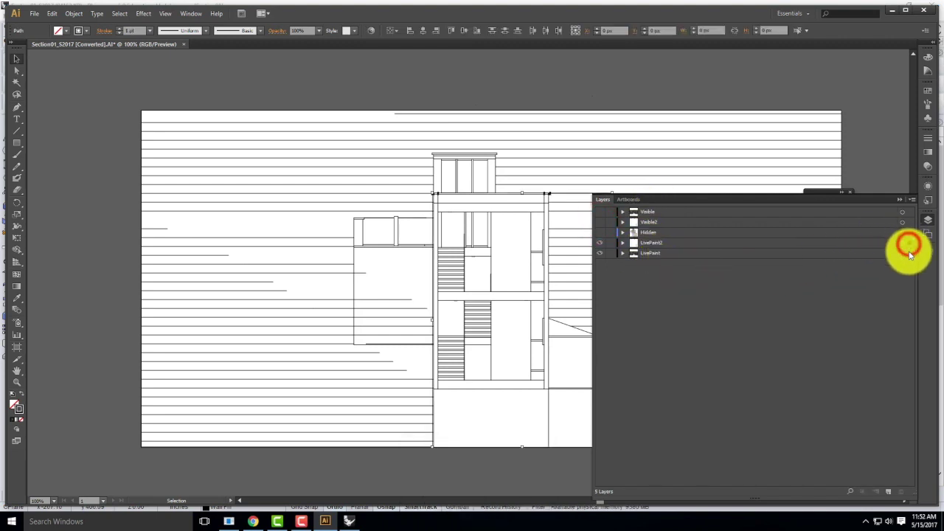
shift+click(909, 253)
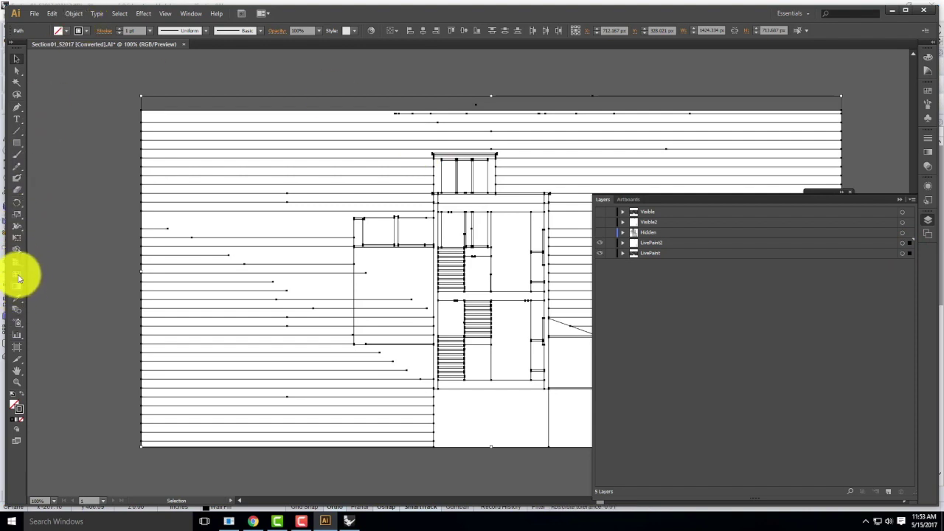
drag(16, 250, 41, 260)
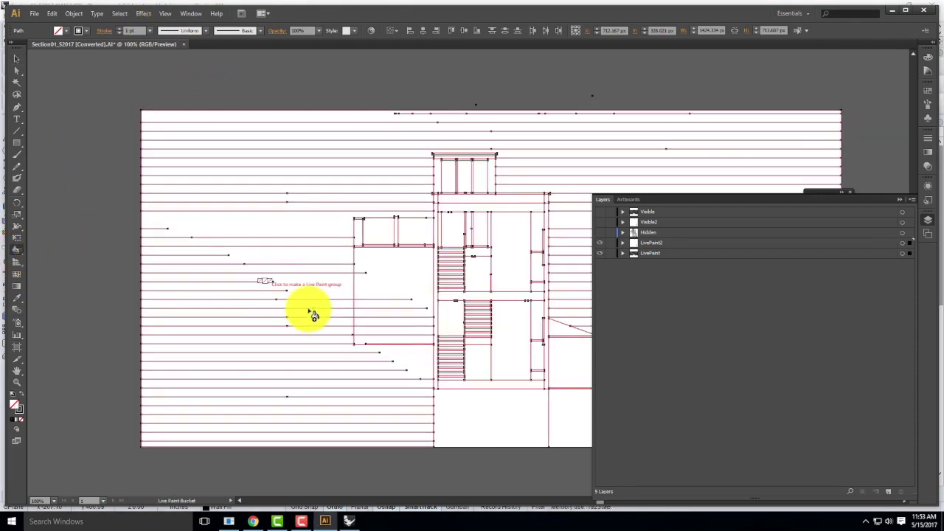
click(436, 229)
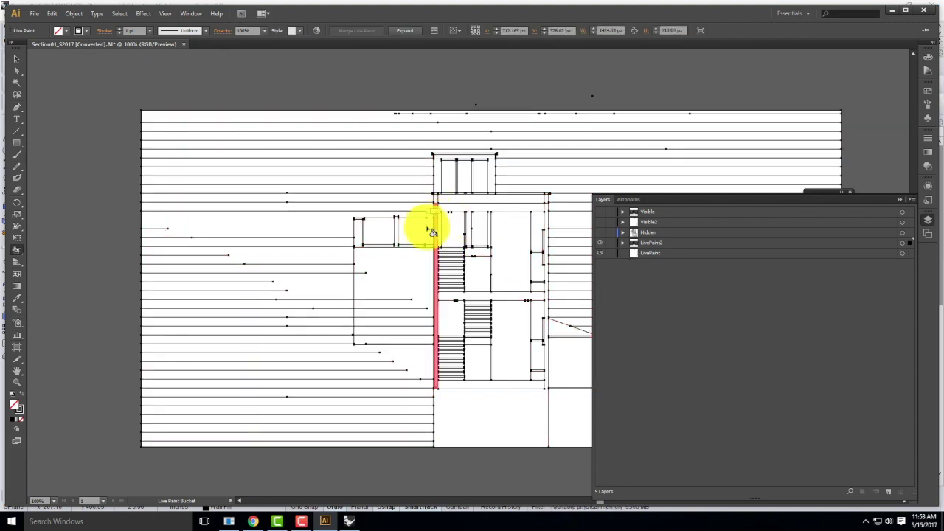
Using black fill and no stroke, paint the tower's left cut wall, roof slab and right parapet with Live Paint Bucket.
click(22, 395)
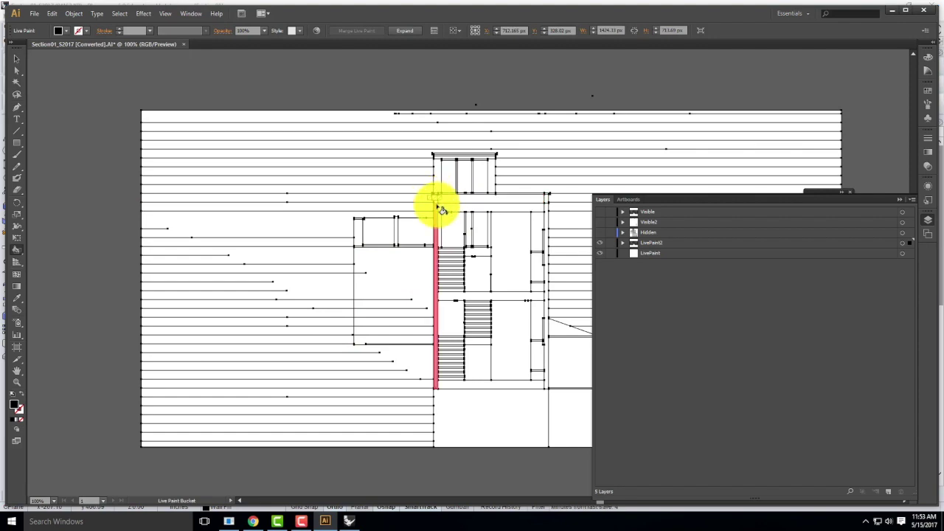
key(ctrl+equal)
key(ctrl+equal)
key(ctrl+equal)
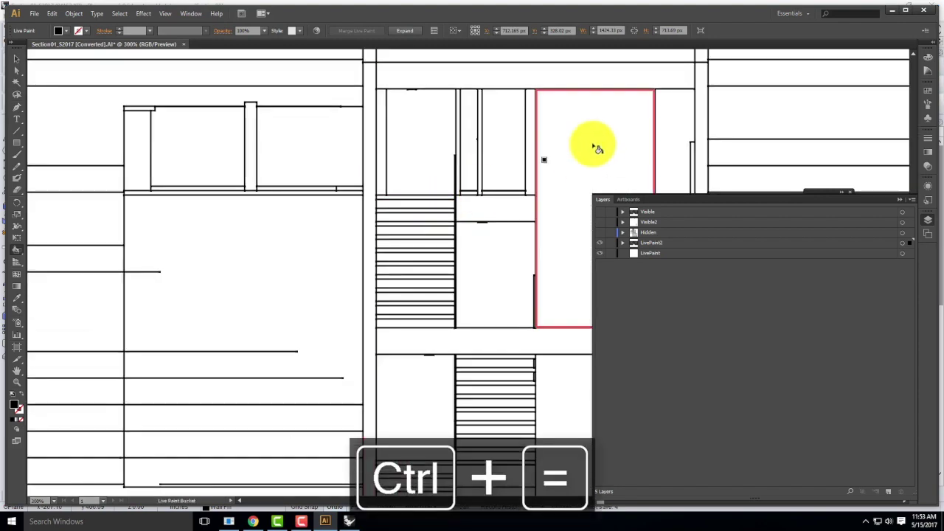
drag(524, 148, 441, 262)
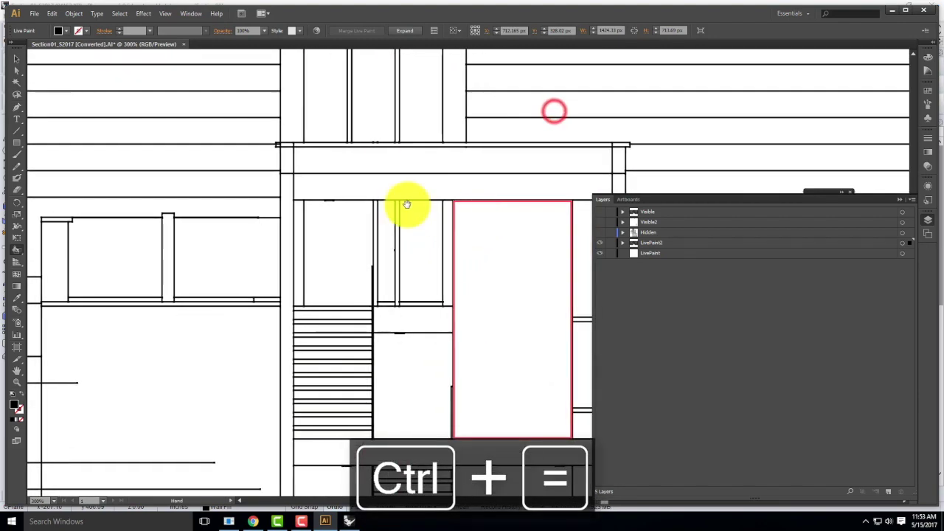
click(277, 144)
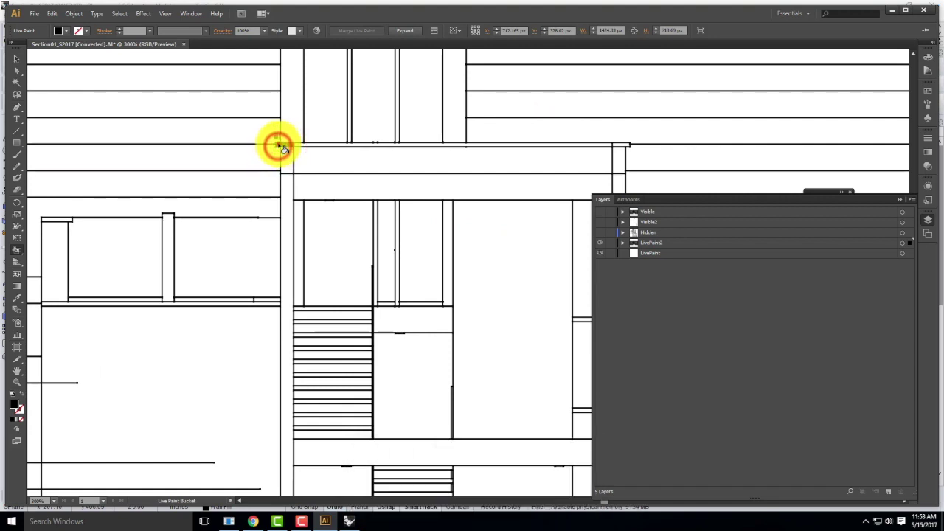
click(287, 186)
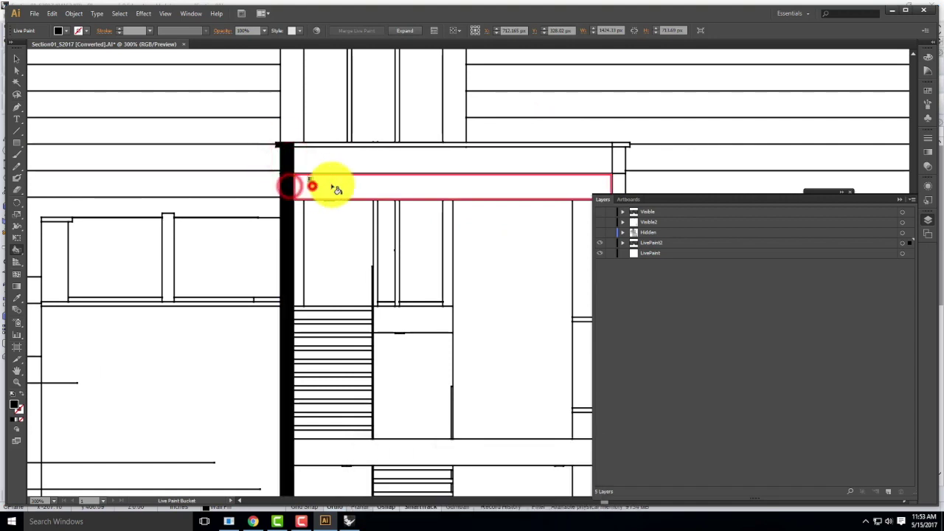
click(312, 186)
click(617, 157)
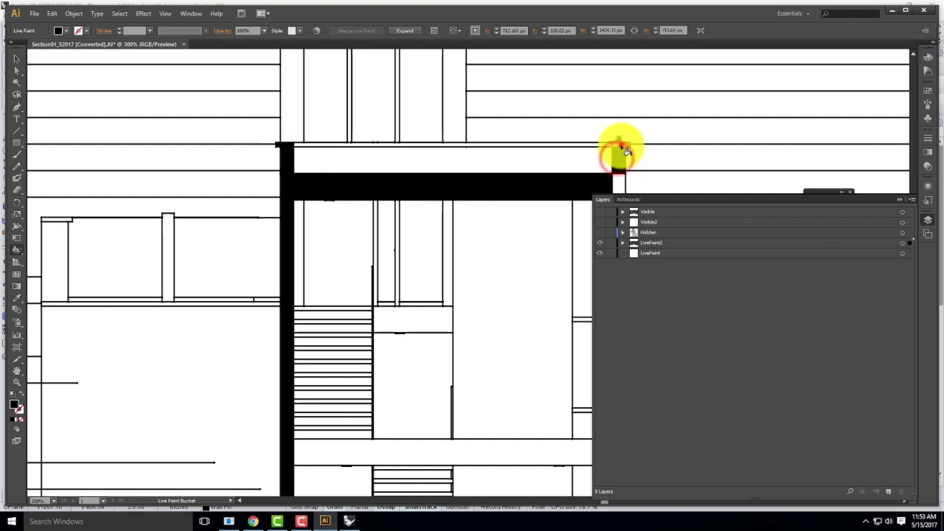
Fill the tower's right cut wall, middle floor slab and lowest floor slab with black.
scroll(616, 148, down, 1)
scroll(609, 158, down, 1)
scroll(568, 149, down, 1)
drag(552, 168, 395, 50)
click(375, 277)
scroll(472, 227, down, 5)
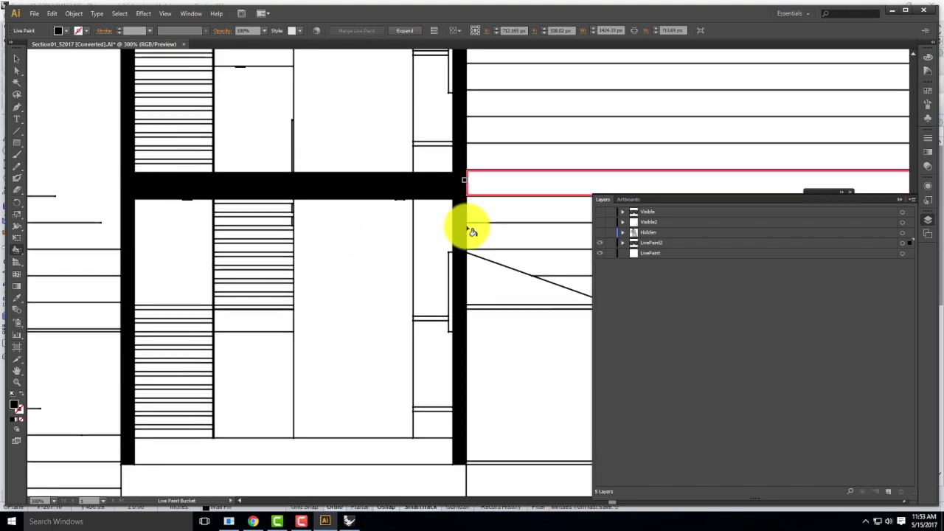
scroll(470, 229, down, 5)
click(365, 384)
Fill the thin floor slab of the lower volume beside the tower's base with black.
drag(548, 312, 323, 226)
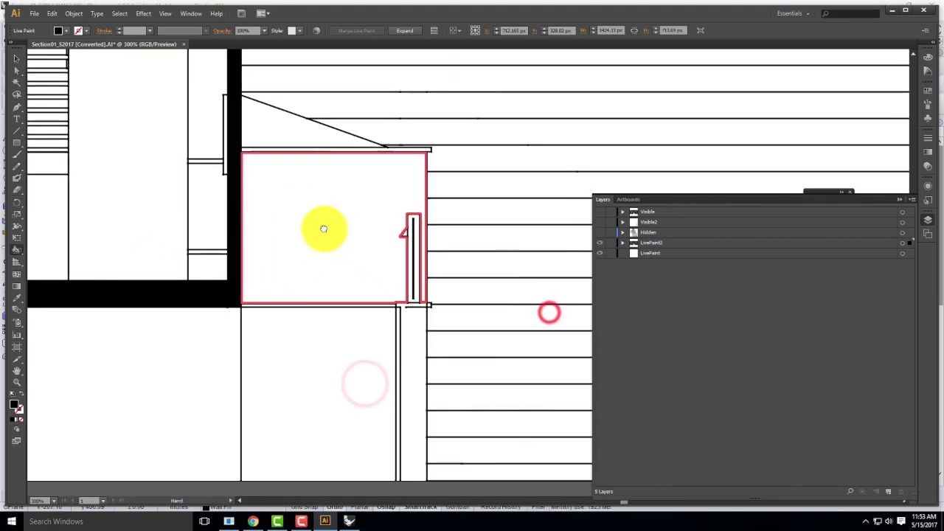
click(337, 305)
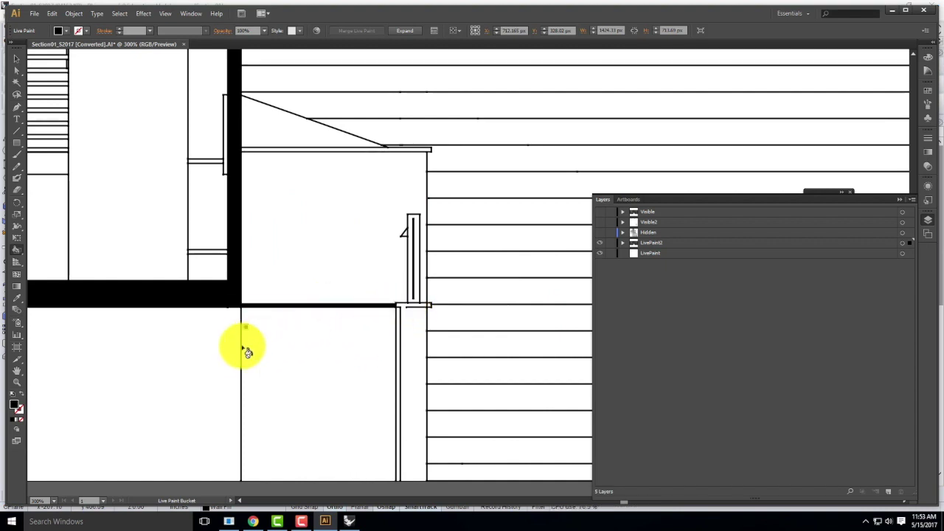
scroll(531, 228, down, 2)
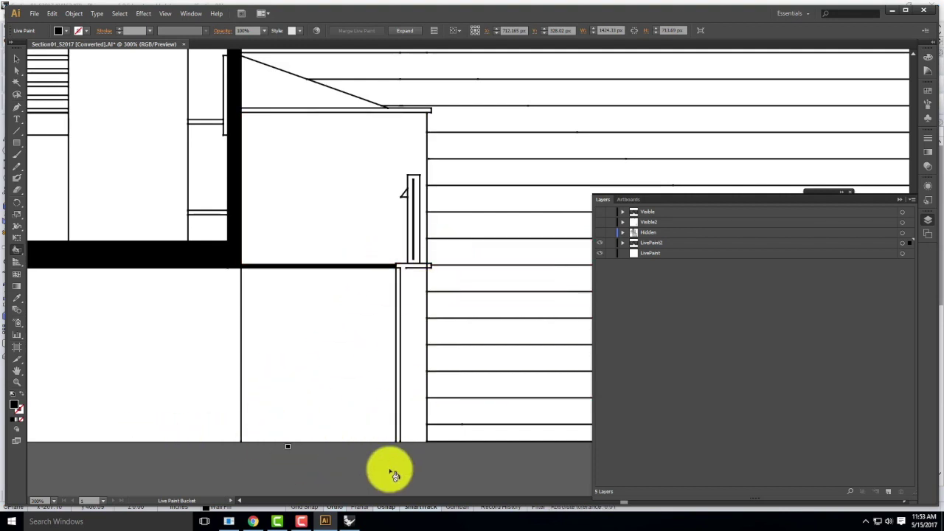
key(ctrl+equal)
key(ctrl+minus)
key(ctrl+minus)
key(ctrl+minus)
drag(299, 312, 479, 367)
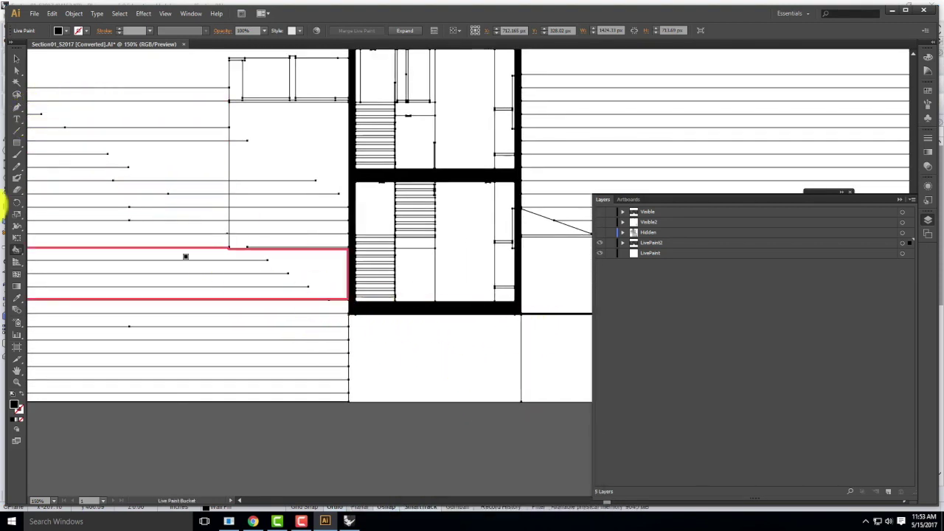
click(16, 59)
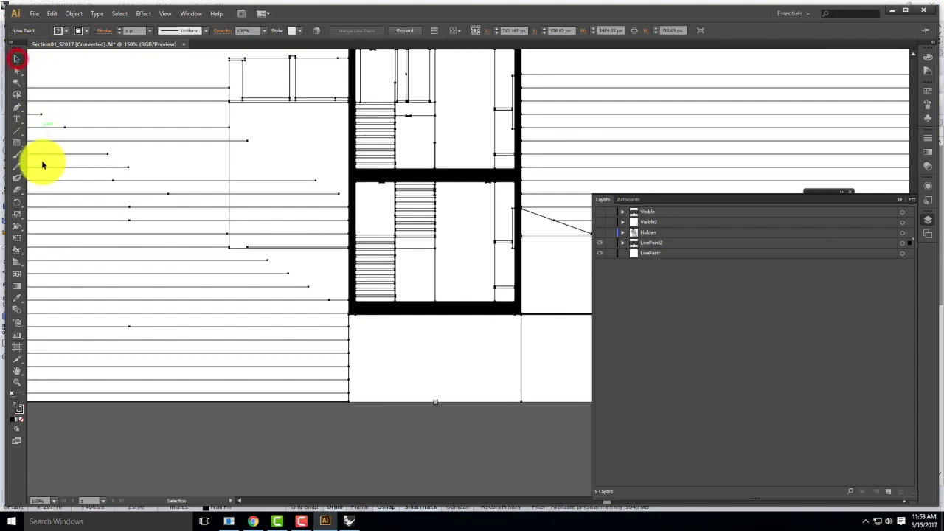
click(19, 109)
drag(115, 162, 299, 202)
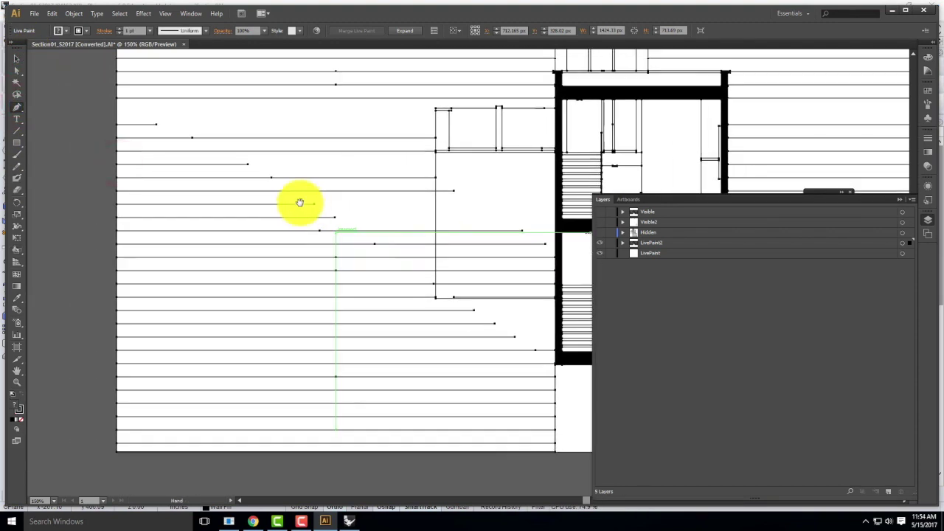
click(118, 99)
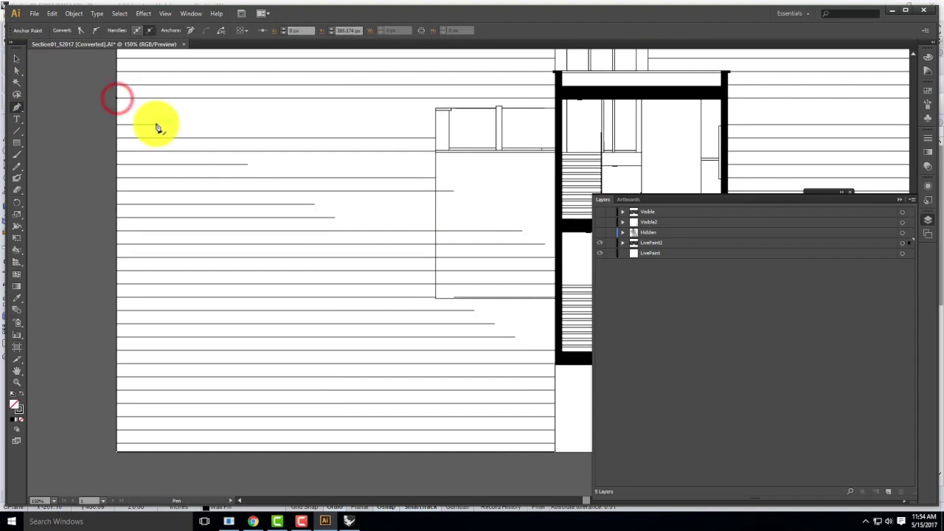
click(156, 125)
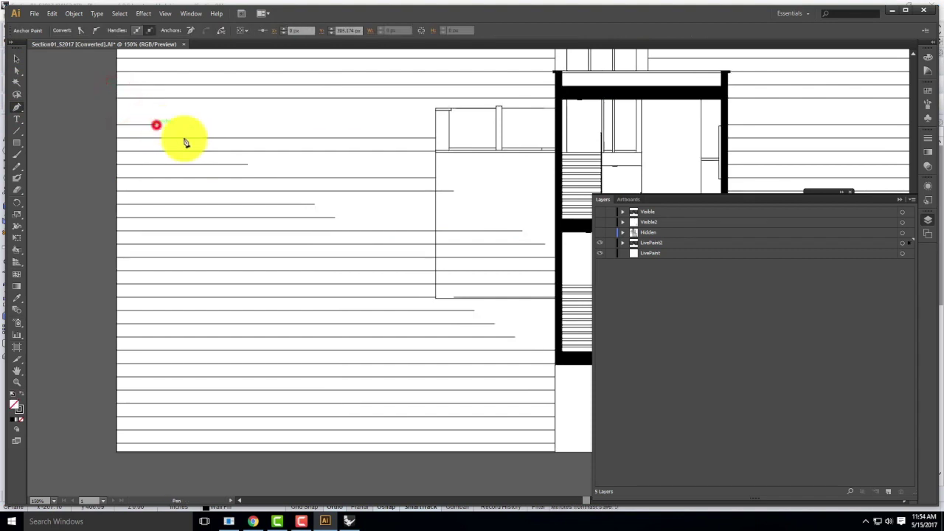
click(247, 163)
click(314, 203)
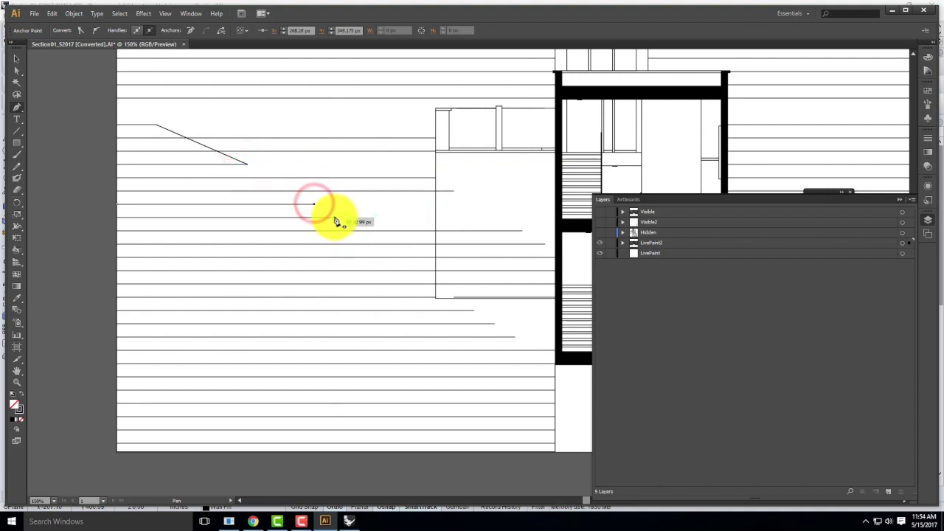
click(334, 217)
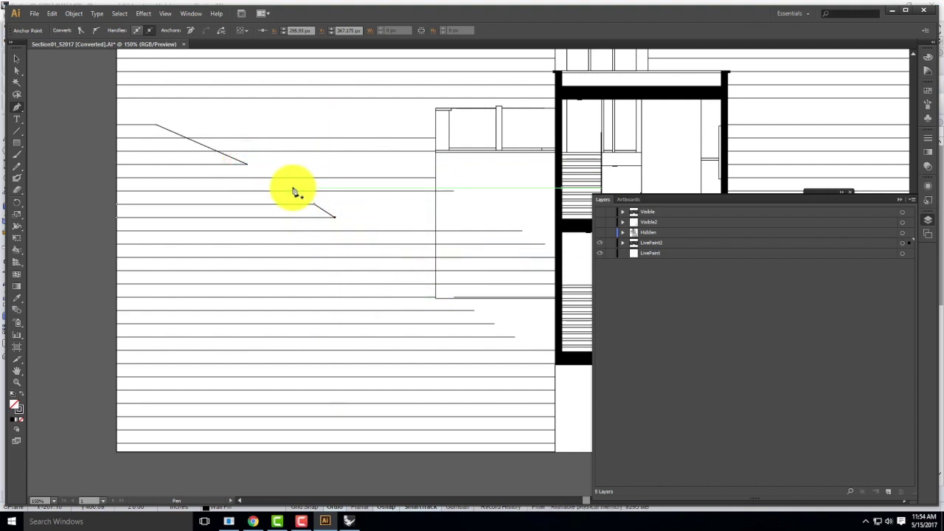
key(ctrl+z)
key(ctrl+z)
key(ctrl+z)
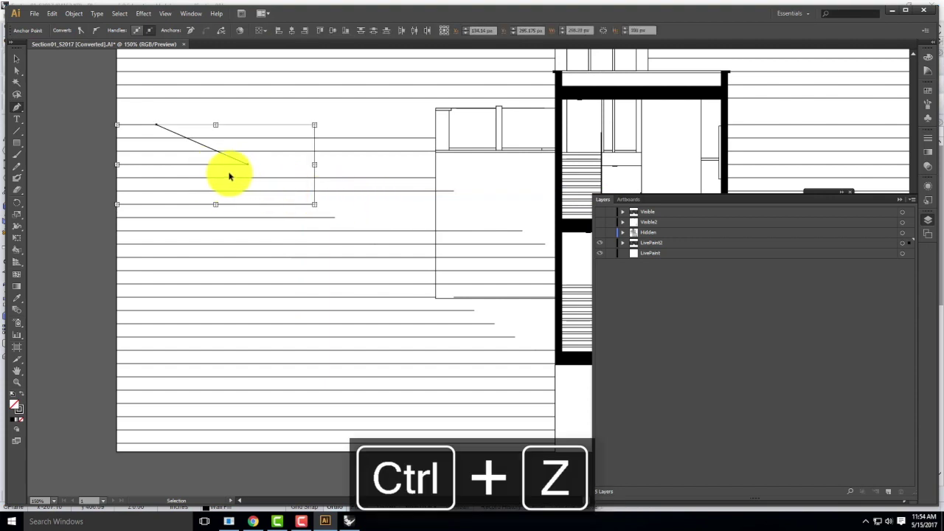
Deselect the artwork, add a new layer above LivePaint2, and lock the LivePaint2 and LivePaint layers.
click(16, 59)
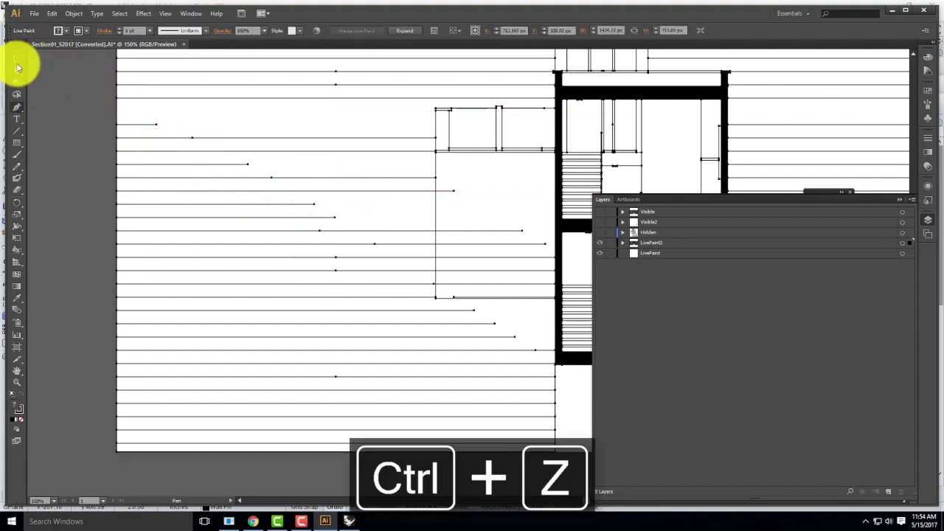
click(58, 99)
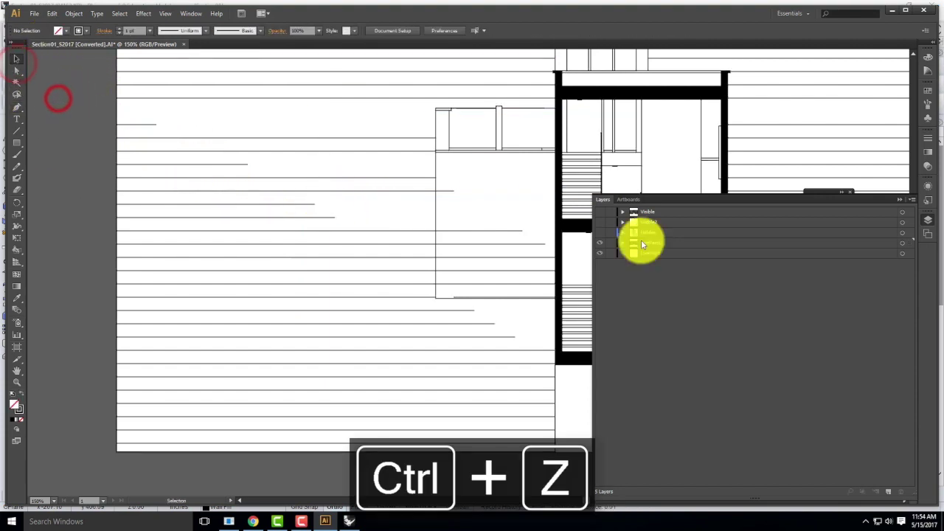
click(889, 492)
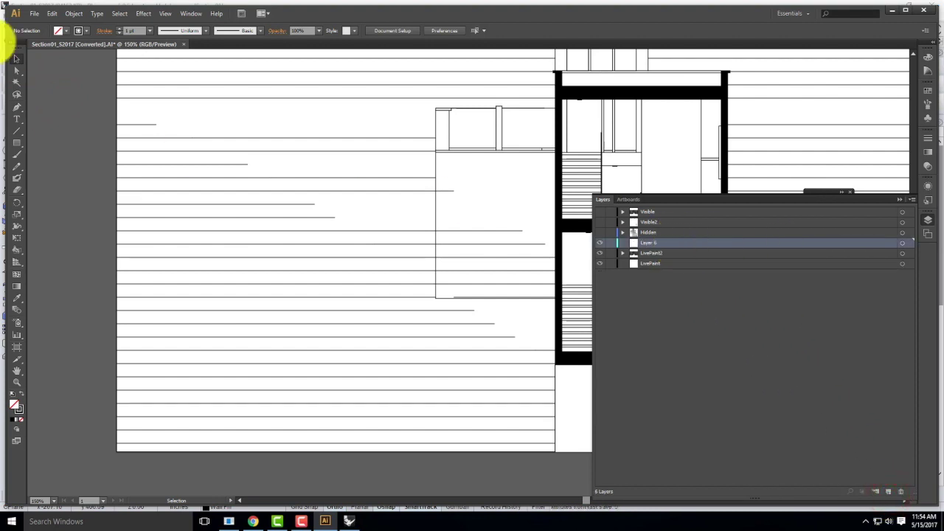
click(19, 109)
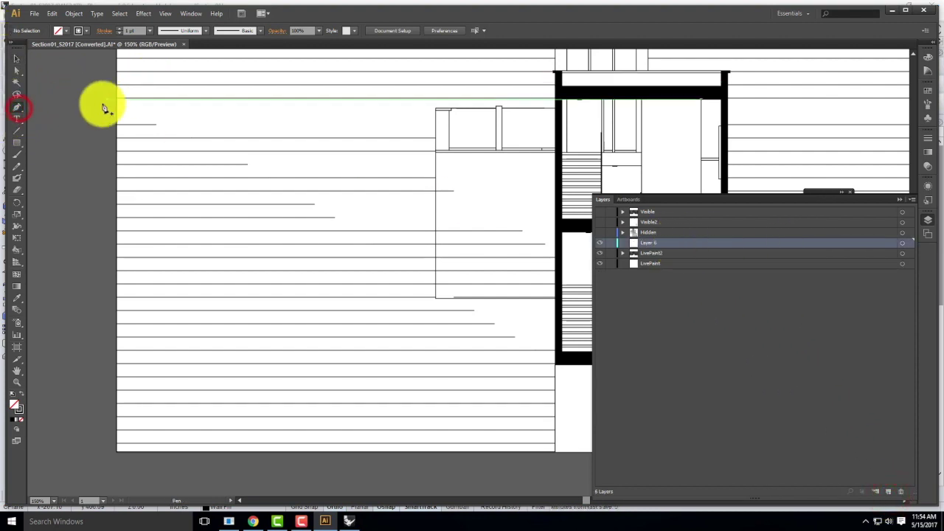
click(610, 253)
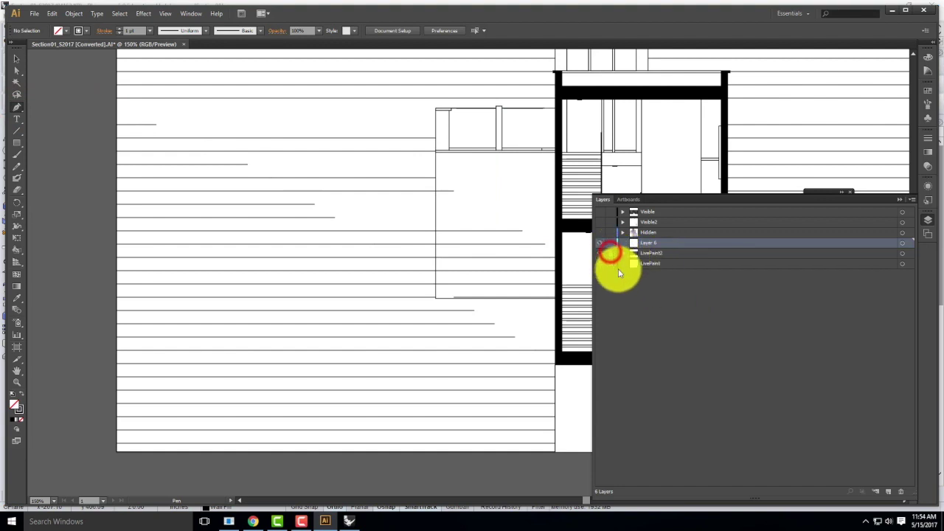
Start a Pen path on the new layer at the artboard's left edge, tracing the hillside through the ends of the two uppermost short background lines.
click(116, 98)
click(156, 125)
click(247, 164)
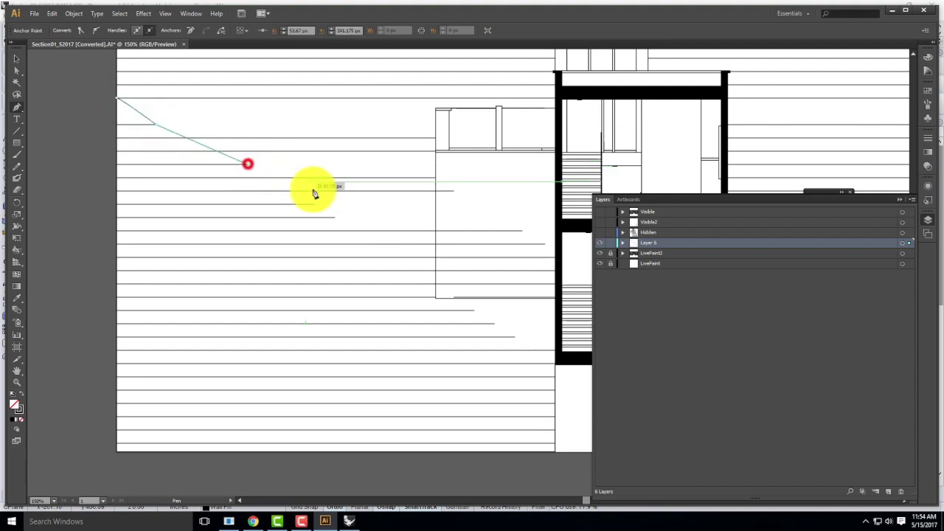
click(316, 204)
click(334, 216)
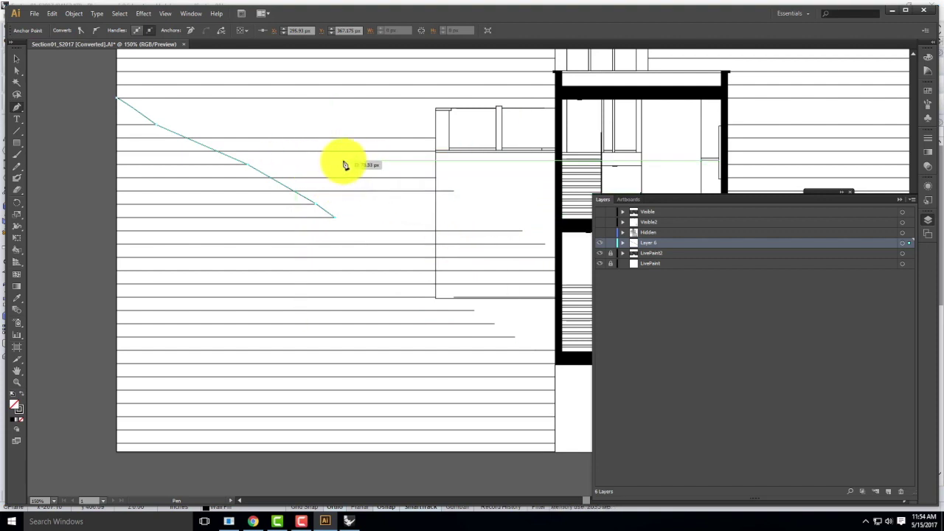
key(ctrl+z)
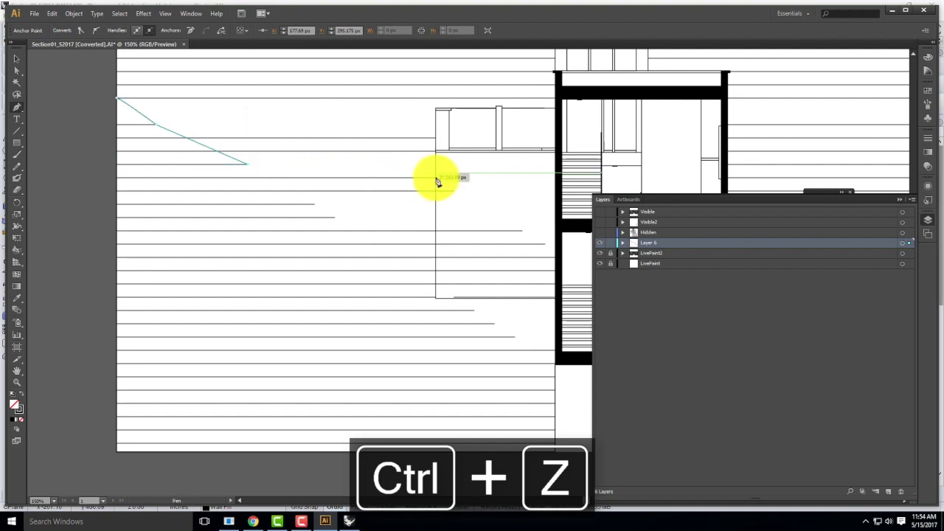
Continue the ground path to the left edge of the small side volume, then down through the line endpoints to the tower's left wall.
click(437, 180)
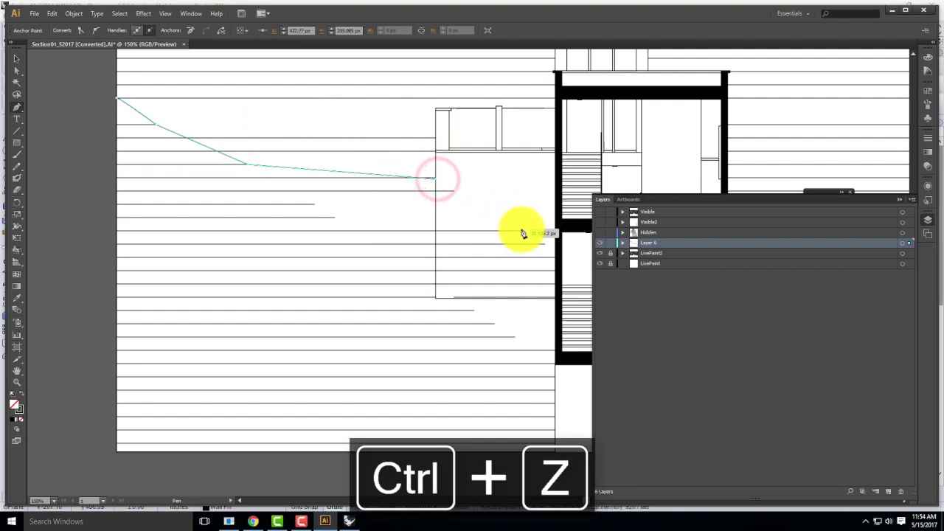
click(453, 190)
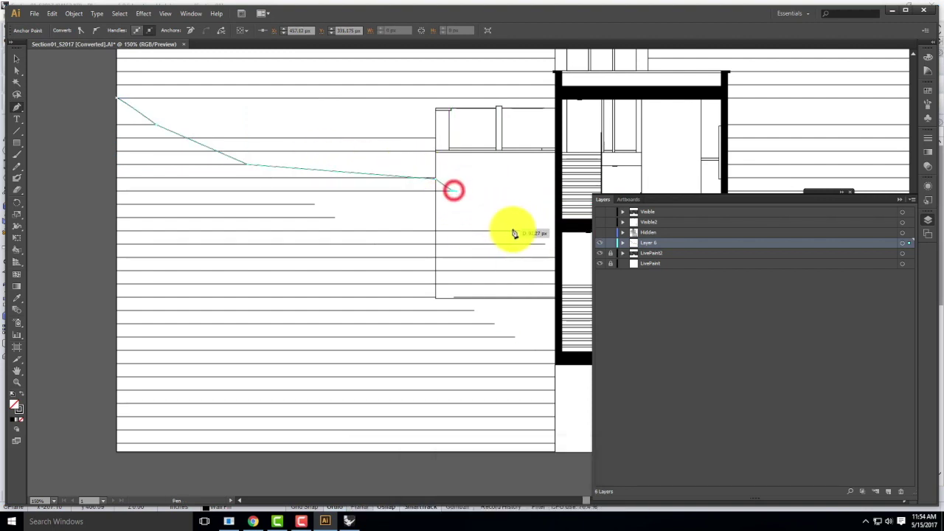
click(523, 229)
click(546, 245)
click(554, 257)
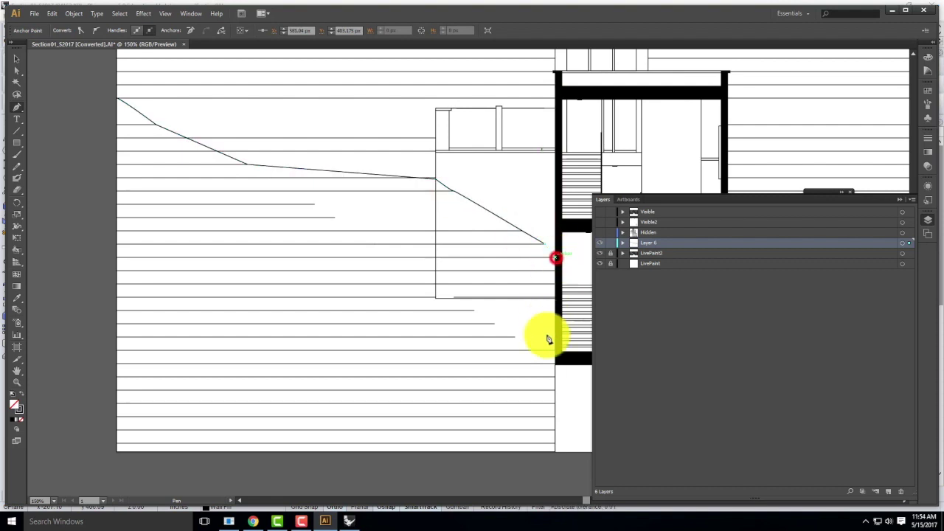
Continue the ground path down the tower wall, beneath the tower and lower volume's floor slabs, then down to the artboard's bottom edge.
click(556, 367)
drag(569, 303, 354, 206)
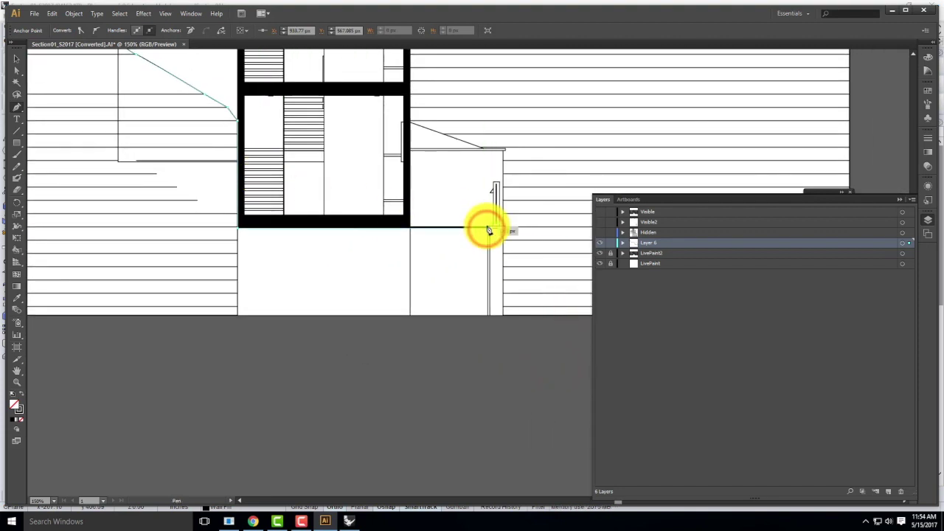
click(487, 227)
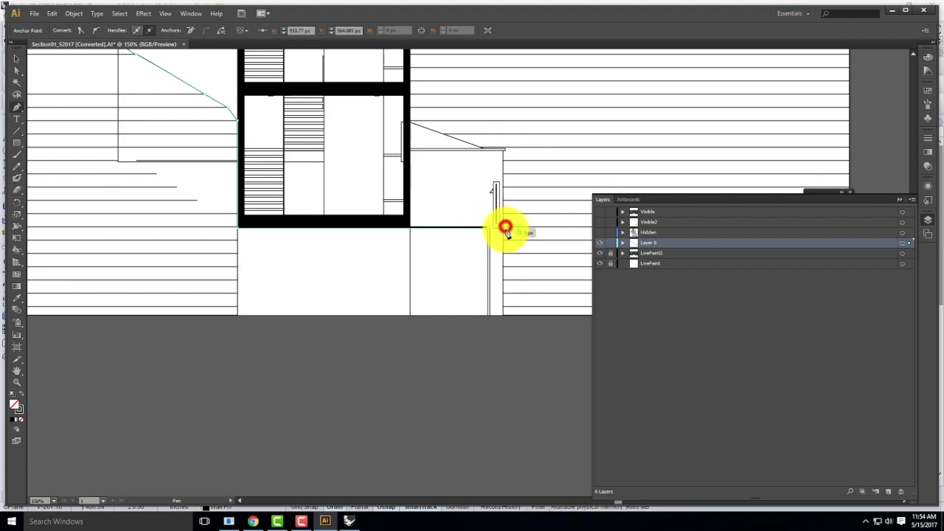
click(506, 233)
click(505, 231)
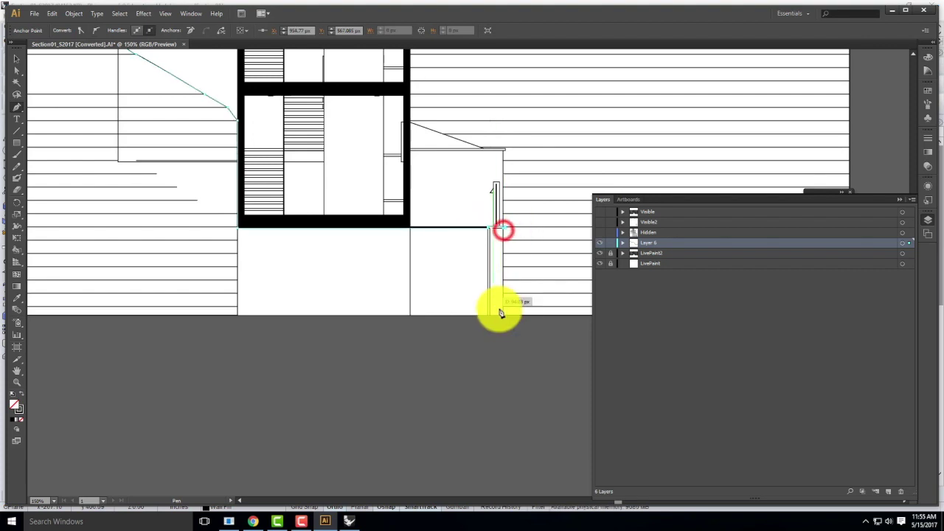
click(504, 318)
Close the ground outline through the artboard's lower-left corner and fill it solid black with no stroke.
drag(81, 291, 394, 317)
click(124, 343)
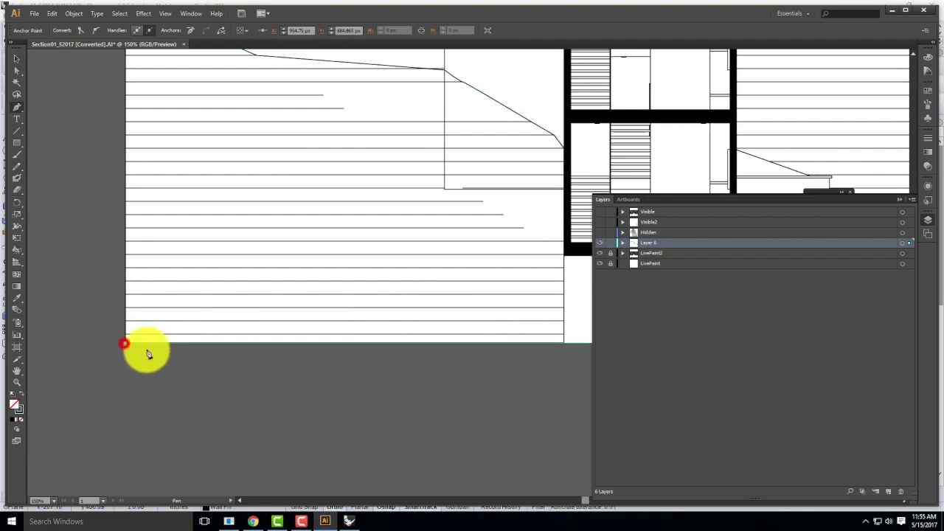
drag(196, 135, 225, 301)
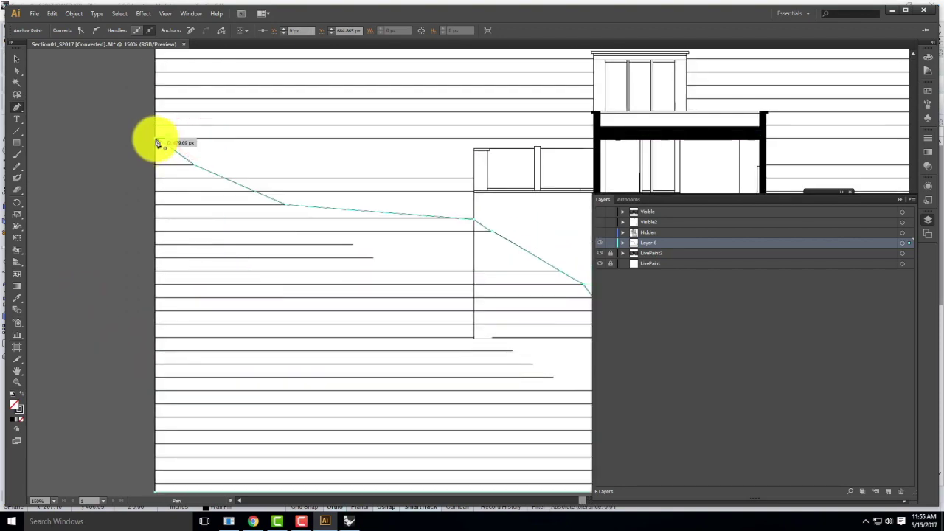
click(155, 140)
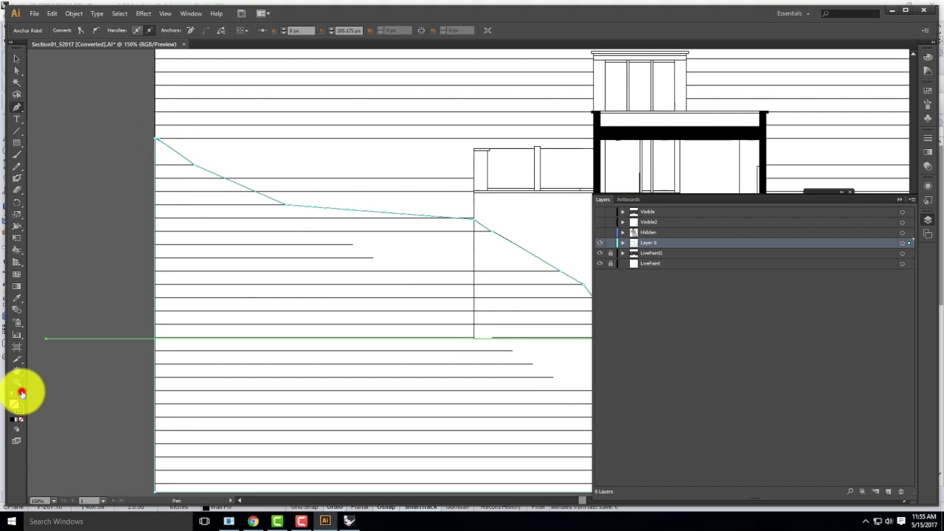
click(21, 394)
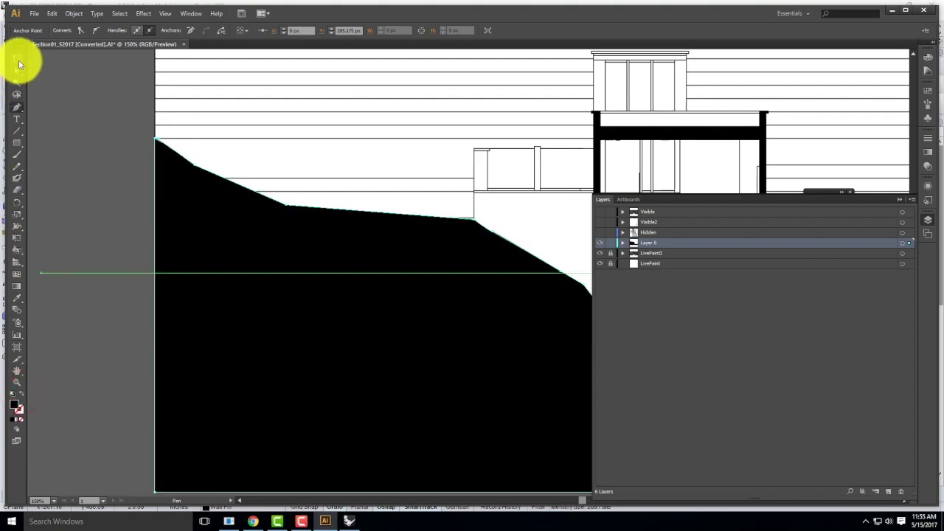
click(17, 70)
click(83, 94)
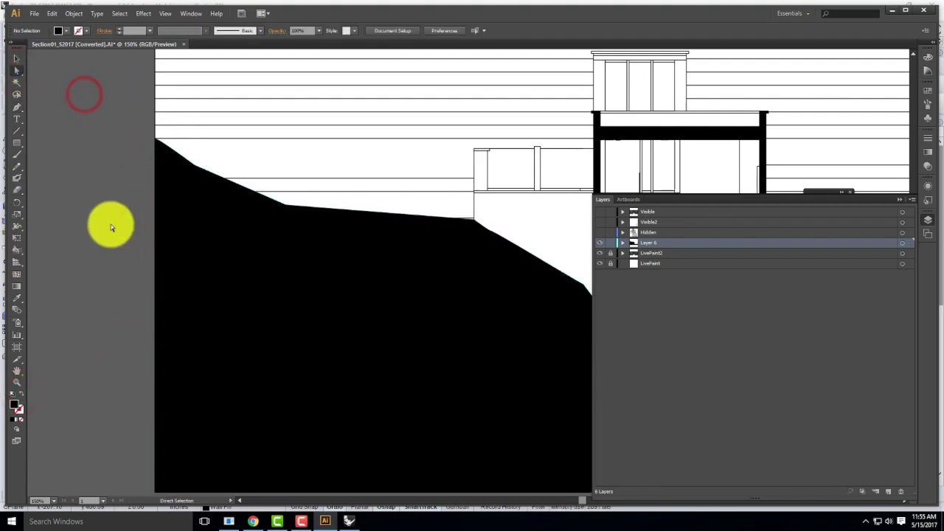
Show the Visible and Visible2 layers, and turn LivePaint2 and LivePaint off and on to compare the section with and without fills.
key(ctrl+minus)
key(ctrl+minus)
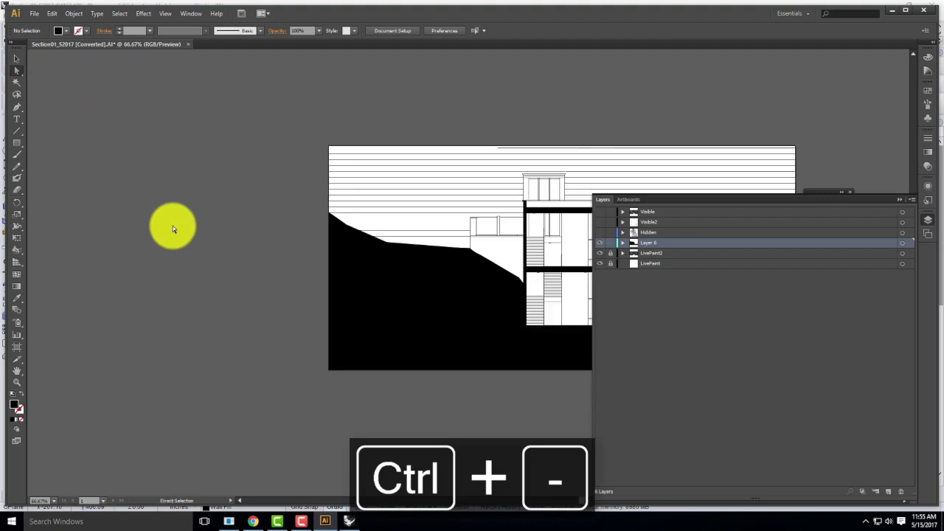
drag(407, 178, 195, 176)
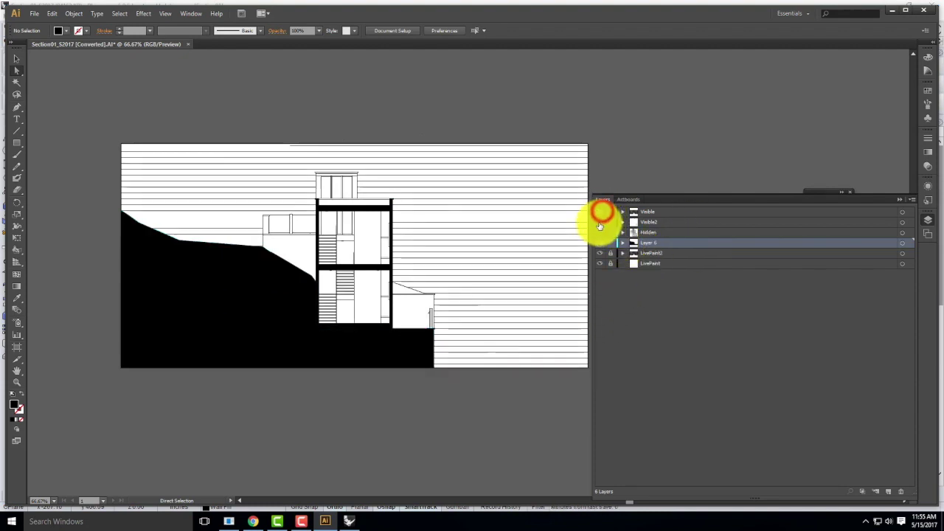
click(600, 253)
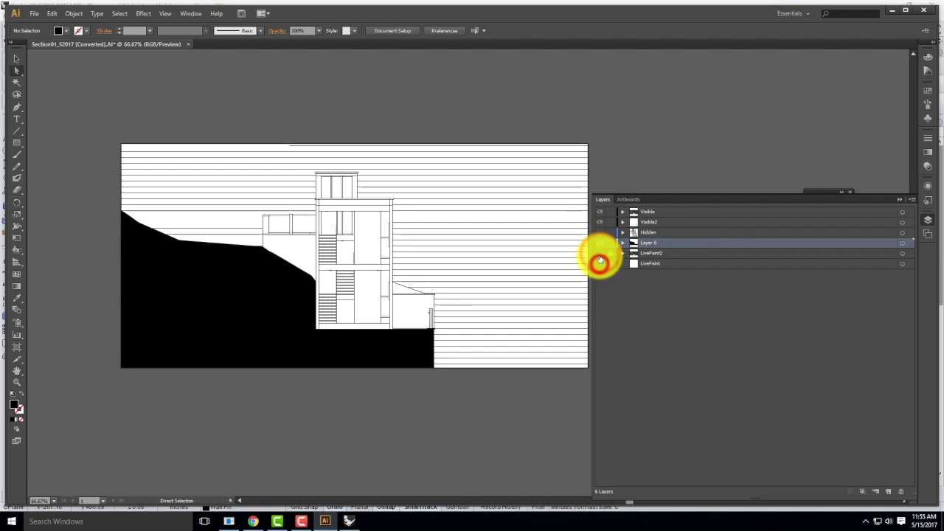
click(600, 254)
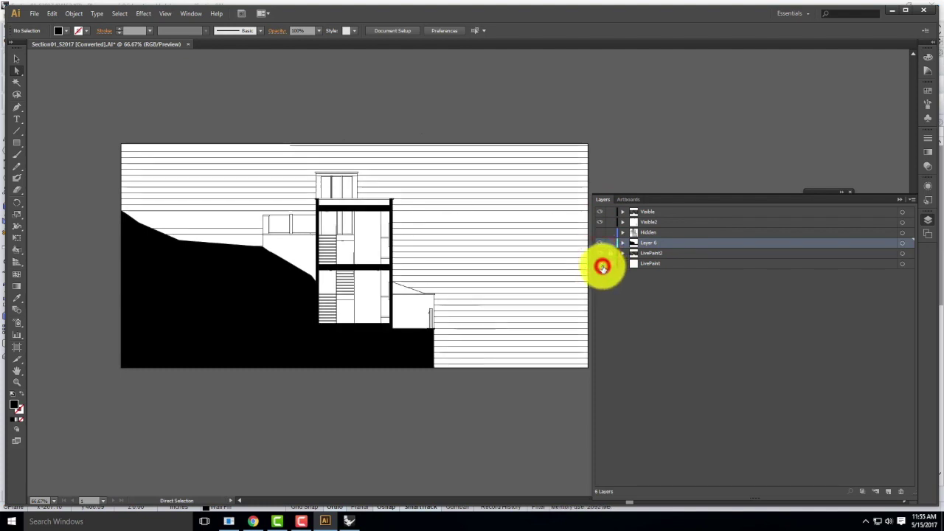
click(602, 265)
Make LivePaint2 the active layer, switch to Live Paint Bucket, and unlock the LivePaint2 and LivePaint layers.
click(666, 255)
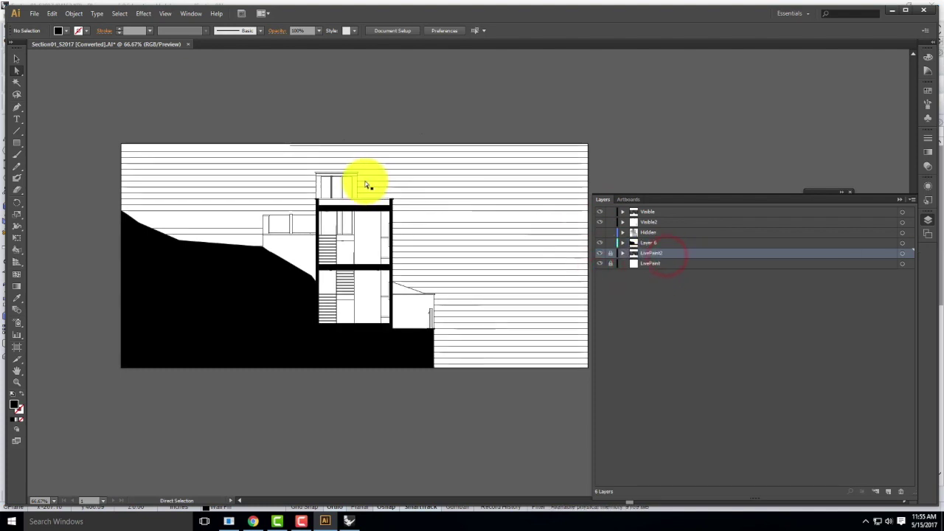
click(19, 251)
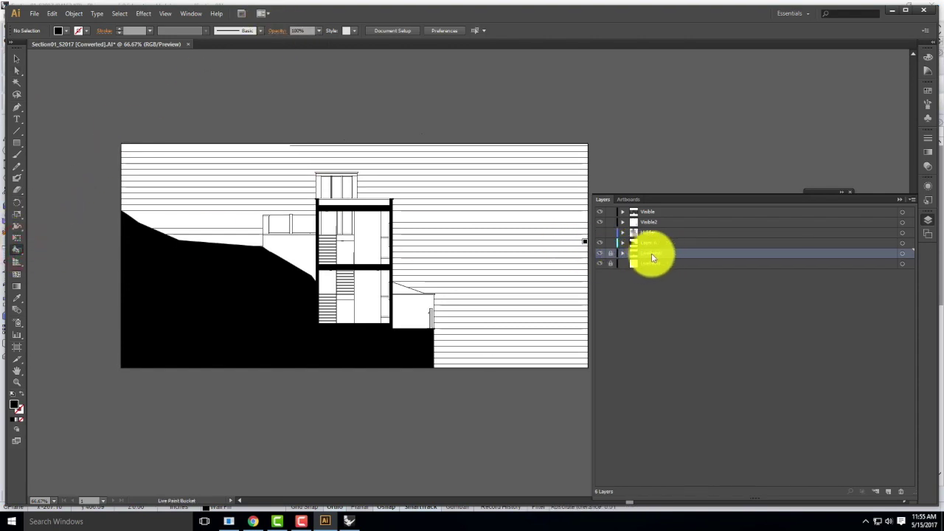
click(611, 254)
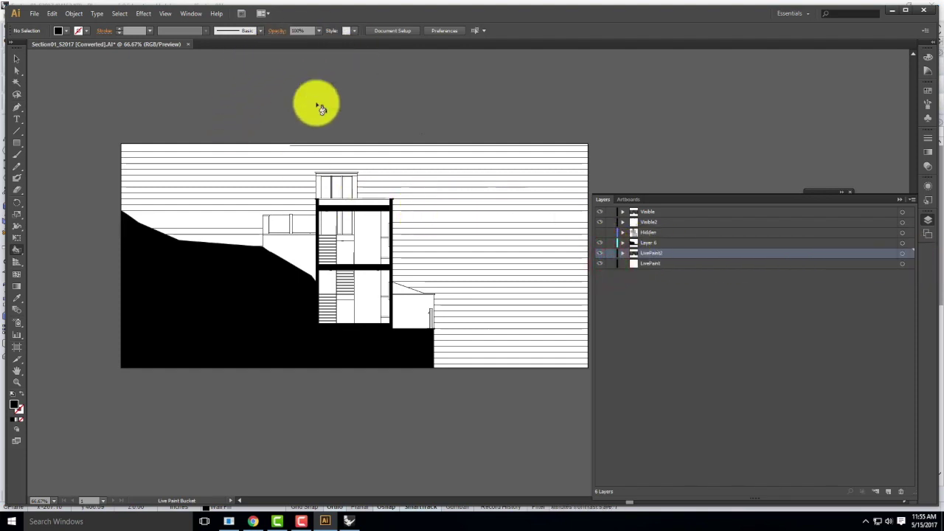
Expand the Live Paint group on the LivePaint2 layer into regular paths and clear the selection.
click(17, 58)
click(268, 197)
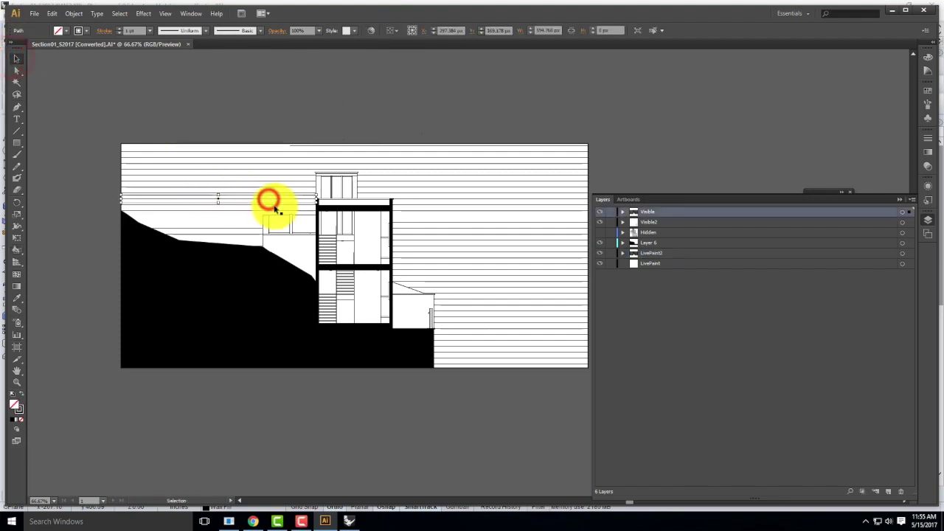
click(327, 268)
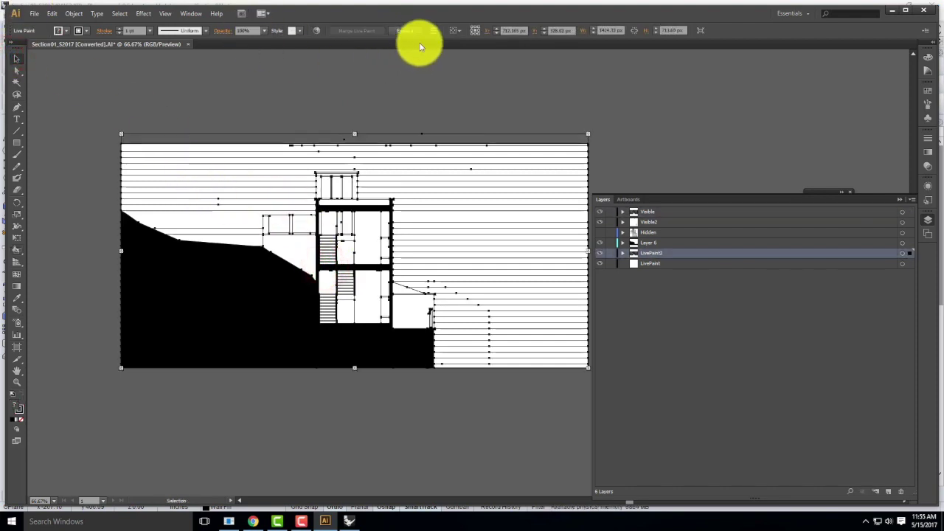
click(410, 31)
click(14, 68)
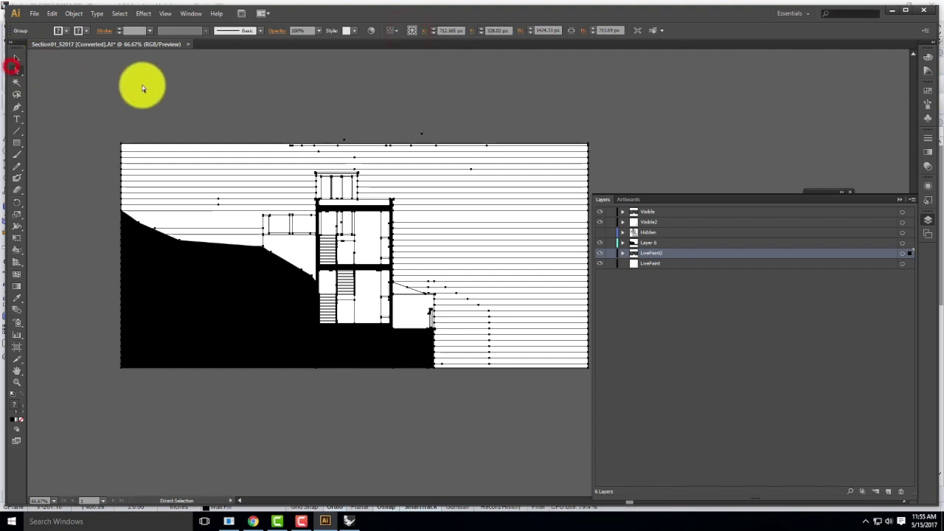
click(140, 86)
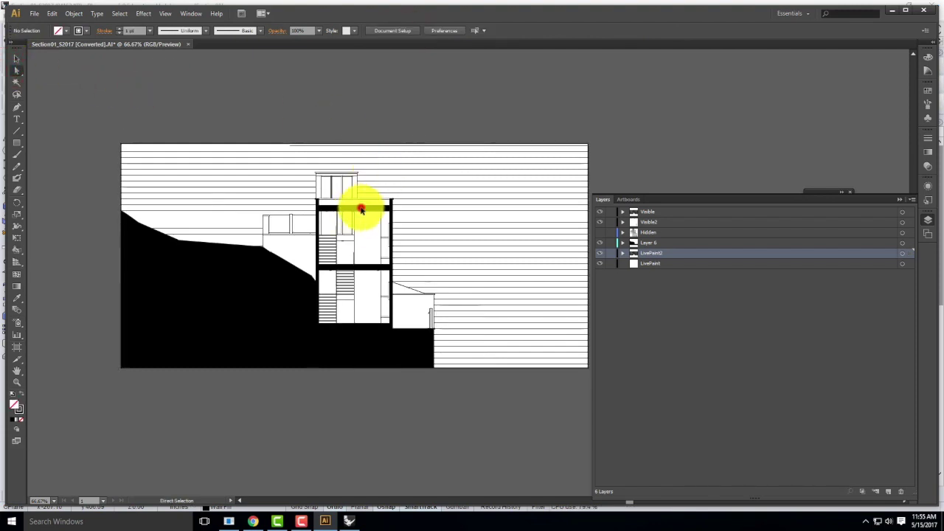
Select every path sharing the black floor slab's fill and stroke, and move the selected fills onto Layer 6.
click(361, 210)
click(75, 13)
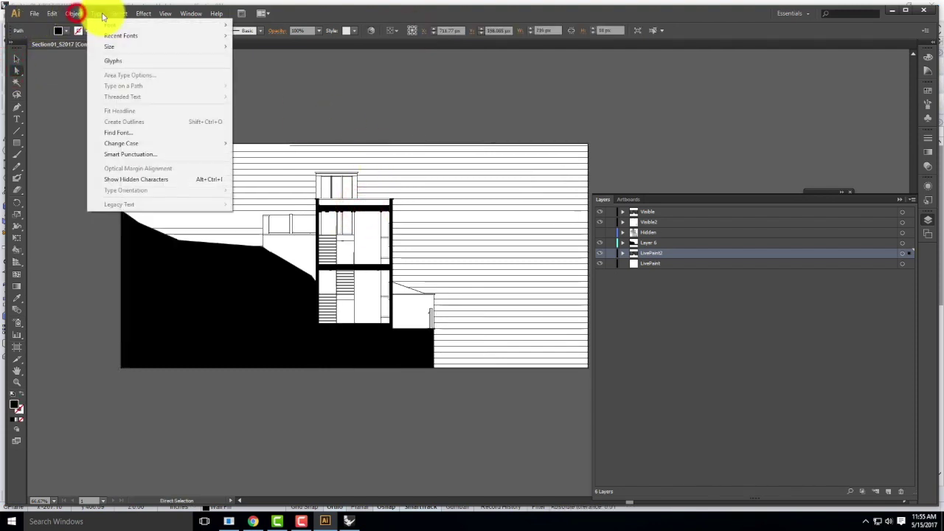
mouse_move(124, 15)
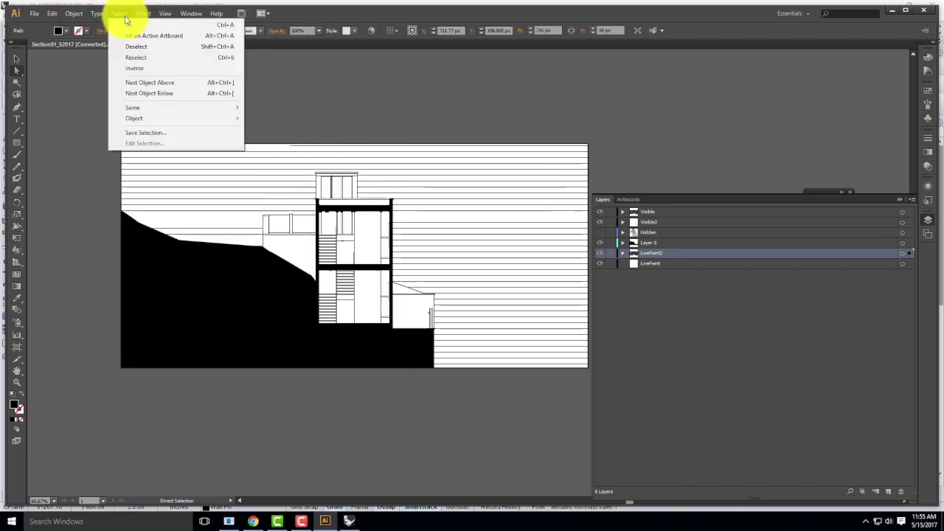
mouse_move(185, 109)
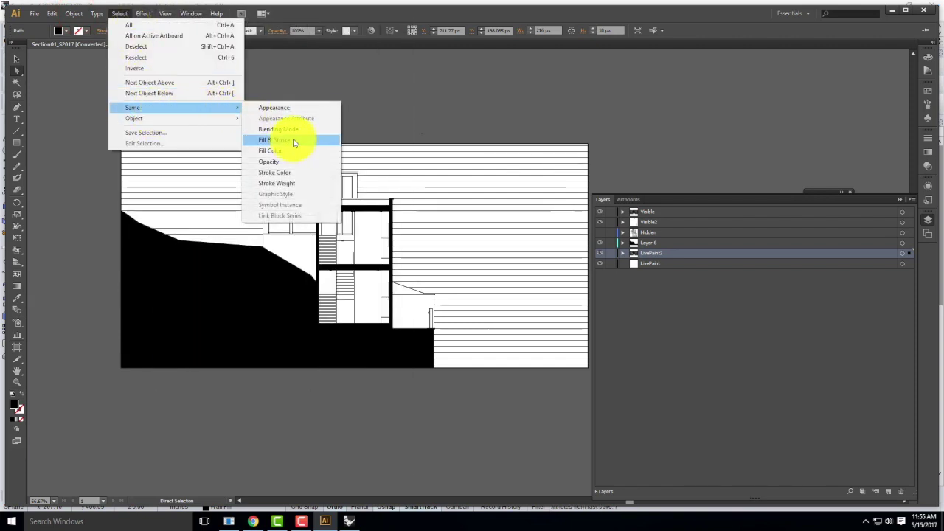
click(293, 142)
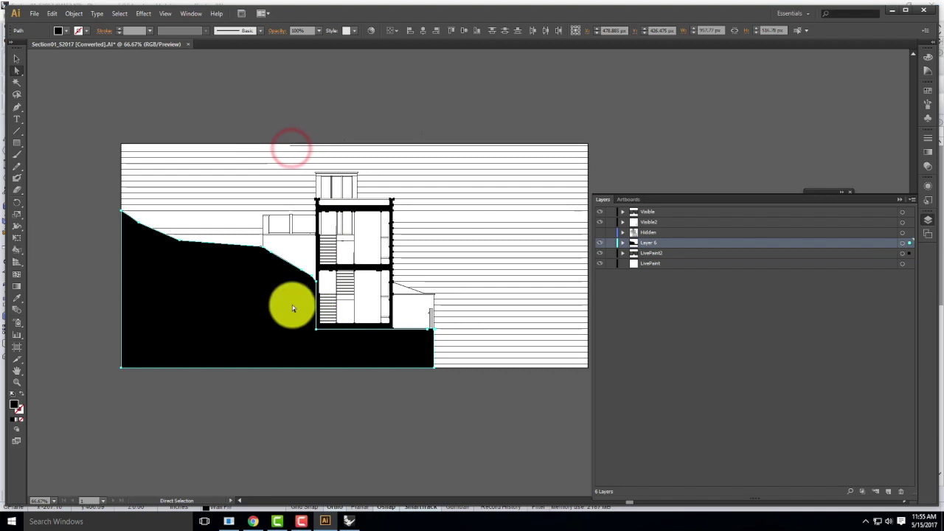
click(912, 243)
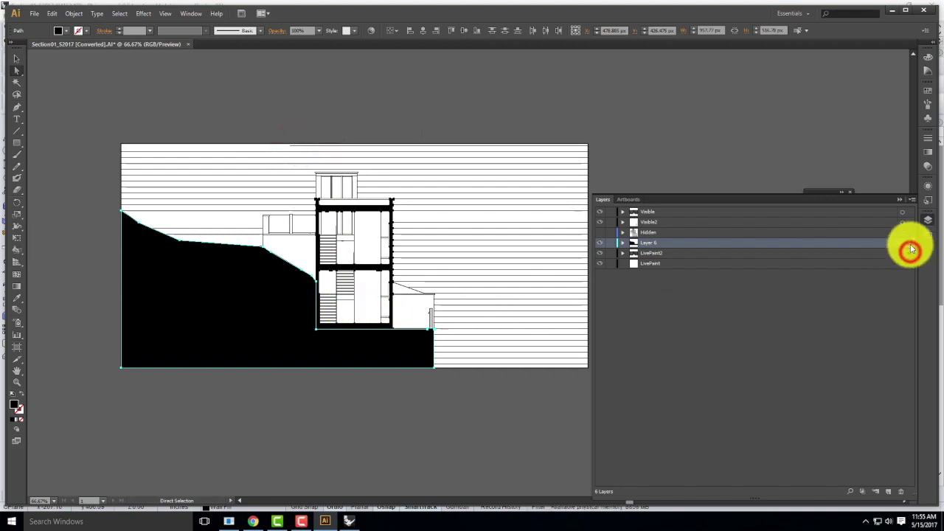
Rename Layer 6 as Section01_Fill, and switch layer visibility so LivePaint2 and LivePaint are hidden and Hidden is shown.
click(654, 245)
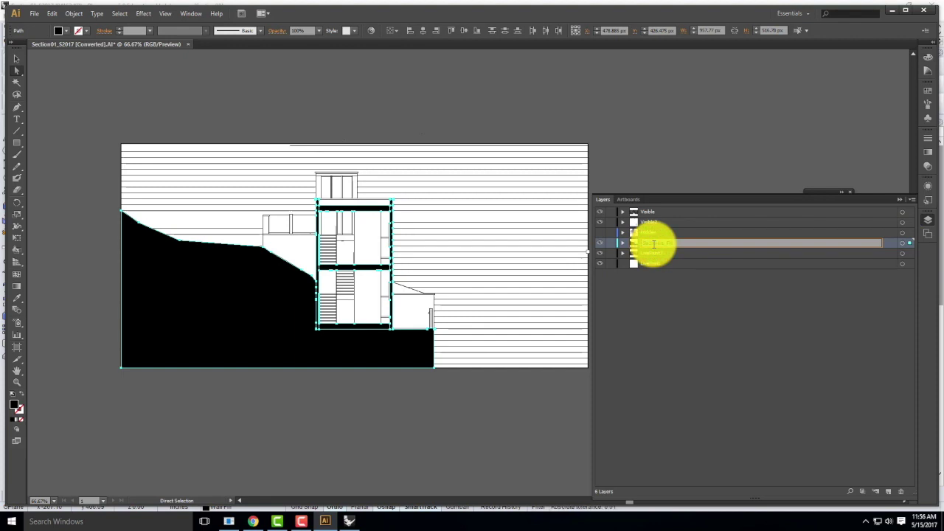
click(688, 340)
click(601, 254)
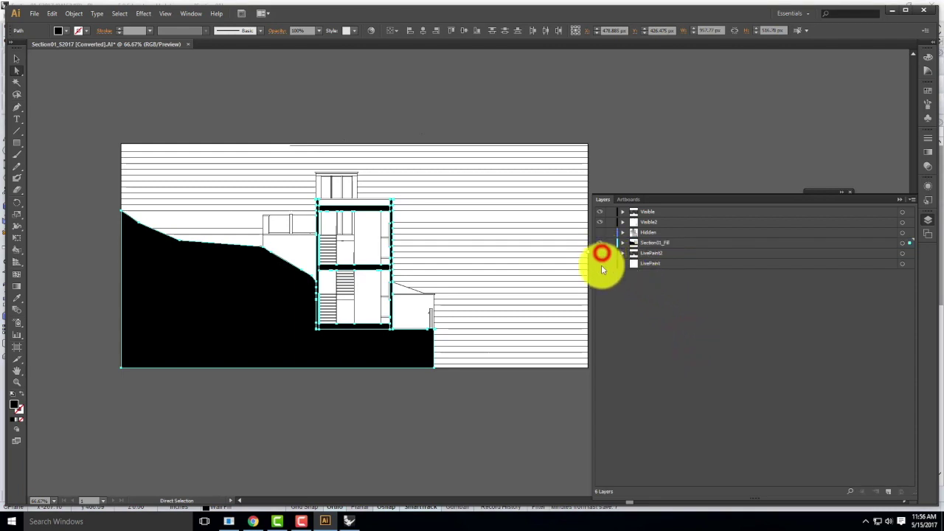
click(600, 232)
click(632, 130)
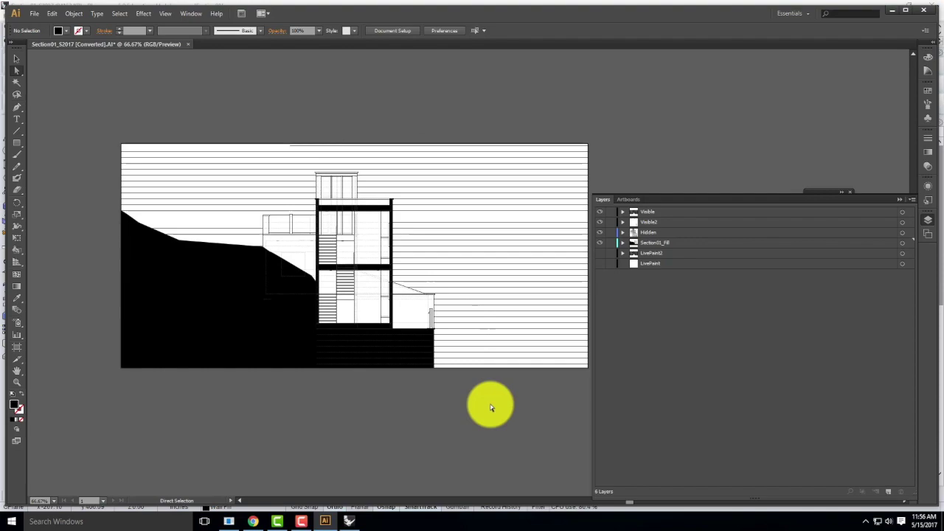
Switch to Rhino and check the progress of the V-Ray section render.
click(354, 522)
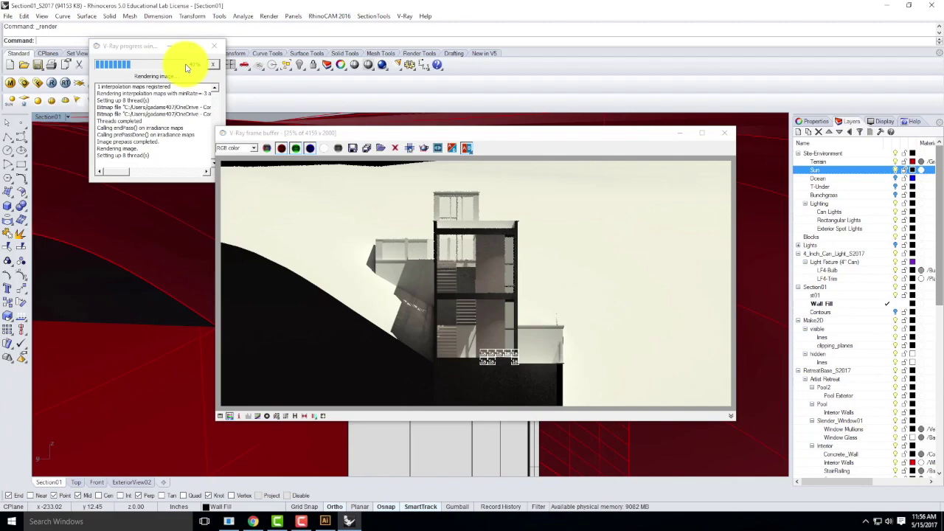
mouse_move(324, 525)
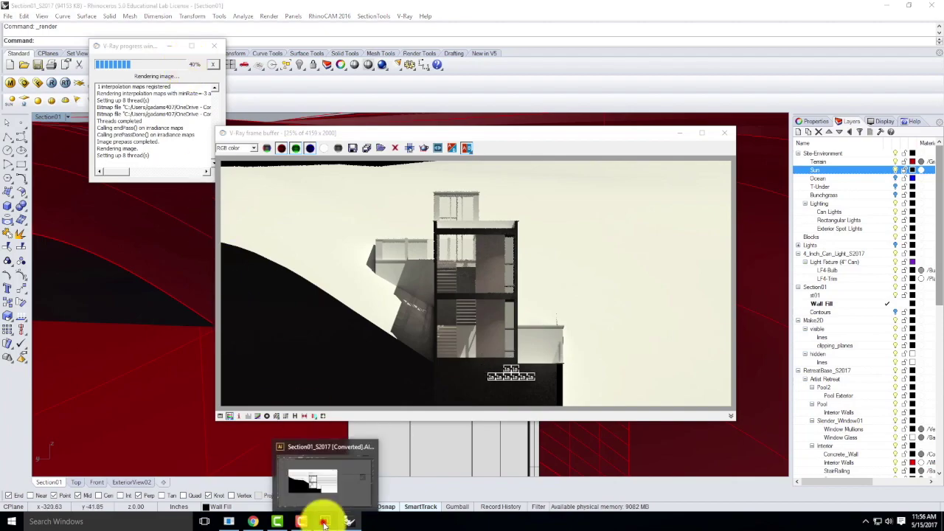
click(317, 475)
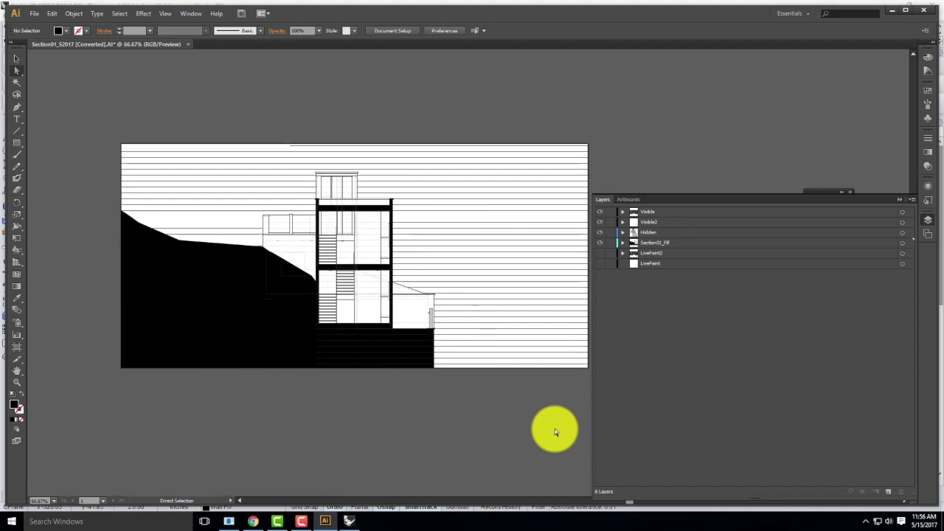
click(302, 521)
click(901, 476)
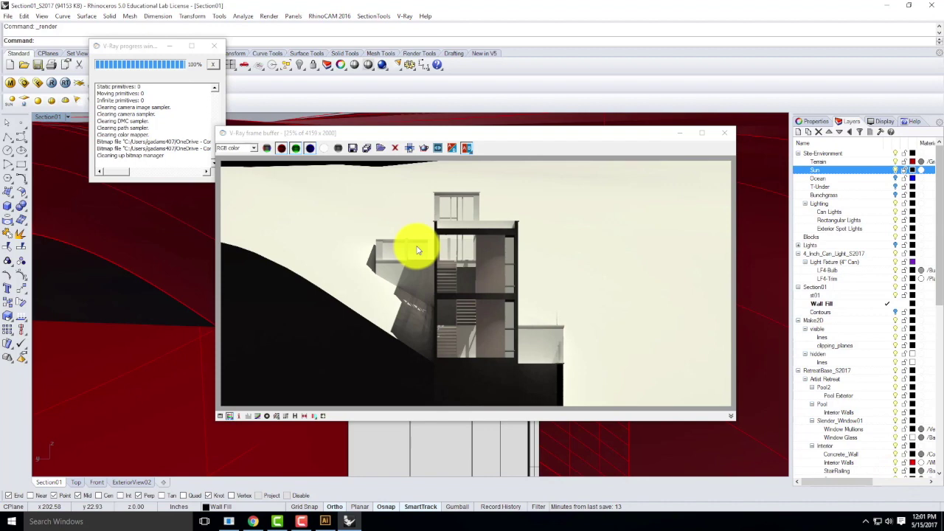
Save all V-Ray render channels as JPEG images named Section01_S2017 in Live Demonstrations > Live - A136 Exercises > Ex230 > S2017.
click(368, 150)
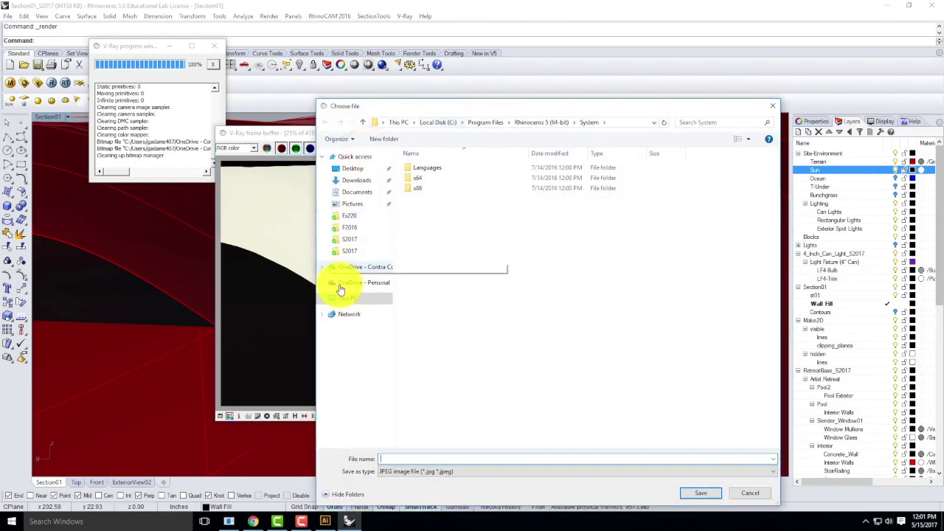
click(355, 267)
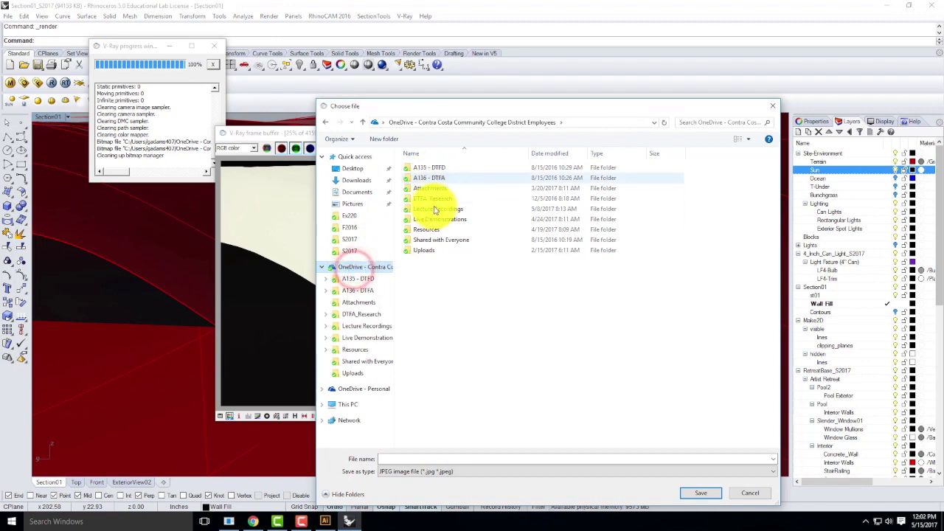
click(371, 339)
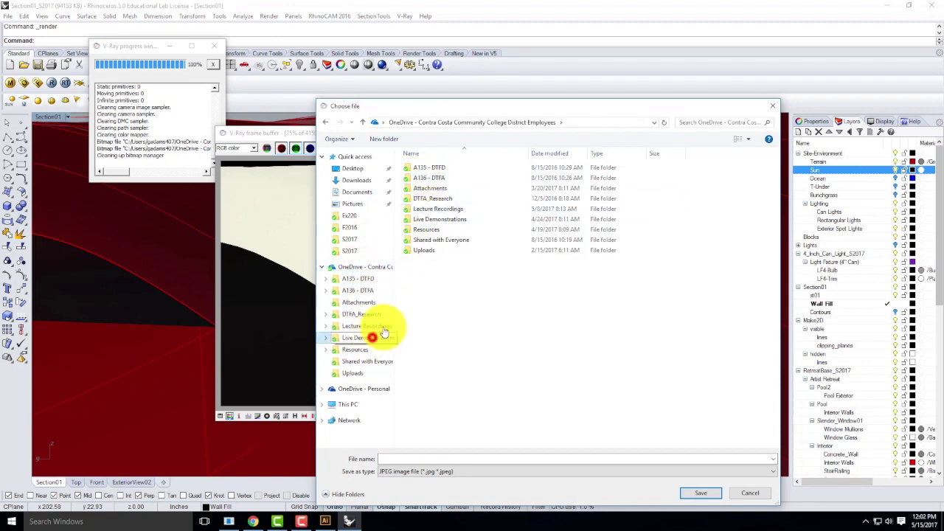
double_click(444, 177)
scroll(453, 347, down, 5)
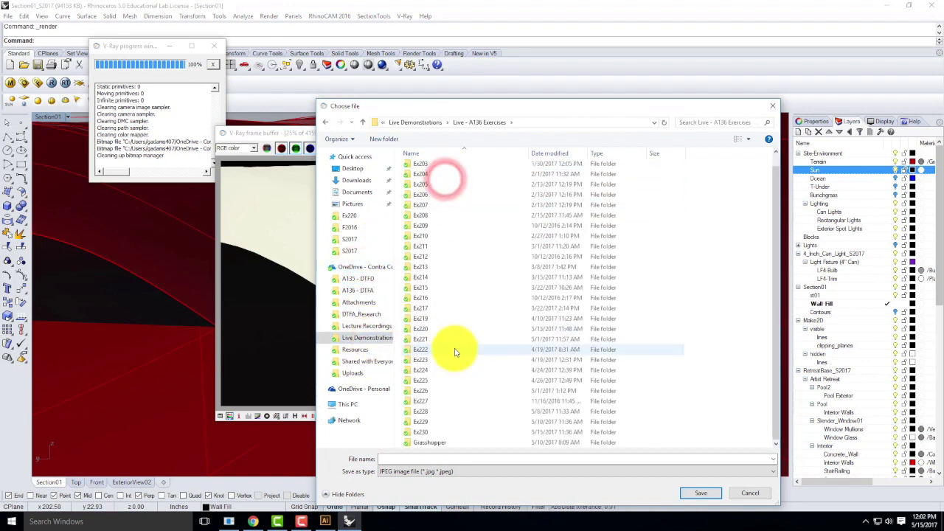
double_click(422, 432)
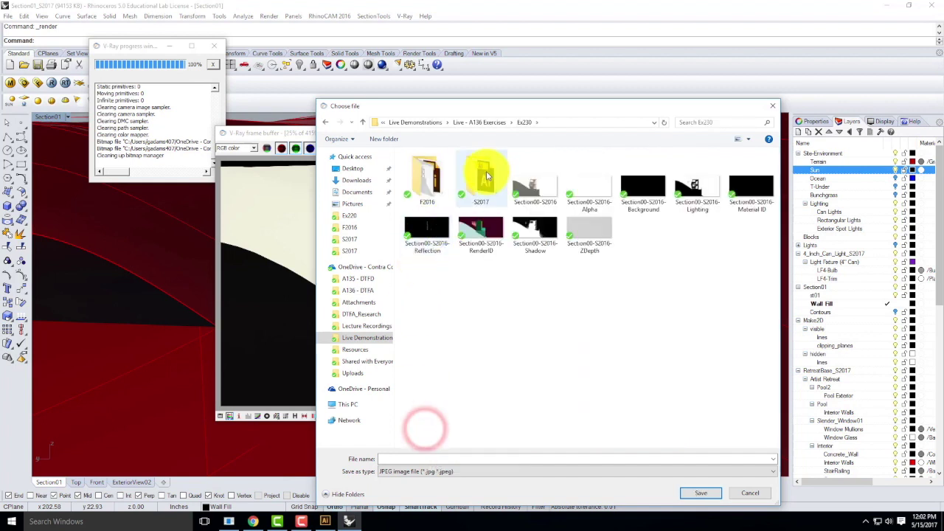
double_click(486, 171)
click(400, 456)
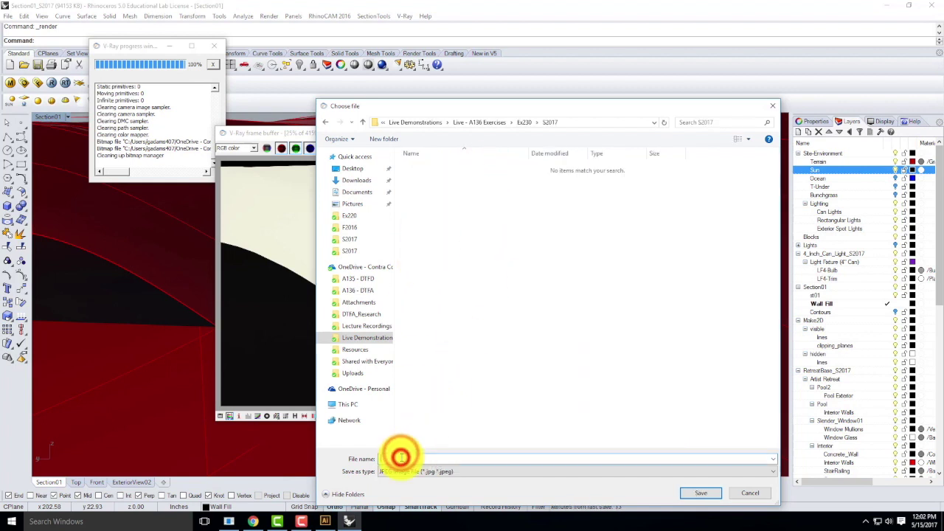
text(Section01_S2017)
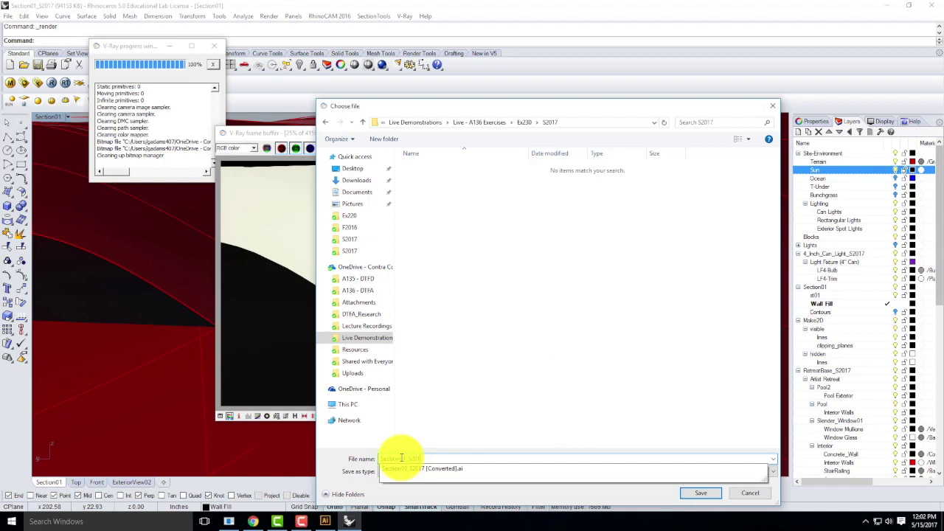
click(697, 493)
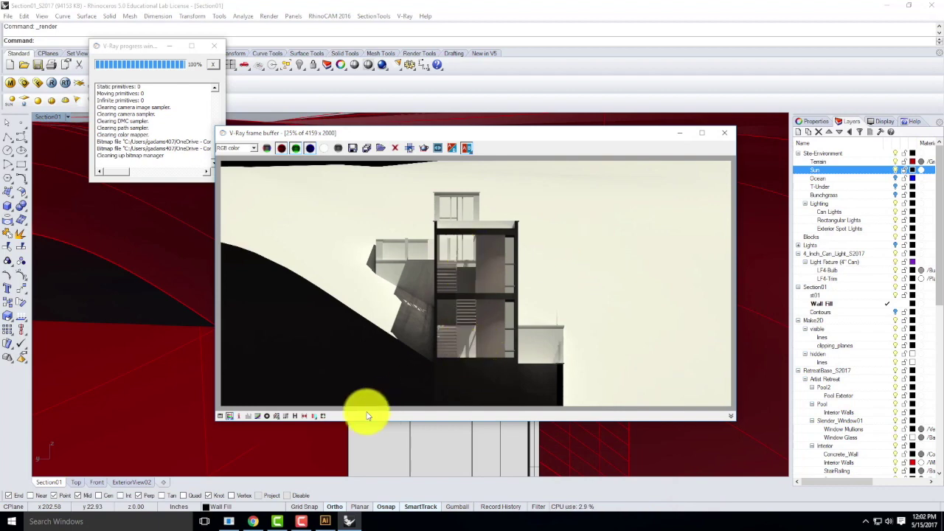
Switch to Illustrator, add a layer named Clay and move it directly below Section01_Fill.
click(325, 520)
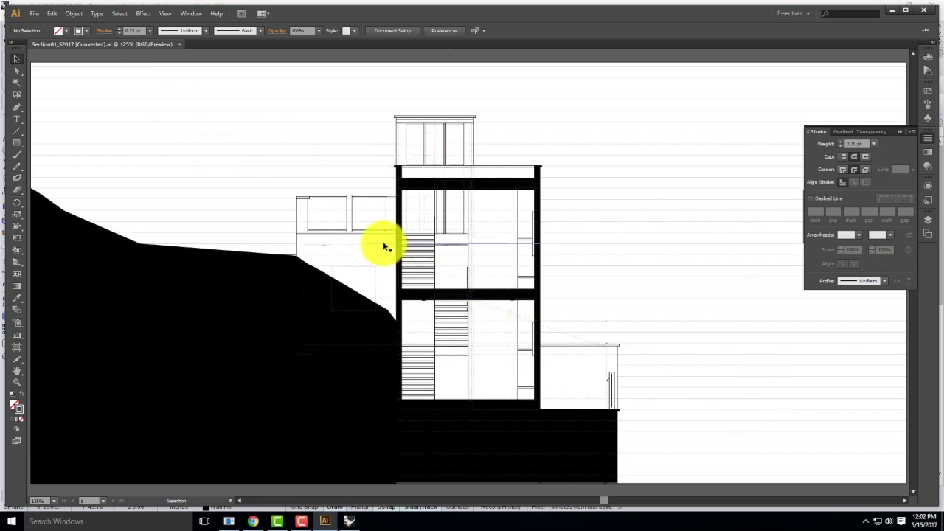
click(927, 219)
click(888, 491)
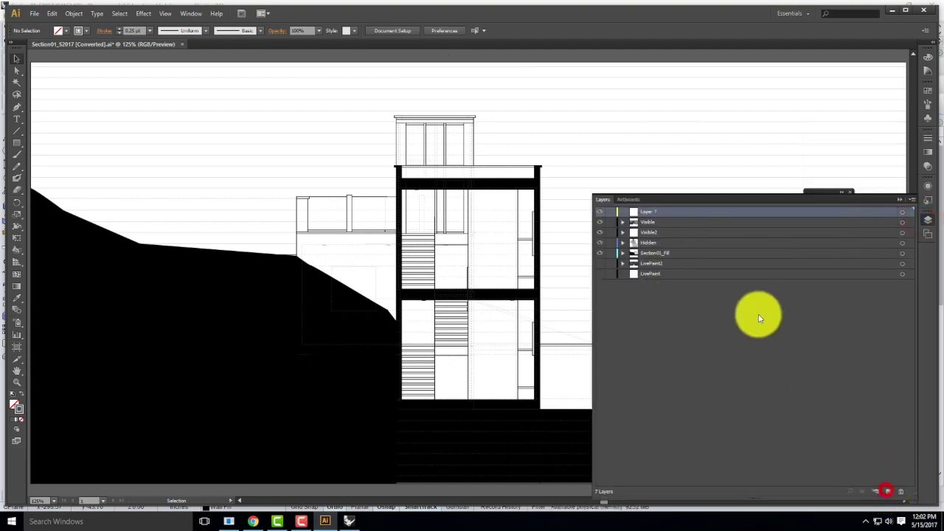
click(654, 214)
double_click(654, 213)
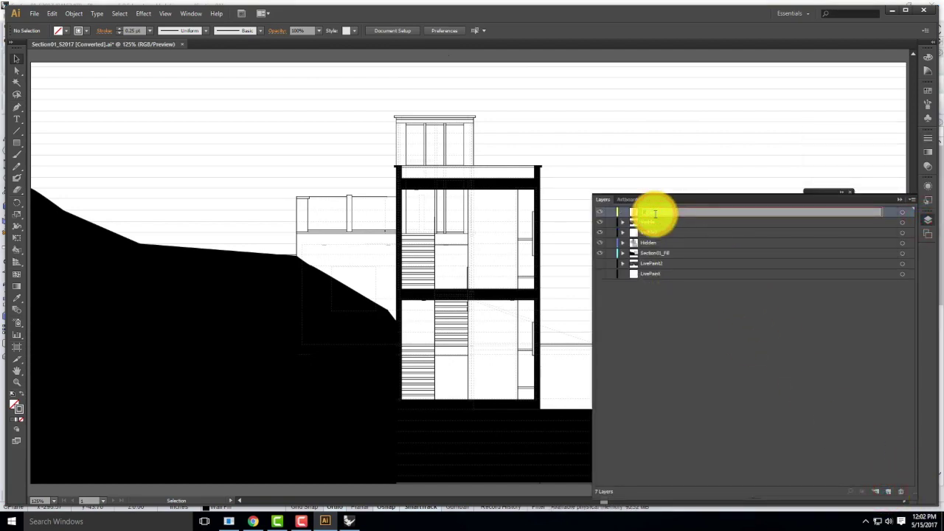
key(BackSpace)
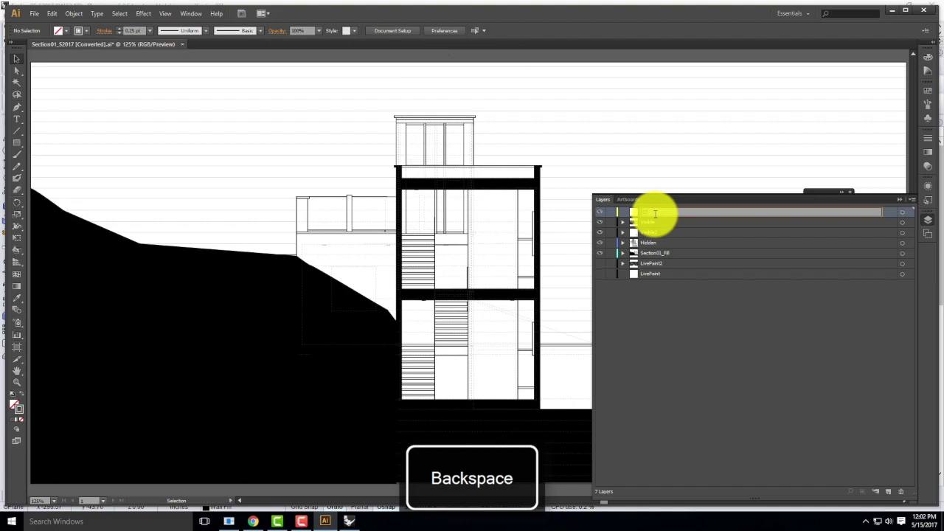
key(Return)
drag(653, 217, 660, 257)
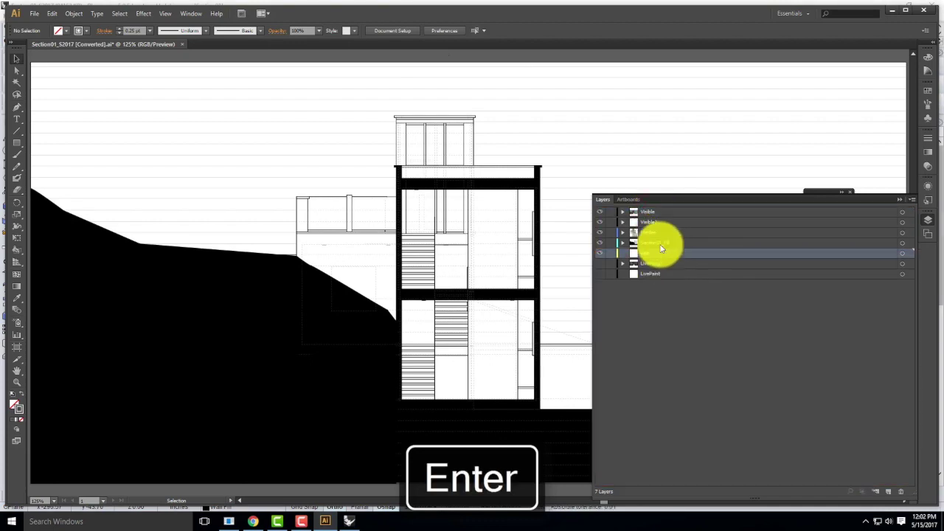
Place the Section01_S2017 render image from the S2017 folder on the Clay layer.
click(33, 14)
click(46, 172)
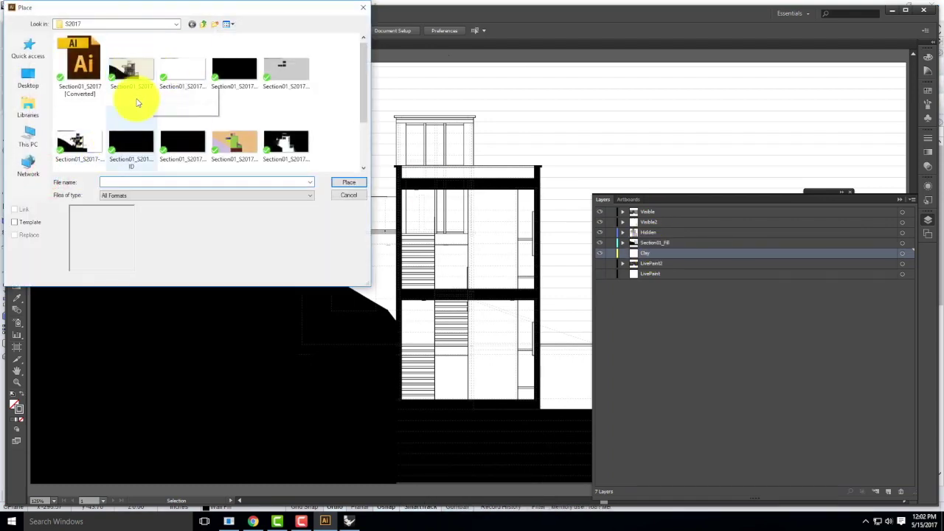
click(137, 71)
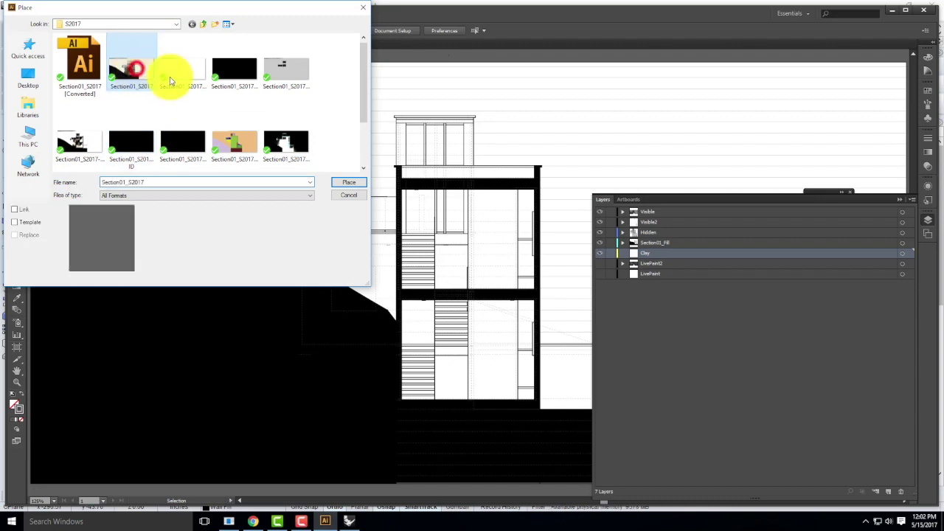
click(358, 183)
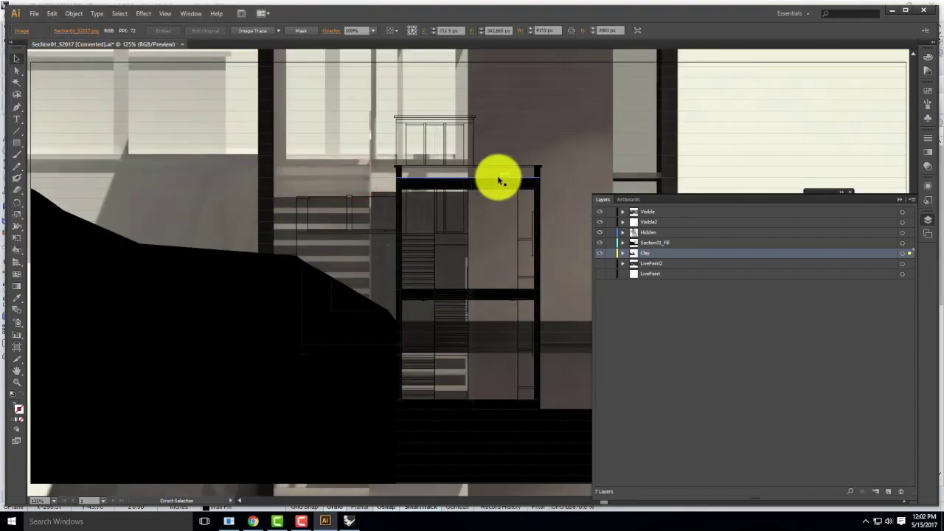
Scale the placed render with Free Transform to about 1426 by 686 px so it lines up with the section linework and artboard.
key(ctrl+minus)
key(ctrl+minus)
key(ctrl+minus)
key(ctrl+minus)
key(ctrl+minus)
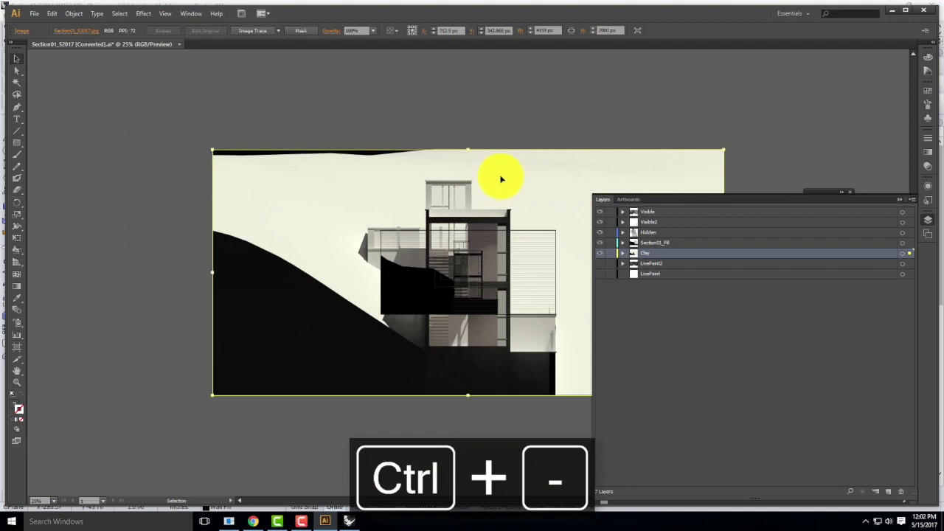
click(901, 201)
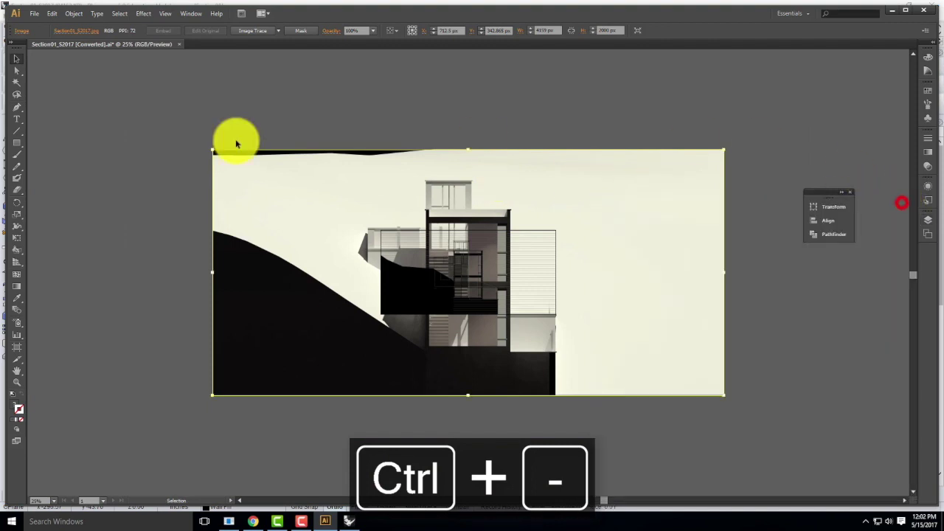
click(18, 238)
drag(723, 150, 565, 246)
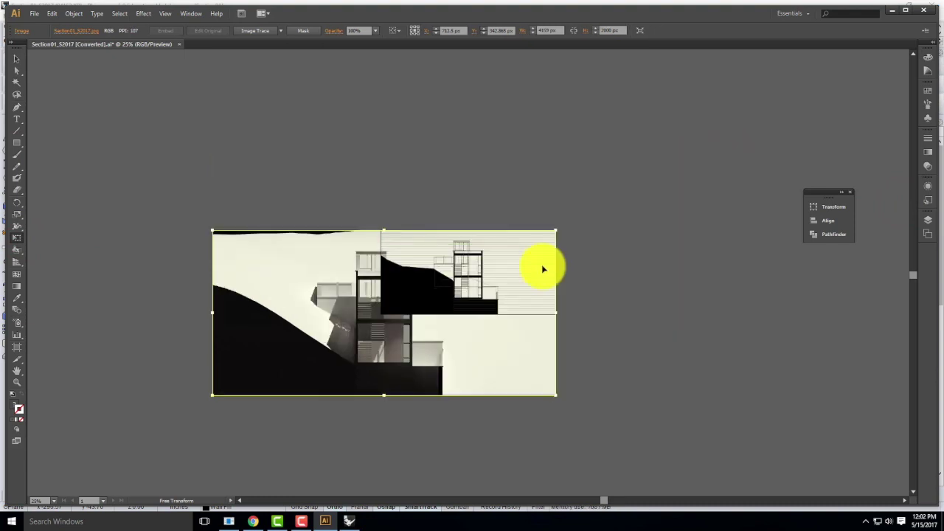
drag(213, 392, 381, 314)
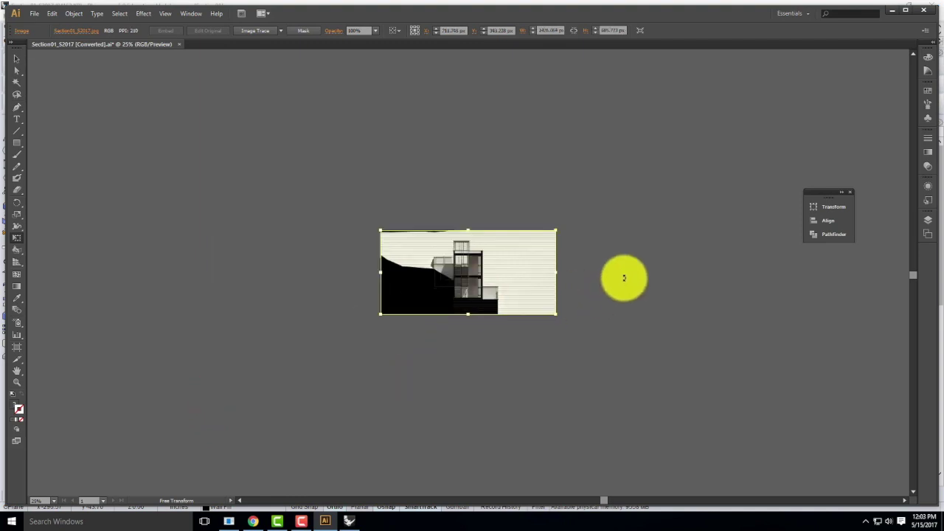
key(ctrl+0)
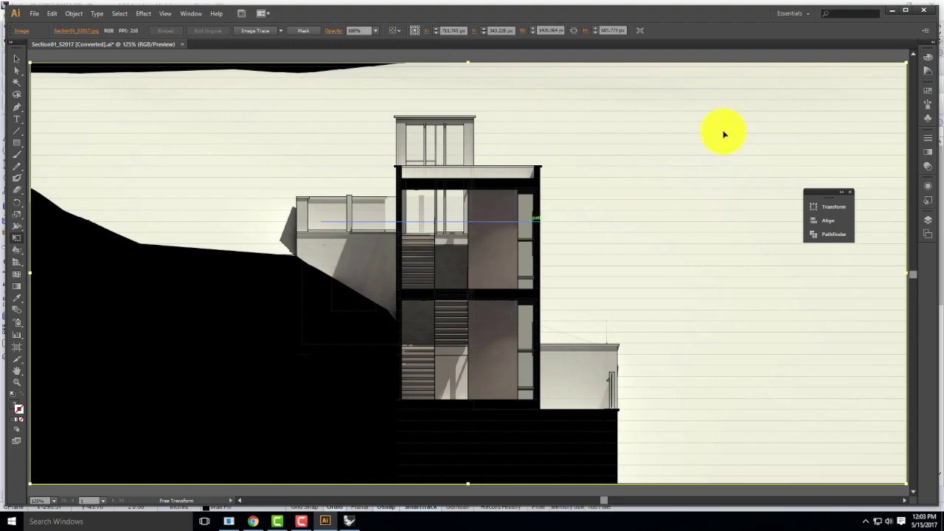
Reduce the opacity of the placed section render to 50%.
click(927, 166)
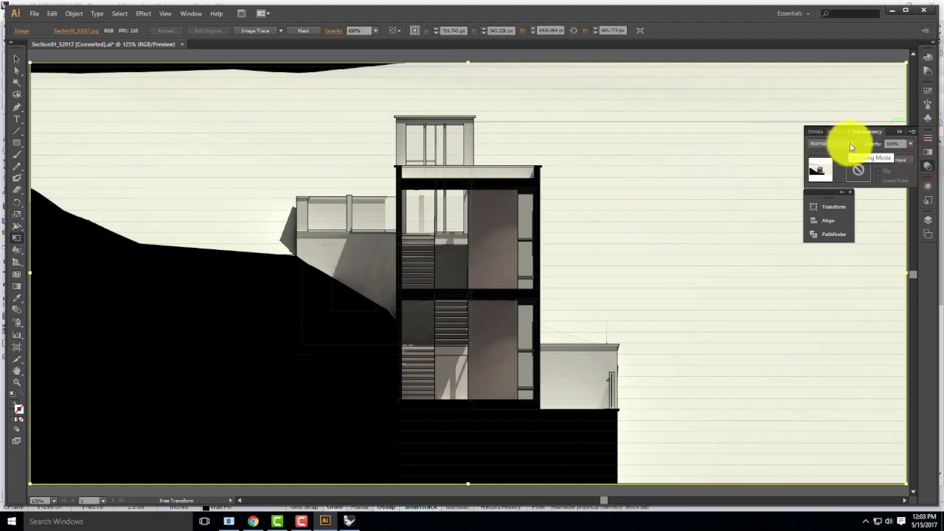
click(910, 143)
click(921, 206)
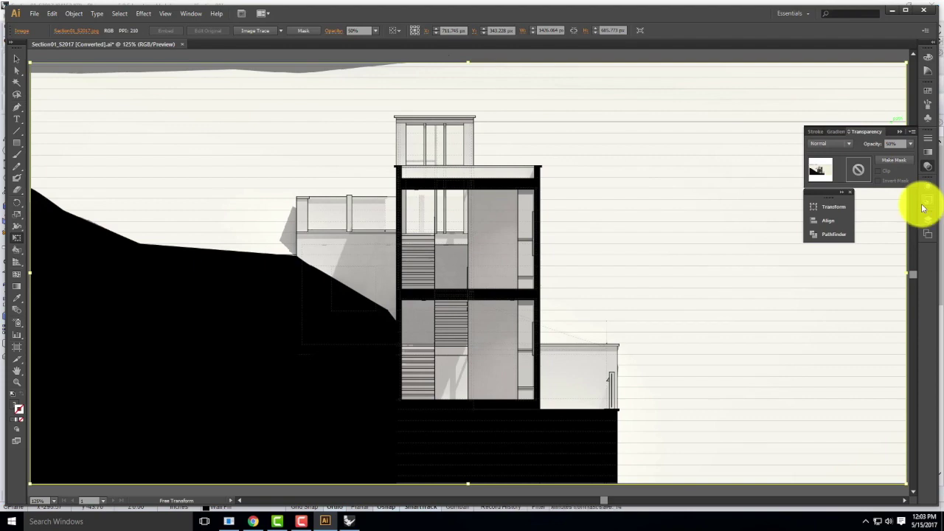
key(ctrl+0)
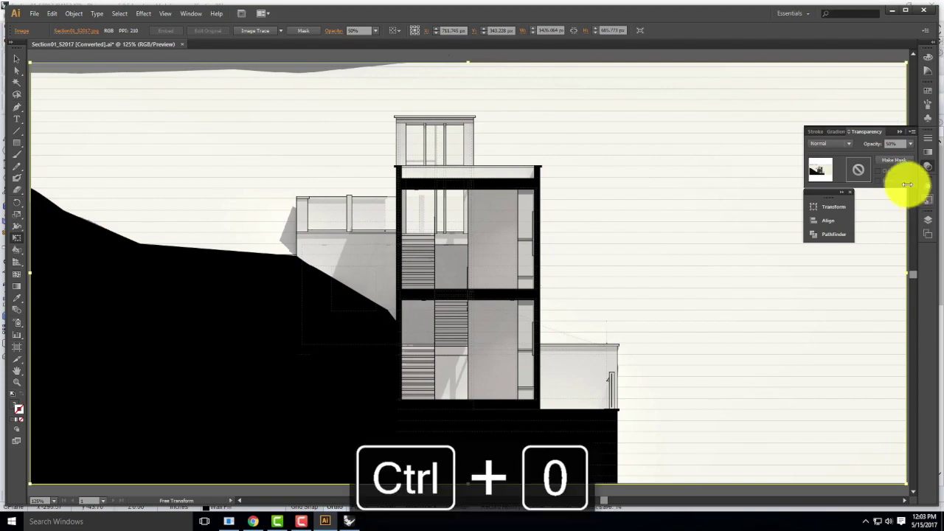
click(17, 58)
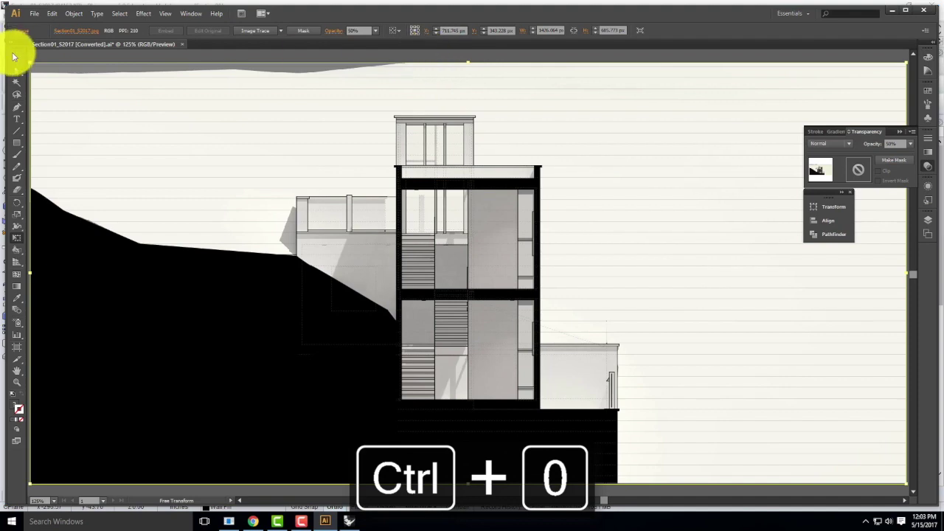
key(ctrl+0)
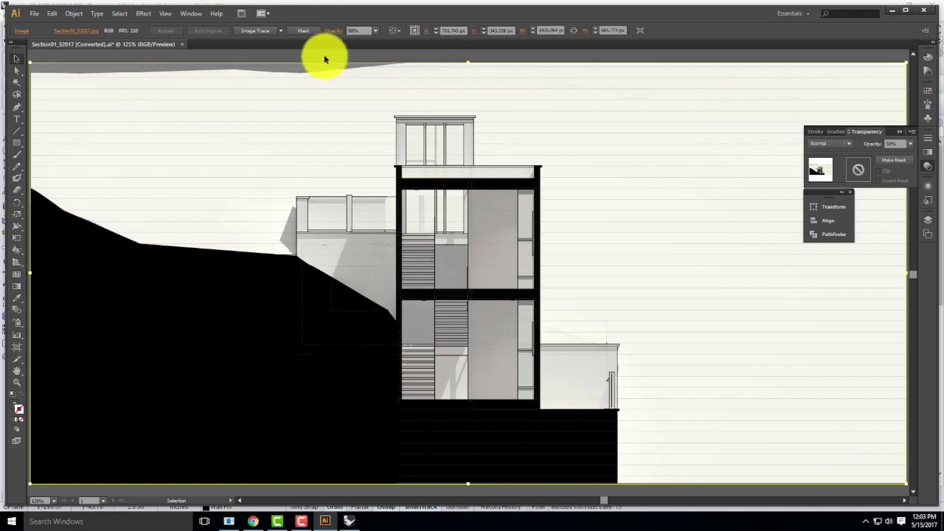
Add a layer named Person directly above the Clay layer.
click(928, 219)
click(888, 491)
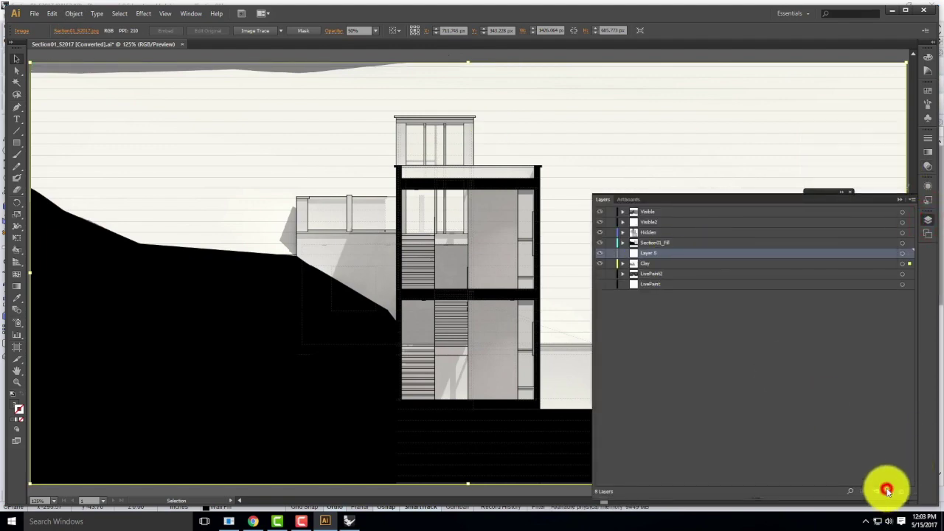
double_click(655, 254)
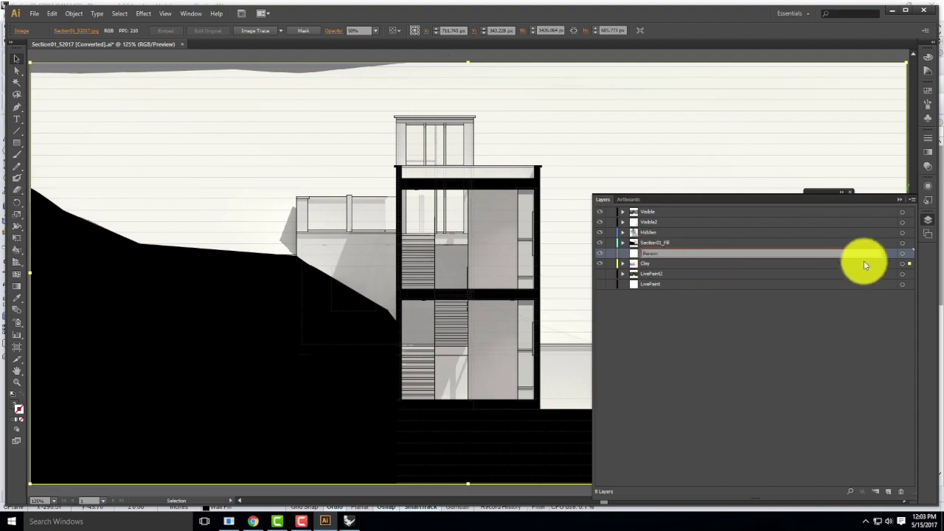
click(885, 248)
Start placing an image on the Person layer and browse to Live Demonstrations > Live - A135 Exercises.
click(31, 13)
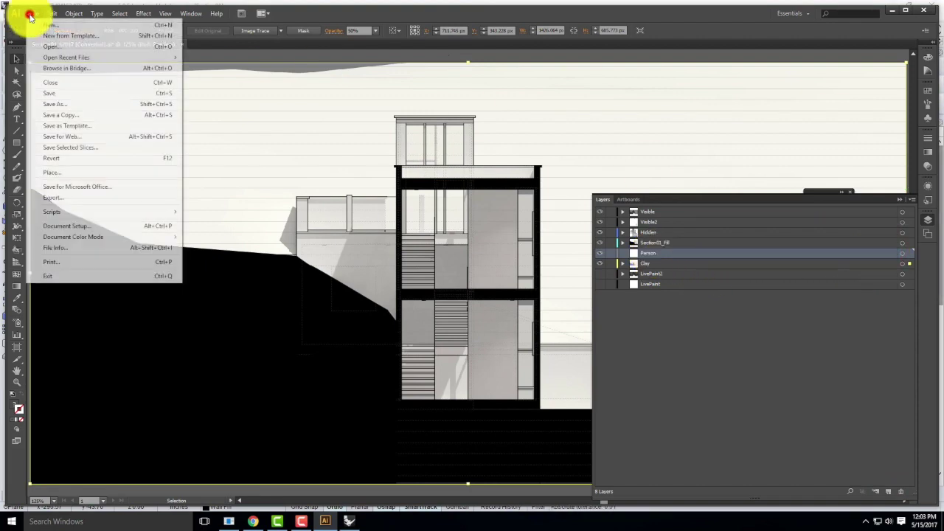
click(61, 172)
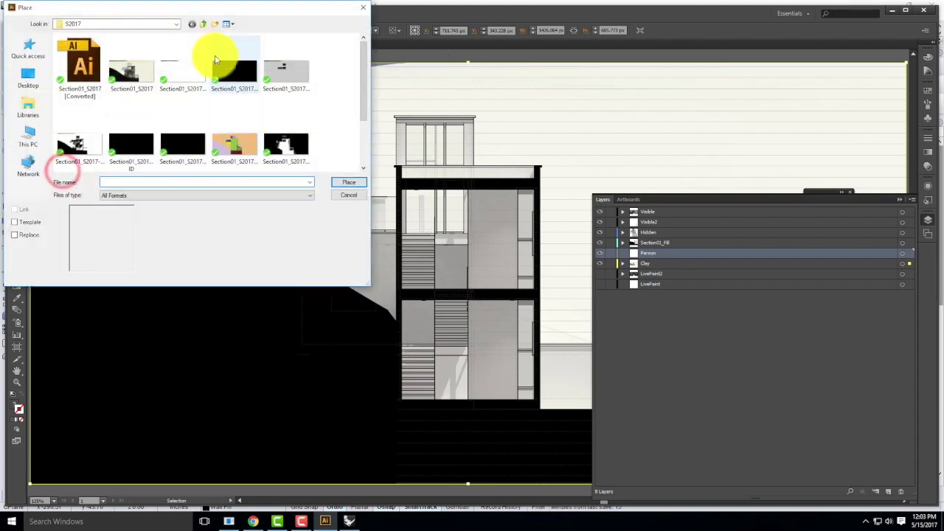
click(206, 23)
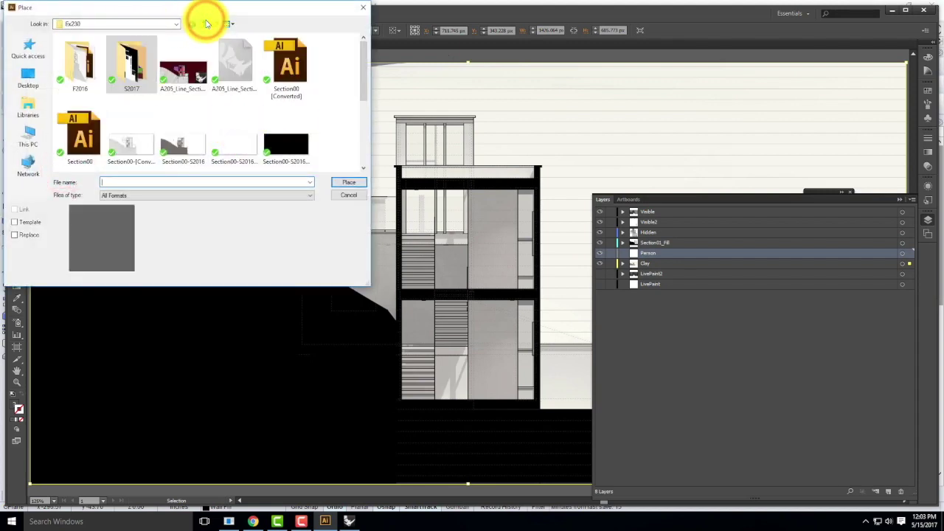
click(205, 22)
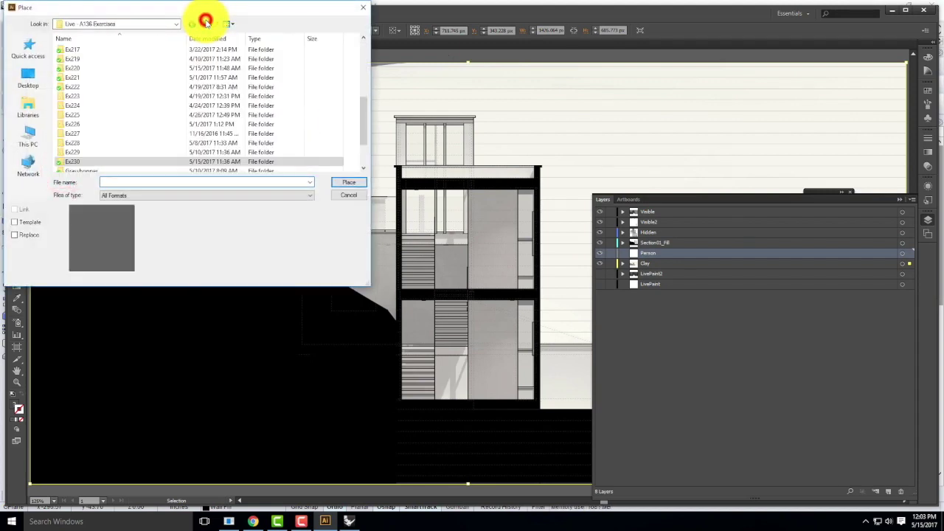
click(155, 24)
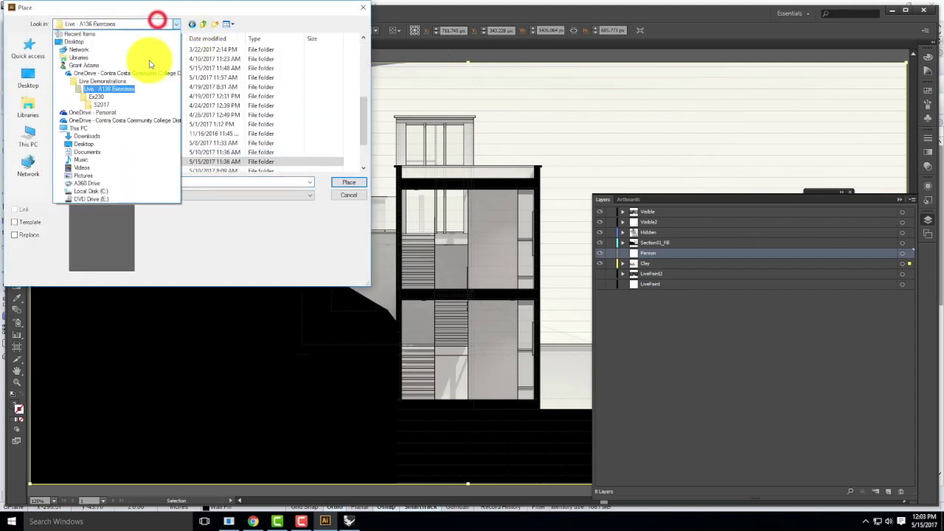
click(104, 81)
click(97, 47)
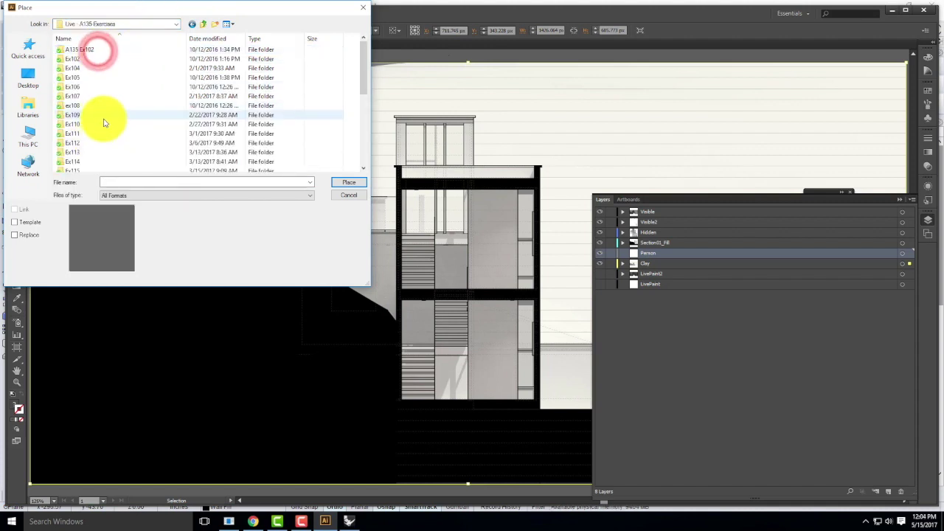
Look through the S2017, F2016 and S2016e folders inside Ex130 for a suitable cutout image of a person.
scroll(101, 130, down, 5)
double_click(84, 153)
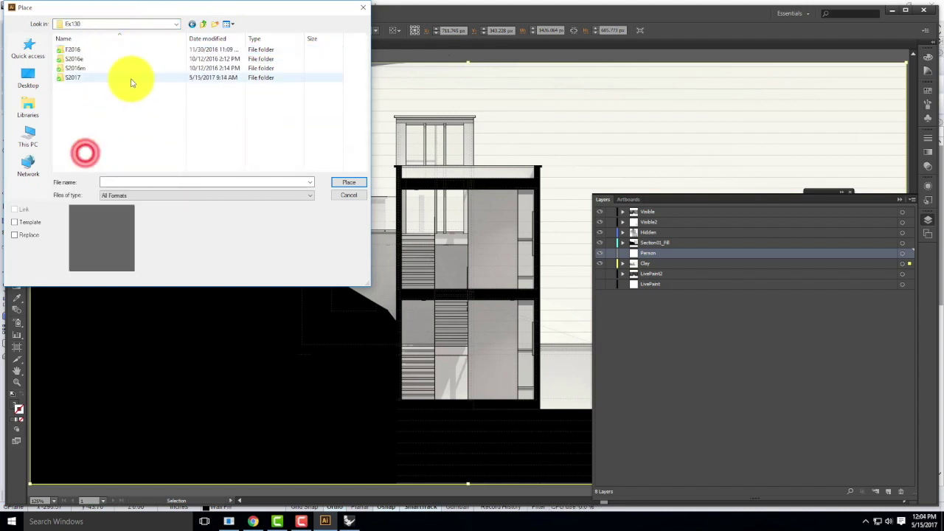
double_click(87, 76)
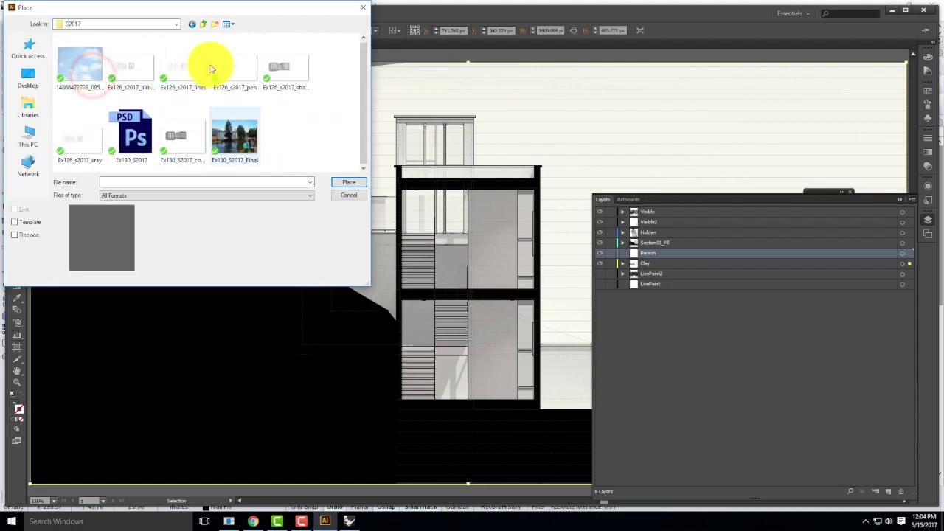
click(203, 25)
click(90, 67)
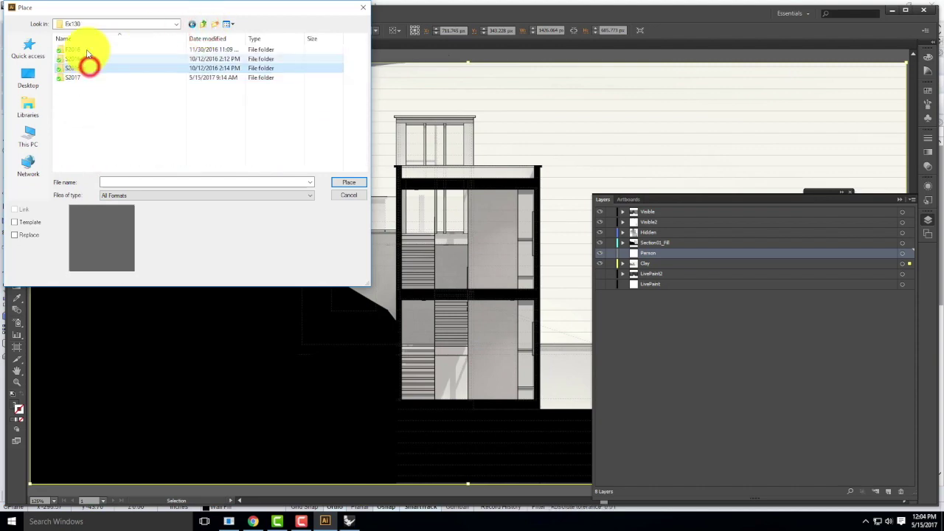
double_click(82, 49)
scroll(242, 129, down, 3)
click(246, 131)
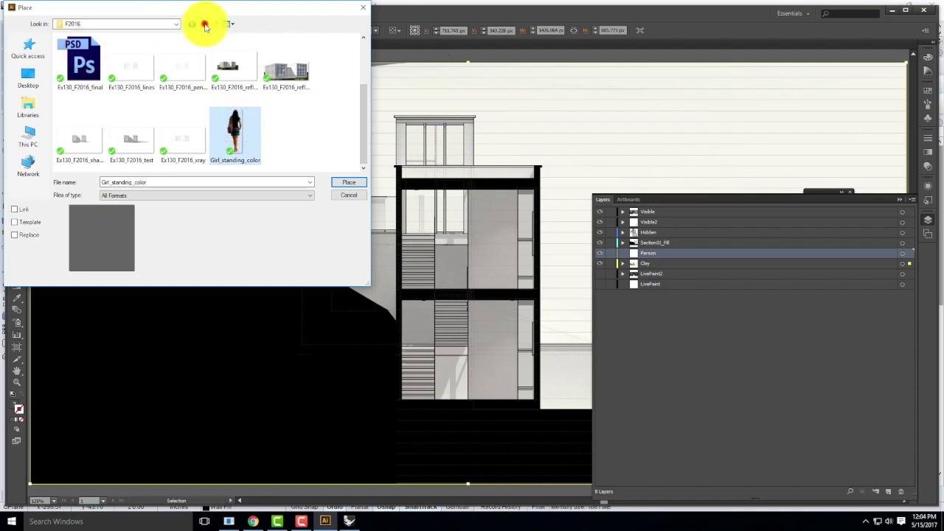
click(205, 27)
double_click(116, 56)
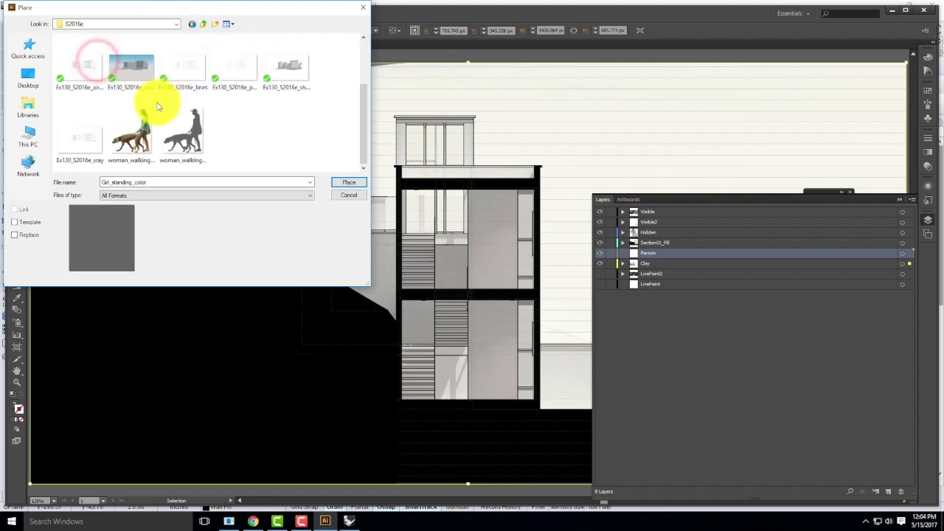
click(203, 24)
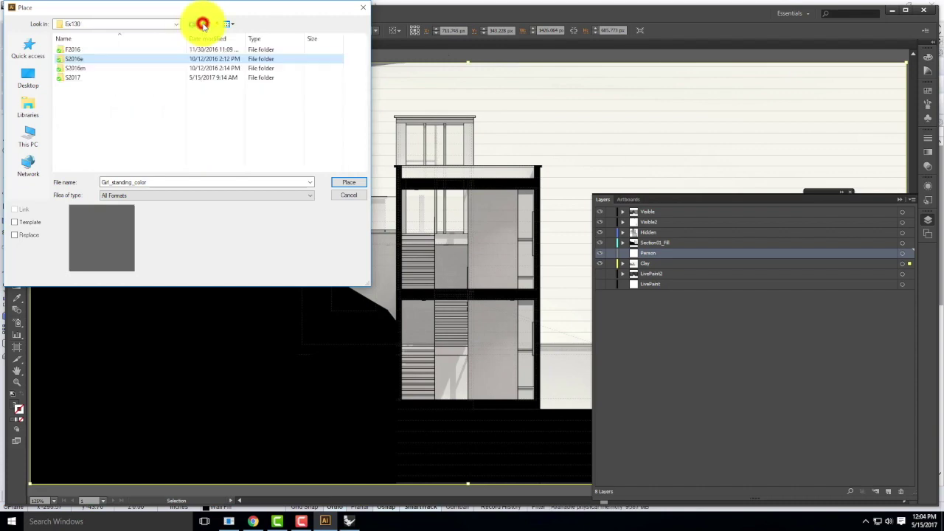
Place the gray Man-Standing silhouette from the Ex107 folder of Live - A135 Exercises on the Person layer.
click(204, 24)
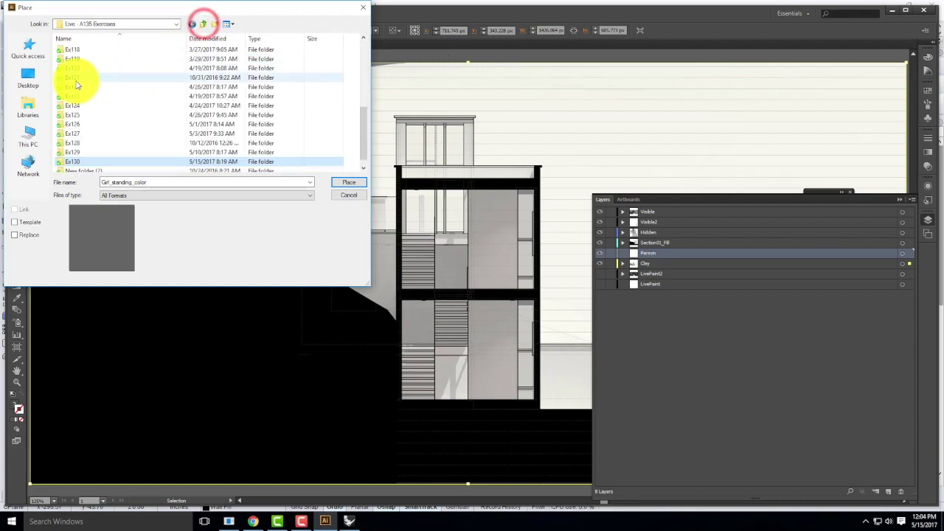
scroll(77, 85, up, 6)
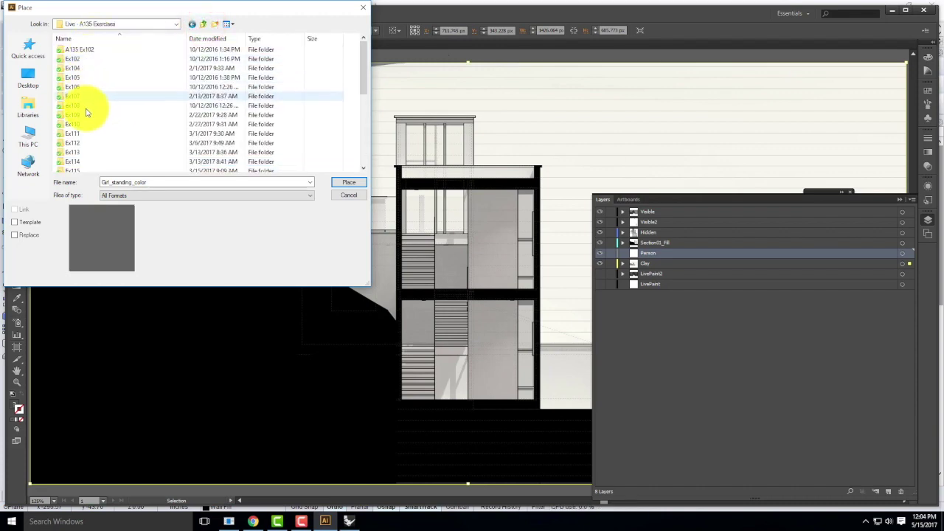
double_click(73, 96)
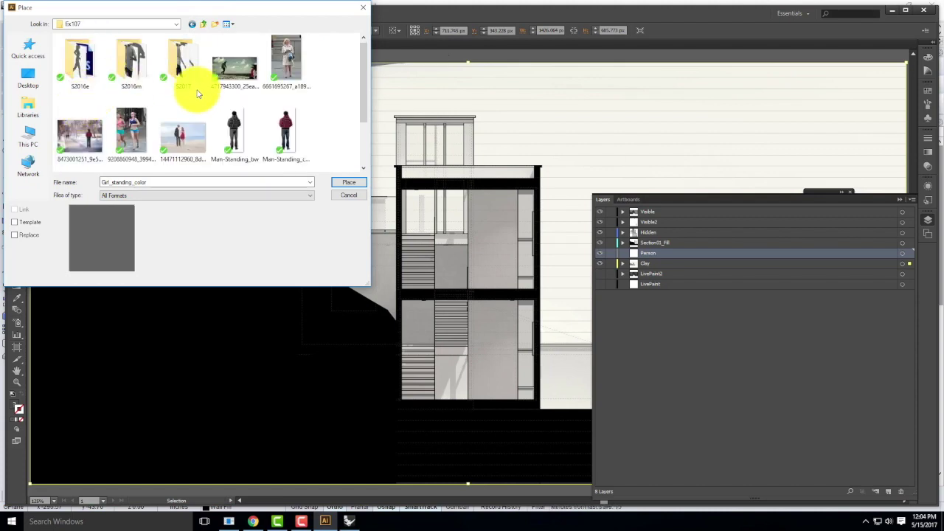
scroll(197, 94, down, 2)
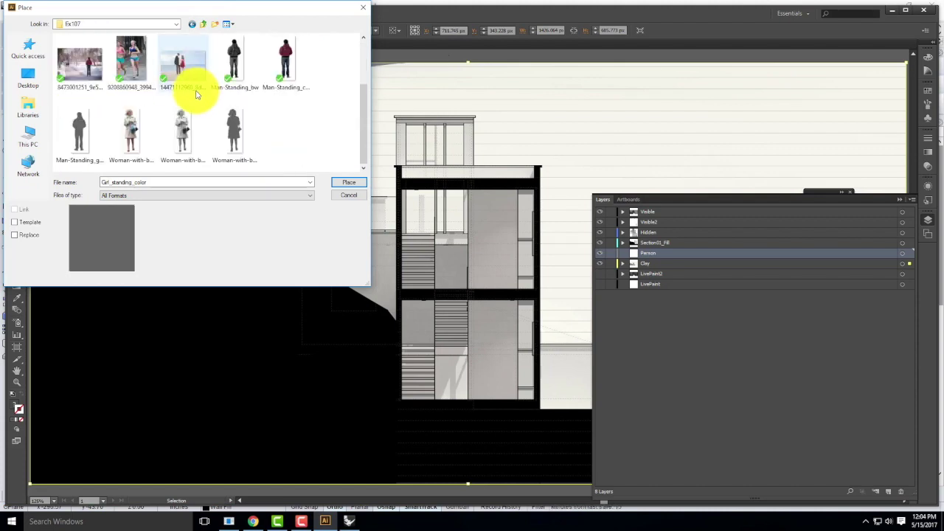
click(83, 132)
click(357, 183)
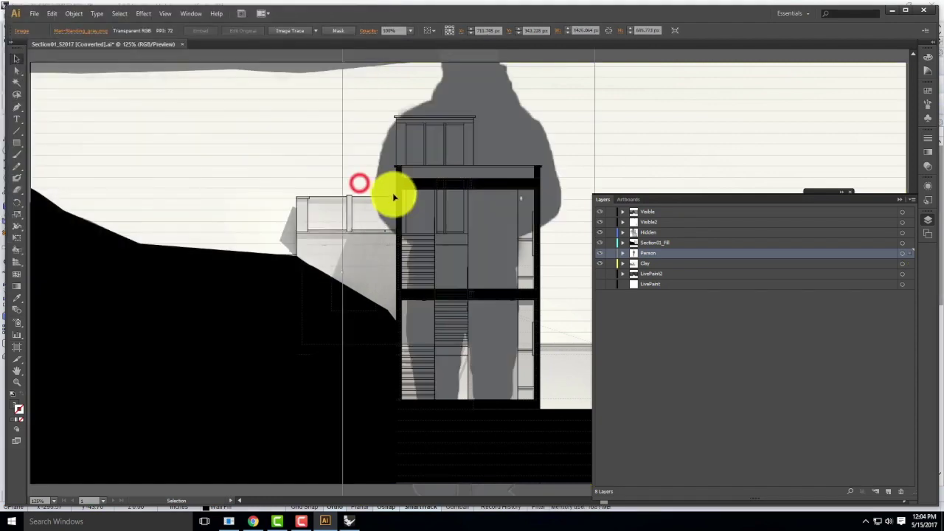
Shrink the man silhouette to about 33 by 82 px and position it in the ground-floor room of the section.
key(ctrl+minus)
key(ctrl+minus)
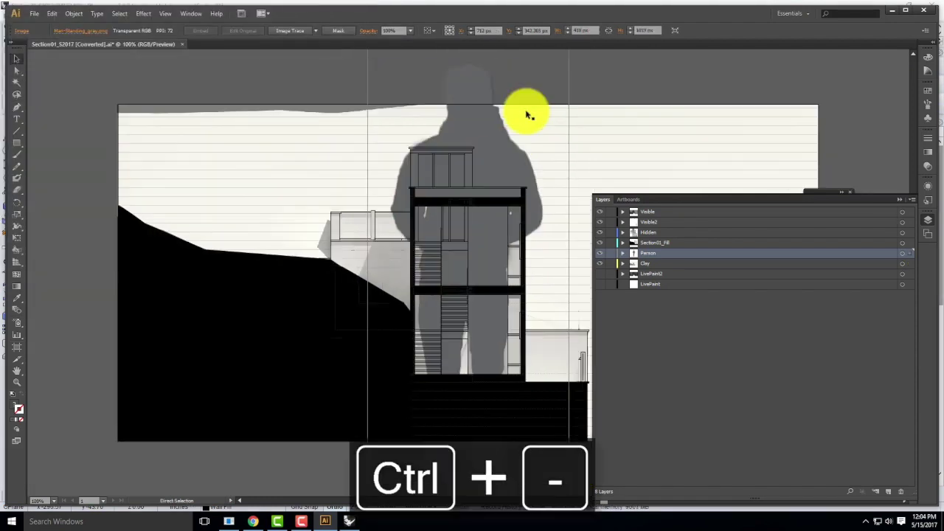
drag(536, 105, 480, 328)
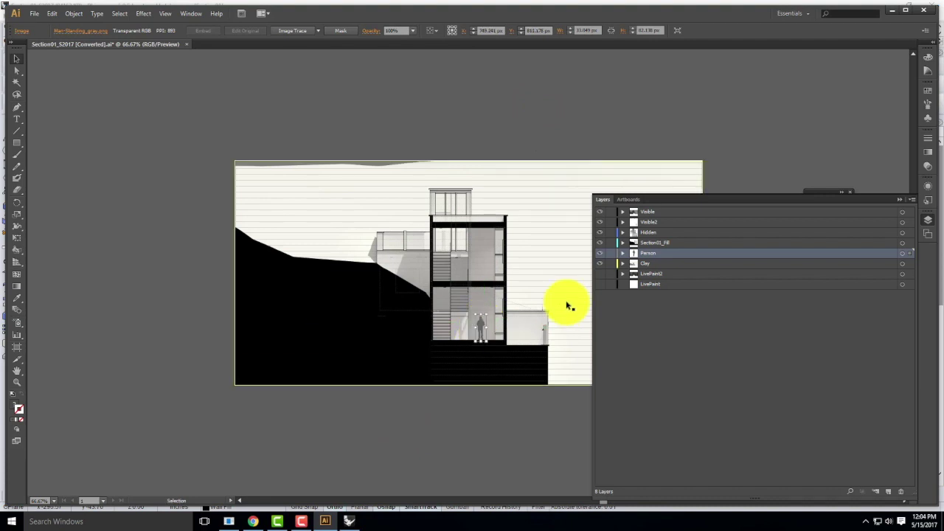
Shift the silhouette slightly toward the right wall of the ground-floor room and lower it so the feet meet the floor.
key(ctrl+equal)
key(ctrl+equal)
key(ctrl+equal)
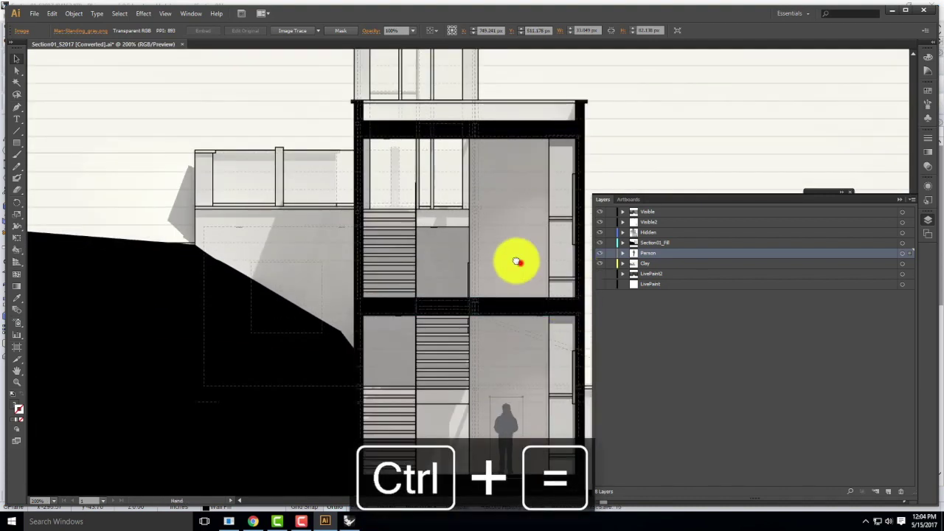
drag(520, 263, 371, 130)
drag(353, 288, 369, 285)
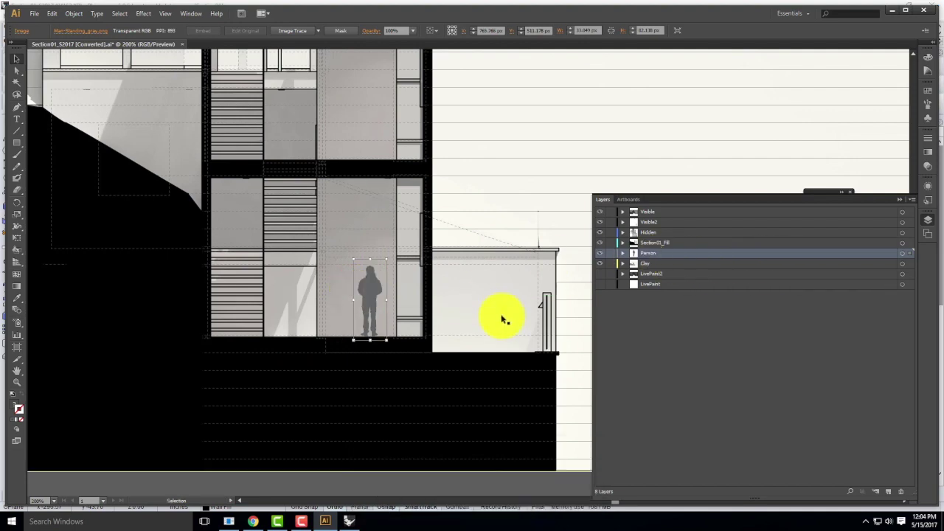
key(Down)
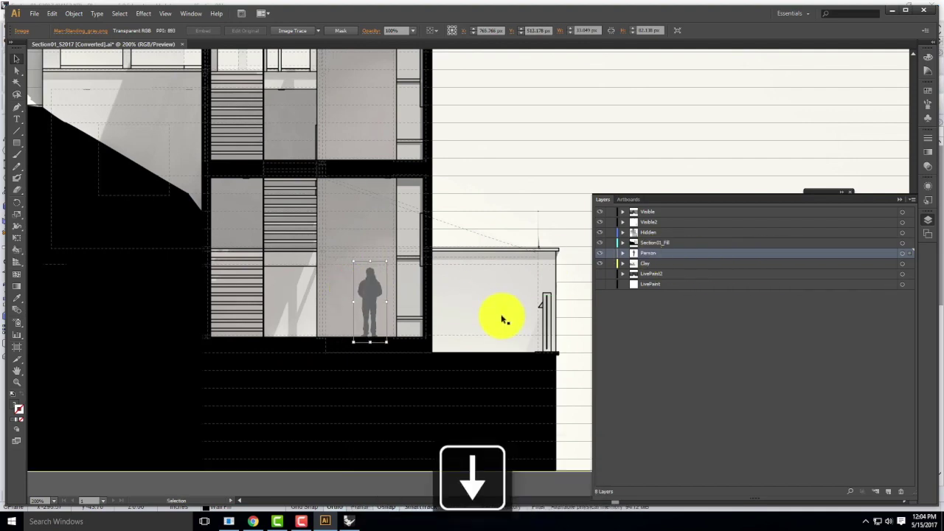
Enlarge the silhouette proportionally to about 44 by 110 px and nudge it down onto the floor.
drag(386, 260, 400, 232)
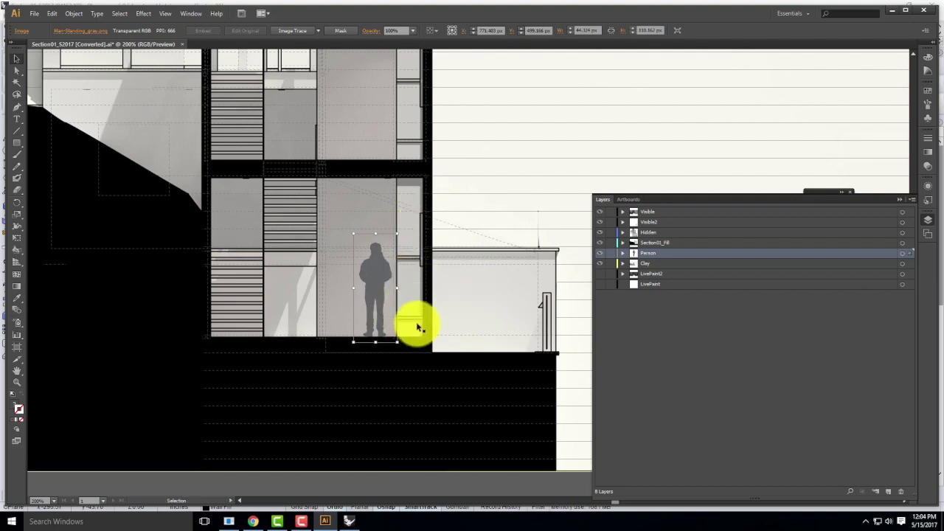
key(Down)
key(Escape)
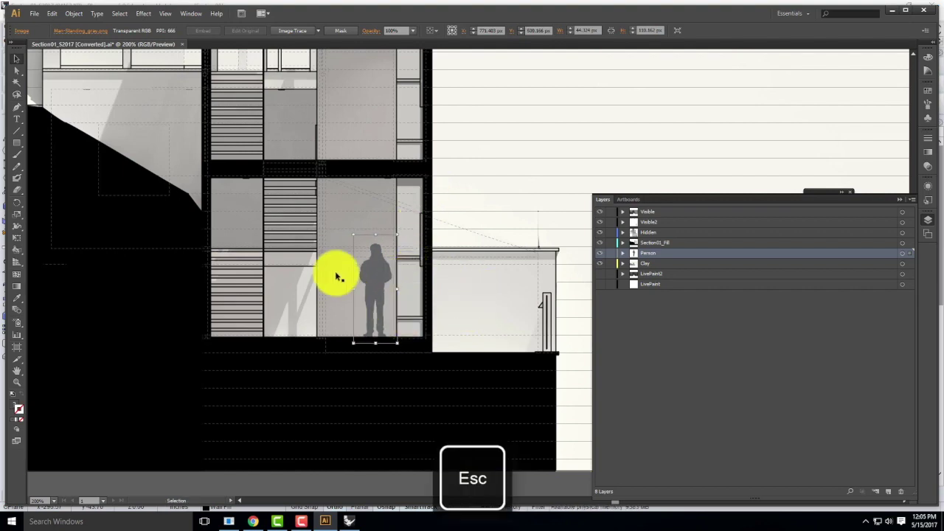
Review the composed section drawing with the whole artboard in view and the layer list collapsed.
click(465, 137)
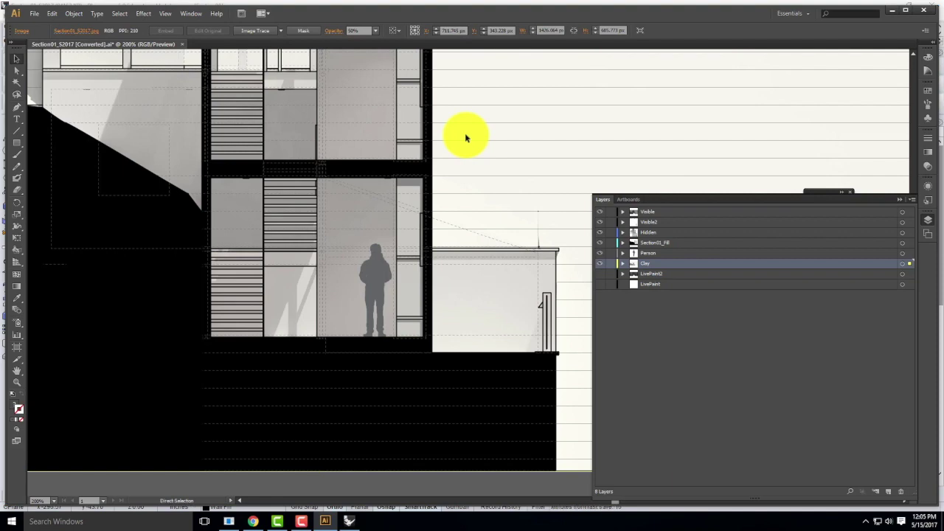
key(ctrl+0)
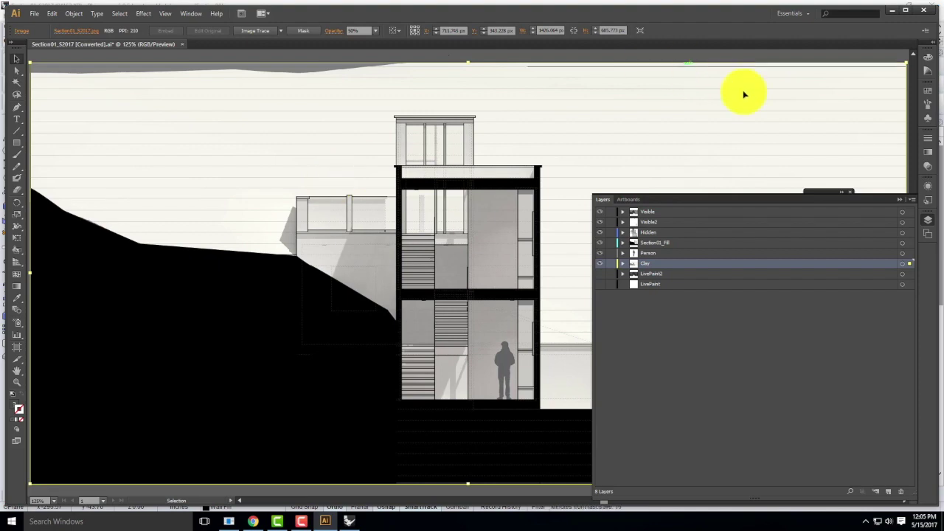
click(898, 201)
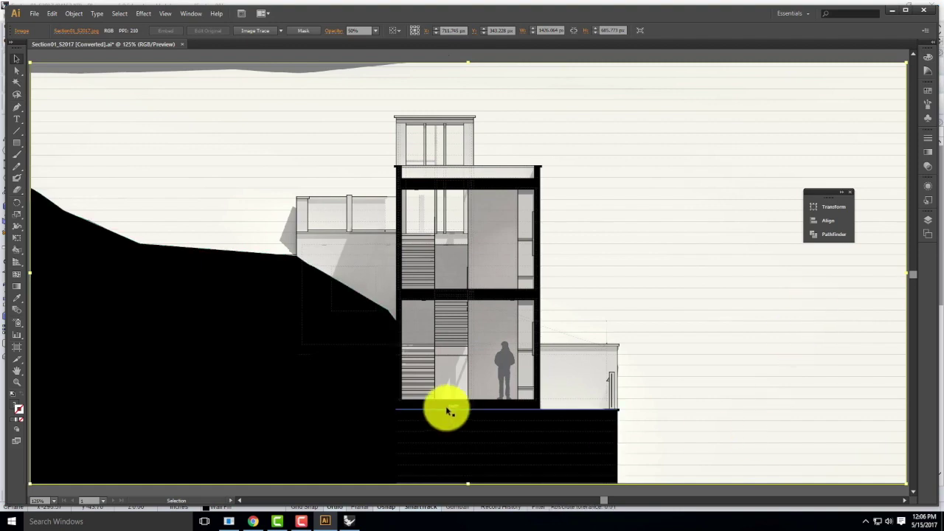
click(302, 519)
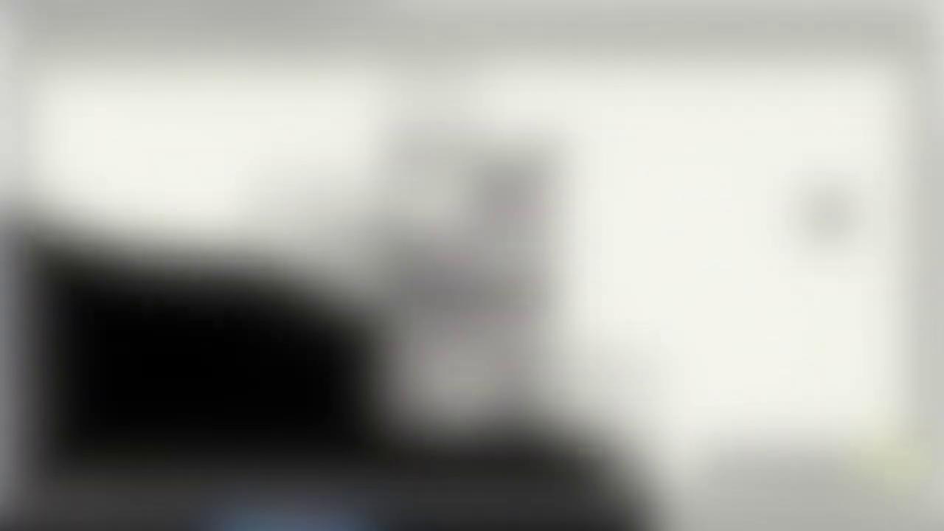